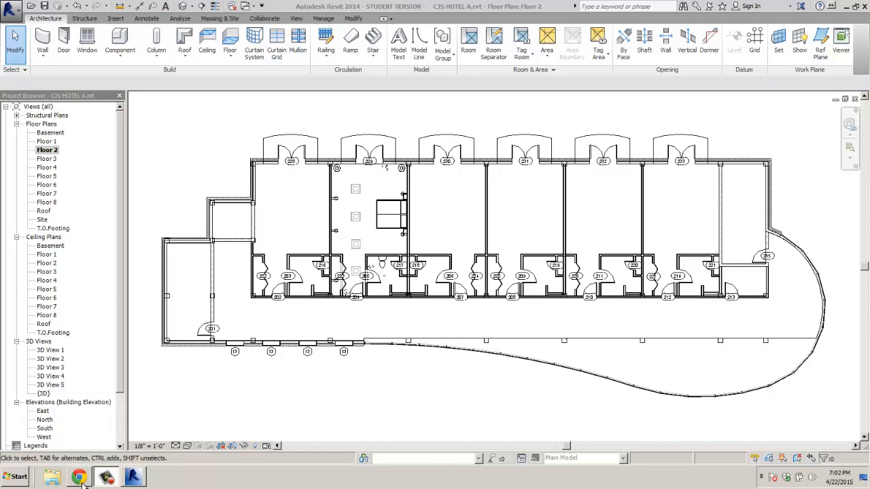
Step: Bring up the Autodesk Seek 'sofa' search results, listing 76 BIM models, in Chrome
mouse_move(81, 478)
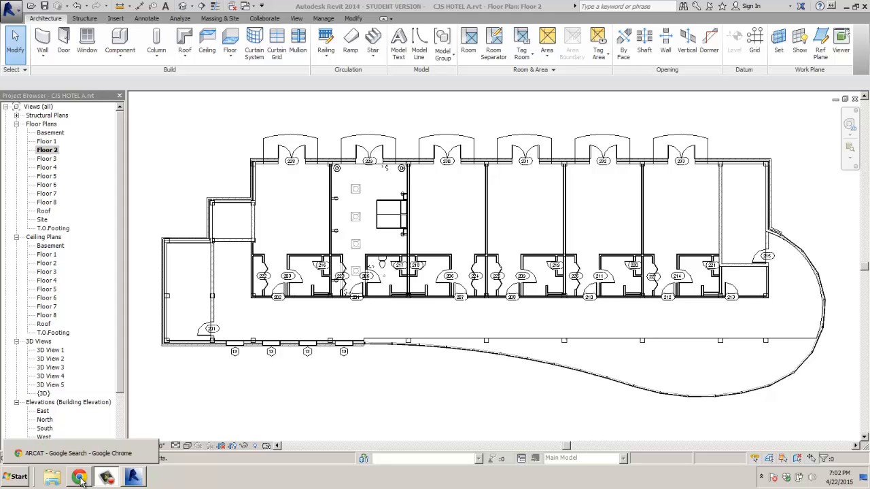
click(80, 478)
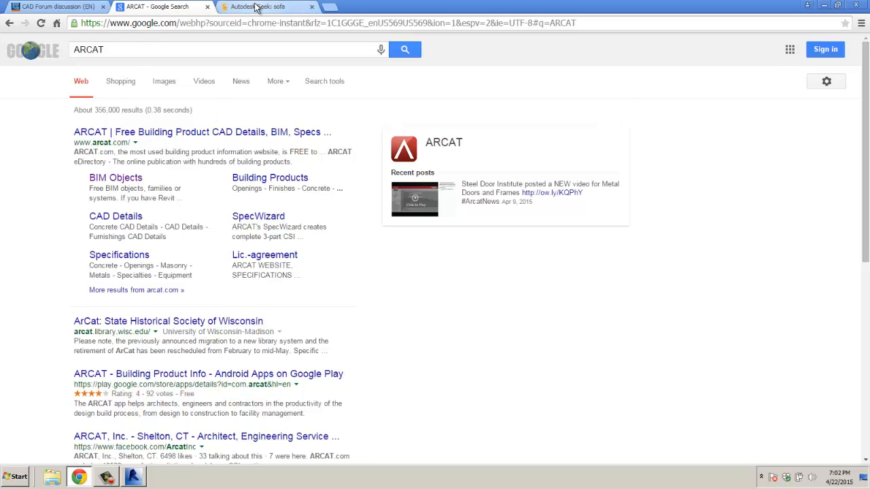
click(255, 7)
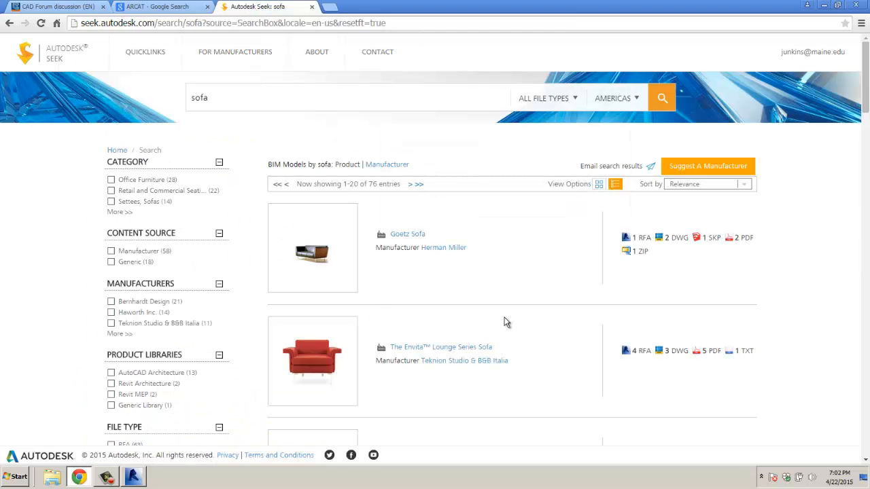
scroll(504, 322, down, 4)
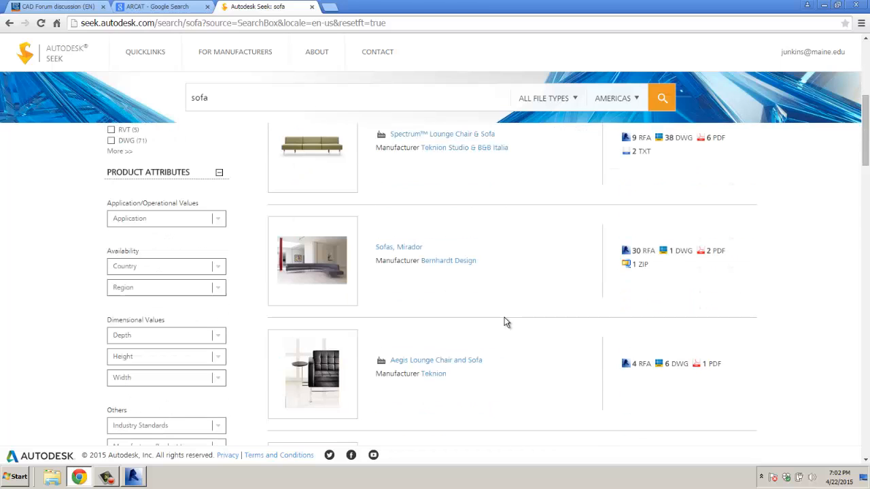
scroll(504, 323, up, 5)
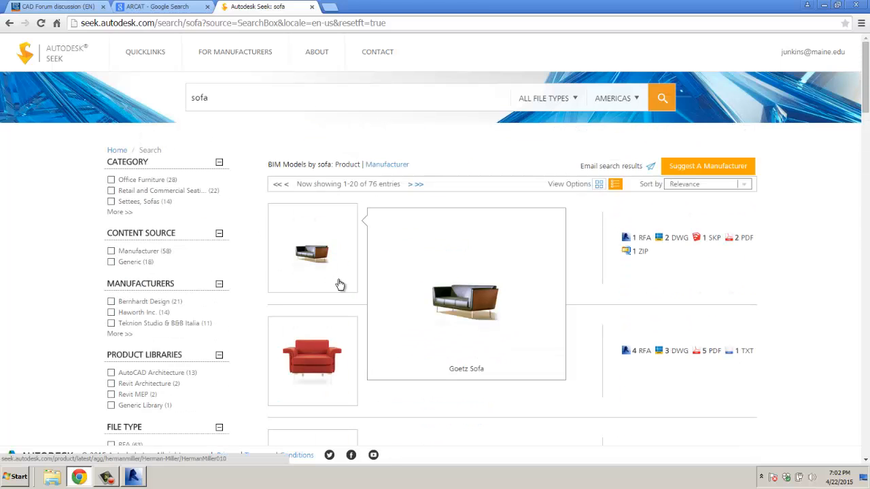
mouse_move(303, 352)
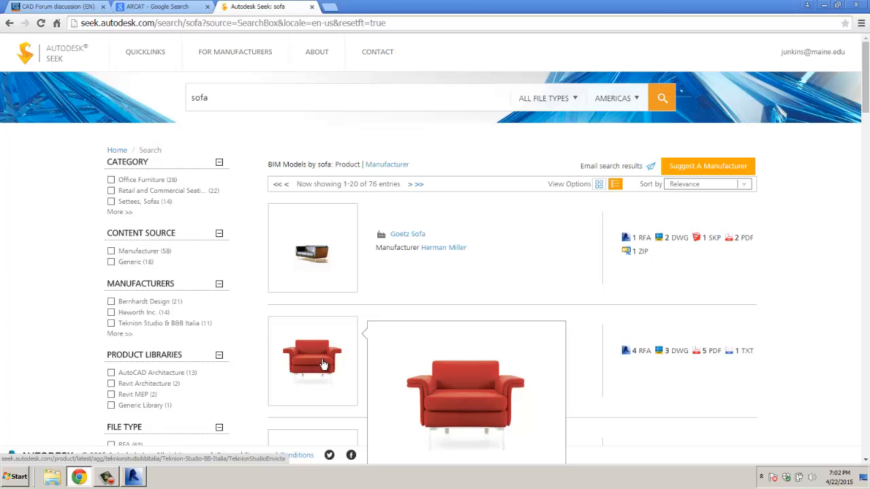
Step: Open the Envita sofa's RFA files and mark Fabrics, Veneer and Woods, family, and type-catalog family
click(643, 354)
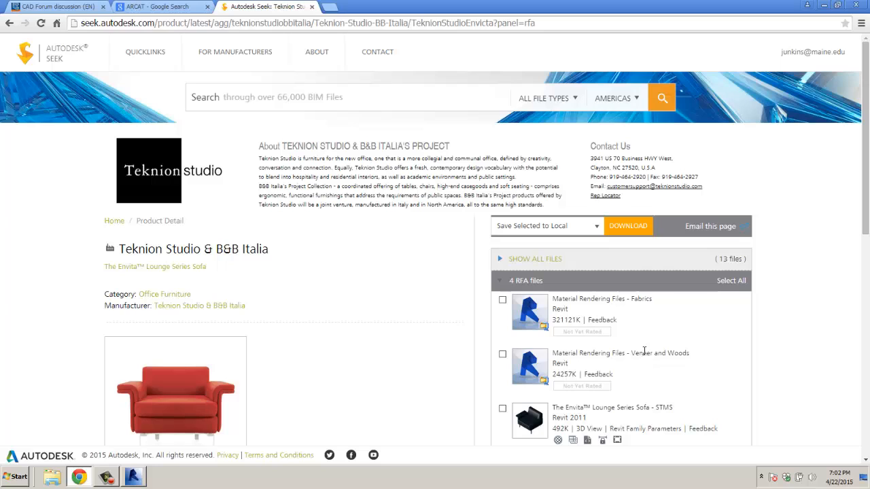
scroll(644, 351, down, 1)
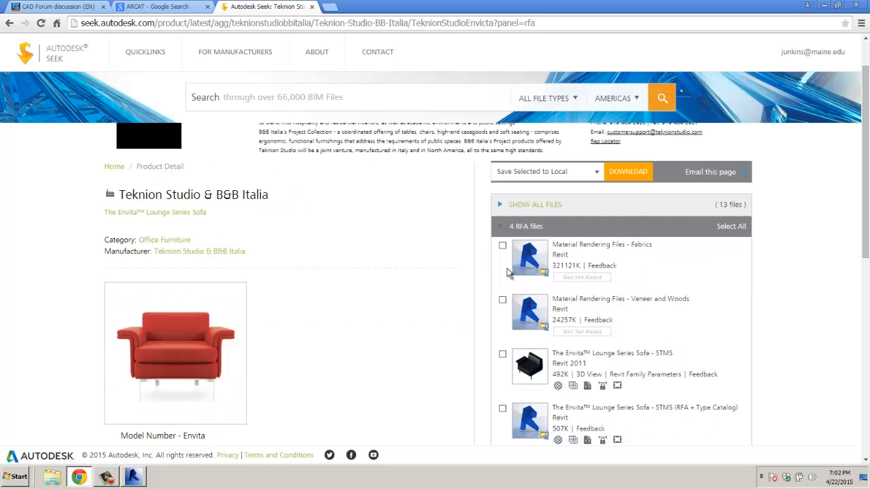
click(502, 245)
click(502, 300)
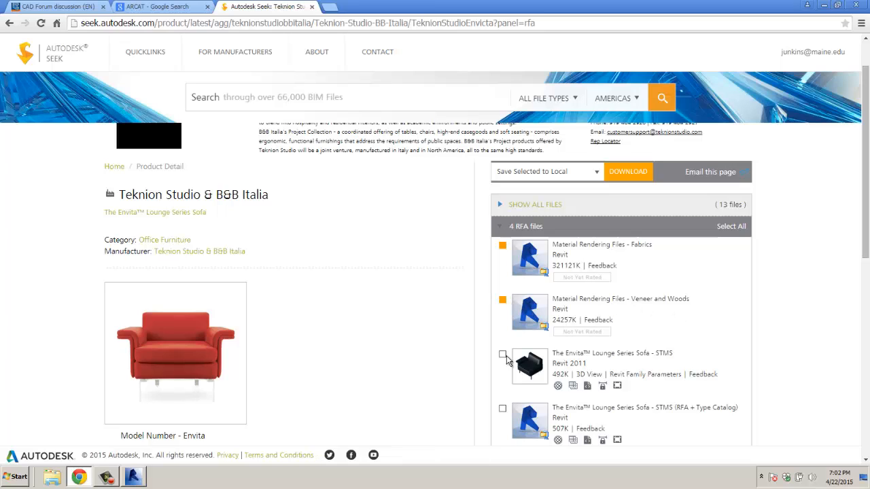
click(502, 354)
scroll(620, 353, down, 1)
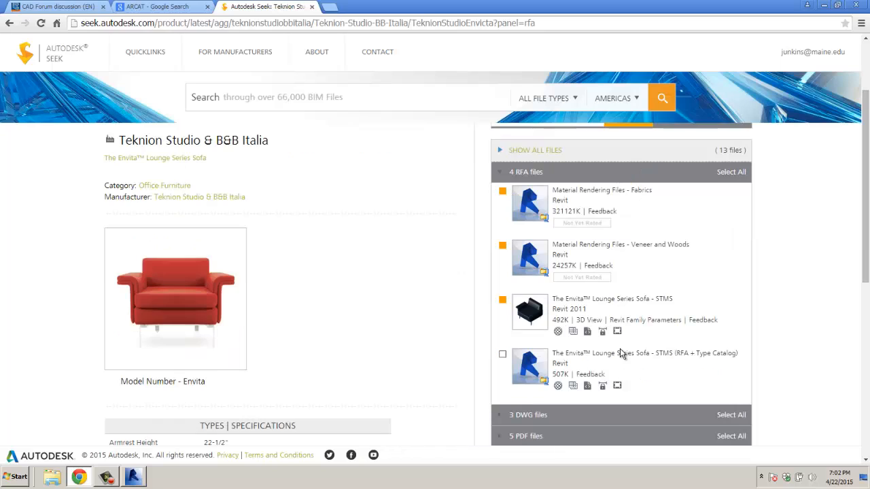
click(502, 356)
Step: Scroll through the Envita Lounge Series Sofa page to review its 13 files
scroll(659, 245, down, 1)
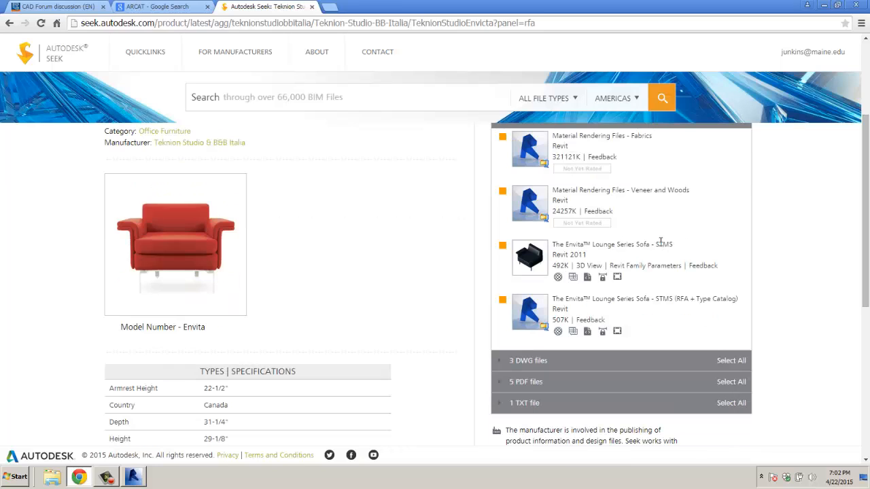
scroll(661, 242, up, 1)
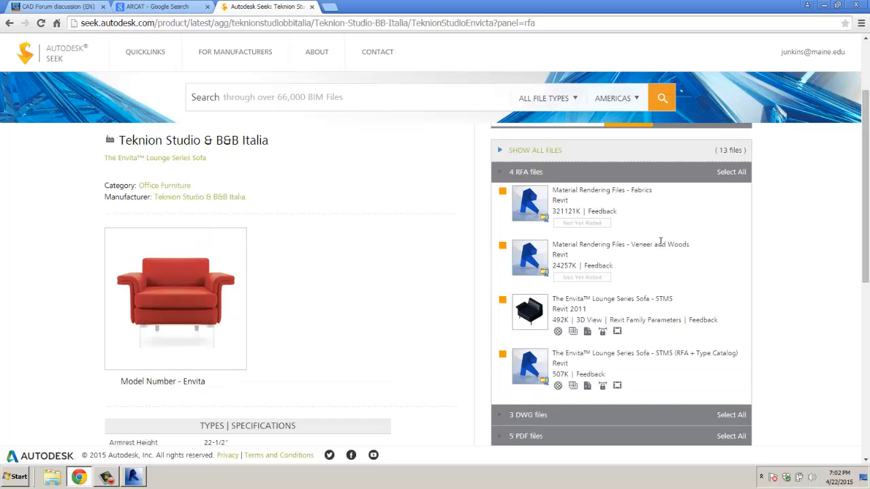
scroll(661, 243, down, 2)
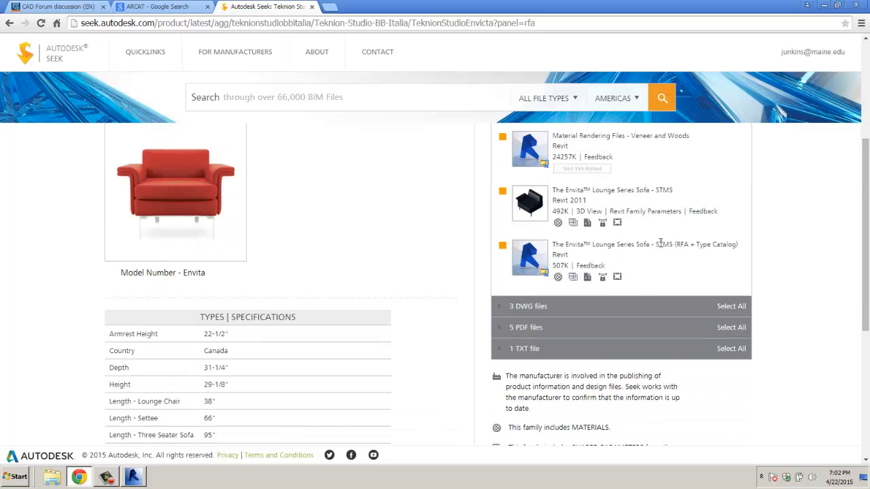
scroll(660, 249, down, 5)
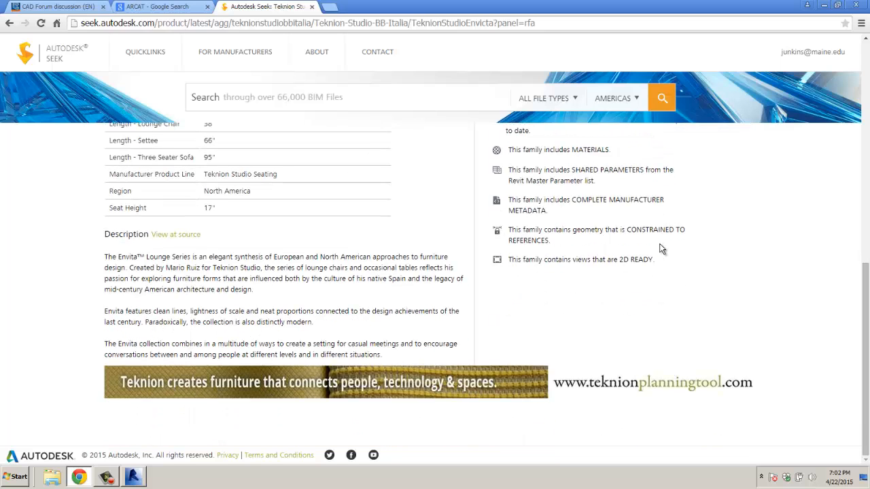
scroll(659, 248, up, 4)
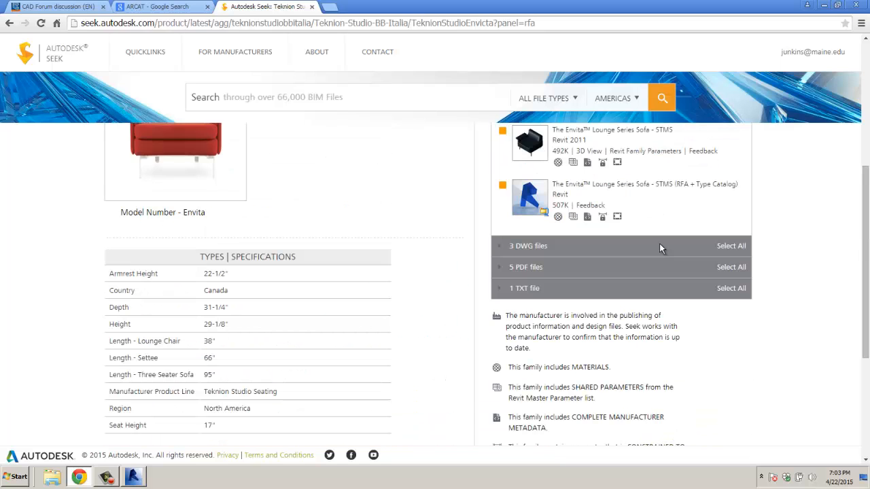
scroll(660, 245, up, 4)
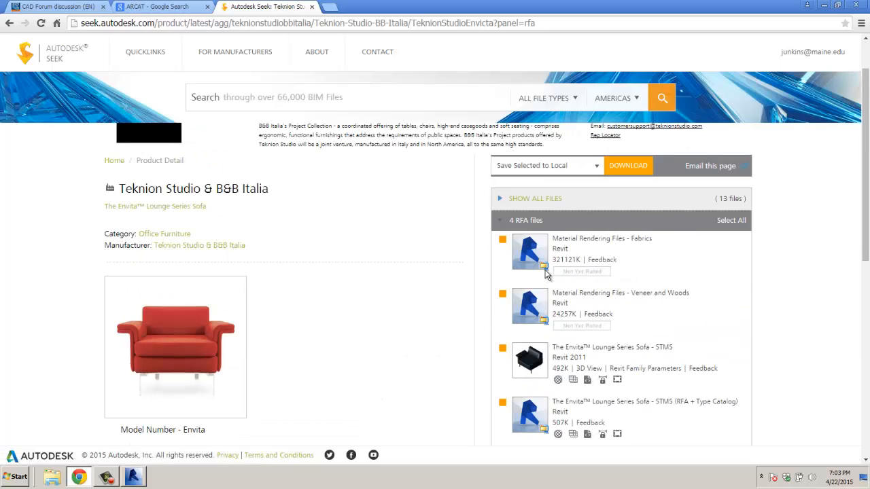
mouse_move(545, 266)
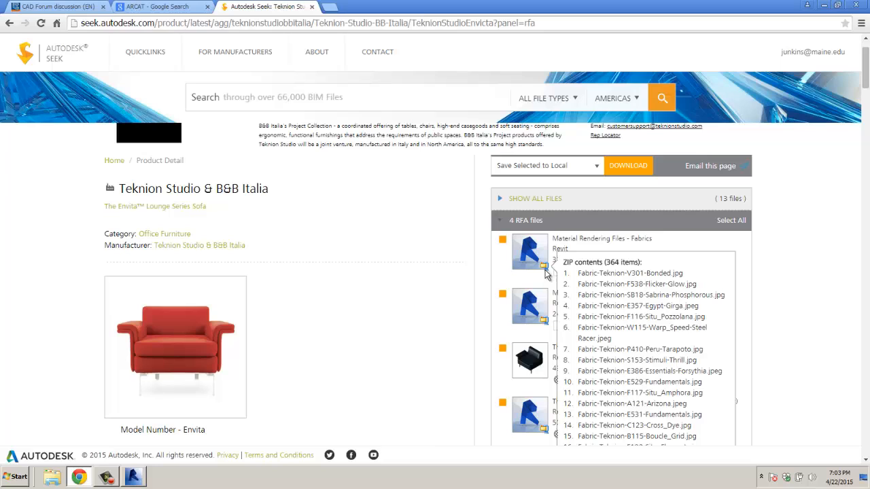
scroll(661, 280, down, 2)
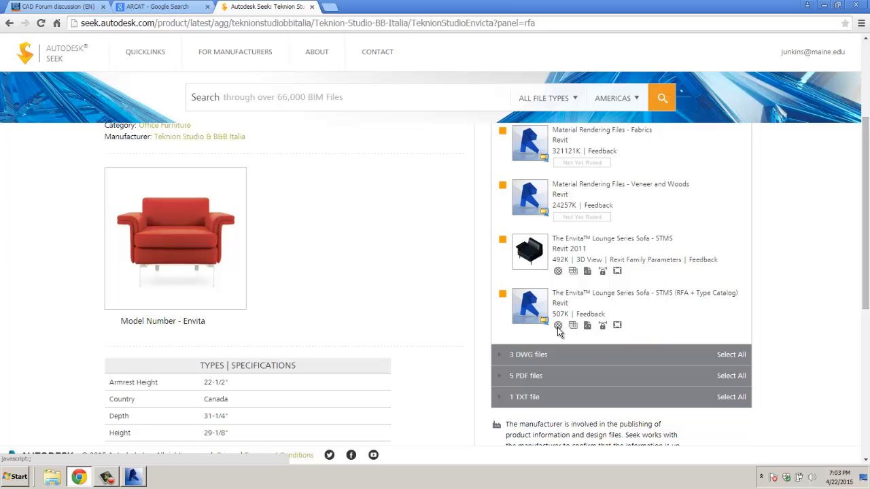
Step: Untick Fabrics and Veneer and Woods, download the two Envita family files as a zip, and open it
click(503, 185)
click(503, 132)
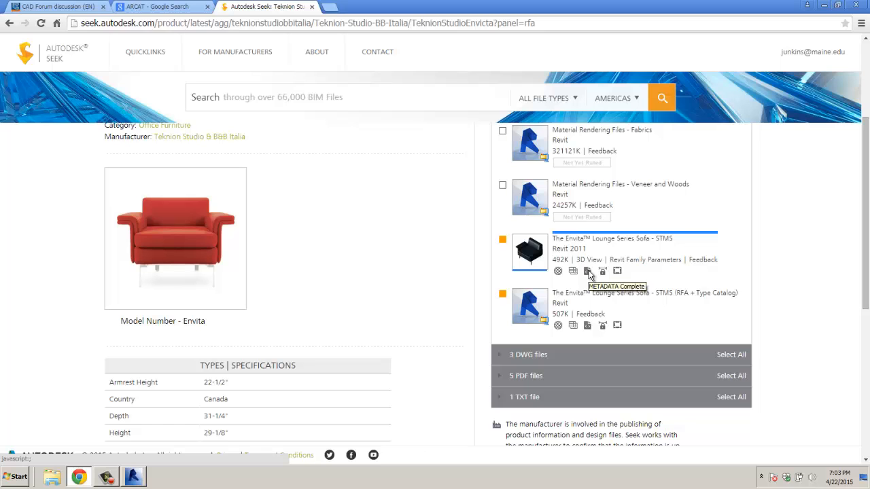
scroll(590, 273, up, 3)
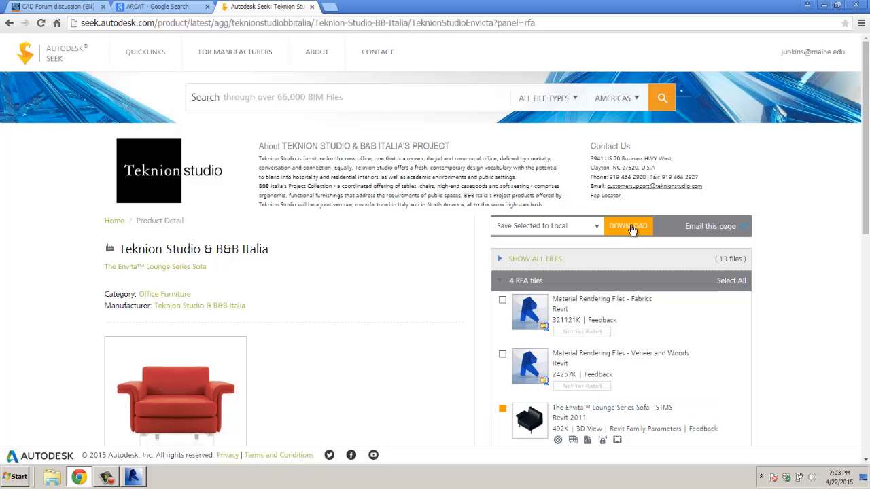
click(632, 230)
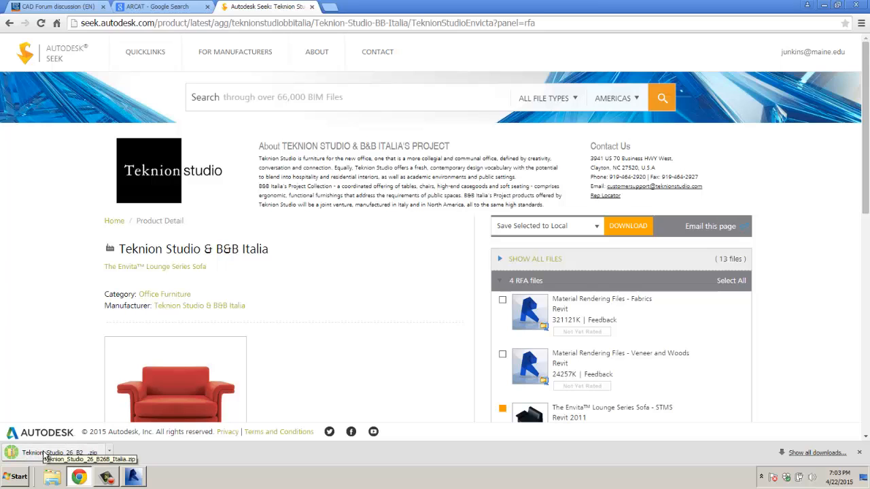
click(46, 456)
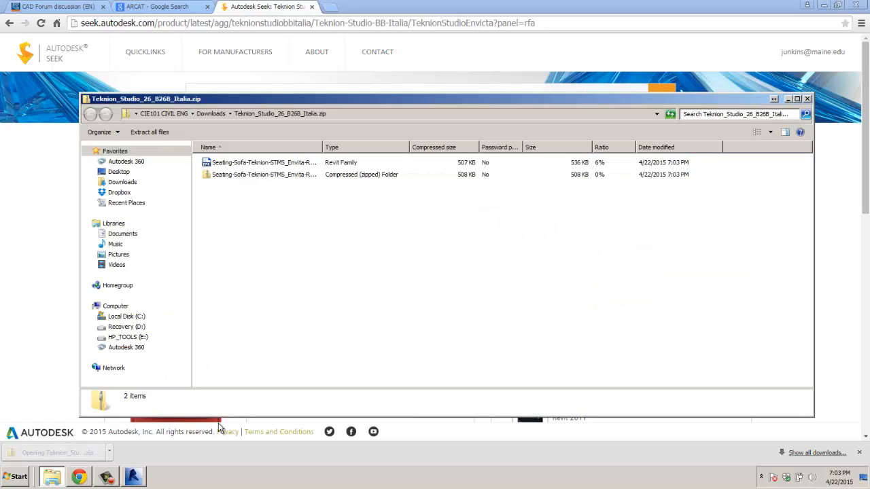
Step: Open Seating-Sofa-Teknion-STMS_Envita-R2011.rfa from the zip in Revit
double_click(260, 163)
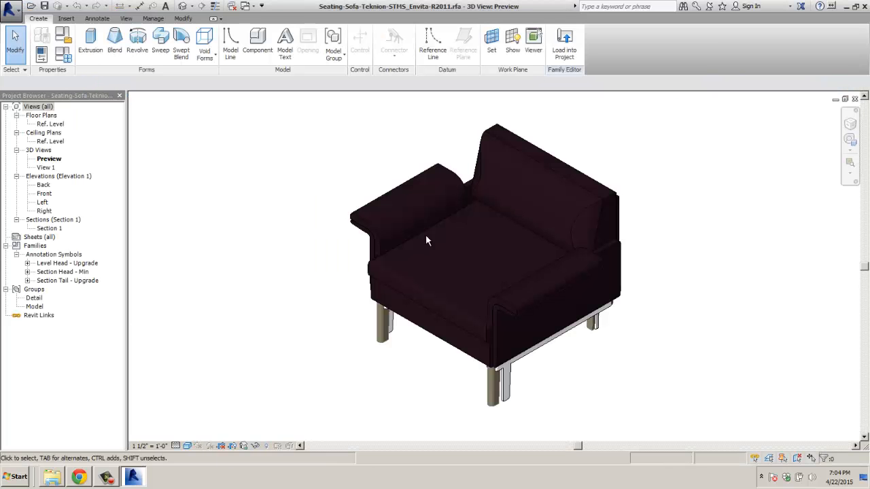
Step: Load the Envita sofa and place two chairs in room 229, angling the right one
click(564, 53)
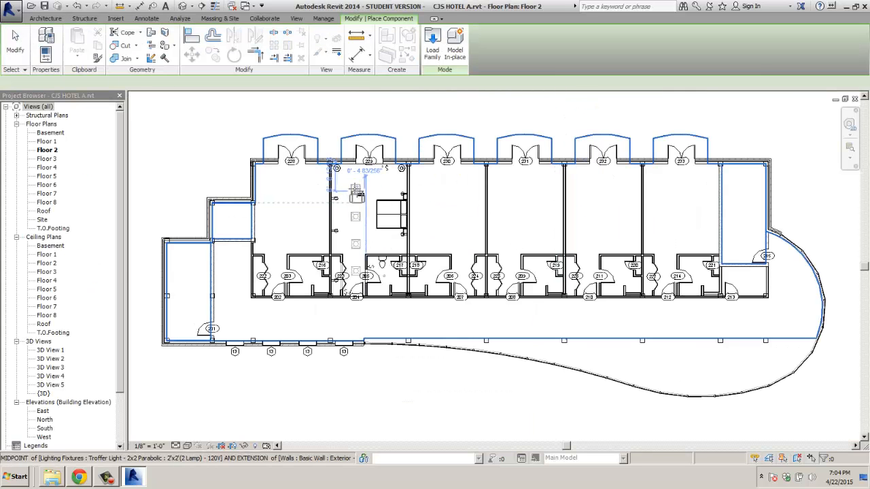
scroll(355, 204, up, 5)
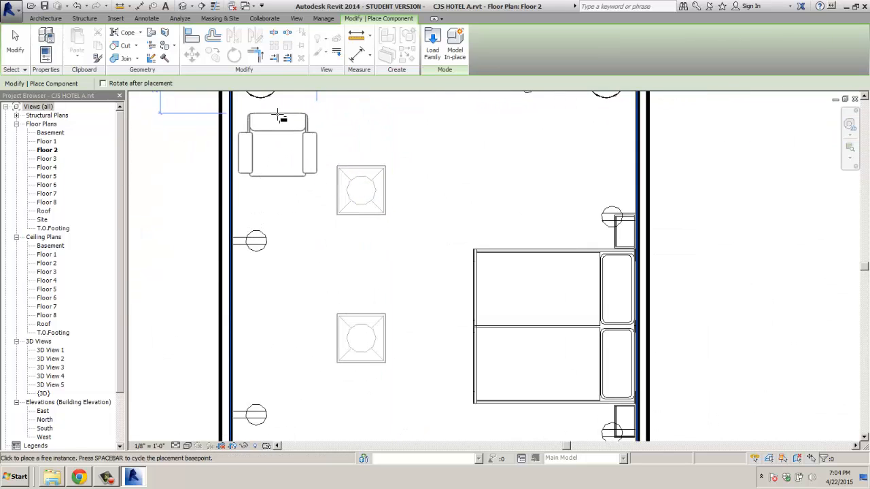
middle_drag(288, 162, 301, 249)
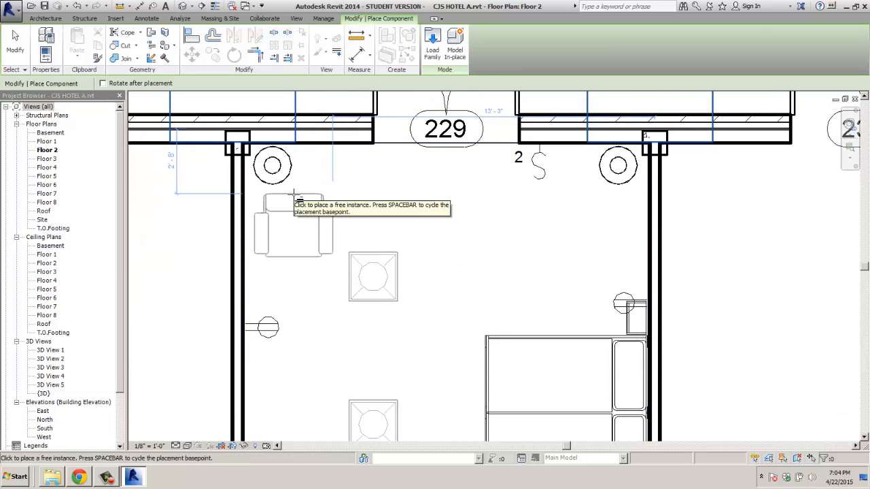
click(295, 198)
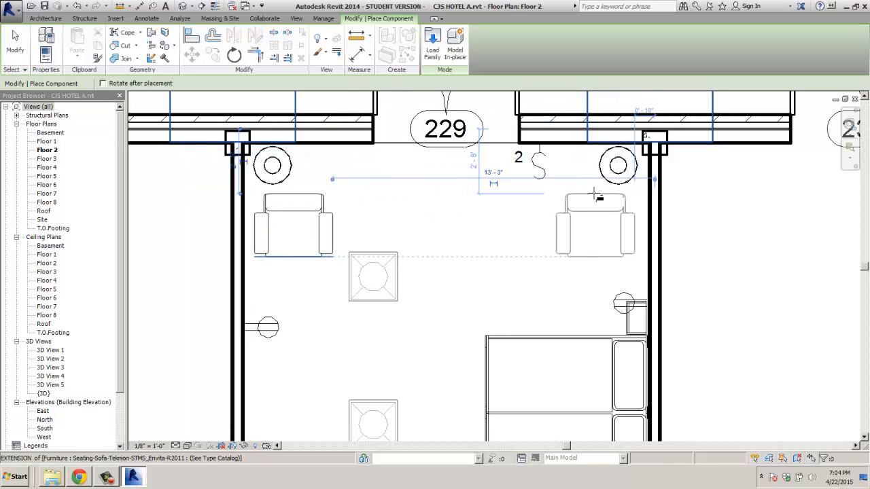
click(594, 195)
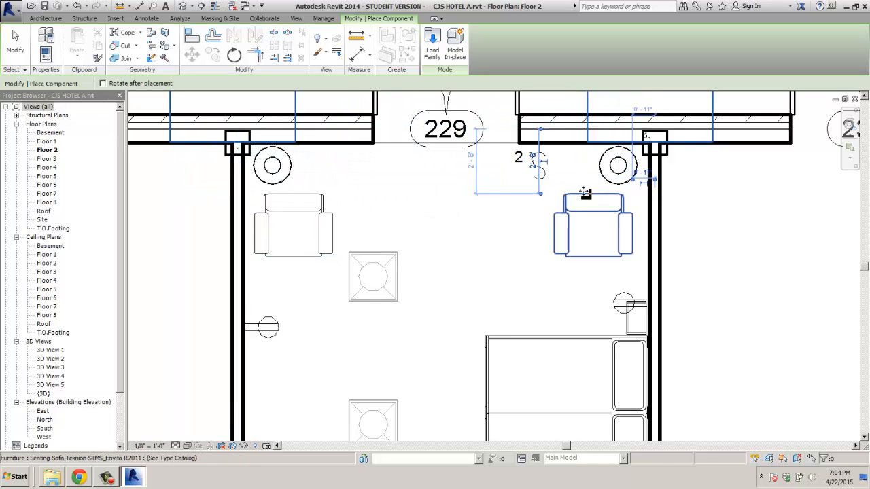
click(234, 56)
click(549, 225)
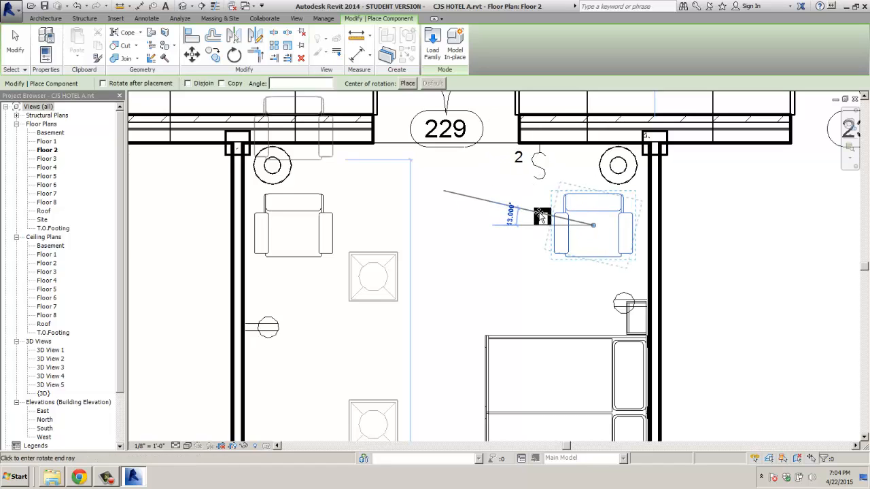
click(560, 189)
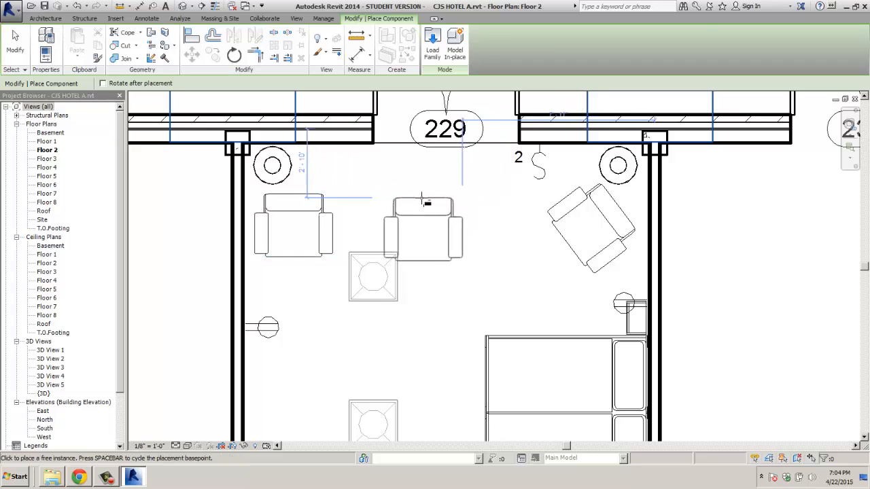
key(Escape)
key(Escape)
Step: Rotate the left chair 90° to face into room 229
click(304, 213)
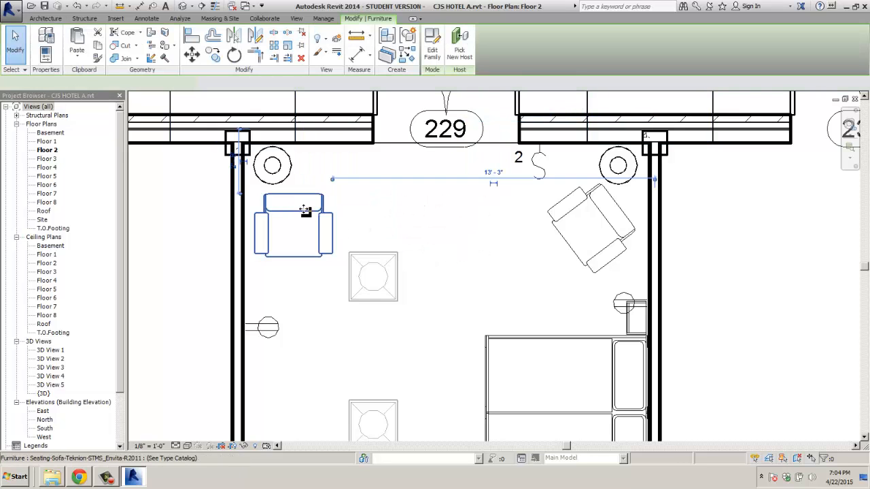
click(234, 55)
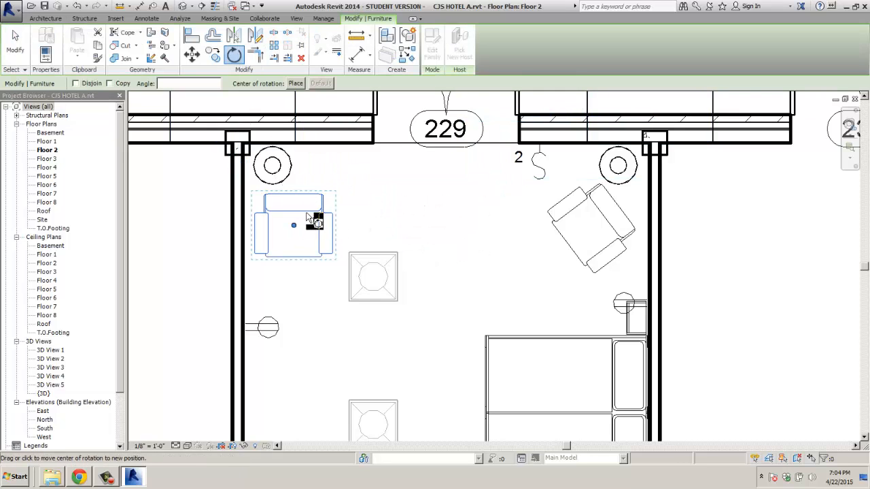
click(299, 186)
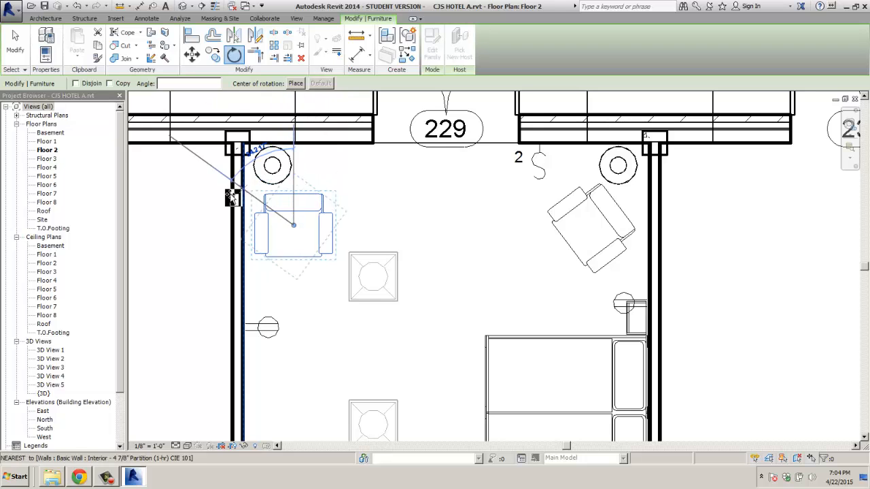
click(222, 228)
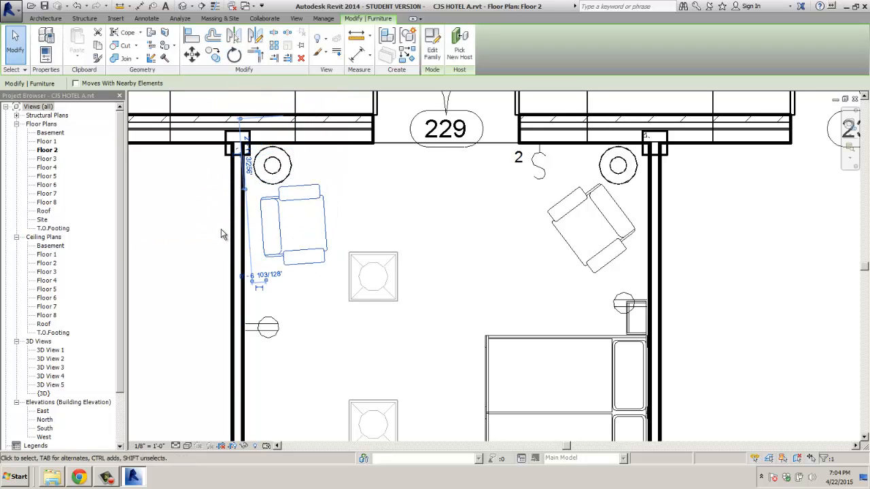
scroll(469, 219, down, 3)
middle_drag(470, 219, 446, 177)
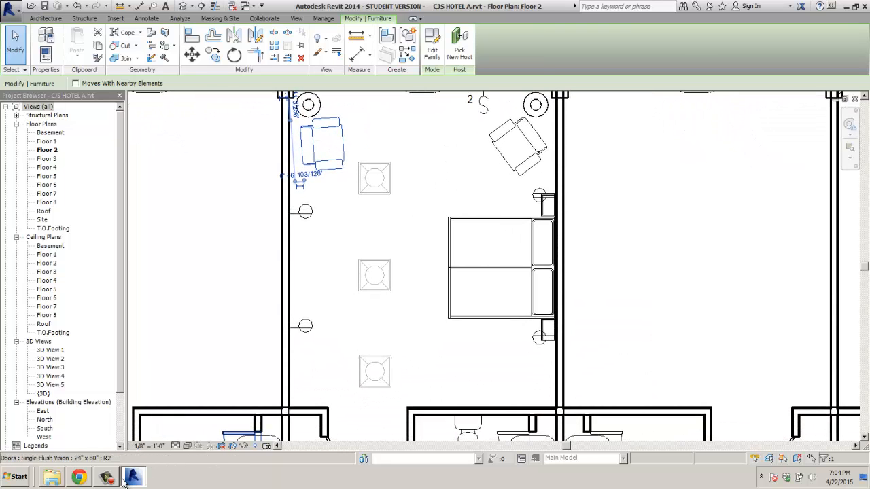
Step: Search Seek for 'dresser' and download the Dresser's Revit 2012 Imperial file
click(79, 477)
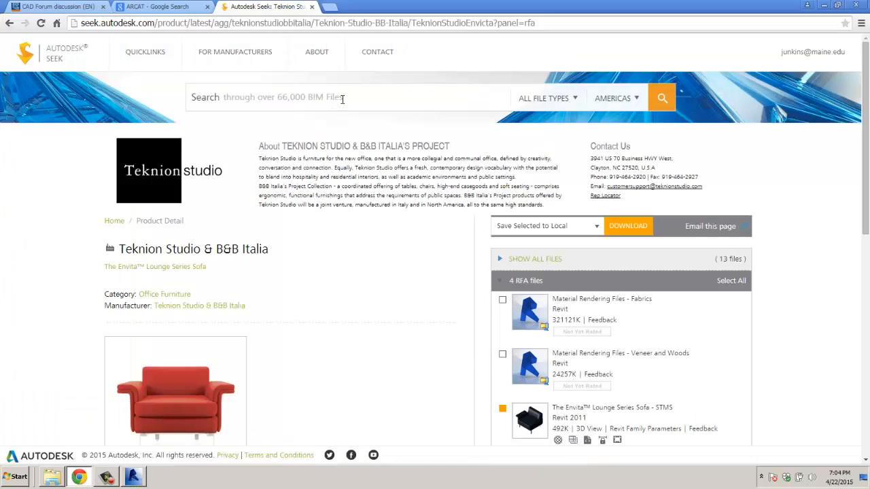
click(372, 98)
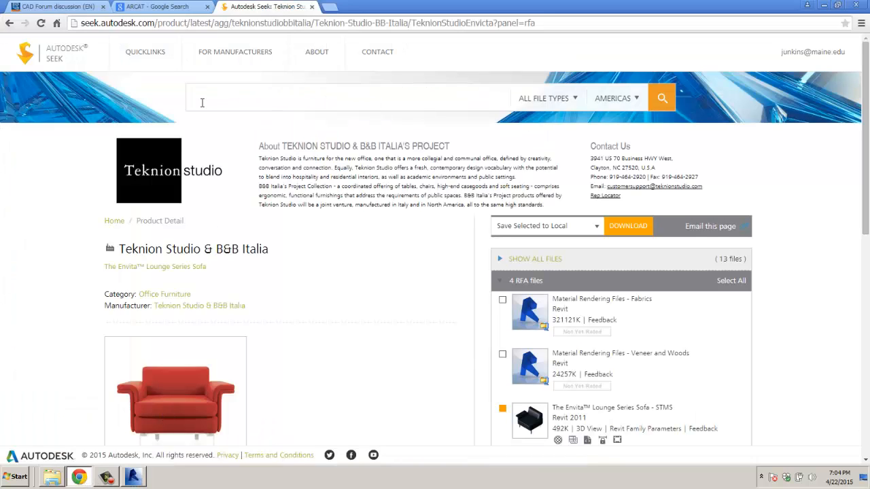
text(dresser)
key(Return)
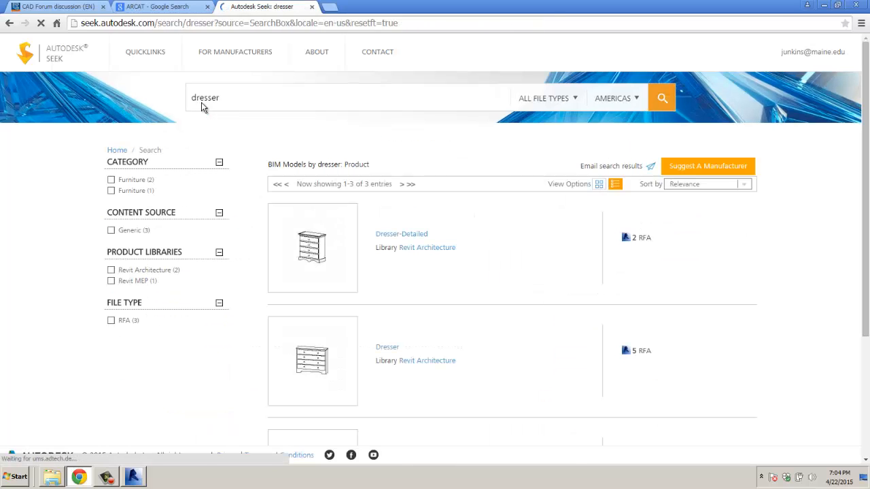
scroll(333, 379, down, 3)
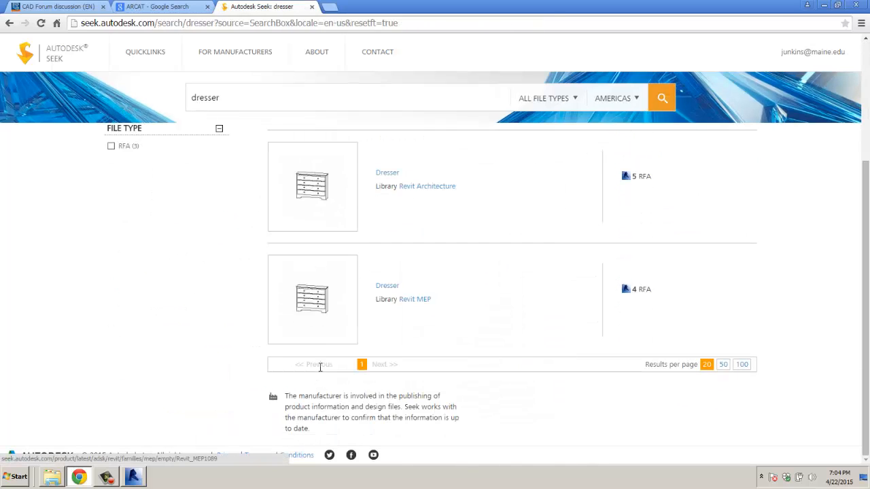
scroll(320, 345, up, 2)
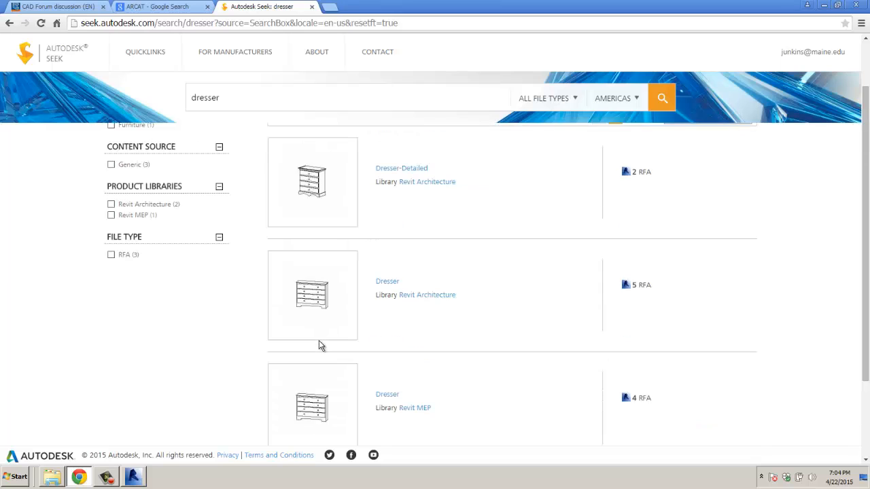
click(388, 281)
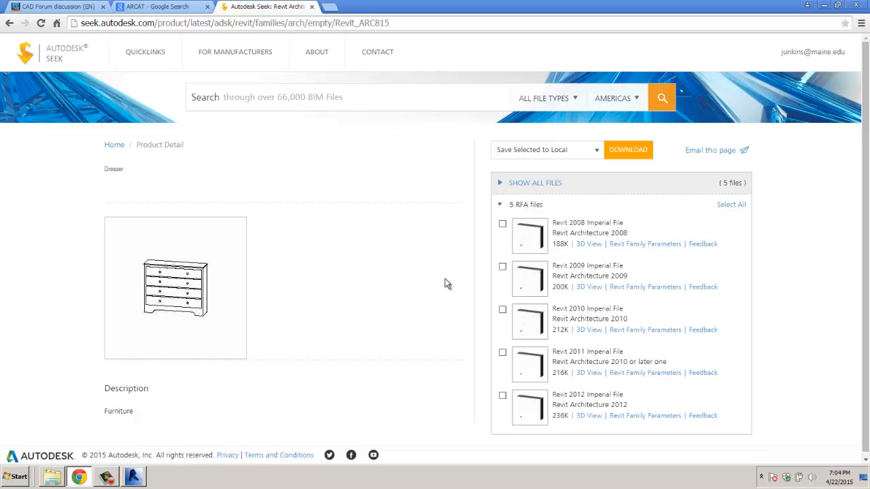
click(502, 395)
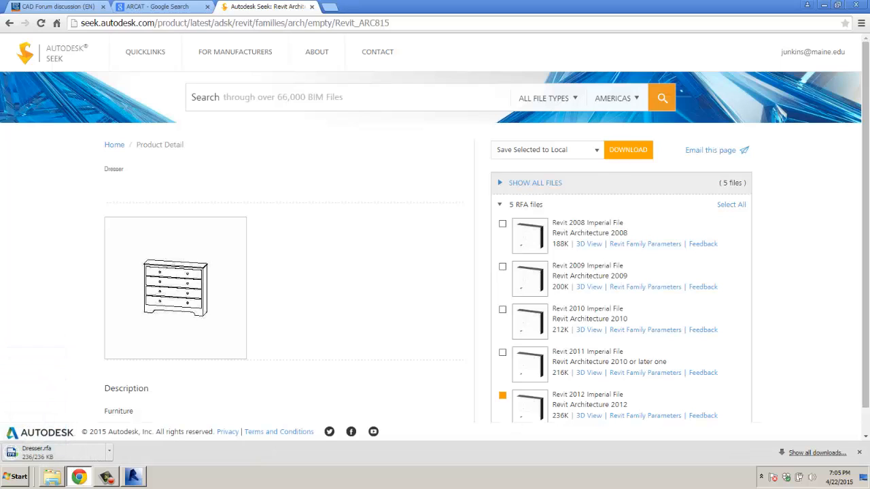
Step: Load Dresser.rfa into CJS HOTEL A.rvt and place one dresser by room 229's left wall
click(28, 456)
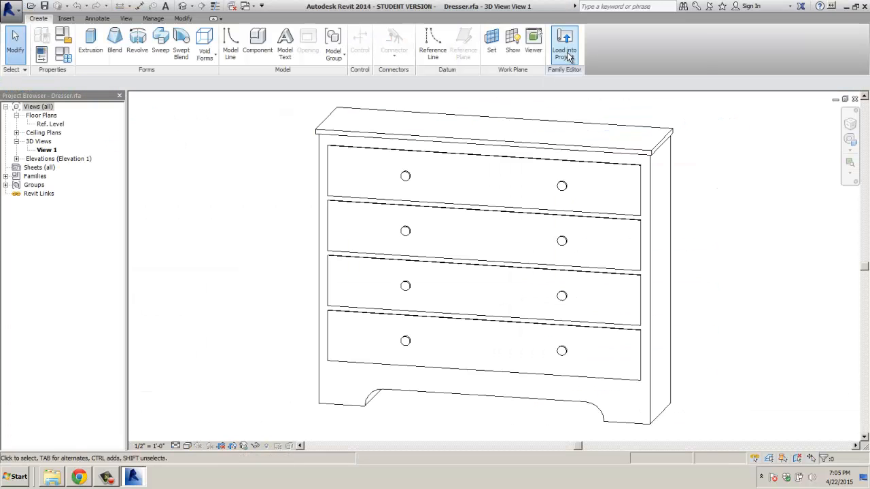
click(566, 52)
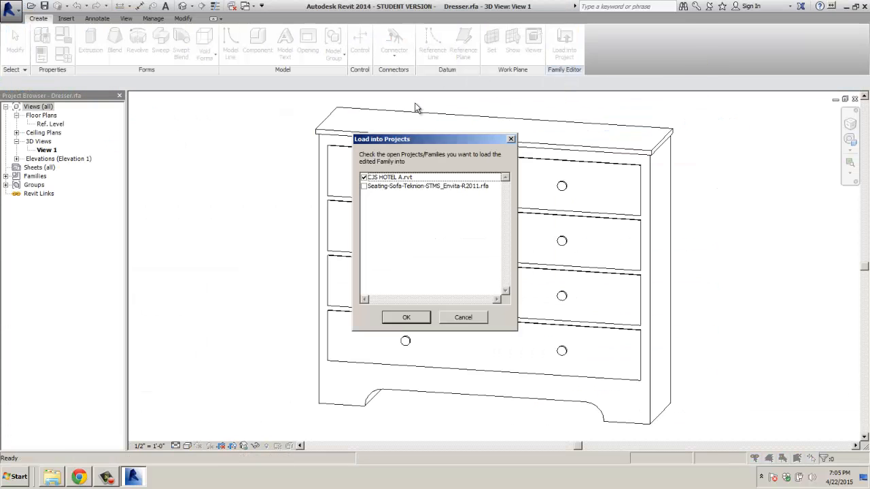
click(407, 322)
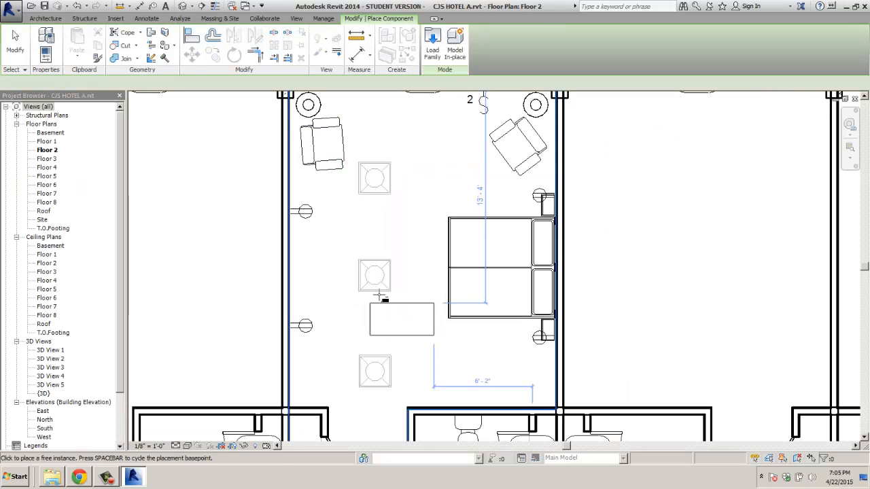
click(335, 247)
click(338, 253)
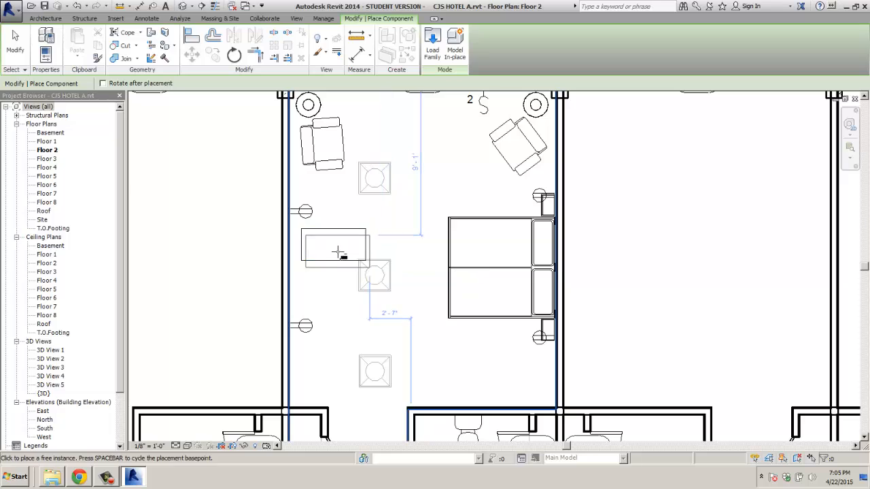
key(Escape)
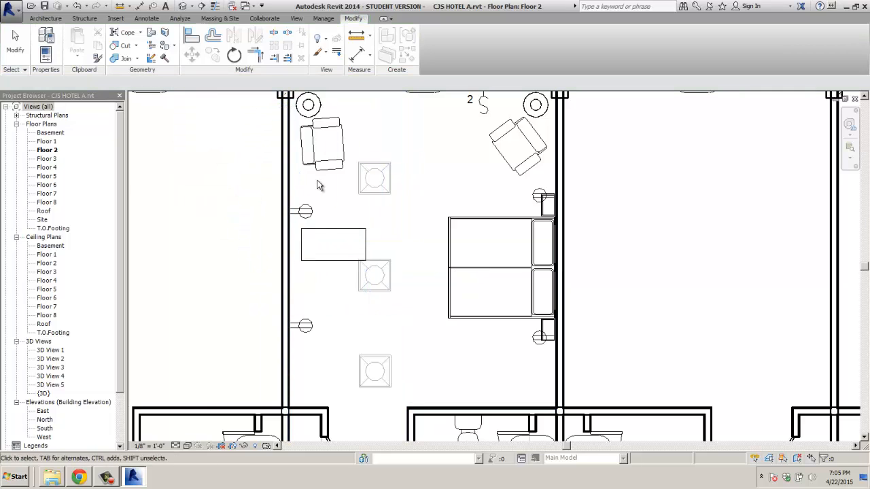
Step: Rotate the dresser 90° and move it flush against the left wall
click(234, 60)
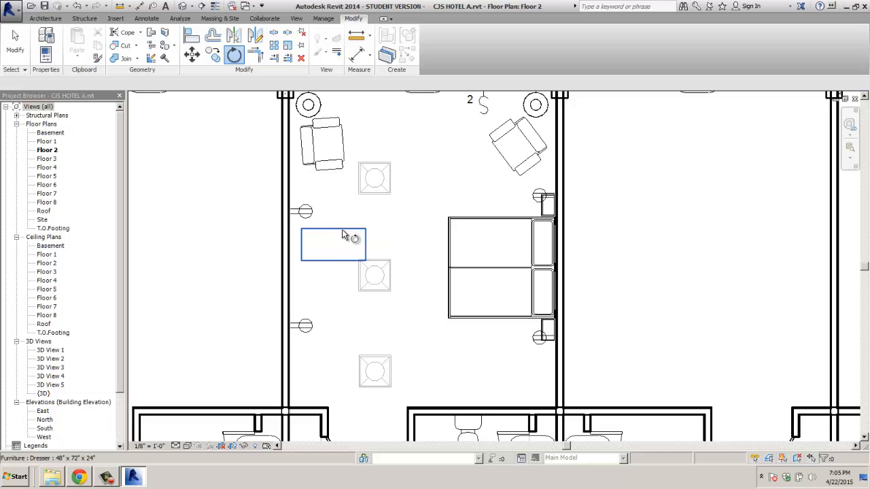
click(346, 239)
click(233, 58)
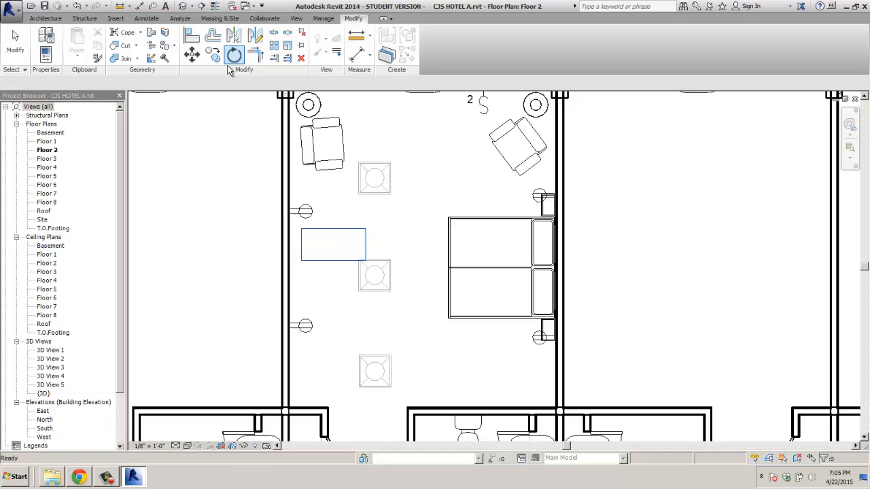
click(333, 165)
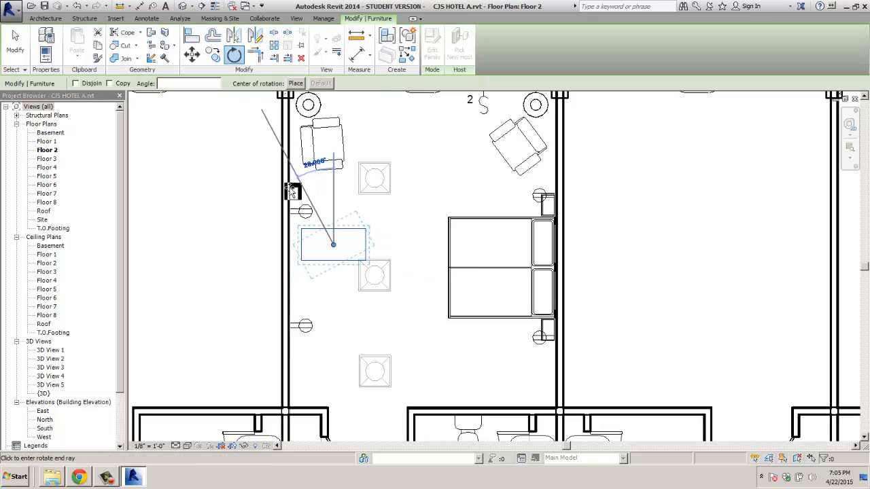
click(267, 244)
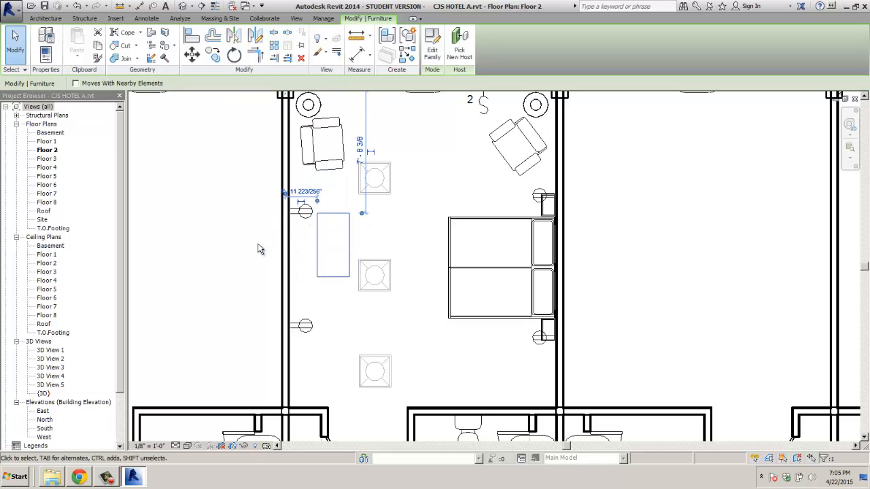
click(220, 229)
click(320, 249)
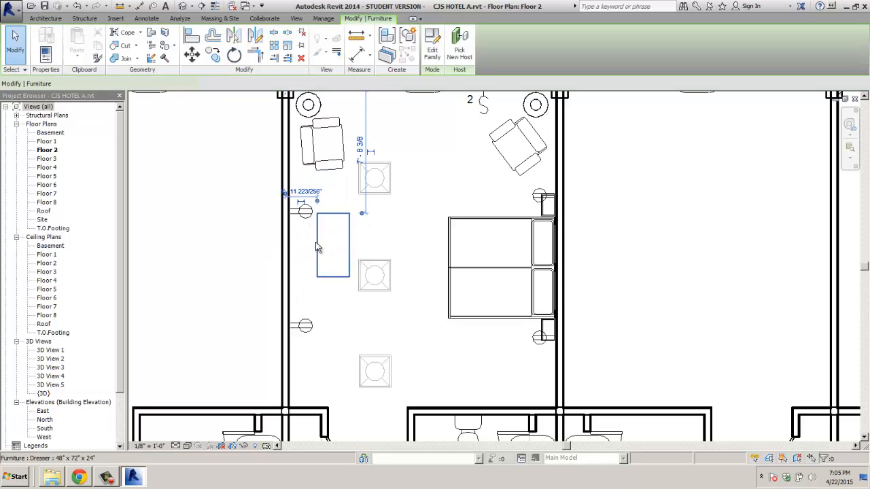
drag(315, 245, 296, 264)
click(266, 252)
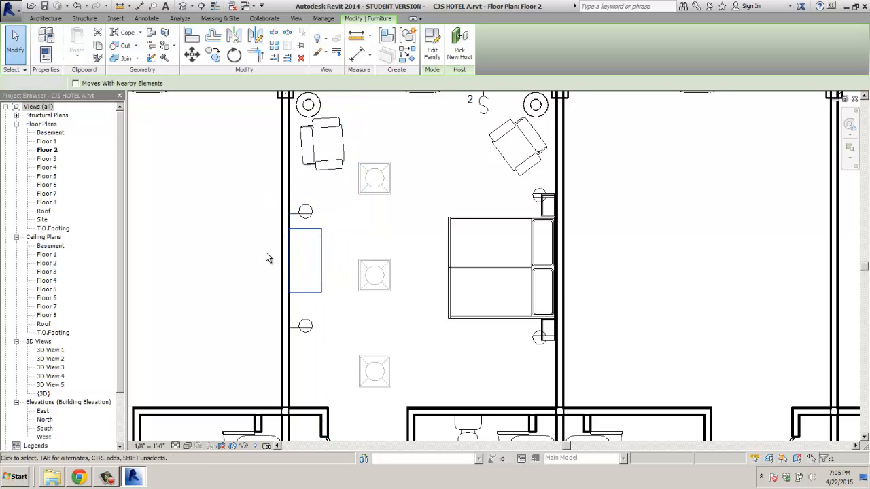
scroll(253, 252, down, 1)
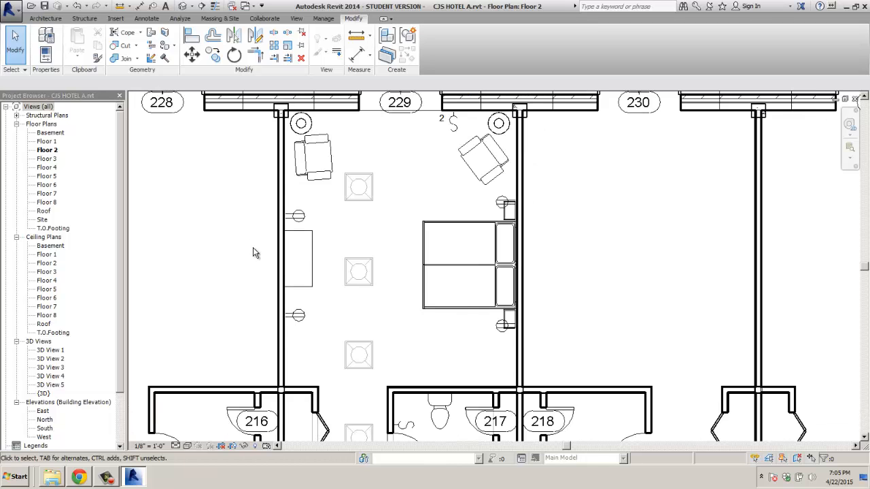
Step: Place a camera from the bottom of room 229 aiming up-left, creating 3D View 6
click(297, 18)
click(318, 54)
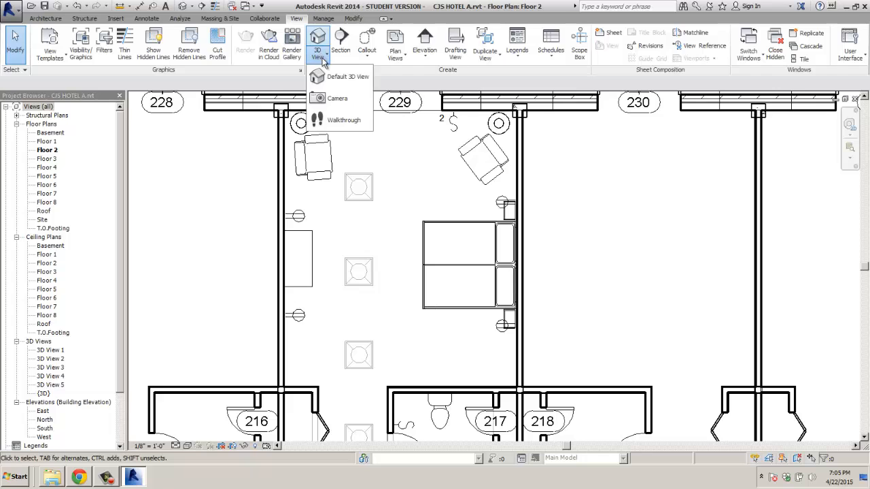
click(334, 100)
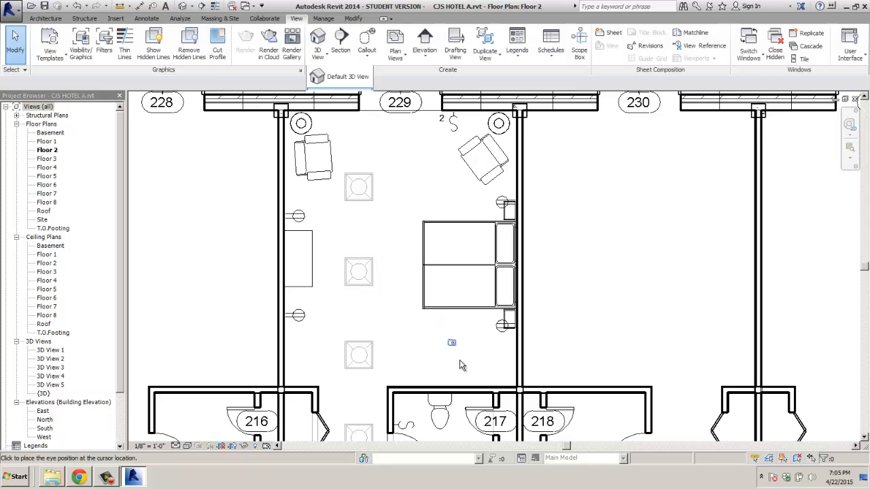
click(490, 377)
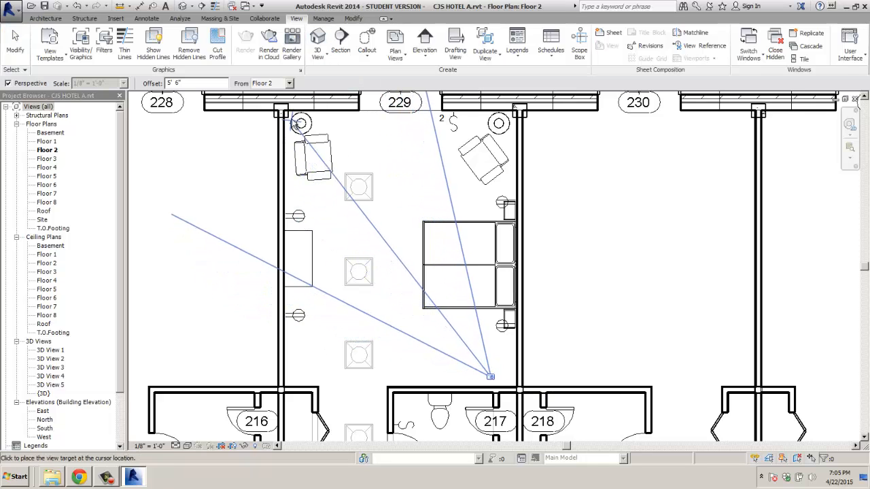
click(295, 122)
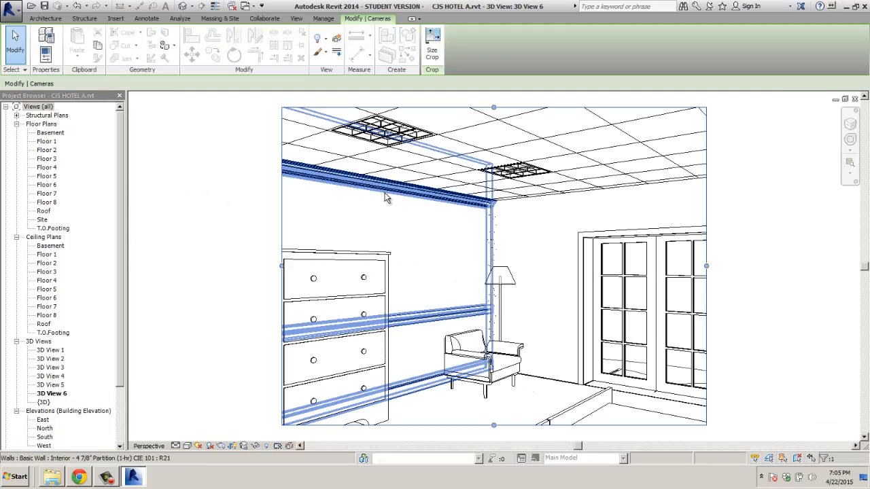
Step: Extend 3D View 6's crop region downward and to the left
scroll(386, 194, down, 2)
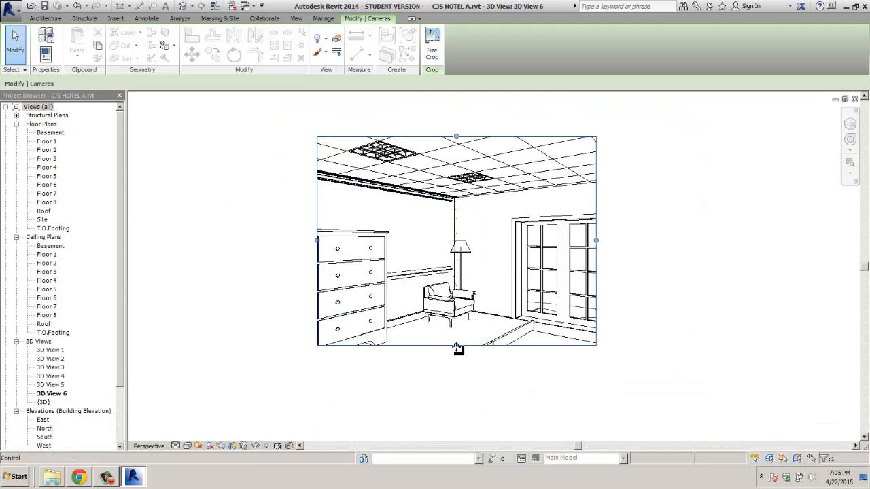
drag(456, 347, 458, 404)
drag(317, 269, 200, 272)
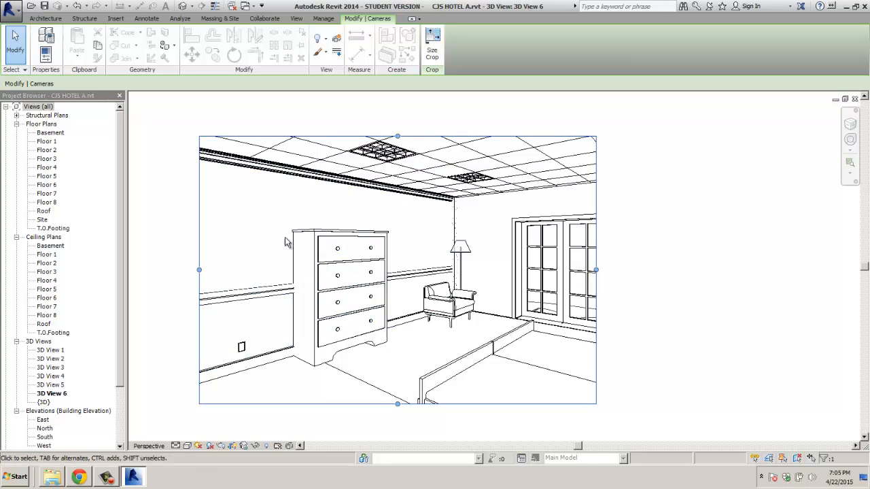
click(315, 249)
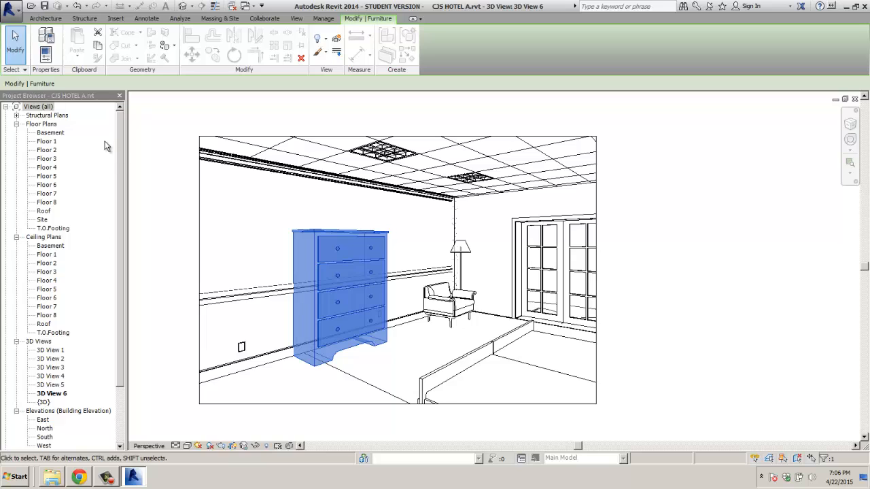
Step: Switch 3D View 6 to the Realistic visual style
drag(120, 139, 82, 291)
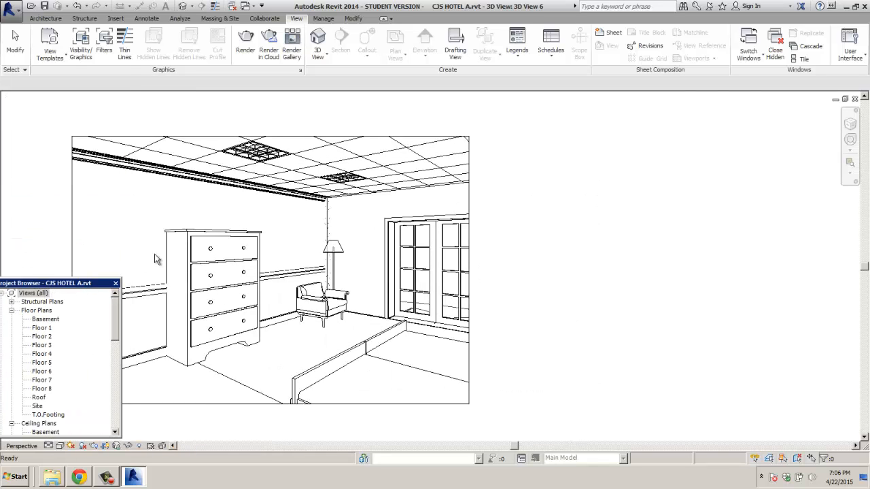
click(258, 255)
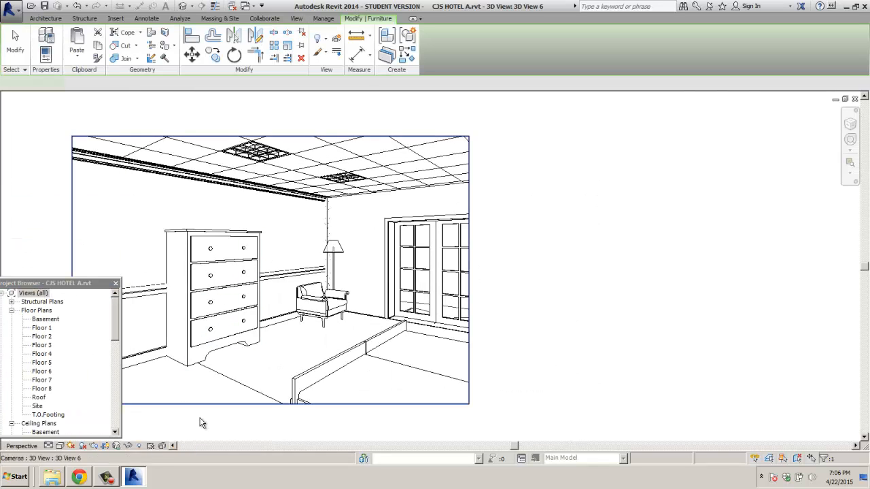
click(83, 446)
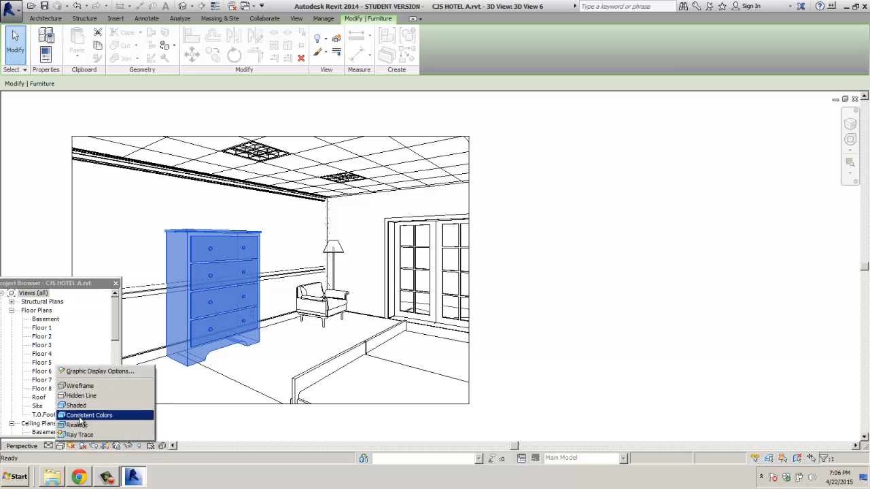
click(78, 427)
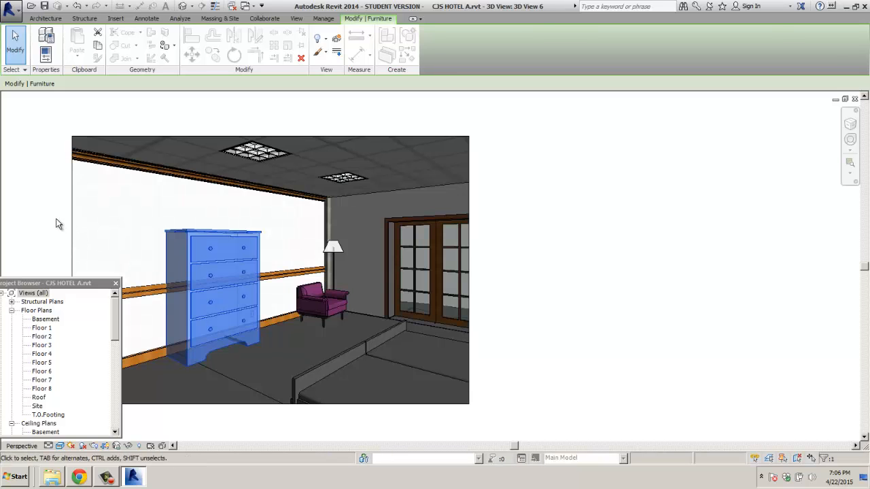
Step: Turn on the Properties palette from the User Interface list
click(57, 225)
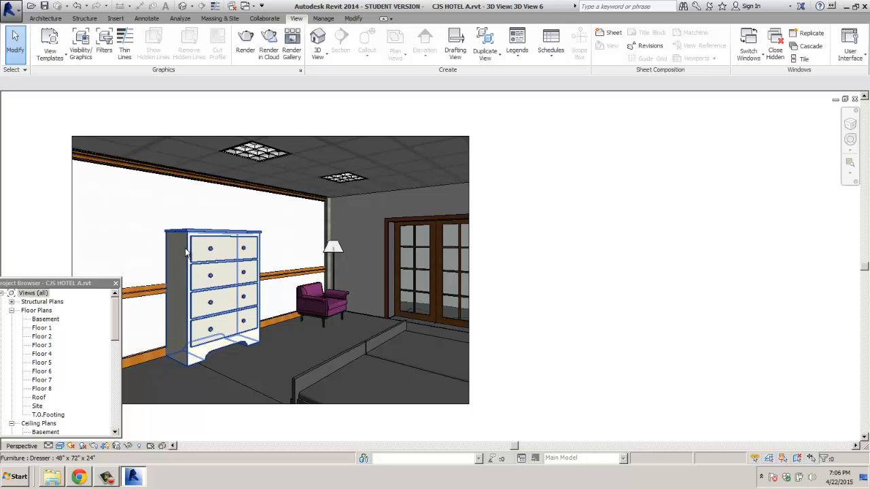
click(848, 55)
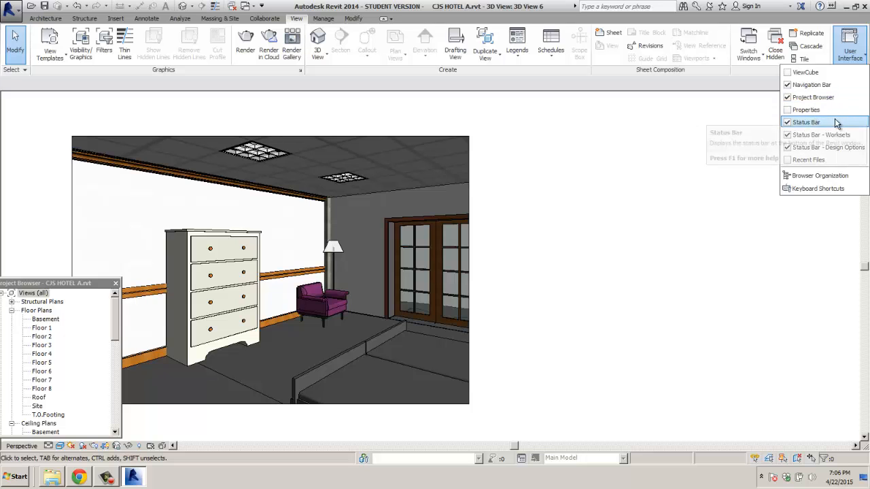
click(809, 110)
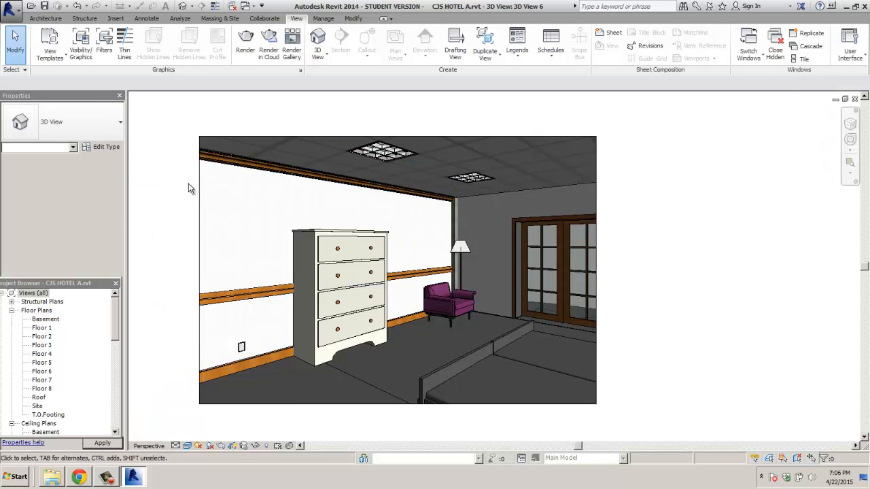
Step: Set the Dresser type to Height 3', Width 5' and Depth 1' 6" and apply
click(312, 253)
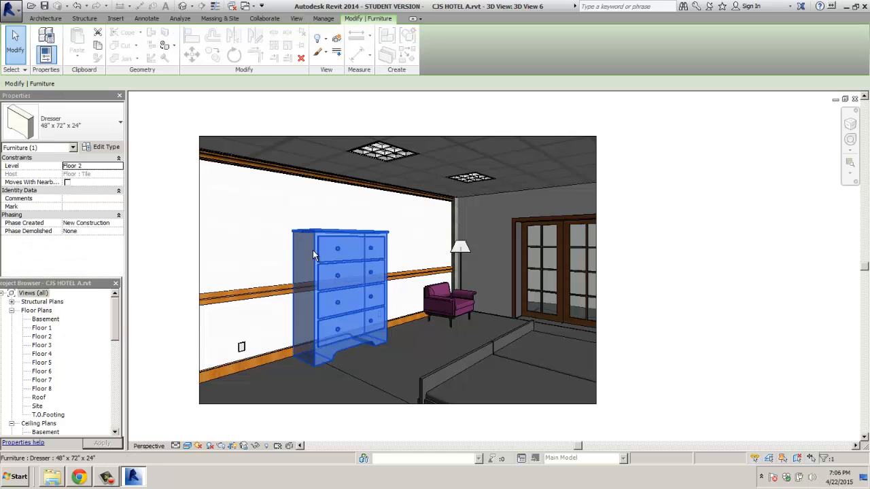
click(110, 148)
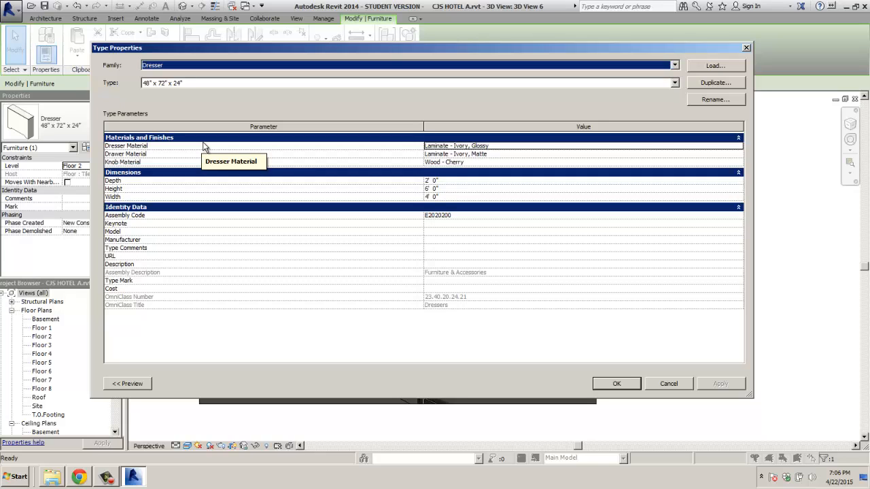
click(430, 194)
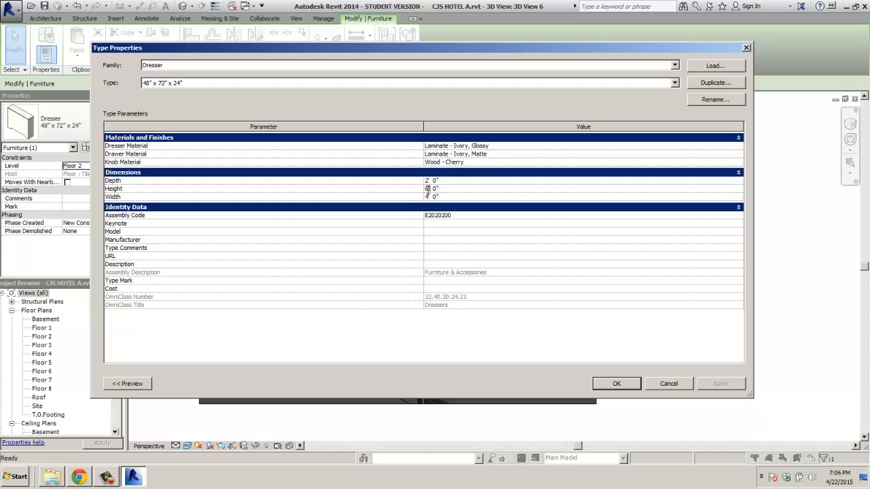
click(426, 188)
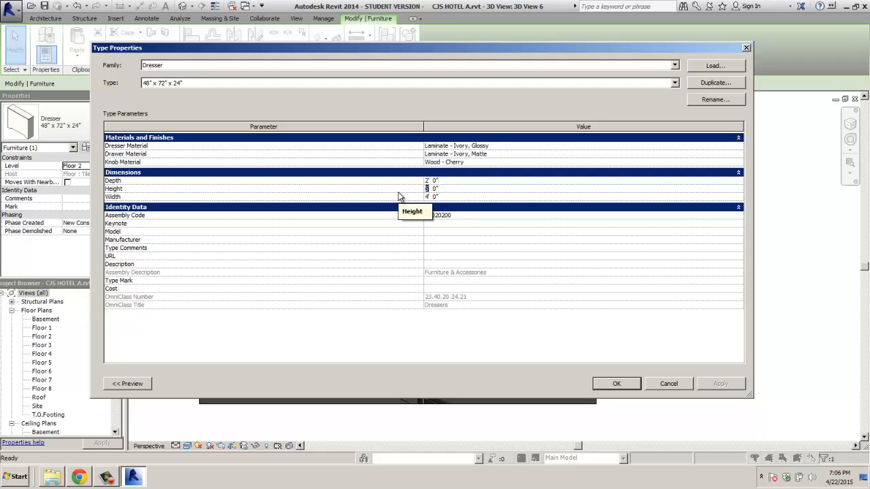
text(3)
click(429, 197)
text(5)
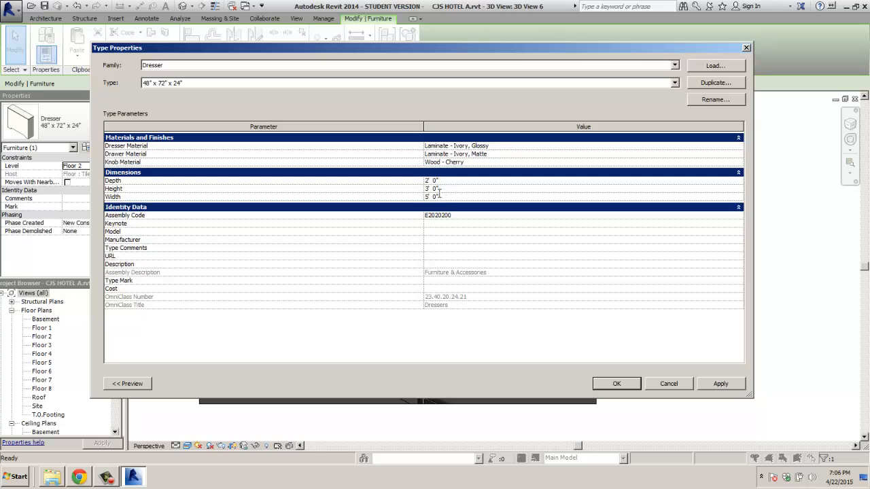
click(433, 182)
text(1)
click(712, 384)
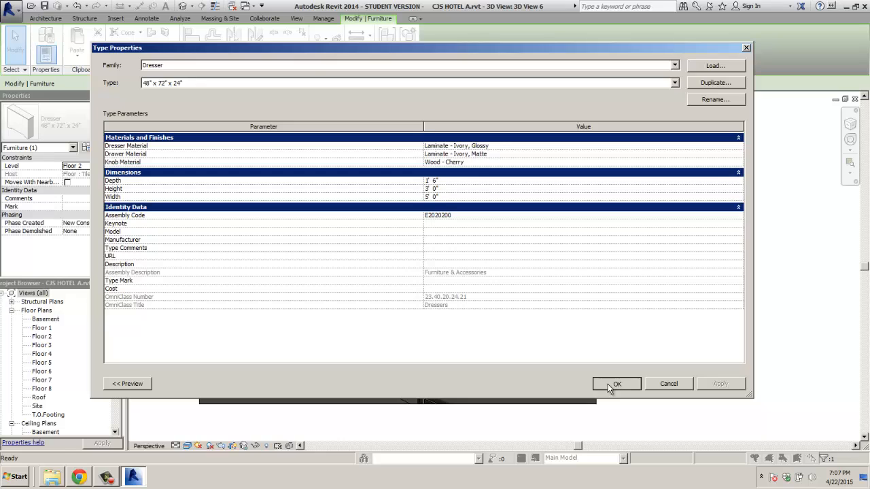
click(610, 385)
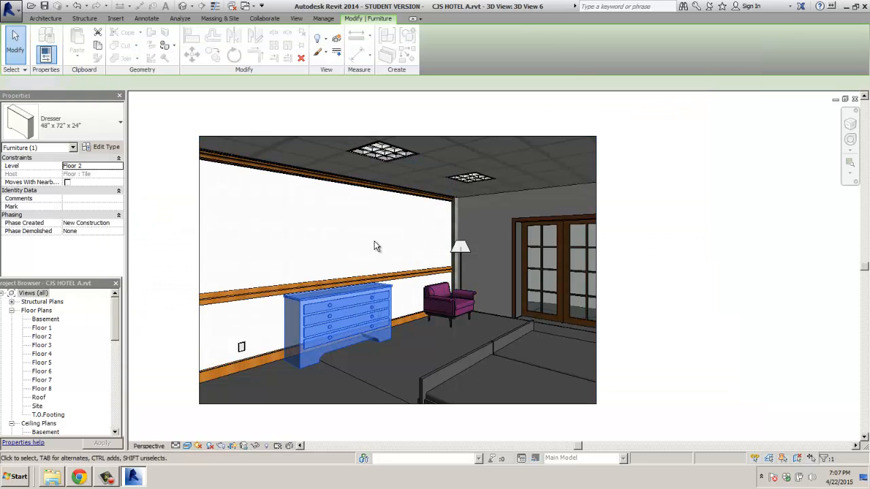
Step: Set the tile floor's Height Offset From Level to 0' 0 1/8" above Floor 2
key(Escape)
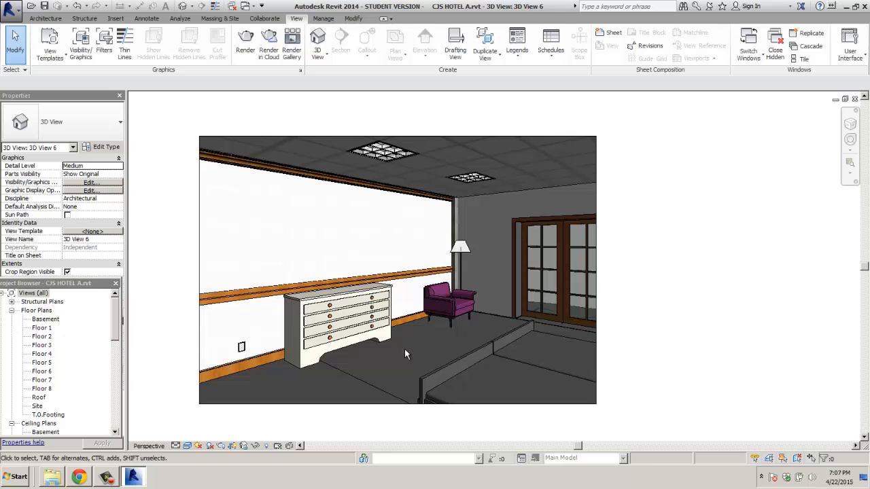
click(519, 322)
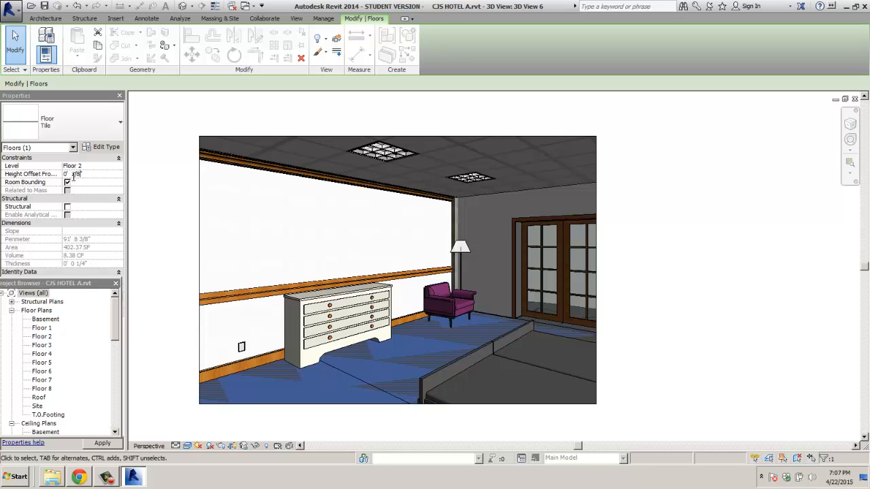
key(Return)
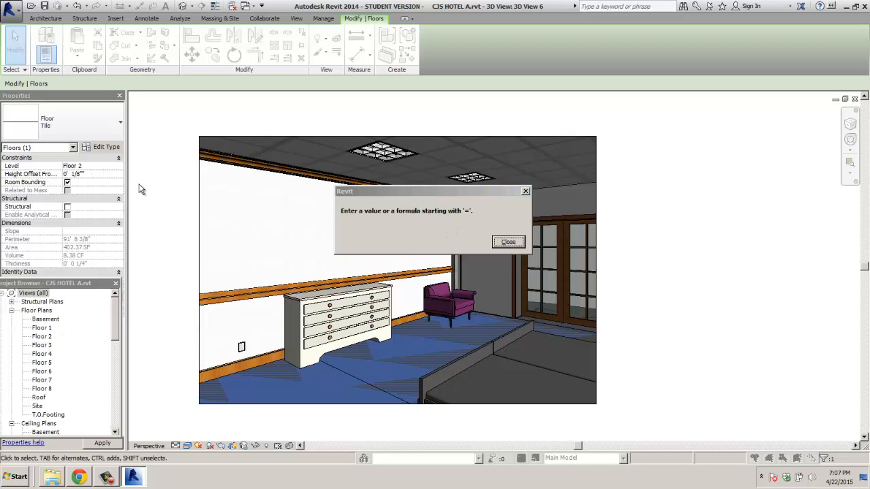
click(509, 242)
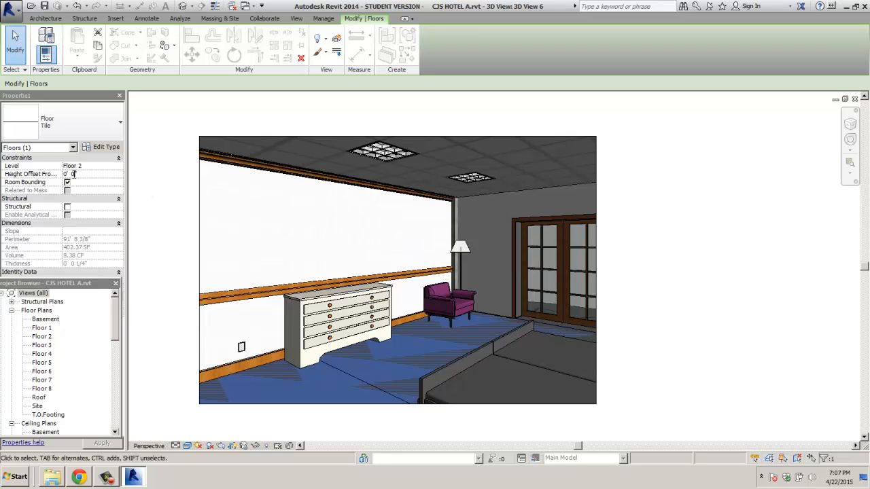
double_click(73, 174)
text(0 1/8)
click(168, 233)
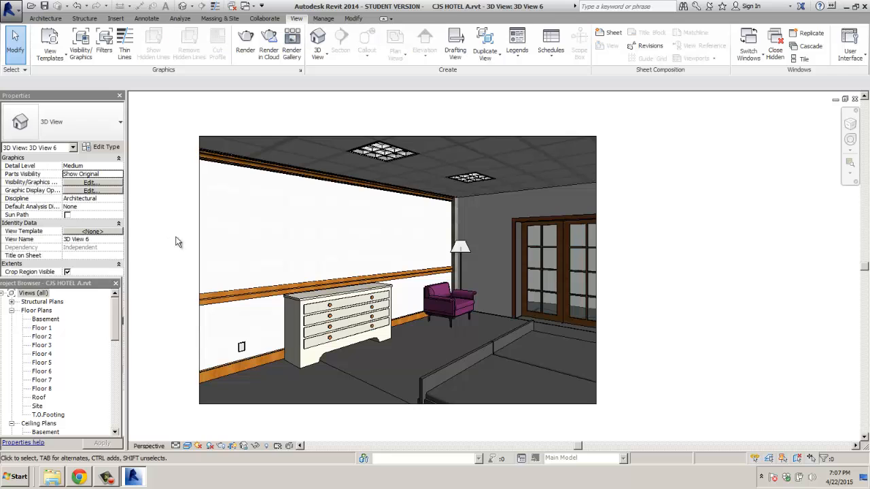
Step: Change the room's floor to the Carpet 2 type, then return to the Seek dresser page
click(419, 358)
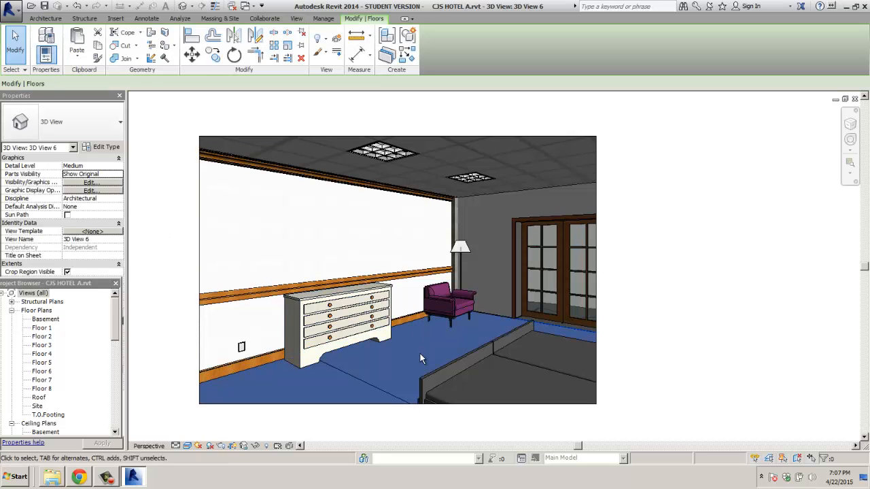
click(142, 251)
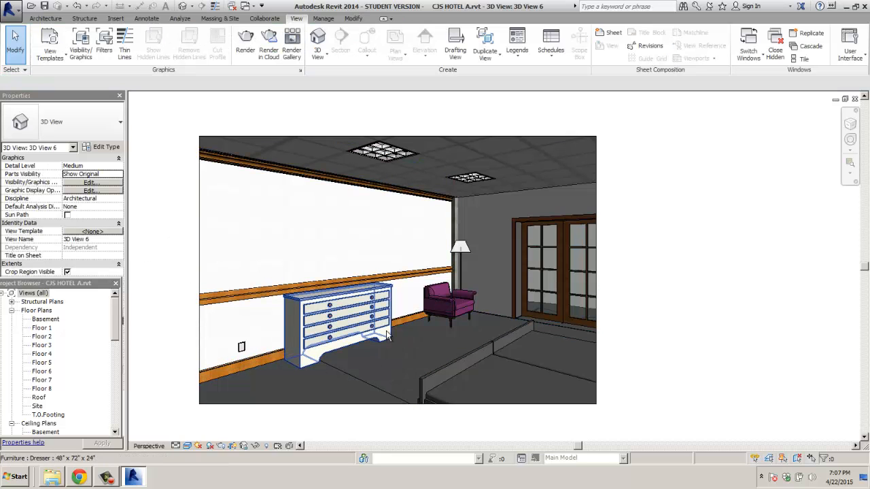
click(510, 320)
click(107, 148)
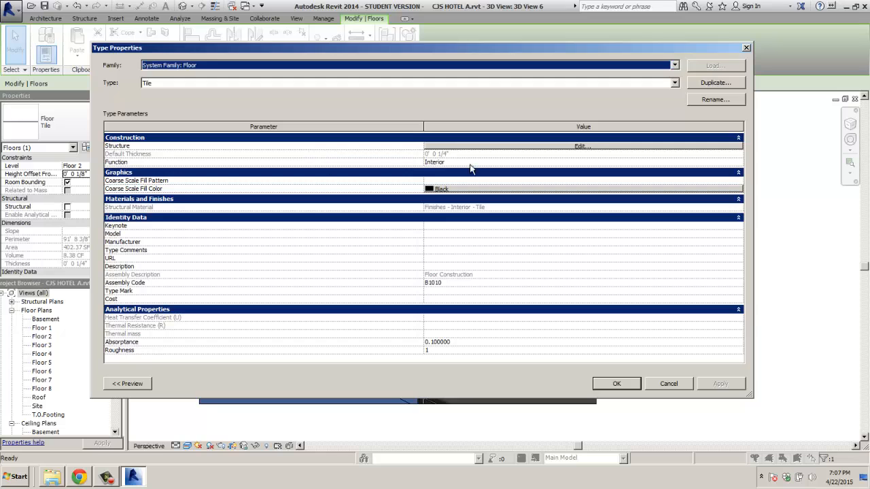
click(675, 83)
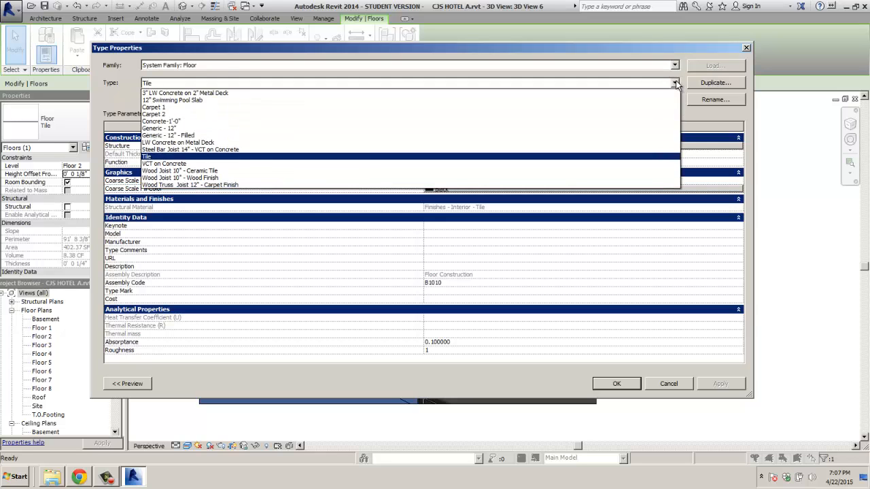
click(161, 113)
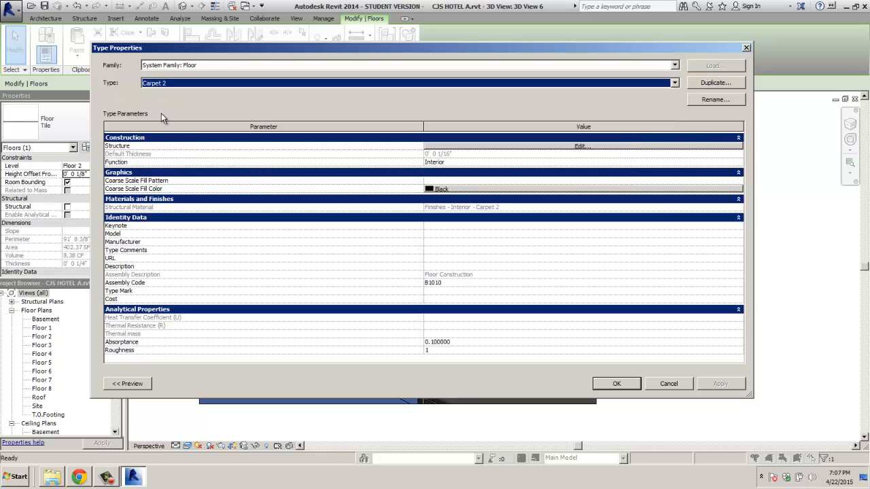
click(619, 384)
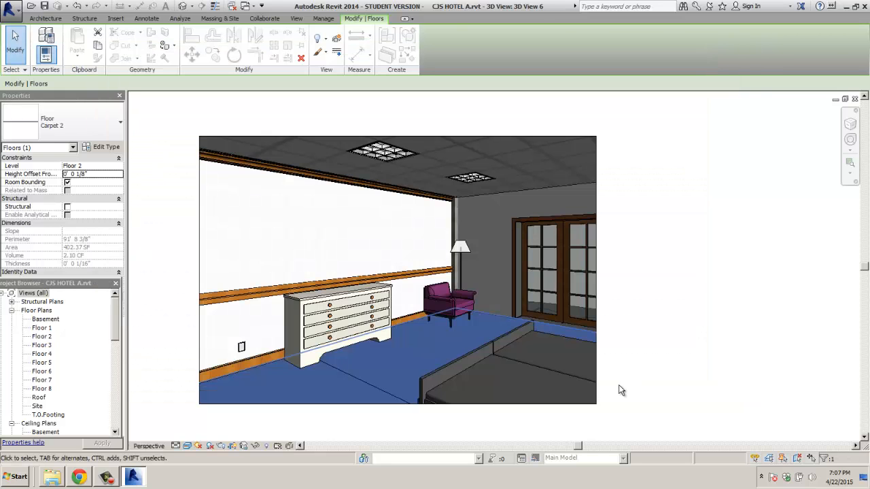
click(649, 388)
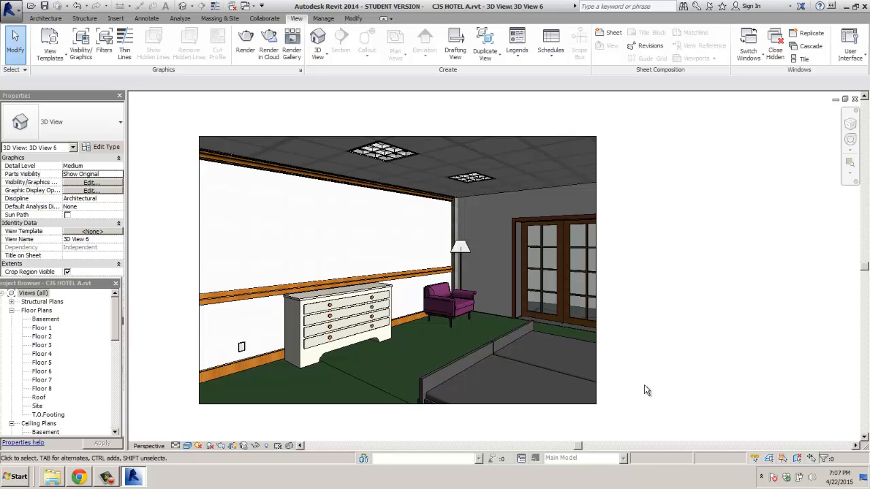
click(80, 477)
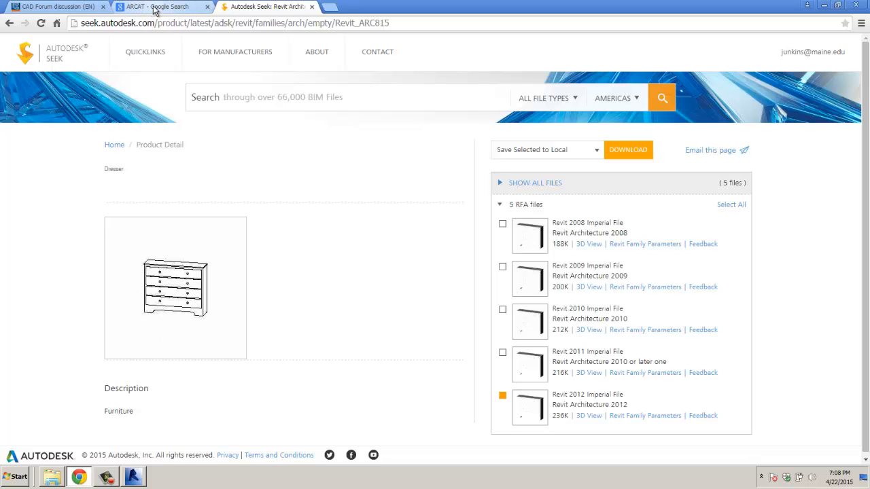
Step: Open the CADforum CAD/BIM block library and search it for 'artwork'
click(66, 8)
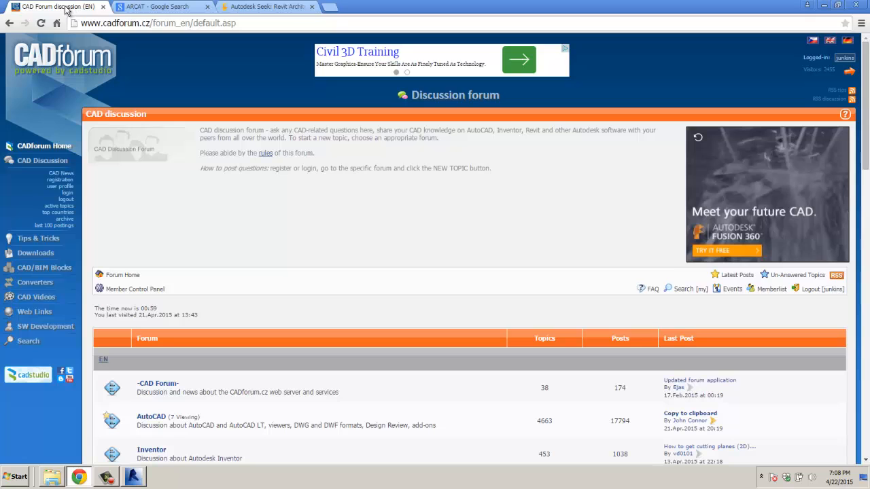
click(42, 268)
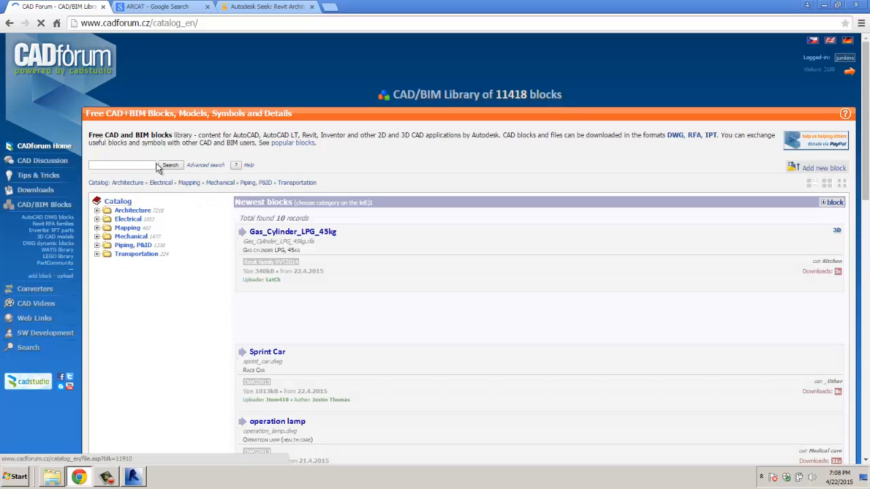
click(119, 165)
text(artwork)
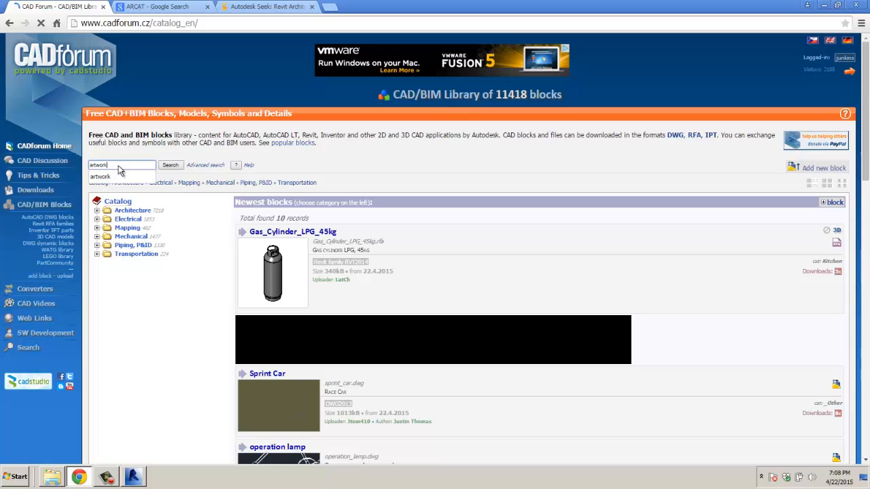
key(Return)
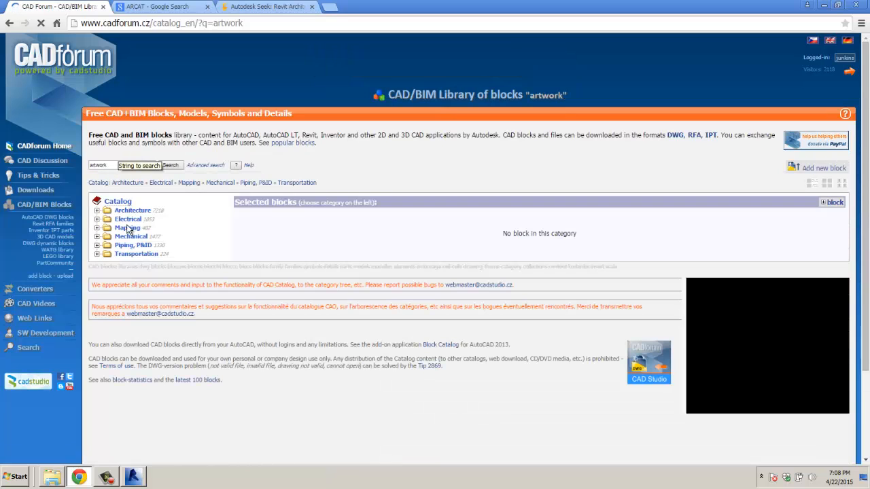
Step: Search the block library for 'art' and browse the results
drag(126, 166, 72, 170)
text(art)
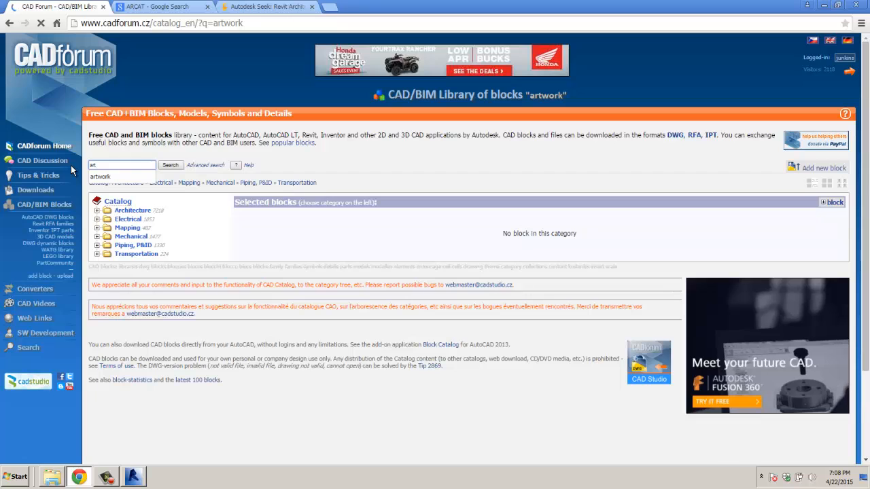
key(Return)
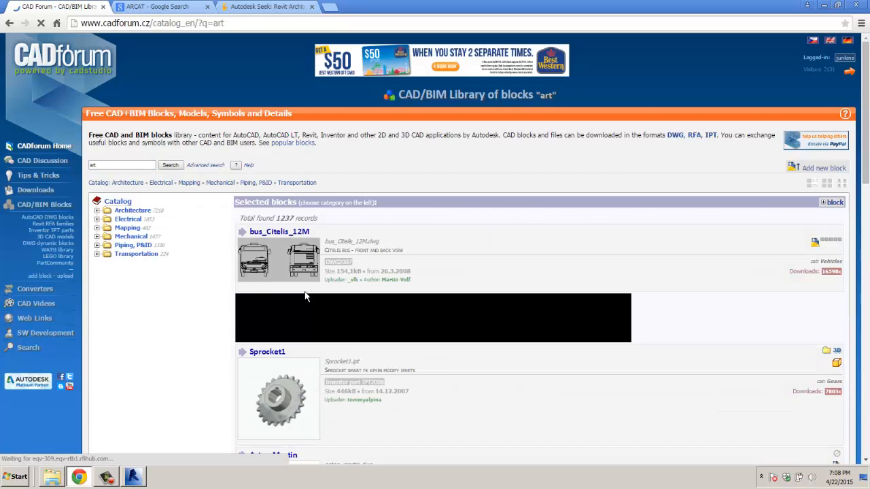
scroll(316, 292, down, 3)
scroll(329, 288, down, 10)
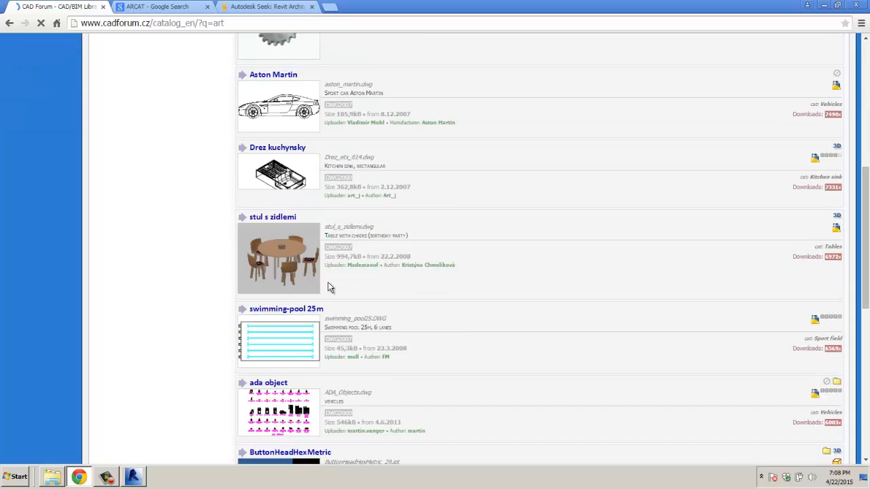
scroll(328, 282, down, 2)
scroll(329, 285, up, 12)
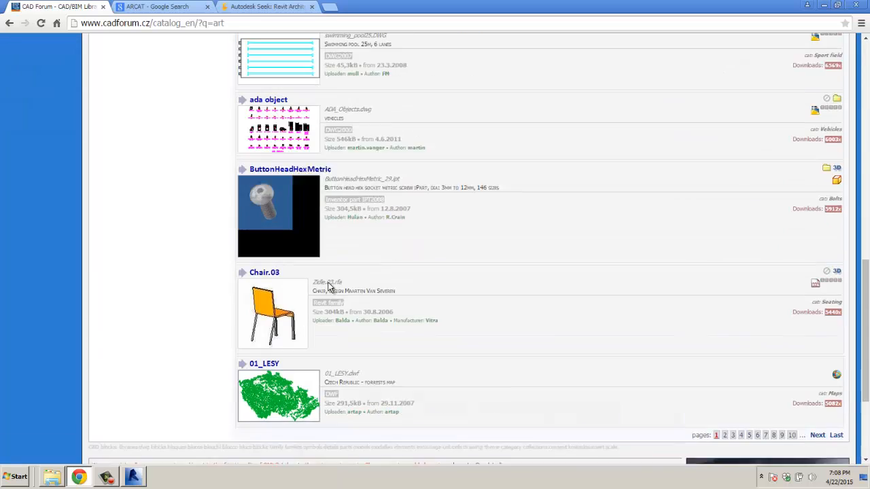
scroll(328, 287, up, 2)
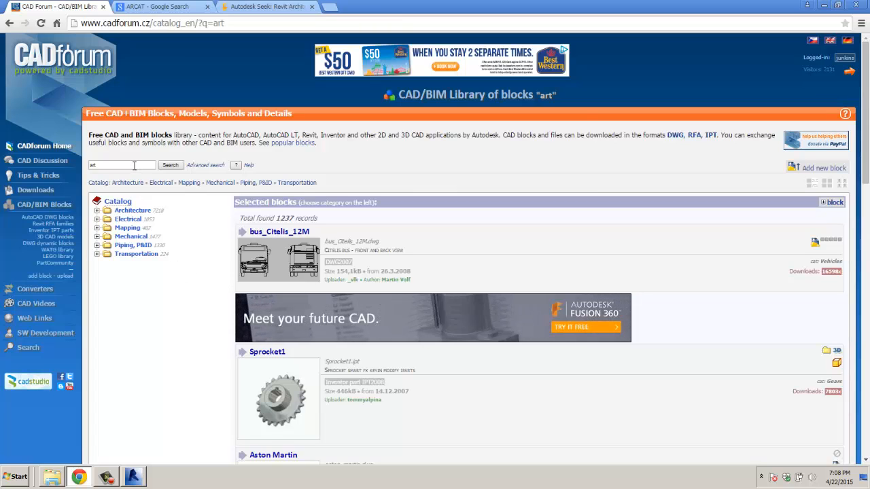
Step: Search the block library for 'paintings', which returns no blocks
drag(129, 165, 73, 174)
text(pic)
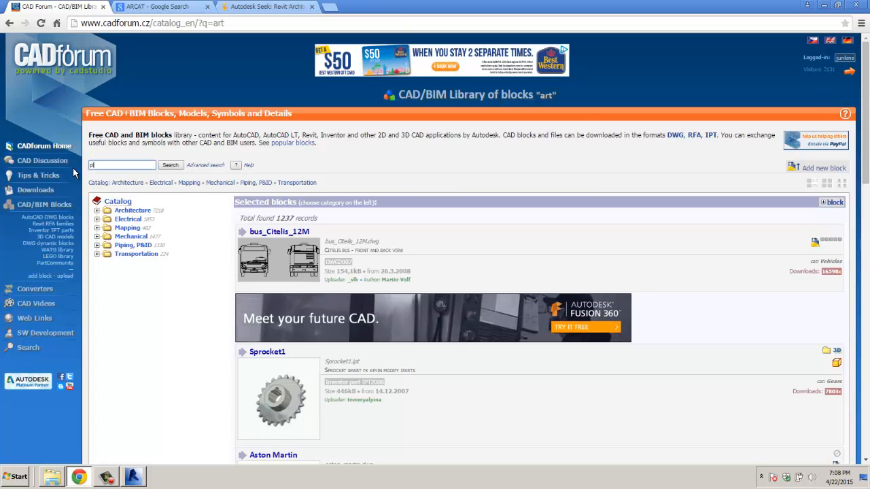
text(i)
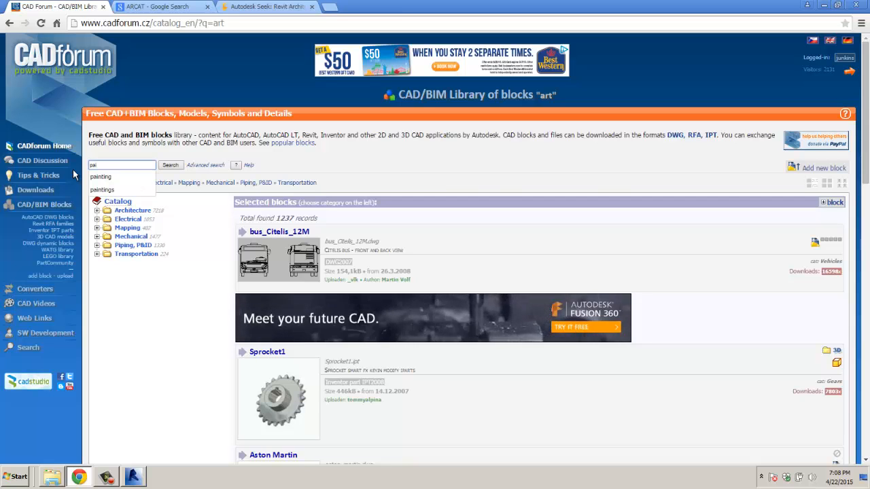
text(ntings)
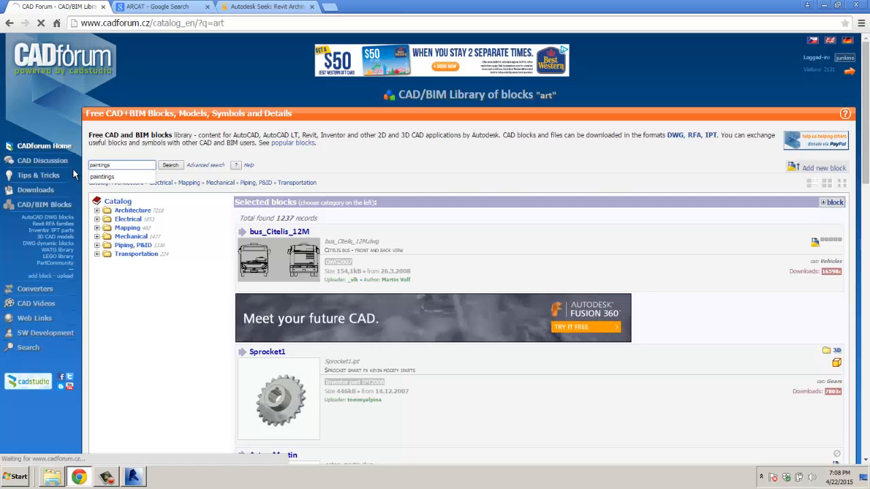
key(Return)
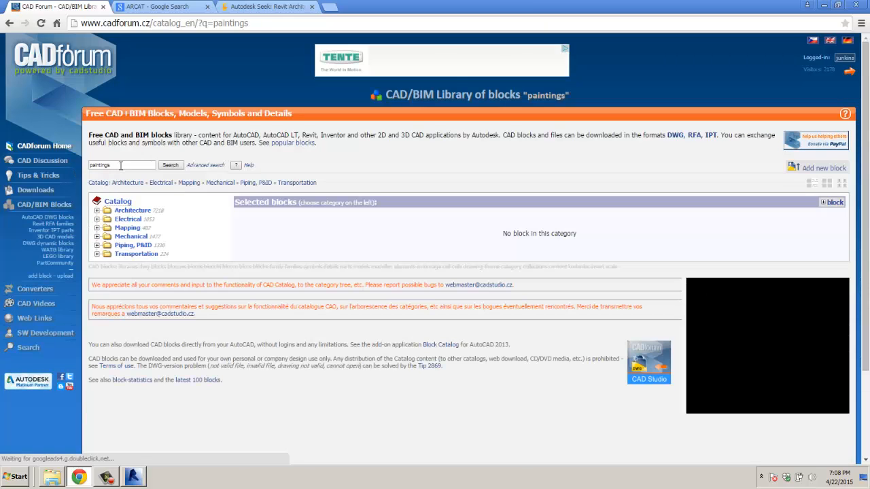
double_click(114, 166)
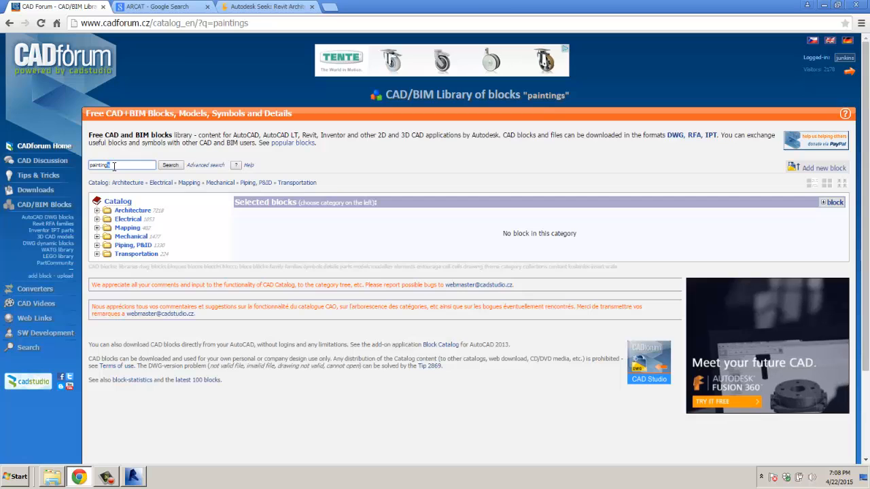
Step: Search Seek for 'paintings', view the PPG Architectural Finishes RFA files, and return to the results
click(285, 8)
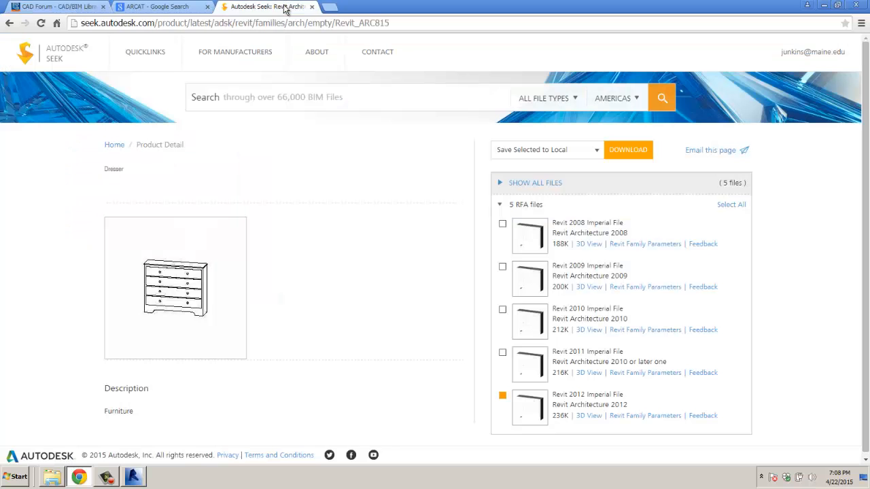
click(278, 96)
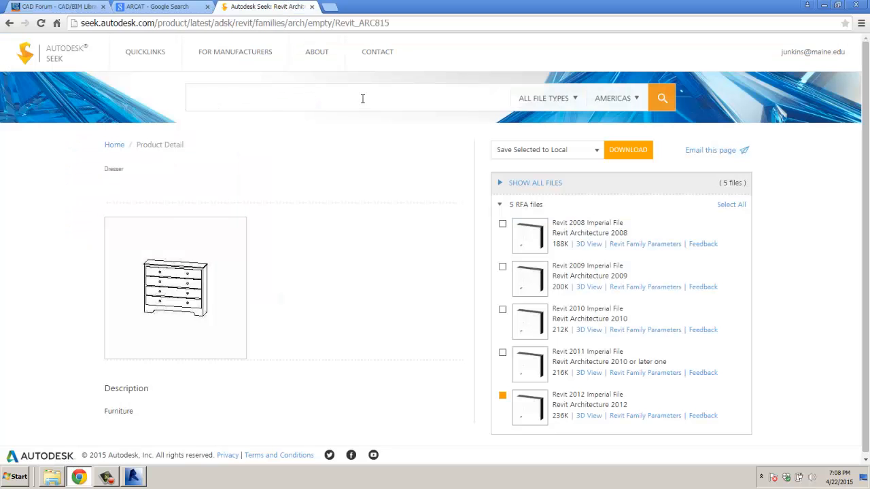
text(paintings)
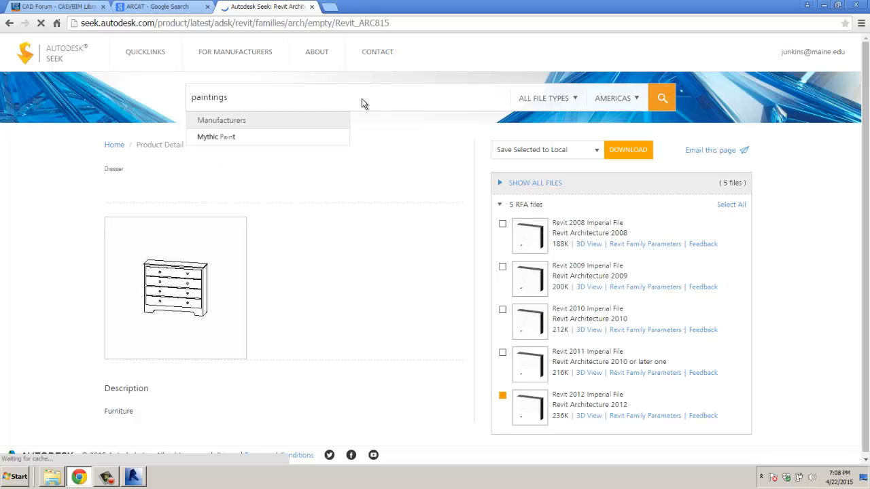
key(Return)
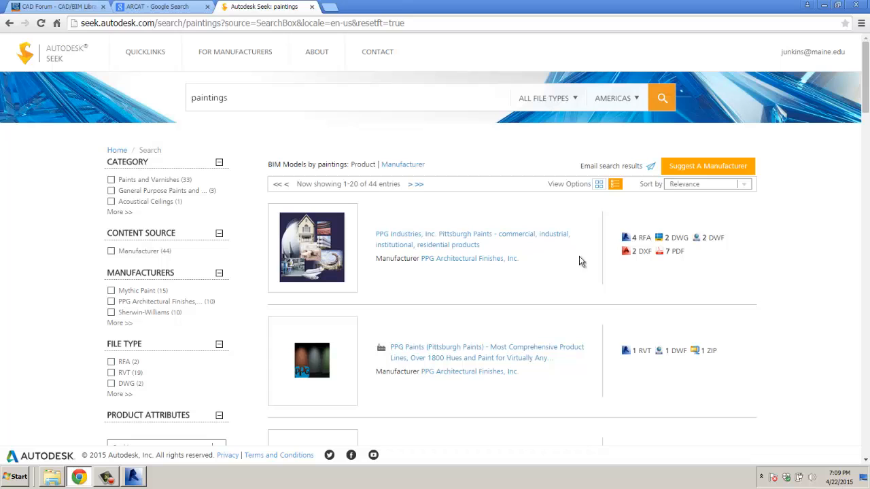
click(639, 239)
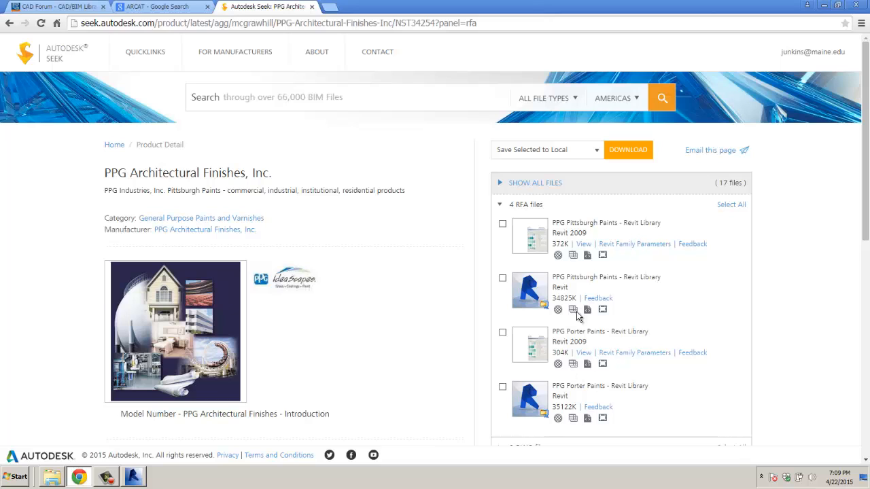
click(9, 23)
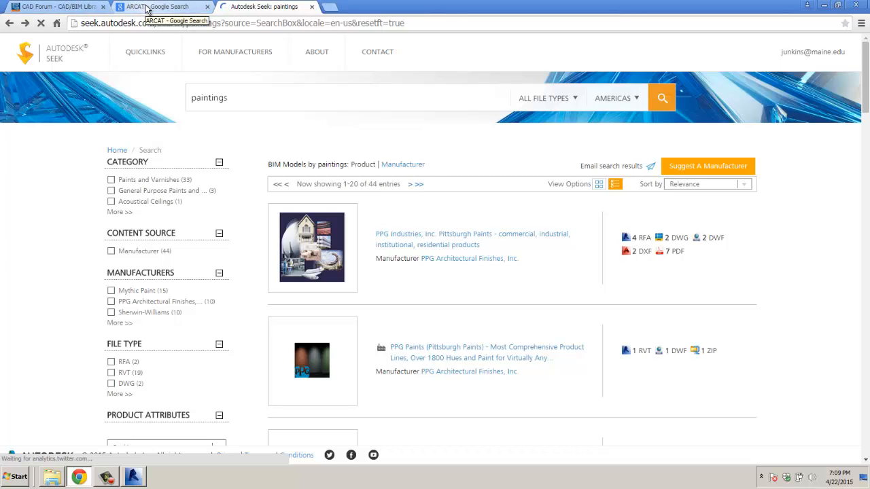
Step: Search Seek for a picture frame and open the Revit 2012 RPC Picture Frame family in Revit
drag(237, 99, 196, 98)
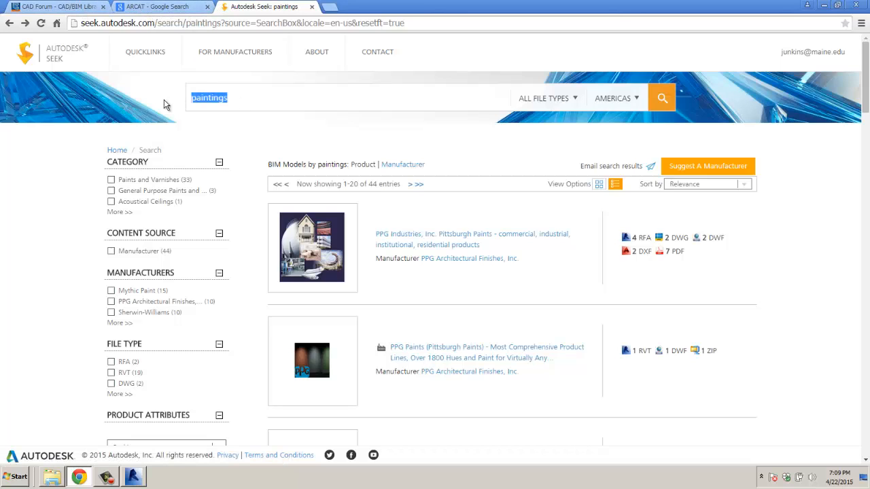
text(picut)
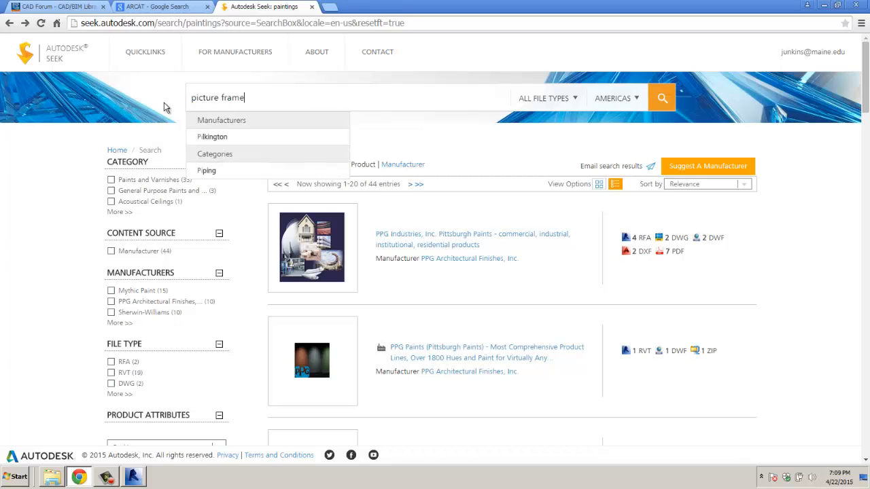
key(Return)
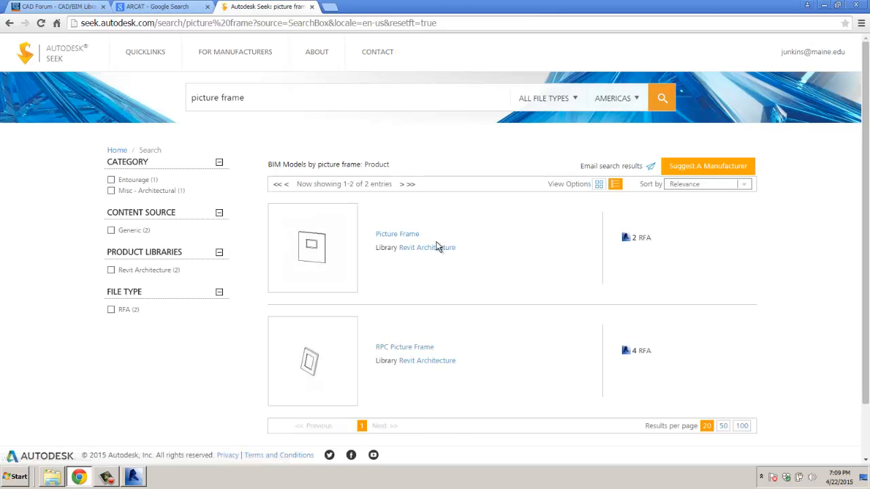
scroll(437, 247, down, 1)
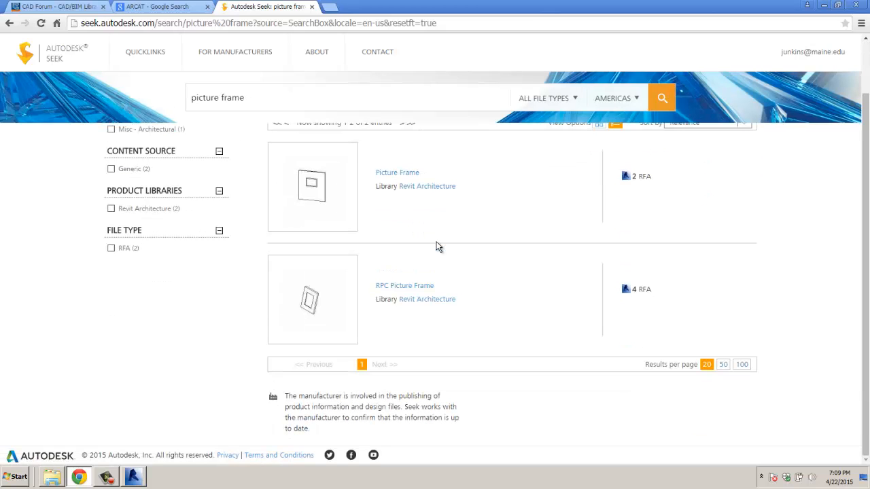
click(418, 289)
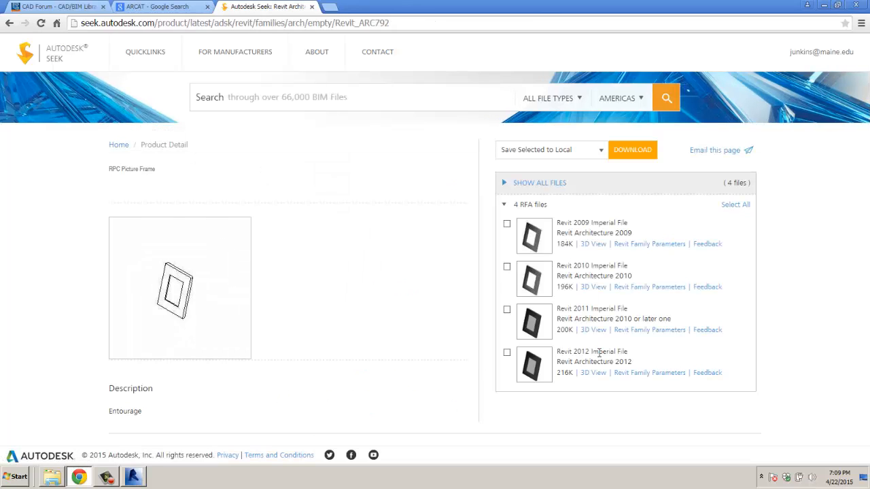
click(506, 353)
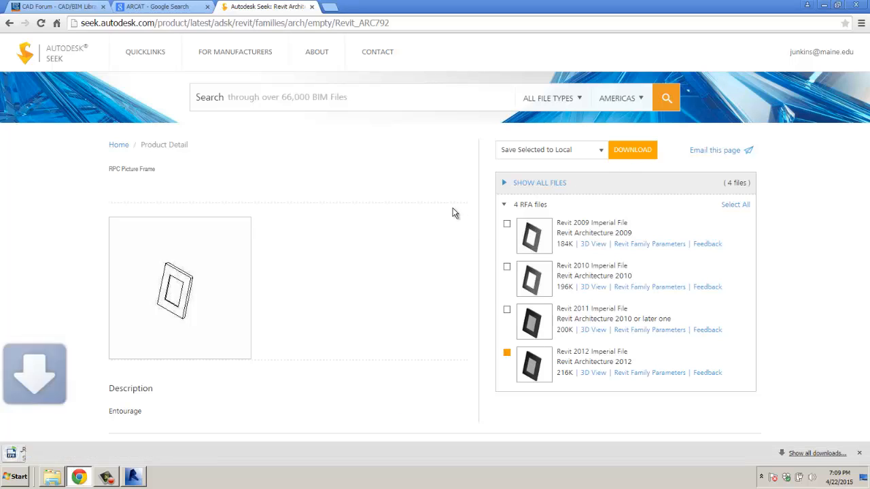
click(60, 453)
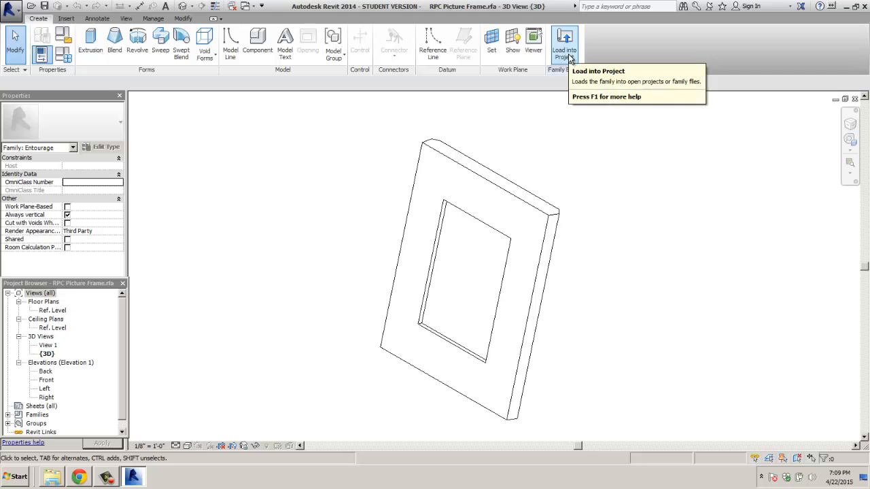
Step: Load the RPC Picture Frame into the hotel project and place one on the dresser
click(565, 54)
click(400, 318)
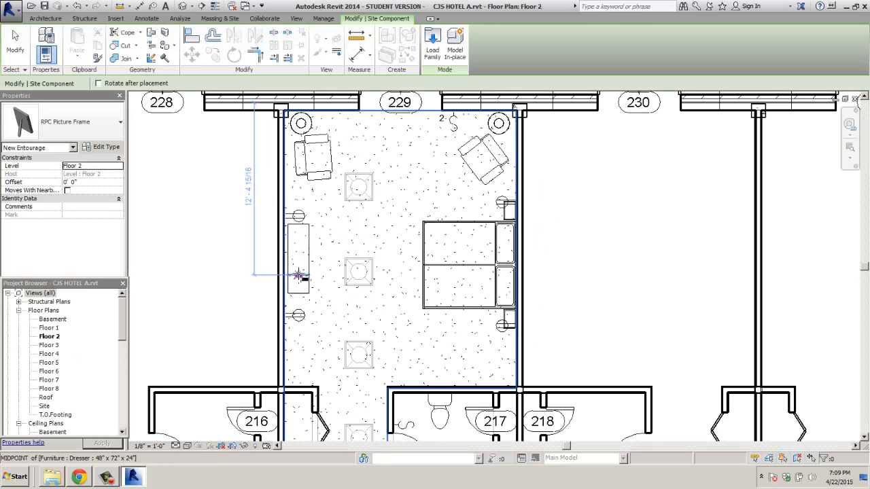
scroll(310, 279, up, 5)
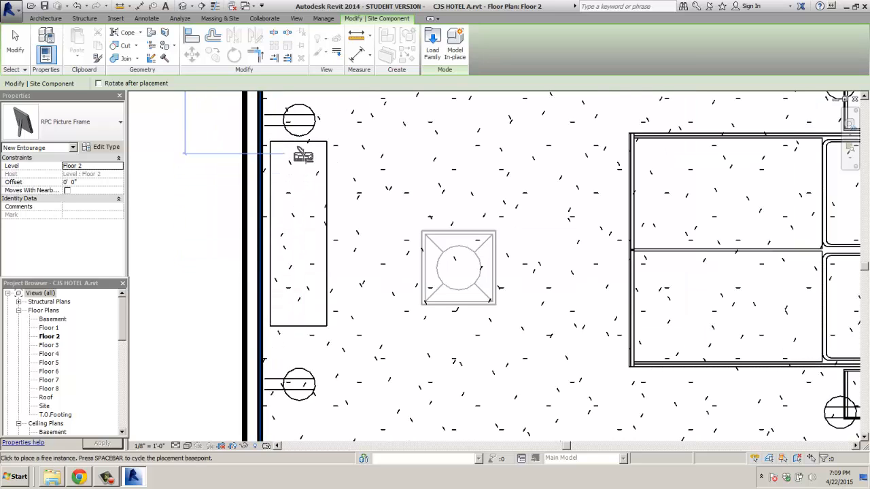
click(299, 162)
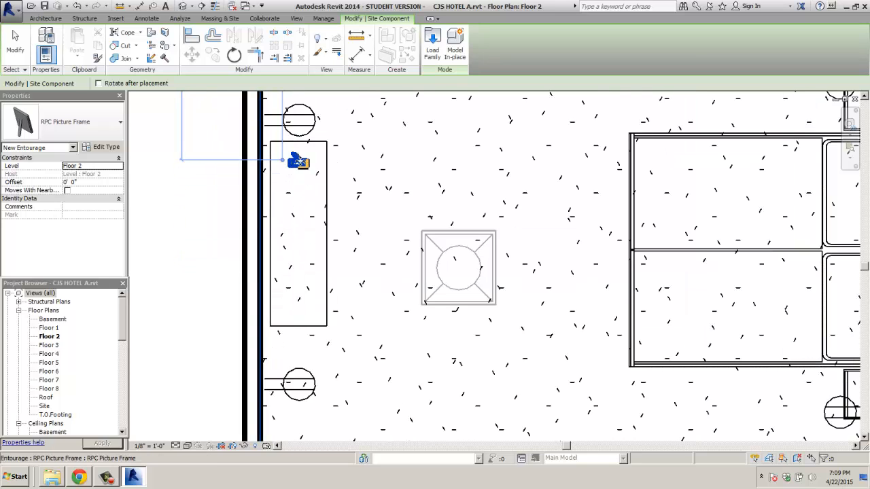
scroll(313, 166, up, 2)
key(Escape)
key(Escape)
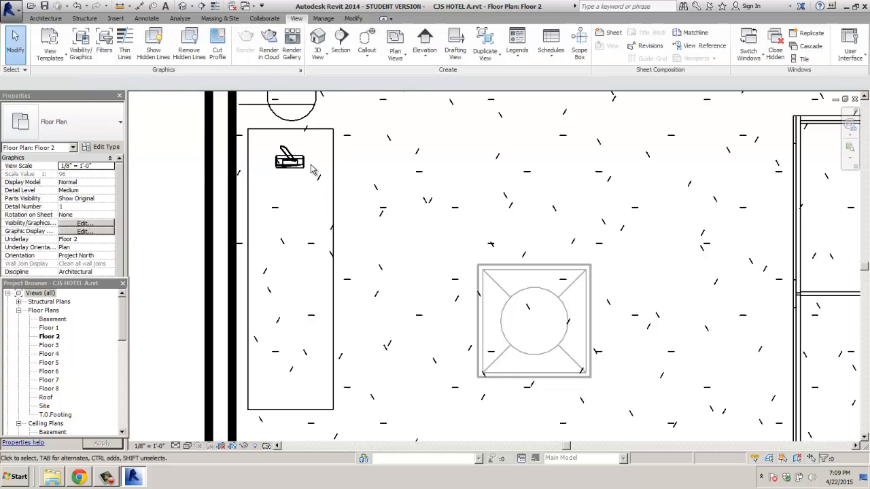
Step: Rotate the placed picture frame about 66° on the dresser
scroll(311, 163, up, 2)
click(297, 160)
click(233, 55)
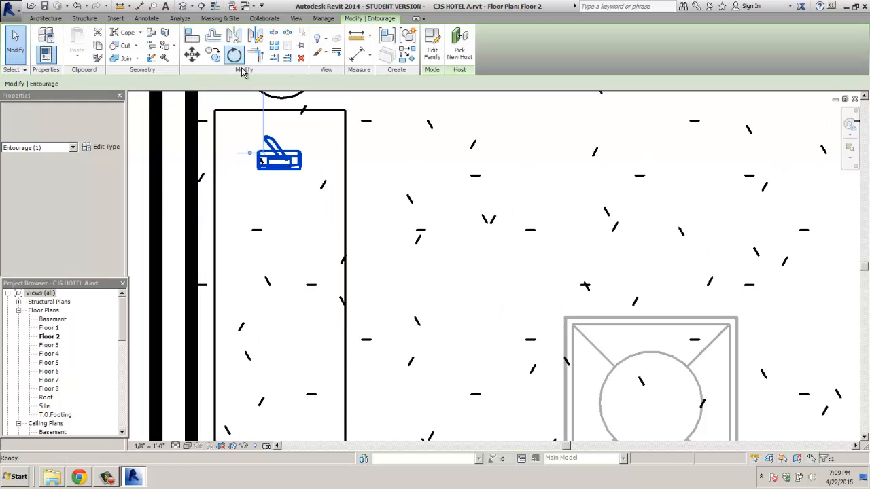
click(278, 128)
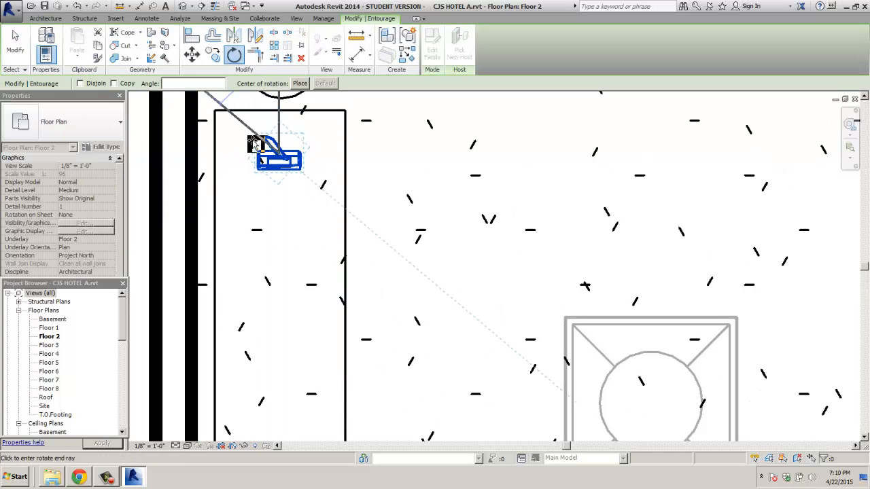
click(252, 143)
key(Escape)
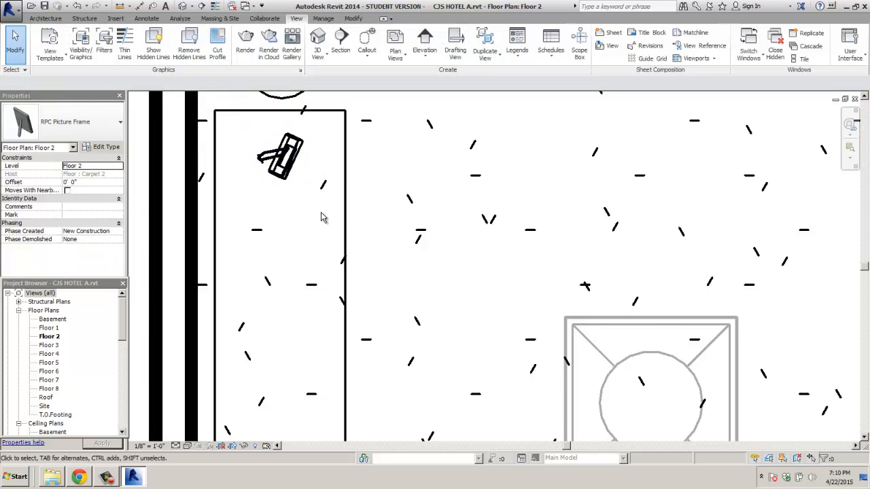
scroll(319, 204, down, 2)
scroll(121, 379, down, 5)
Step: Check the frame in 3D View 6, then return to the Floor 2 plan
scroll(120, 379, down, 4)
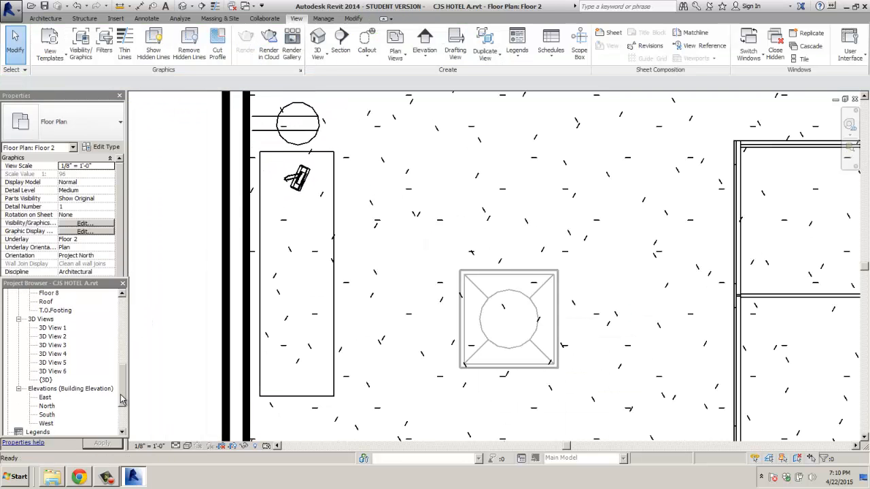
double_click(54, 380)
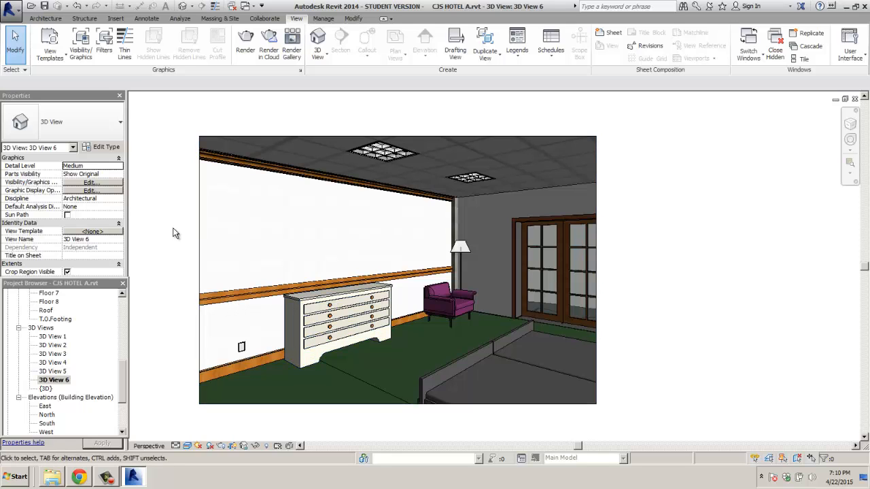
drag(119, 360, 123, 289)
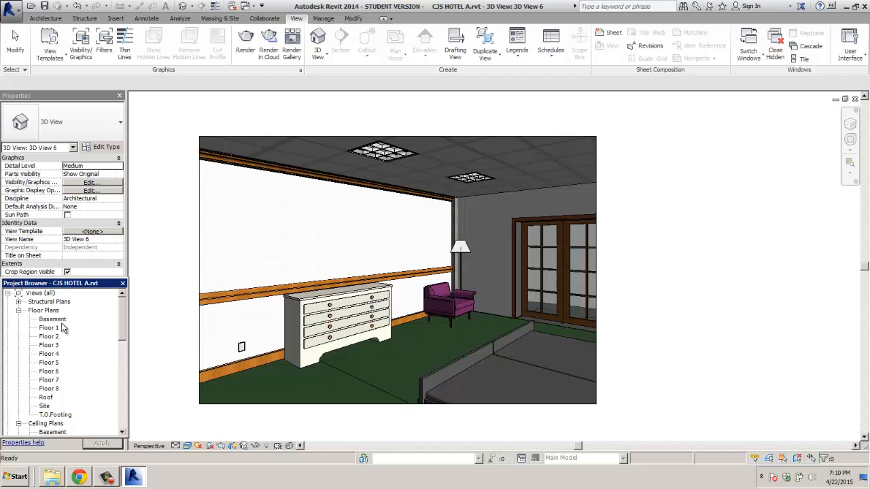
double_click(49, 336)
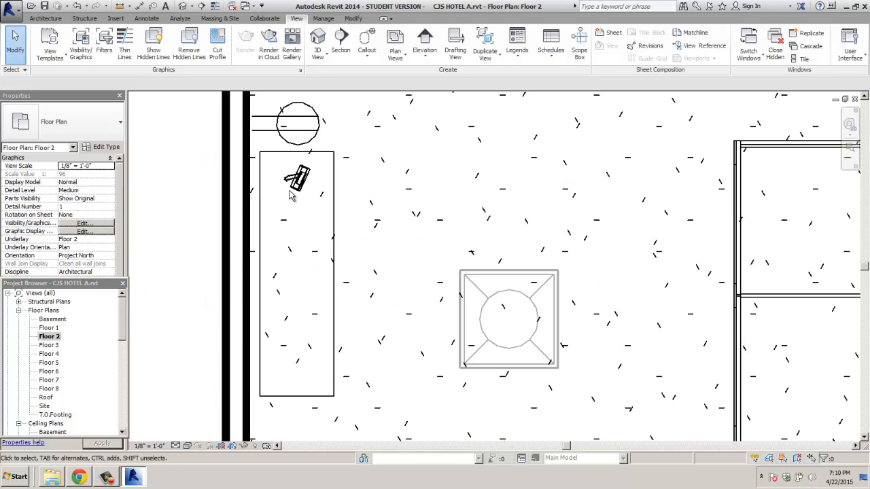
Step: Set the picture frame's Offset to 3' 0" so it rests on the dresser top
click(292, 195)
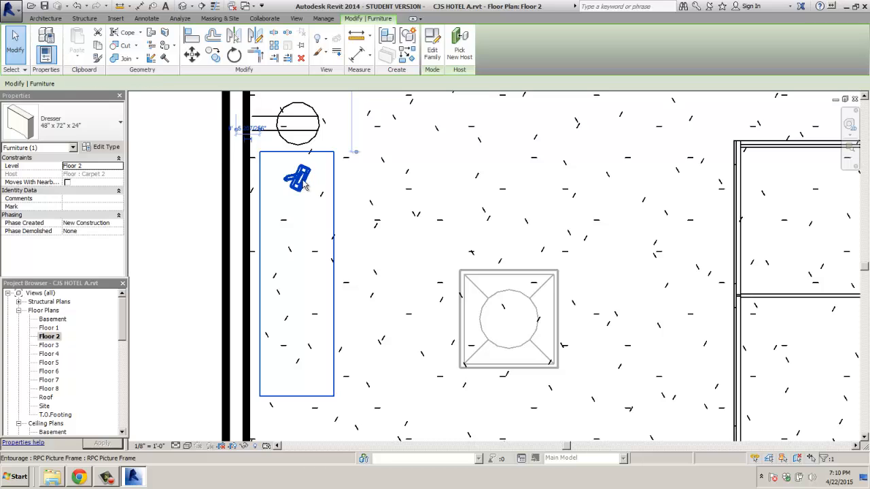
click(303, 182)
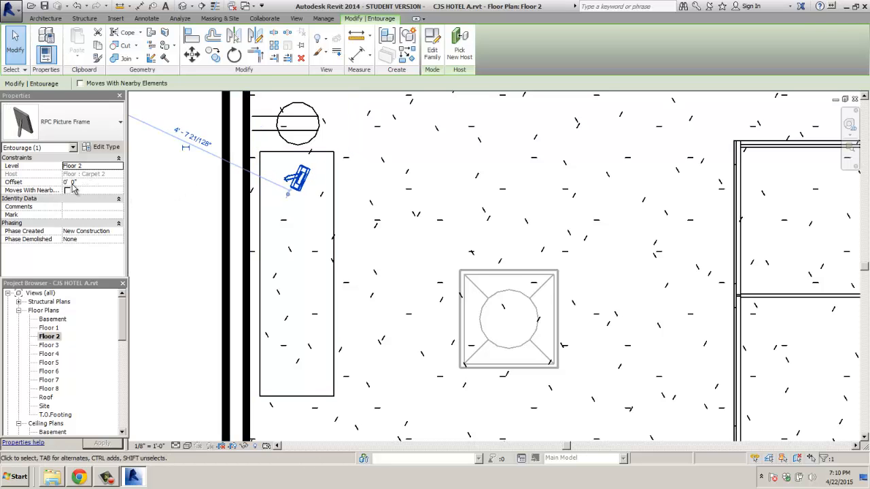
click(66, 182)
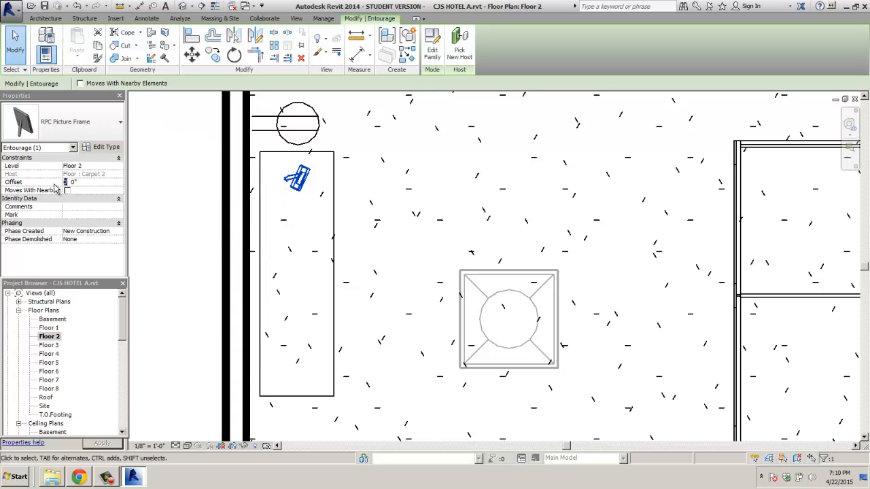
text(3)
click(172, 284)
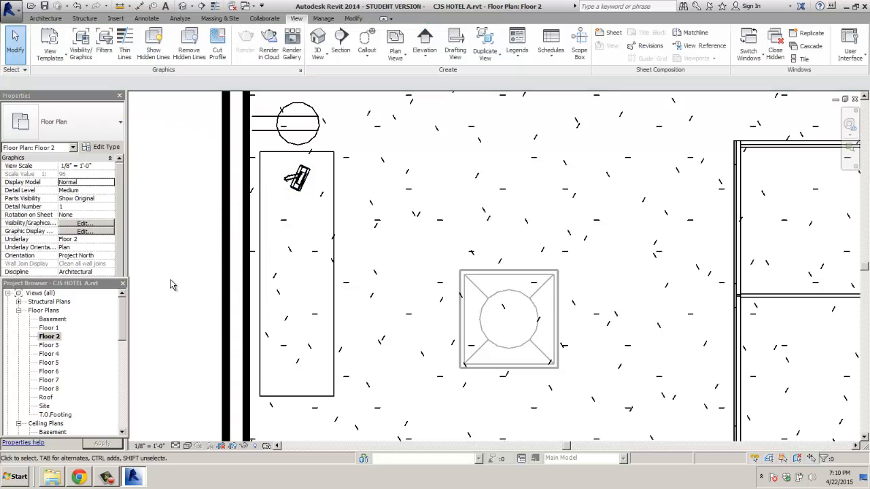
scroll(114, 325, down, 10)
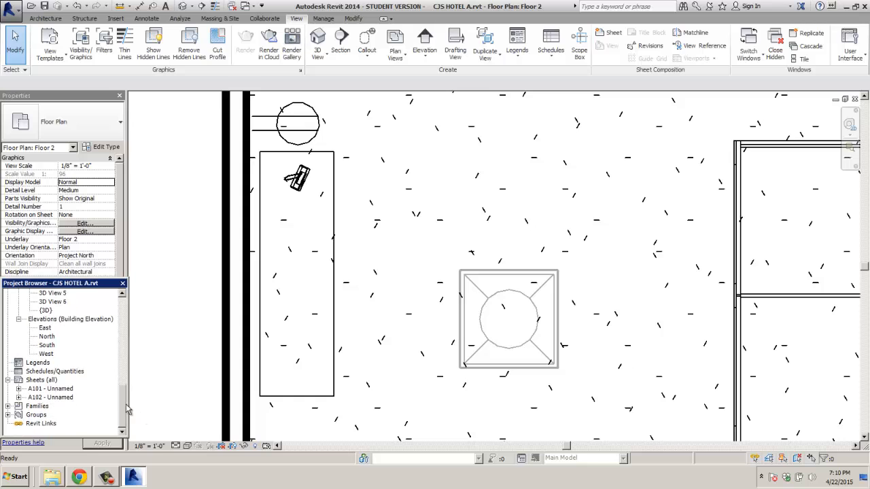
Step: Zoom in on the picture frame atop the dresser in 3D View 6, then back out
double_click(47, 303)
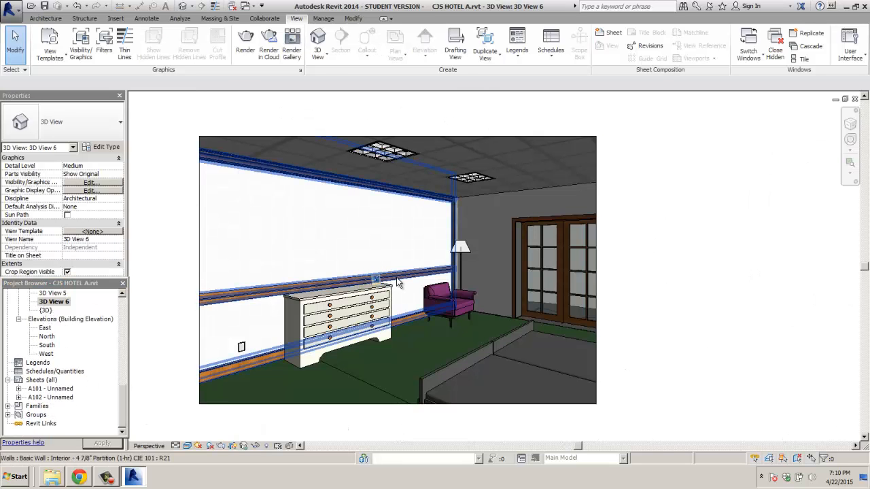
scroll(421, 280, up, 3)
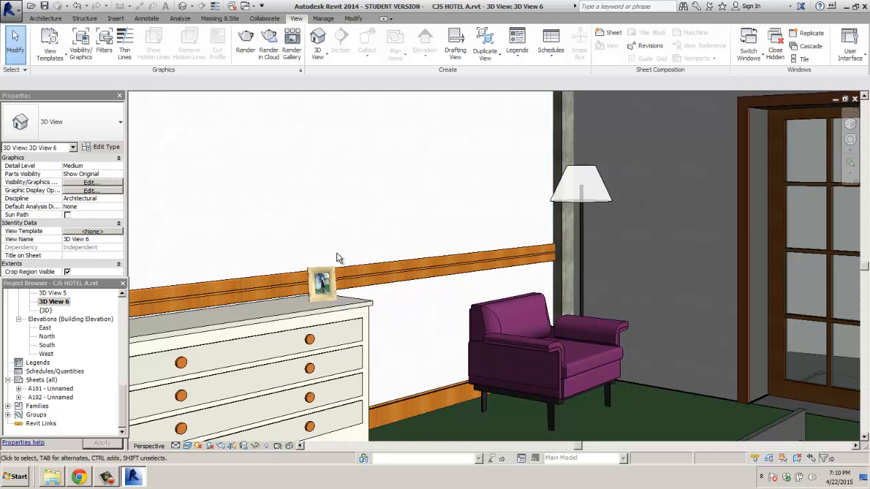
scroll(340, 259, up, 3)
scroll(290, 340, up, 4)
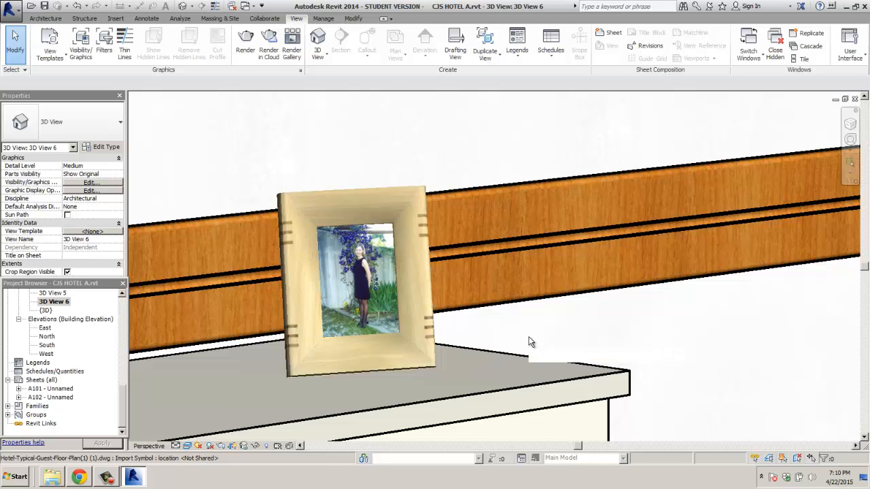
scroll(530, 338, down, 8)
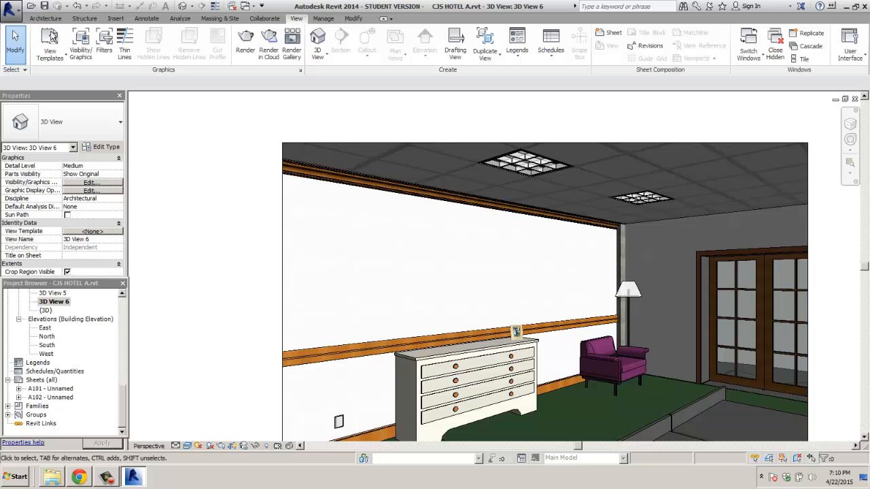
Step: Look through the Insert and Architecture ribbon tools, then select the Site plan view
click(116, 19)
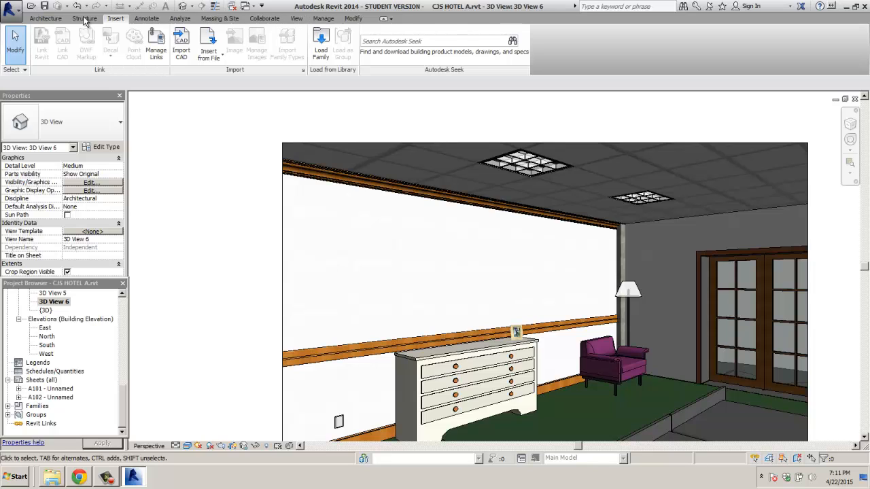
click(53, 20)
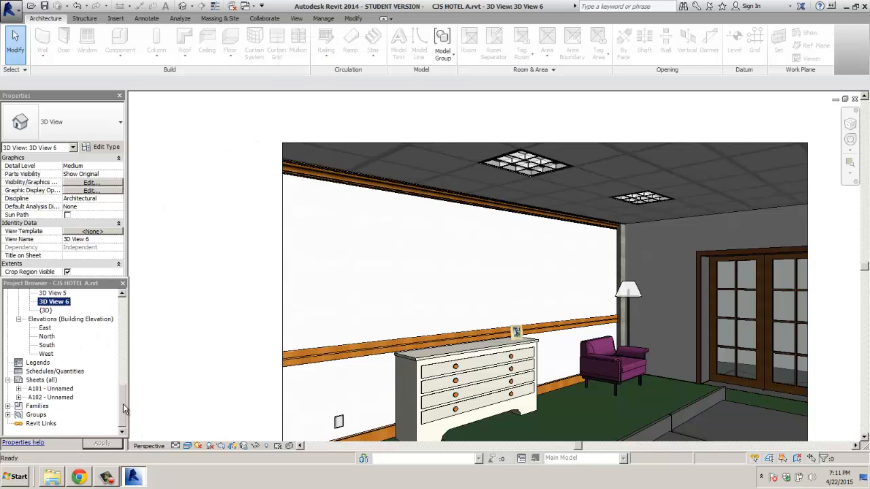
drag(123, 404, 125, 339)
click(45, 346)
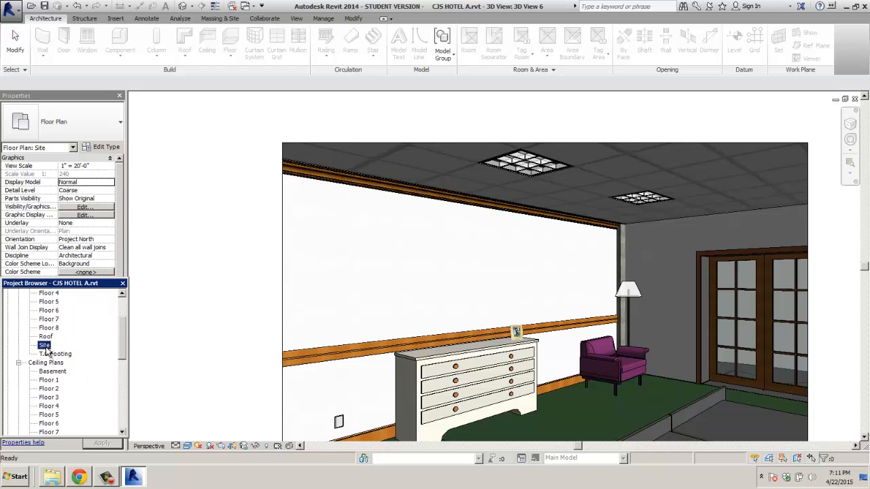
Step: Open the Site plan and start a new toposurface from Massing & Site
double_click(45, 346)
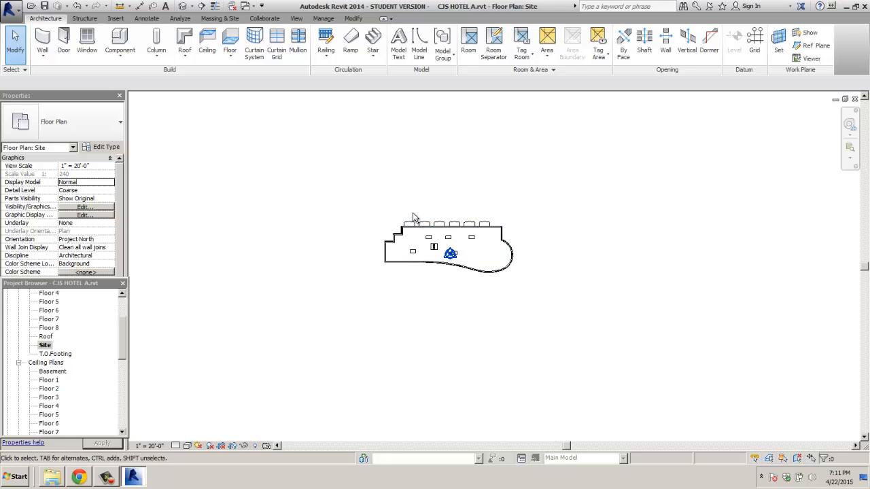
click(107, 477)
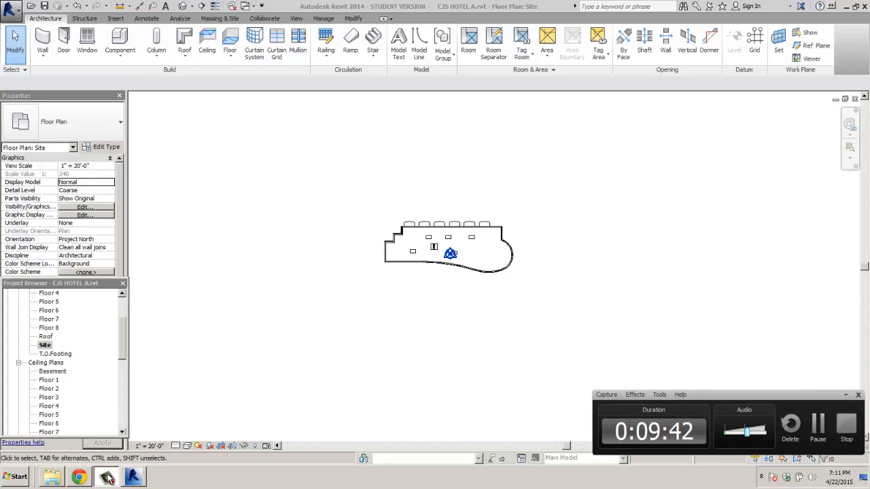
click(106, 477)
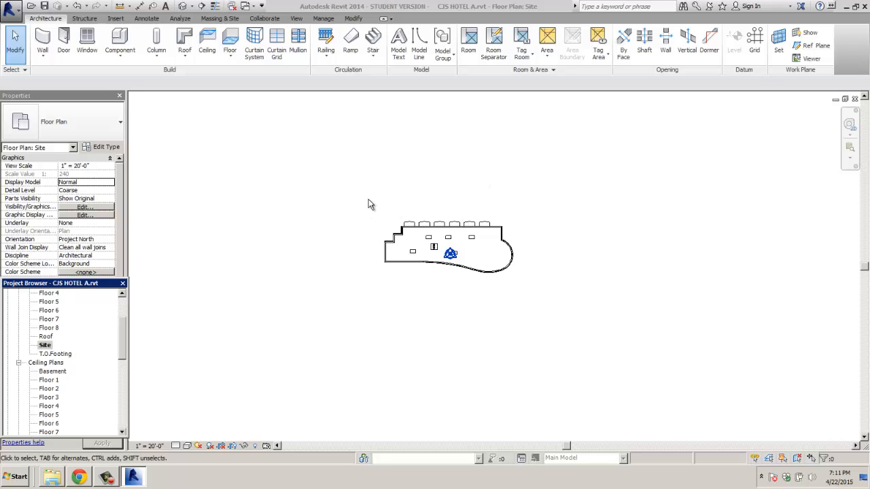
middle_drag(398, 188, 399, 210)
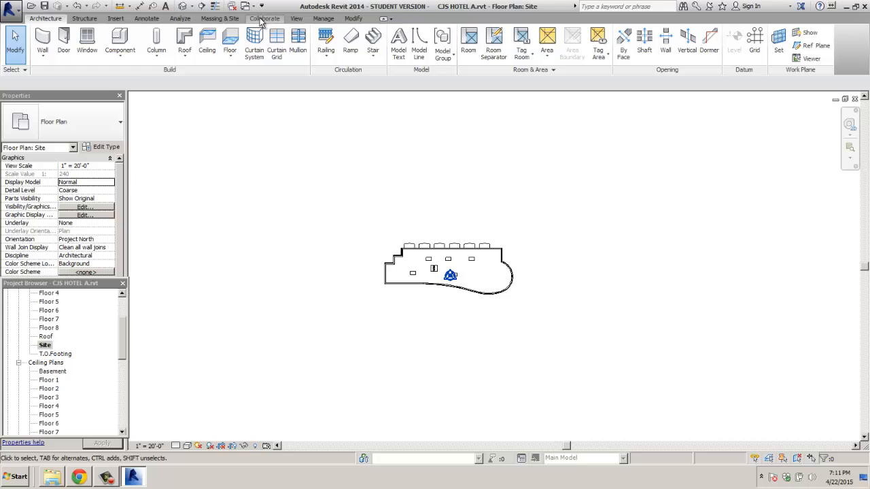
click(229, 19)
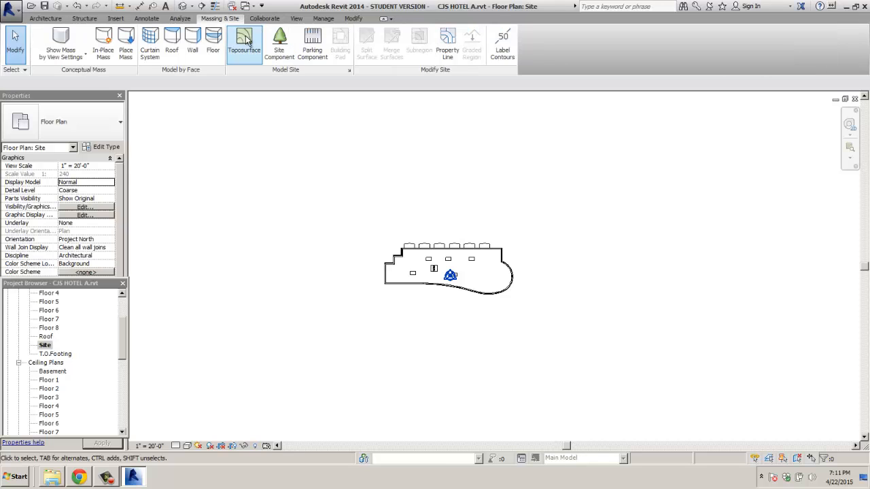
click(243, 41)
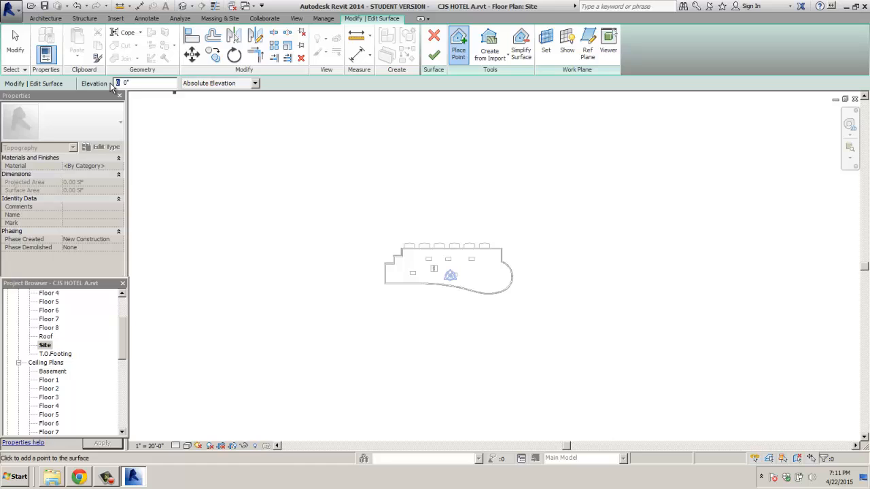
Step: Place the outer toposurface boundary points around the hotel's site perimeter
click(212, 102)
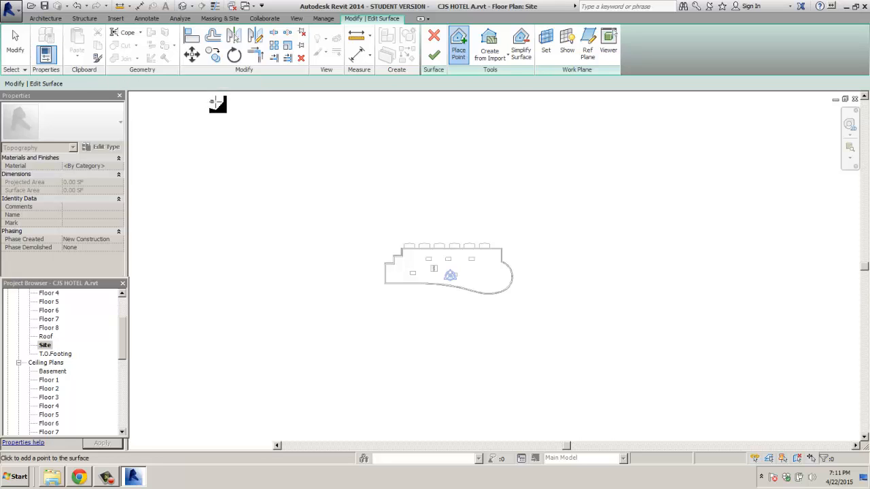
click(742, 101)
click(732, 241)
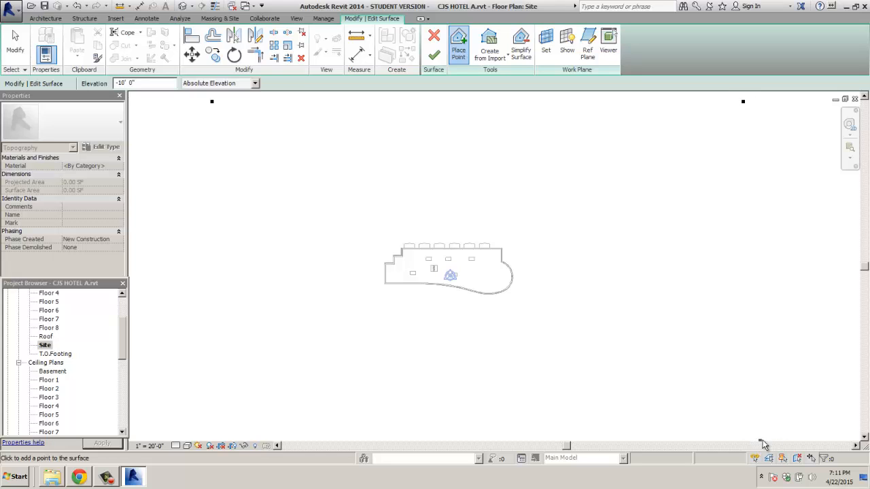
click(768, 435)
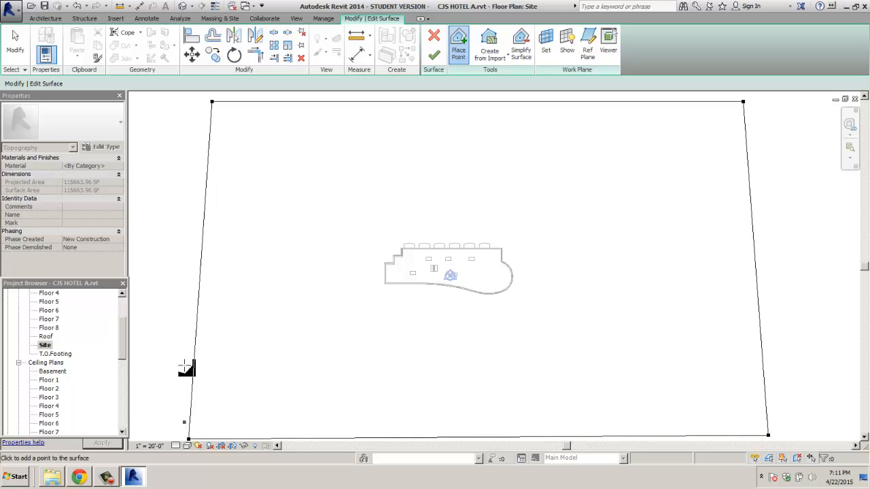
click(176, 322)
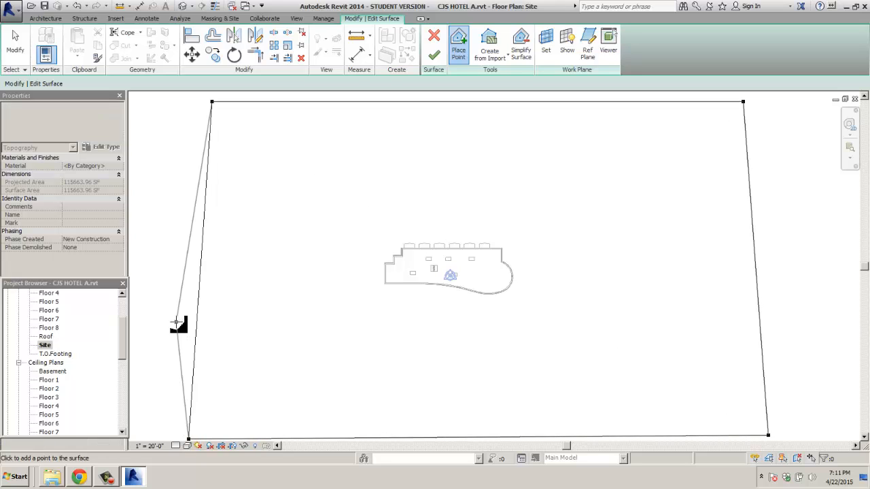
click(182, 178)
click(196, 128)
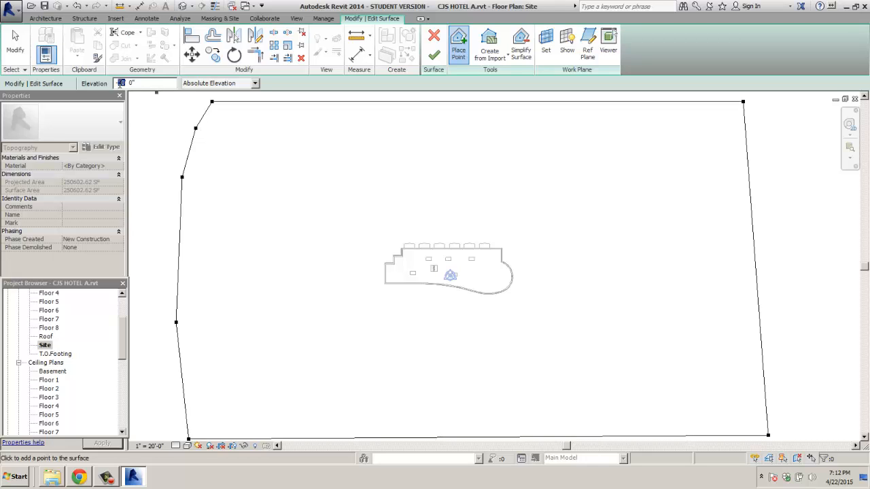
Step: Start an inner ring of terrain points across the top and down the right side
click(219, 213)
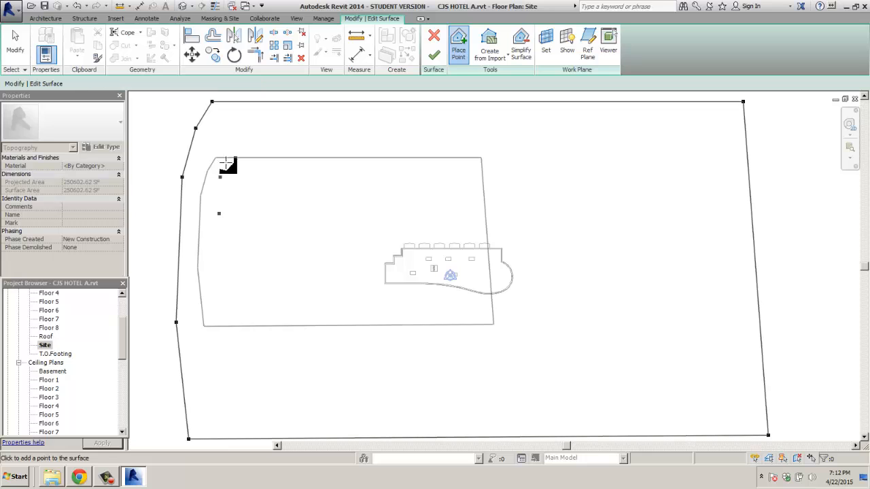
click(236, 139)
click(307, 119)
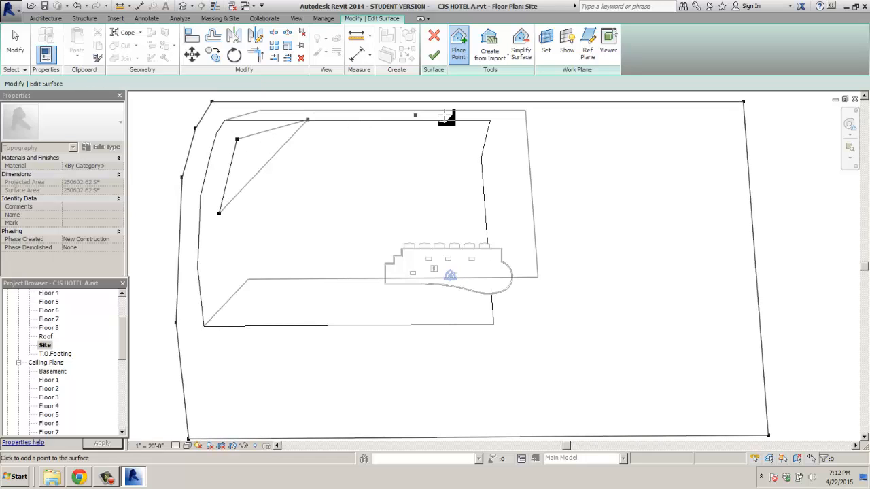
click(531, 115)
click(669, 120)
click(711, 164)
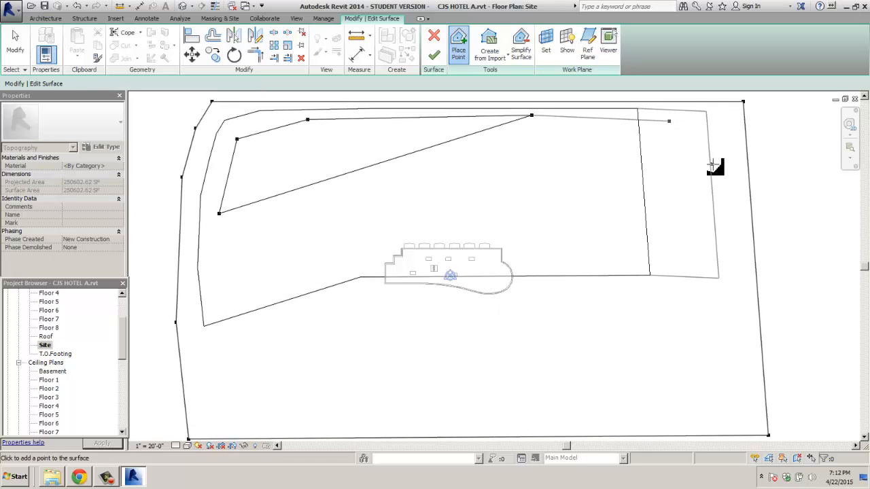
click(739, 233)
Step: Complete the inner ring along the lower right, bottom and lower left
click(751, 332)
click(733, 367)
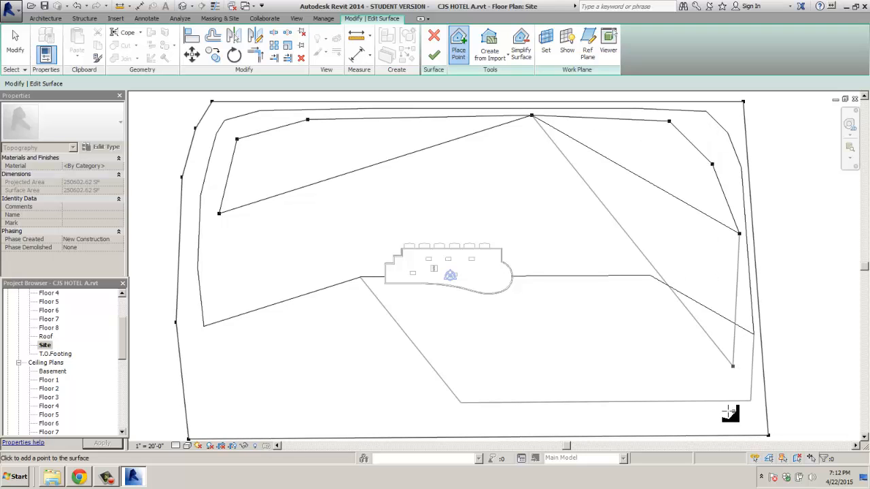
click(686, 409)
click(548, 424)
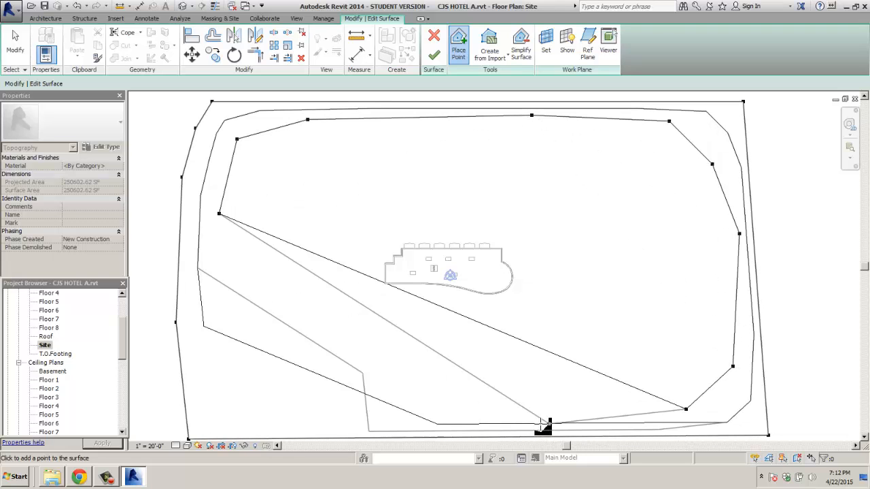
click(418, 420)
click(345, 421)
click(279, 413)
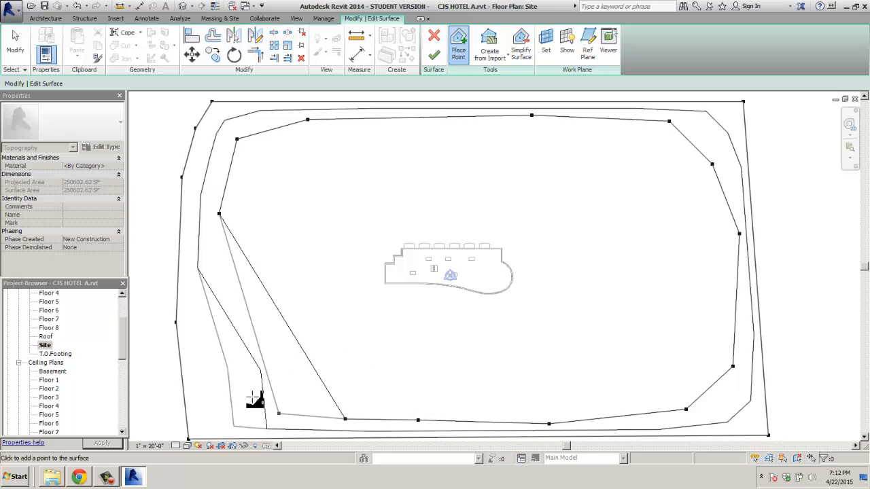
click(219, 377)
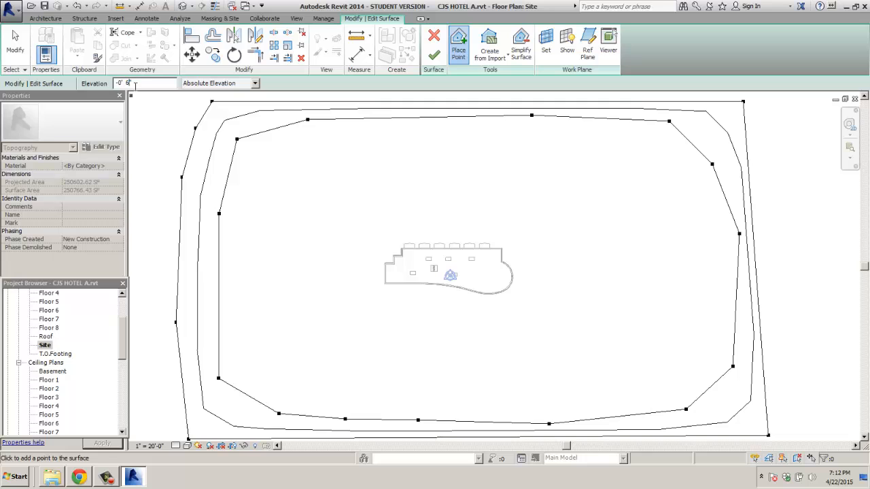
Step: Place terrain points along the hotel's north side and around its rounded east end
click(384, 250)
click(403, 240)
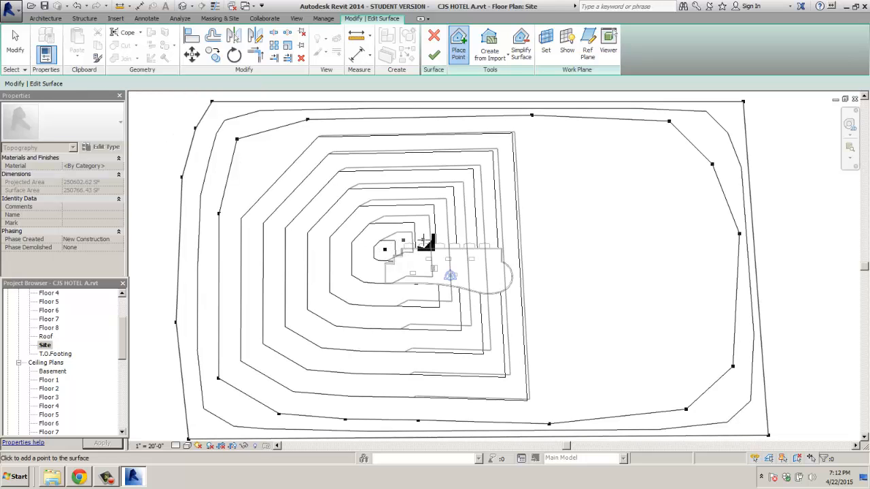
click(424, 238)
click(450, 239)
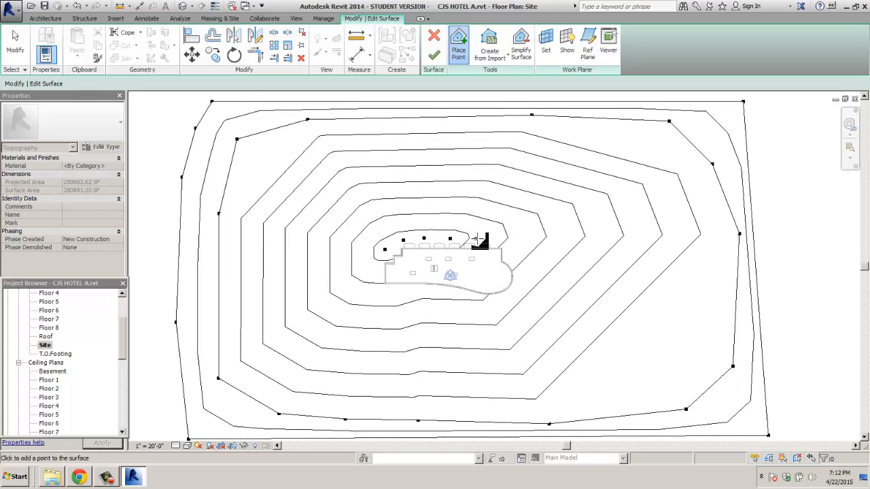
click(476, 239)
click(498, 239)
click(510, 248)
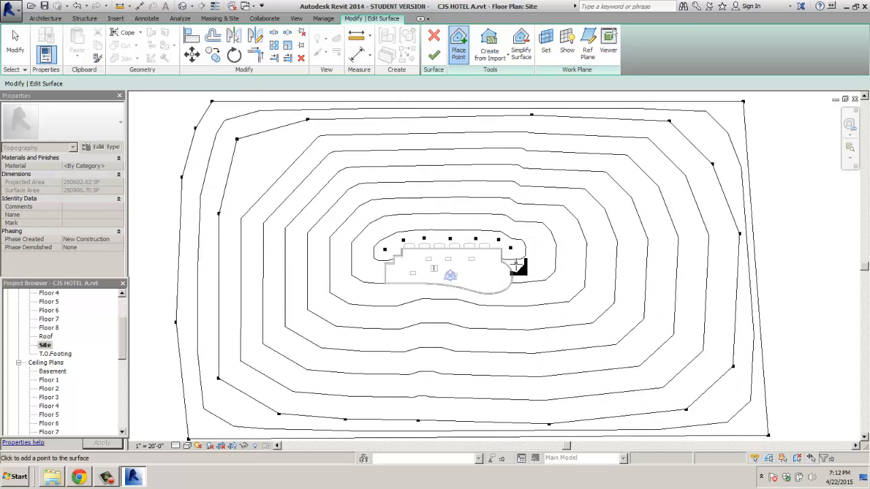
click(515, 263)
click(518, 282)
click(510, 294)
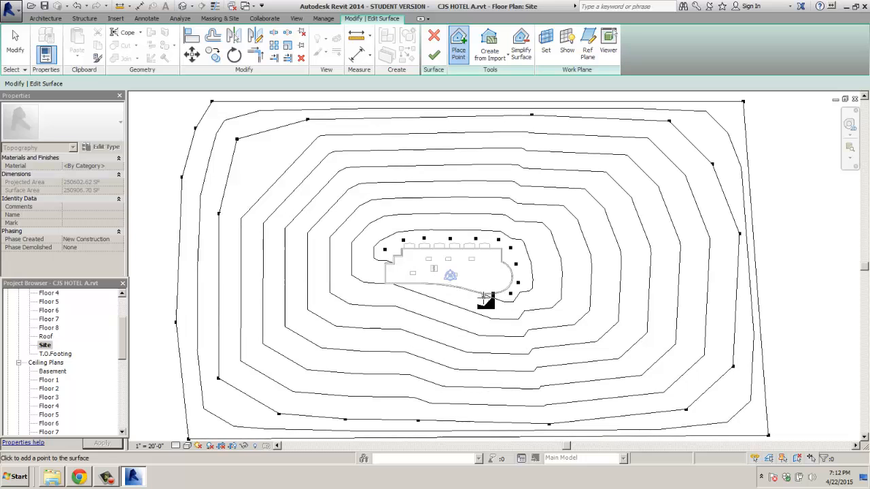
Step: Continue the points along the hotel's south side, closing the ring at the west end
click(484, 297)
click(451, 293)
click(426, 291)
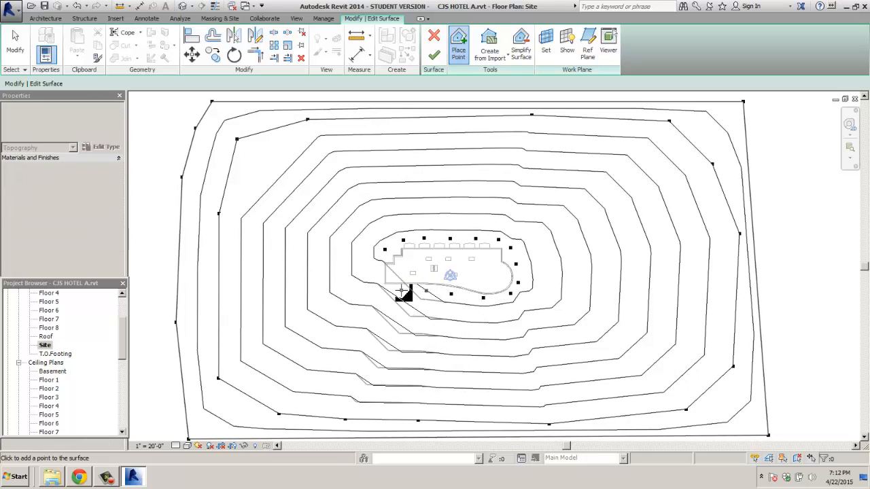
click(401, 291)
click(380, 288)
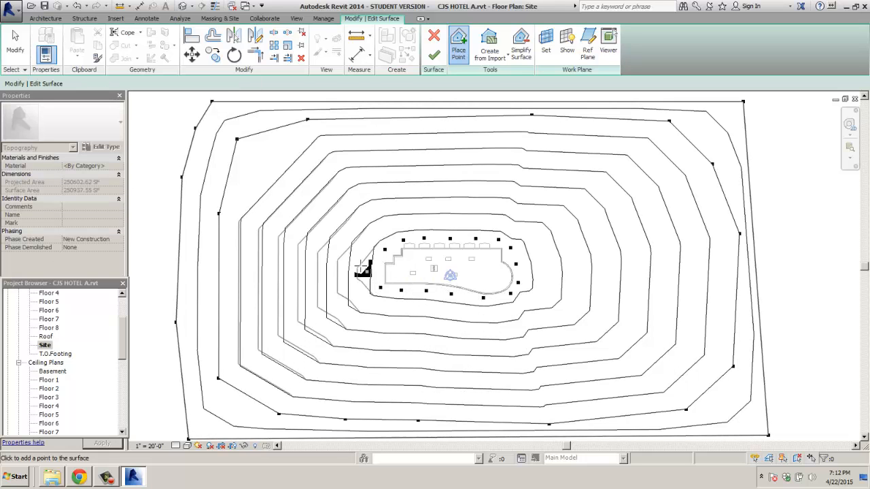
click(367, 271)
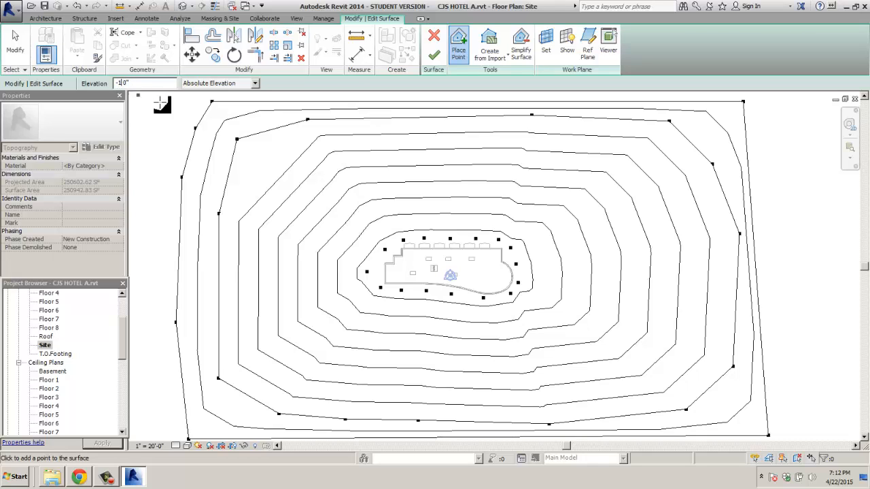
Step: Add -1' 0" points southwest and southeast of the hotel and along the bottom edge, forming a channel
click(372, 310)
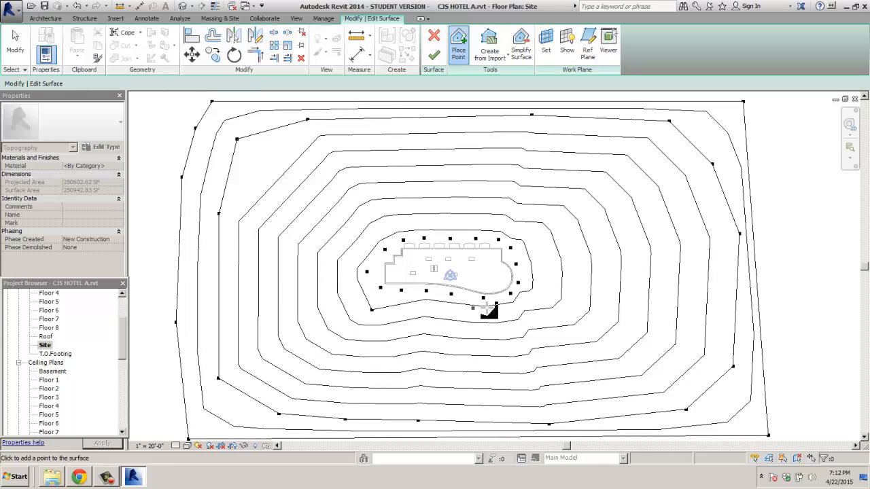
click(535, 307)
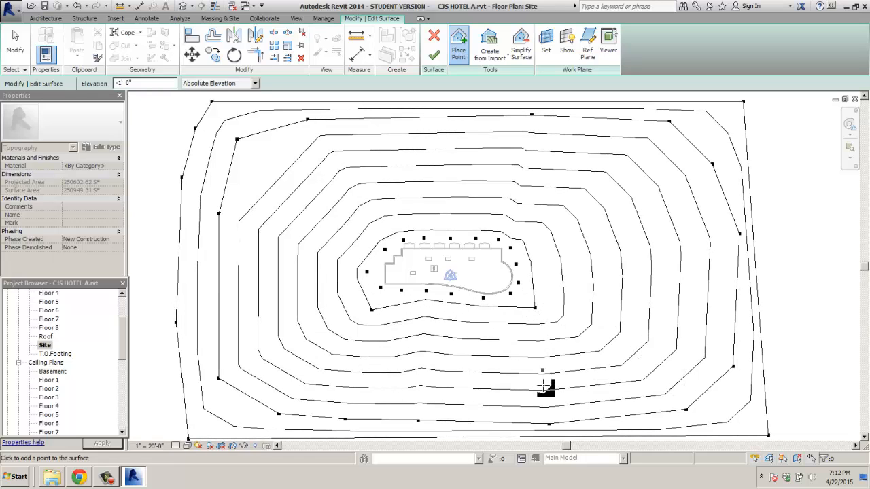
click(546, 410)
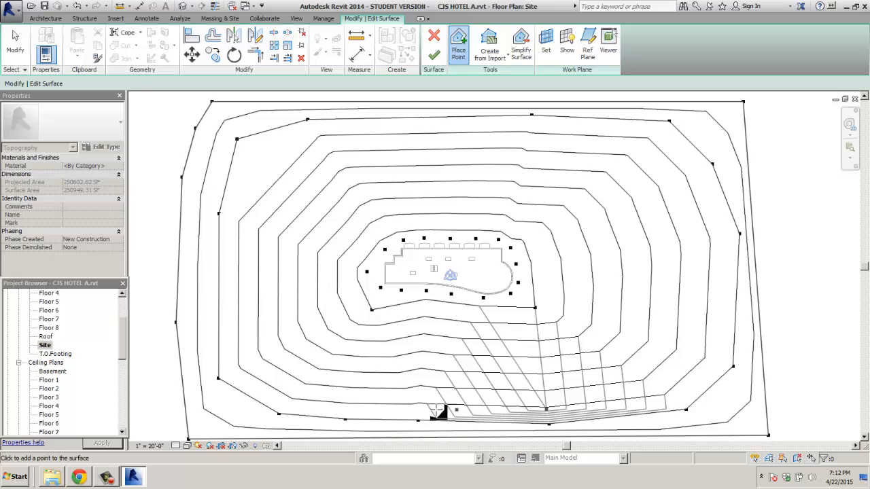
click(367, 412)
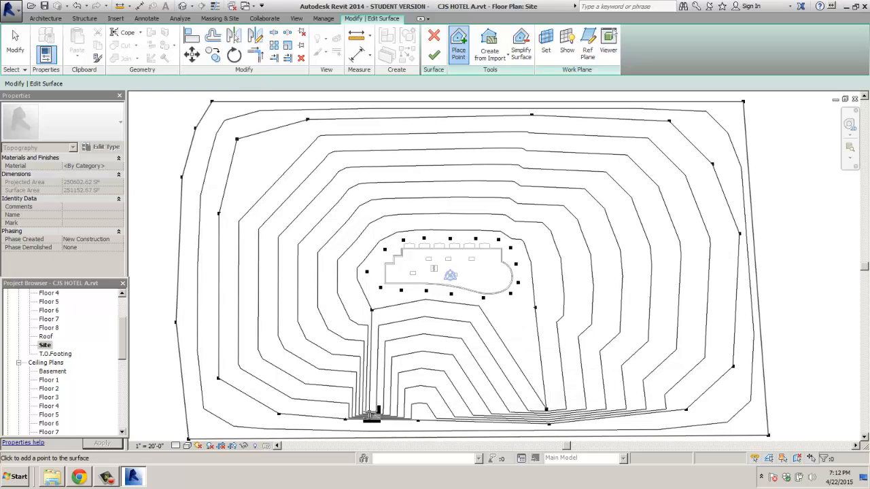
click(426, 414)
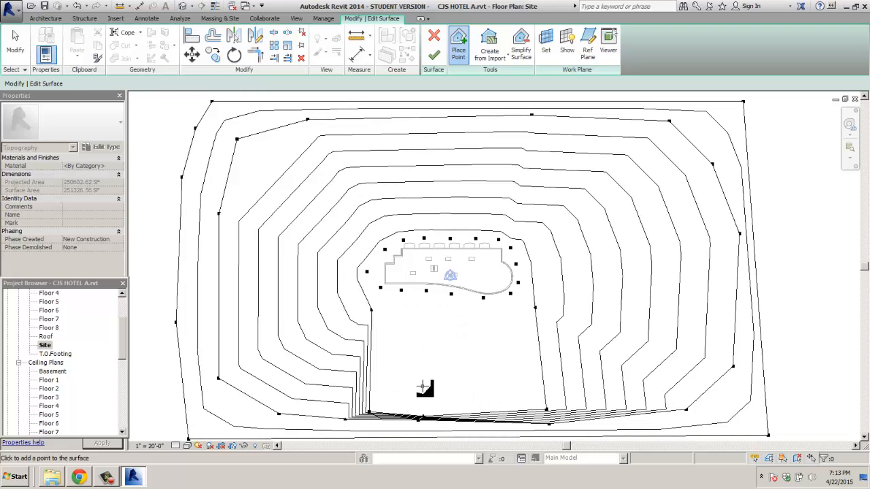
Step: Add more low points below the site outline and near the channel's bottom
scroll(420, 373, down, 4)
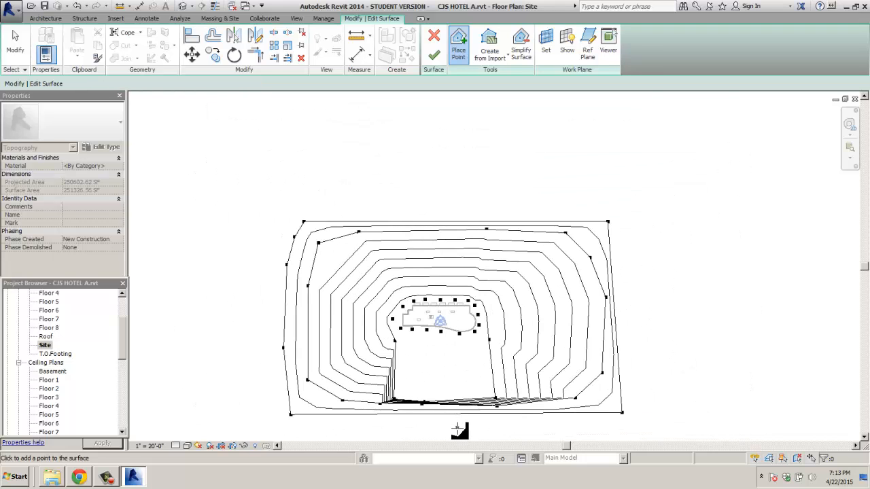
scroll(457, 429, up, 5)
scroll(458, 429, up, 1)
scroll(453, 402, down, 4)
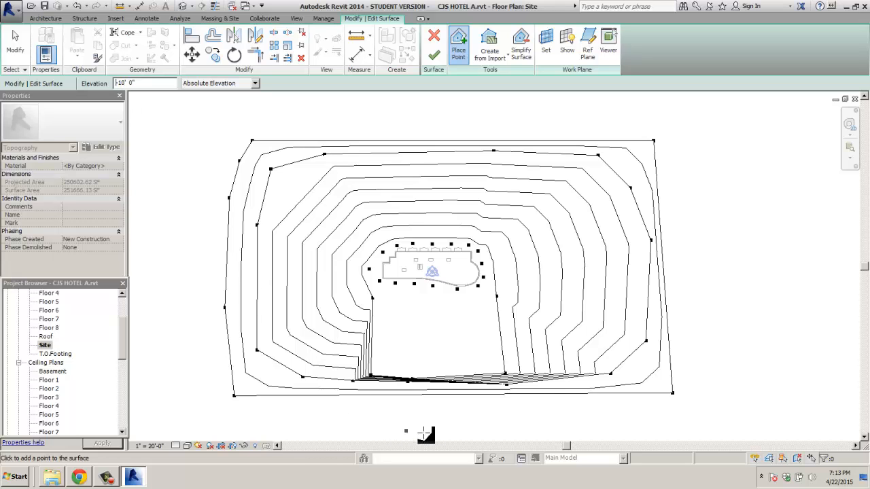
click(395, 433)
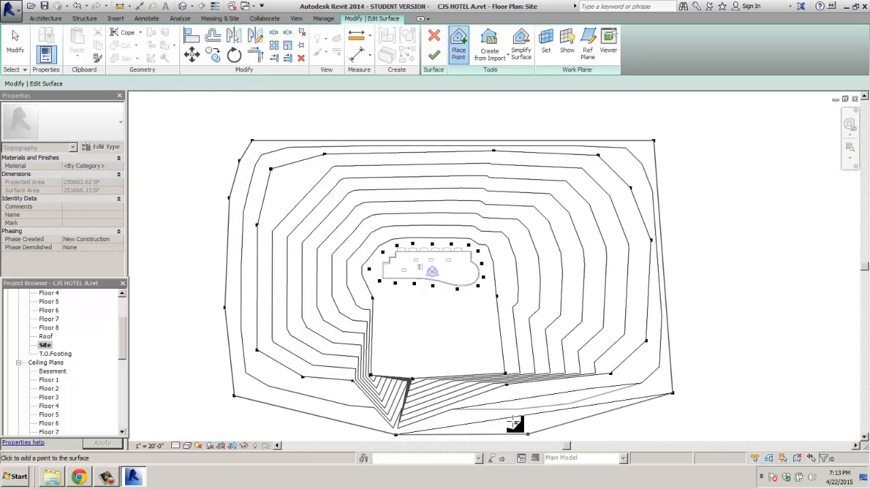
middle_drag(503, 418, 448, 314)
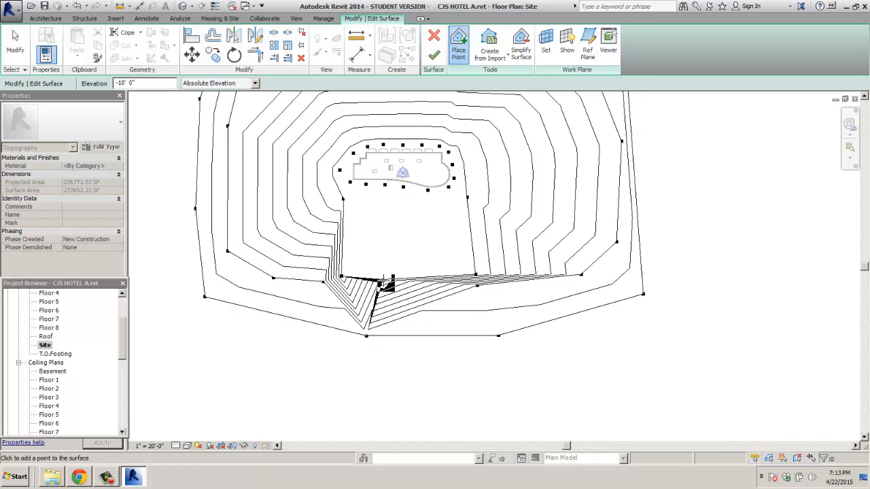
click(386, 274)
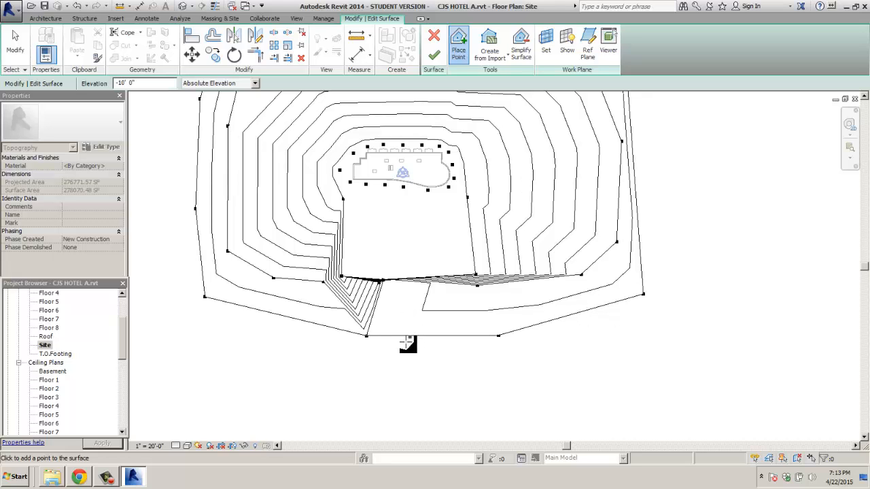
click(417, 344)
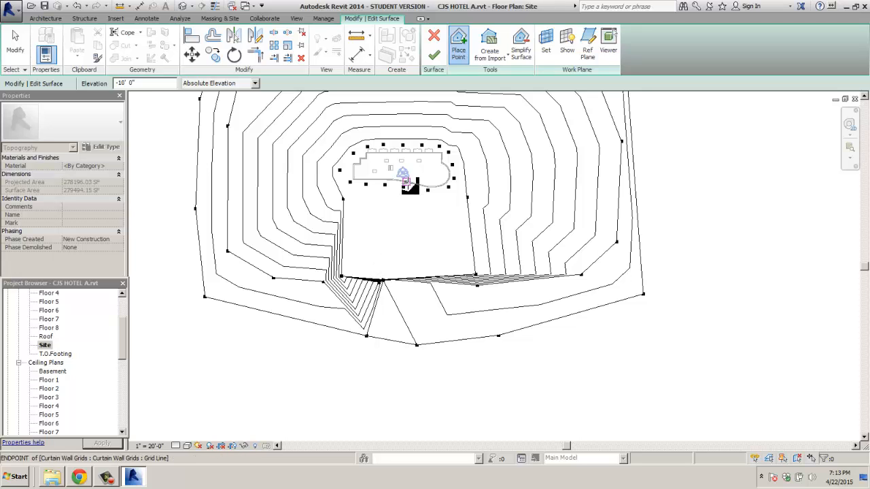
click(388, 285)
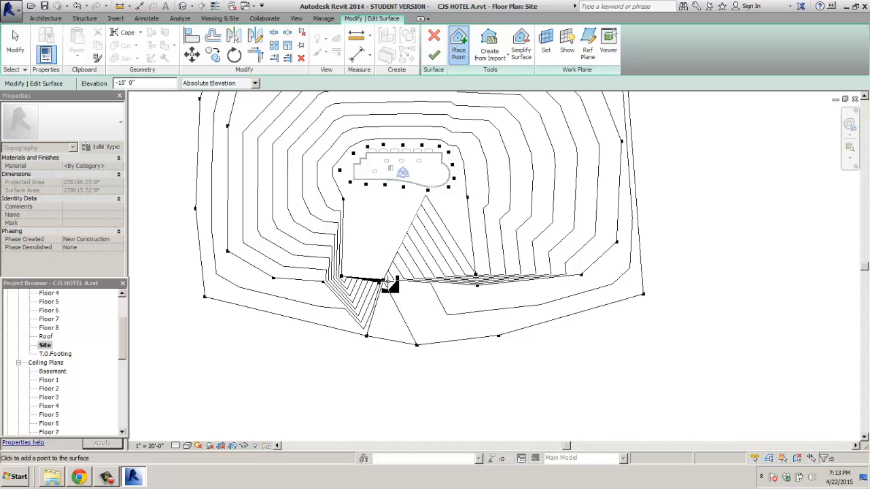
Step: Undo the last three misplaced topography points
key(ctrl+z)
key(ctrl+z)
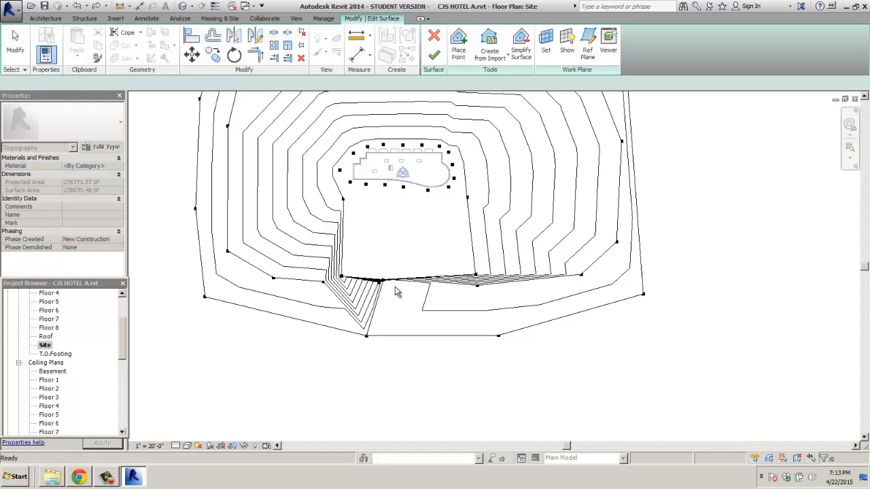
key(ctrl+z)
key(ctrl+z)
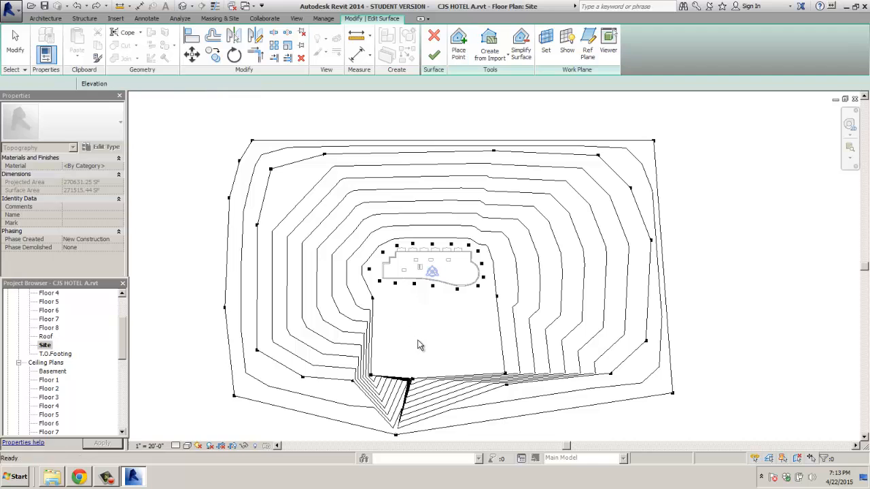
key(ctrl+z)
key(ctrl+z)
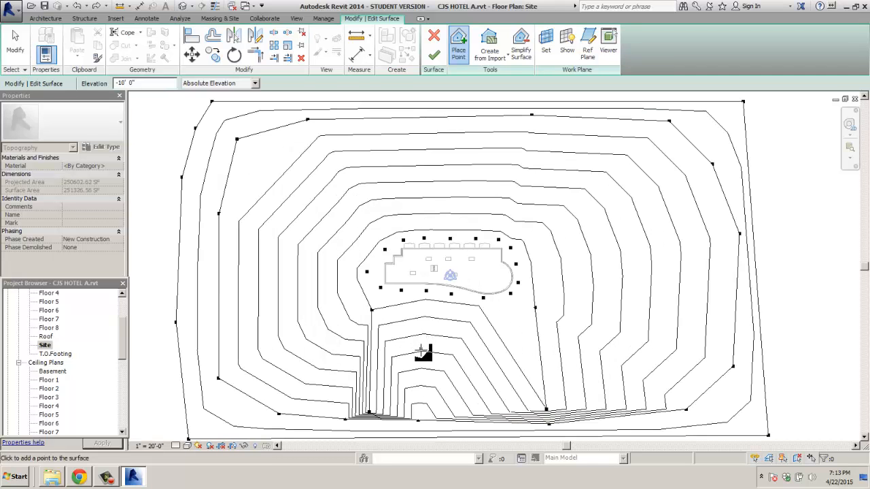
Step: Restore the site plan's previous pan and zoom with Previous Pan/Zoom
scroll(419, 346, down, 2)
scroll(421, 369, up, 1)
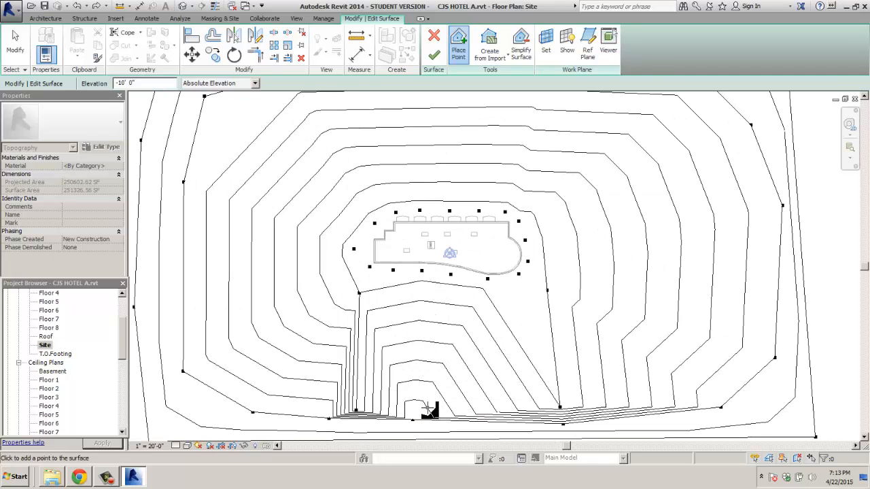
scroll(426, 406, down, 2)
scroll(427, 406, down, 1)
middle_drag(428, 425, 365, 315)
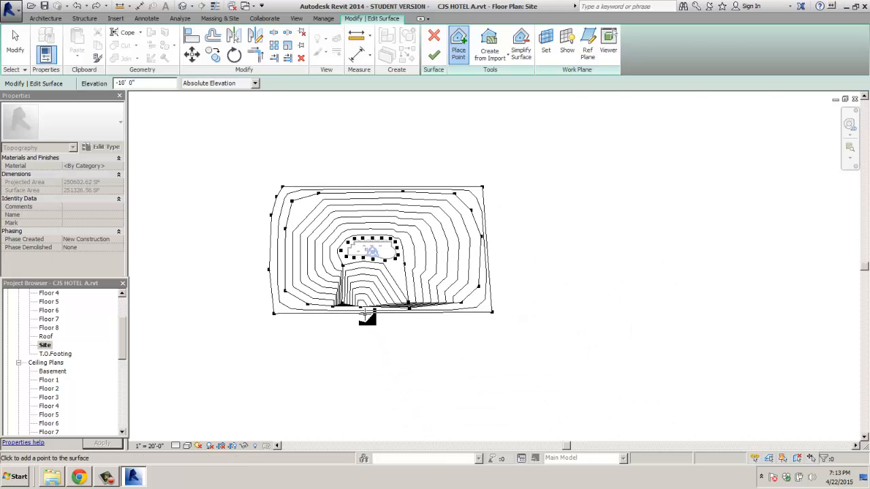
scroll(365, 313, up, 6)
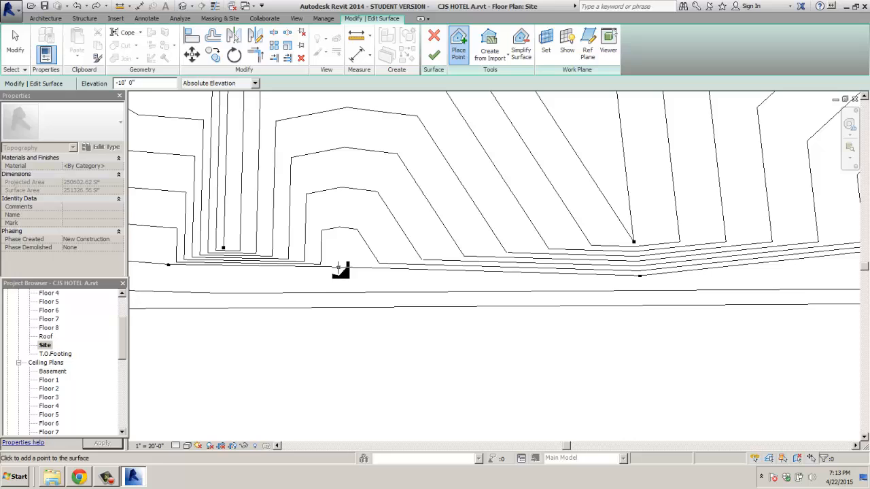
right_click(336, 269)
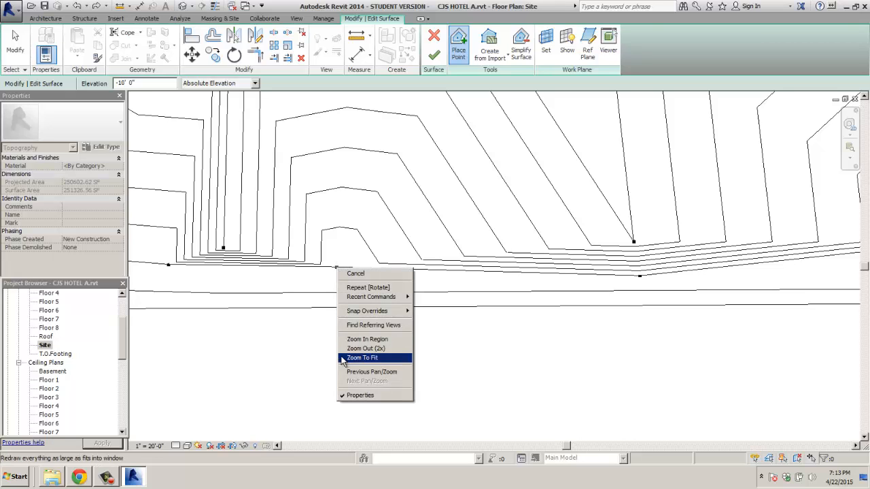
click(360, 372)
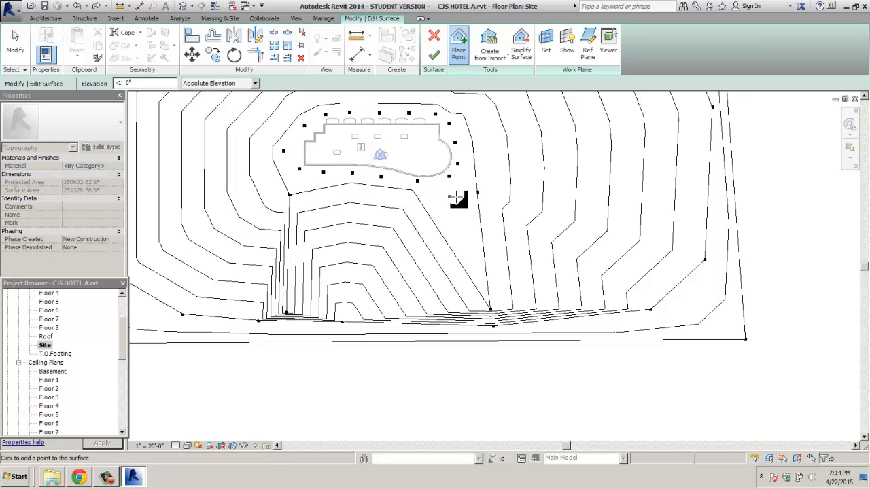
Step: Place a row of four -1' 0" points across the channel and finish the surface
click(491, 274)
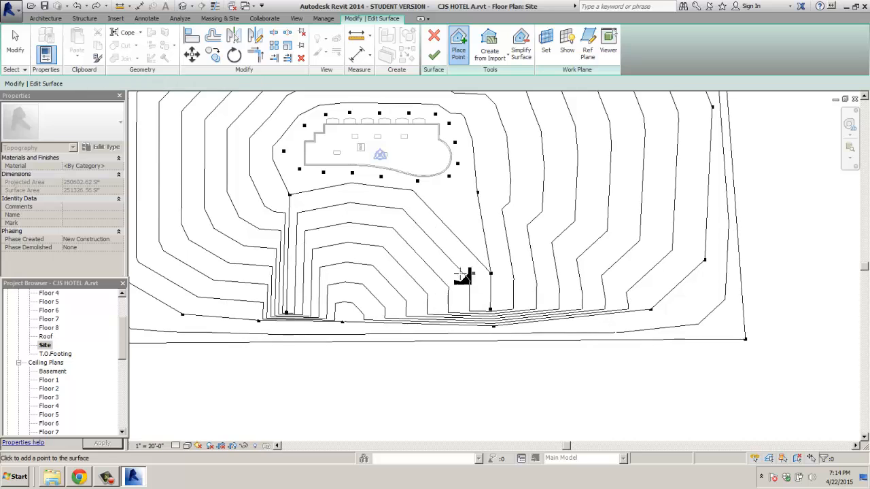
click(394, 273)
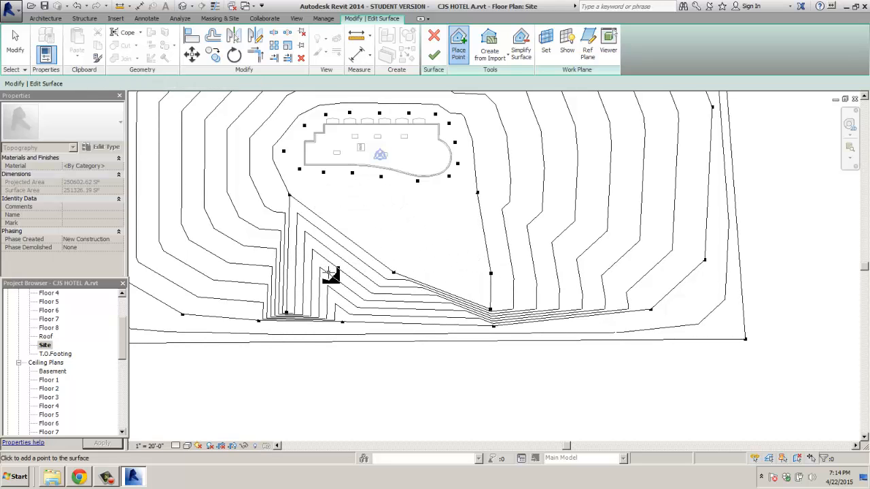
click(328, 273)
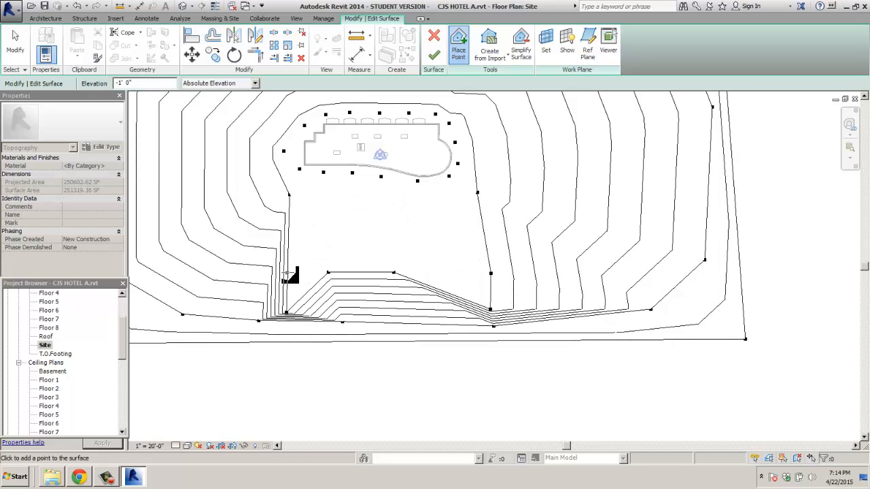
click(286, 274)
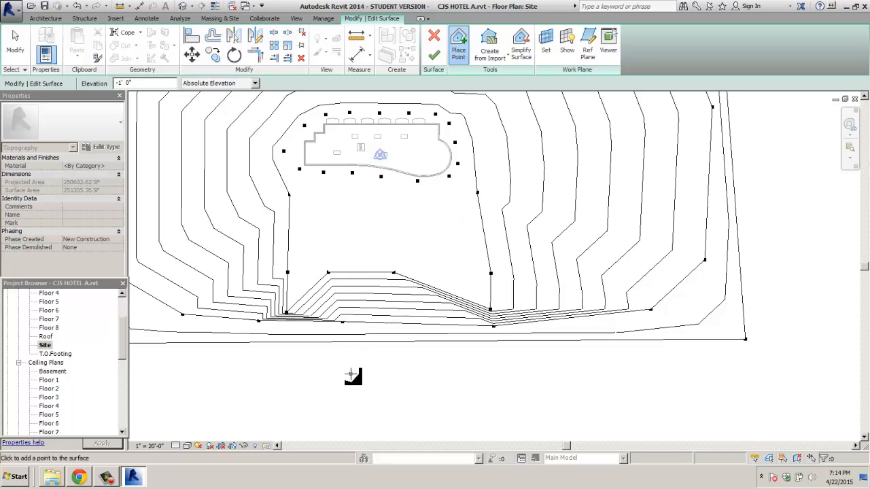
click(435, 55)
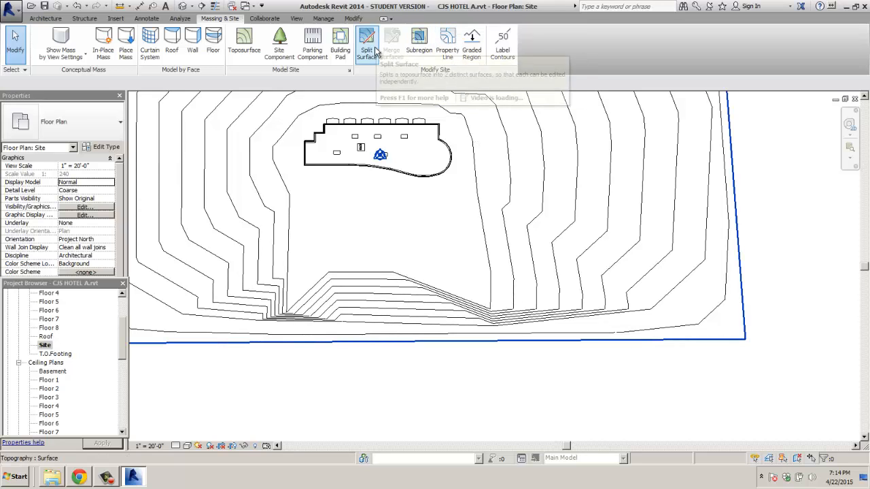
Step: Reopen the toposurface in Edit Surface mode, frame the whole surface, and start Place Point
click(245, 44)
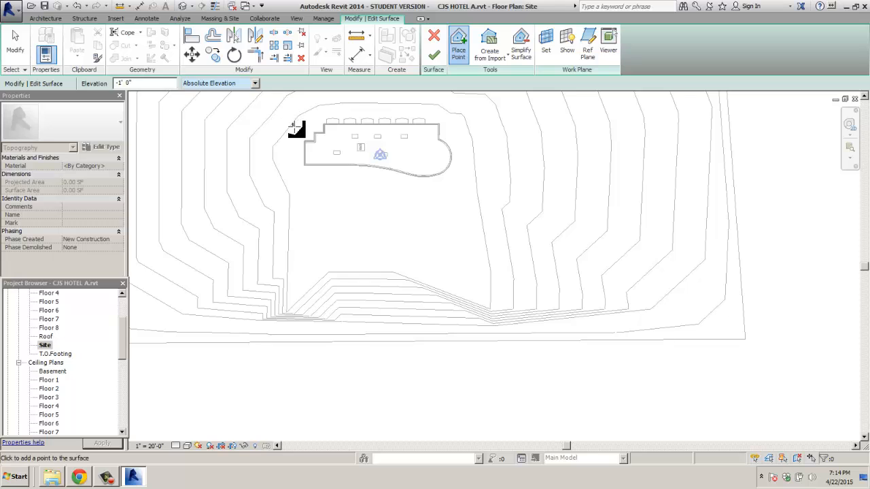
key(Escape)
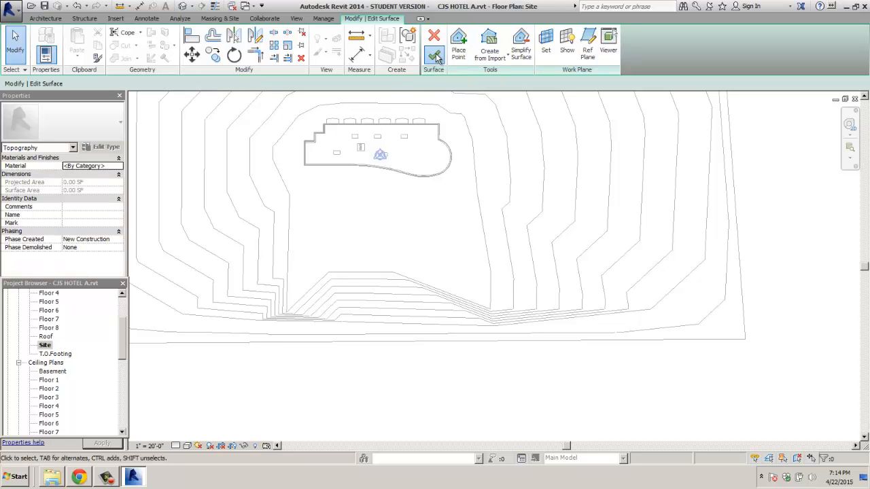
click(435, 56)
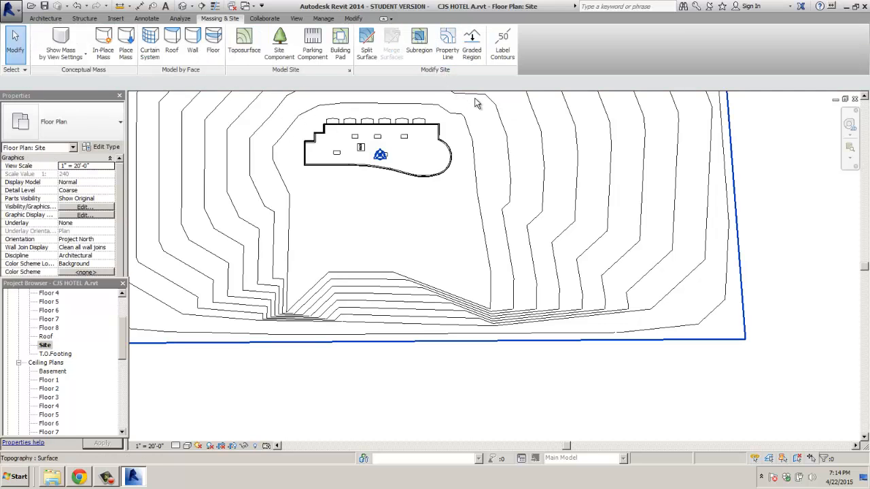
key(ctrl+z)
key(ctrl+z)
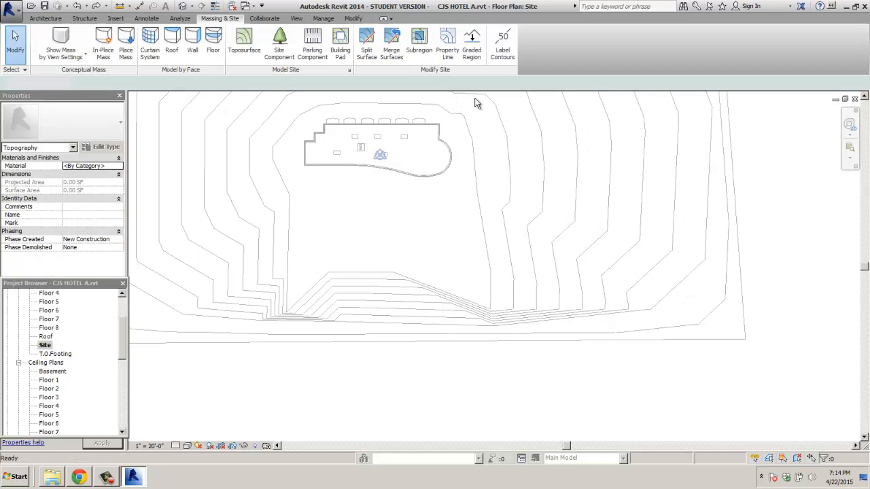
double_click(484, 221)
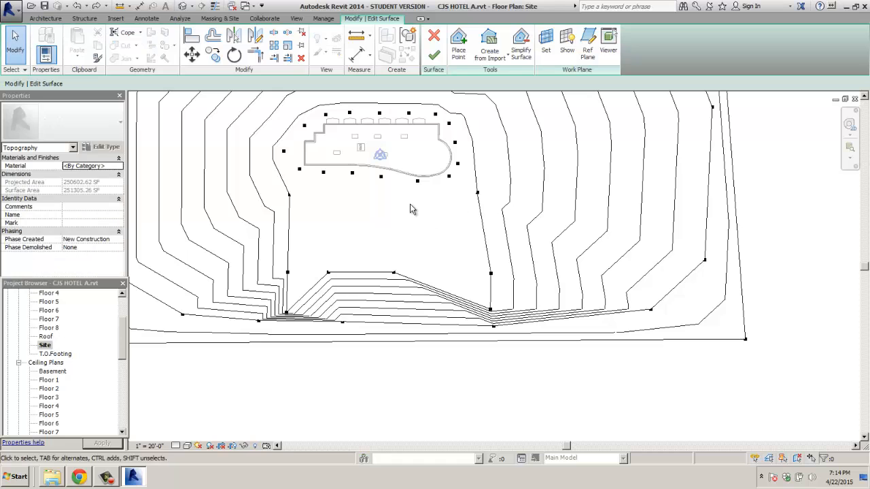
scroll(410, 209, down, 5)
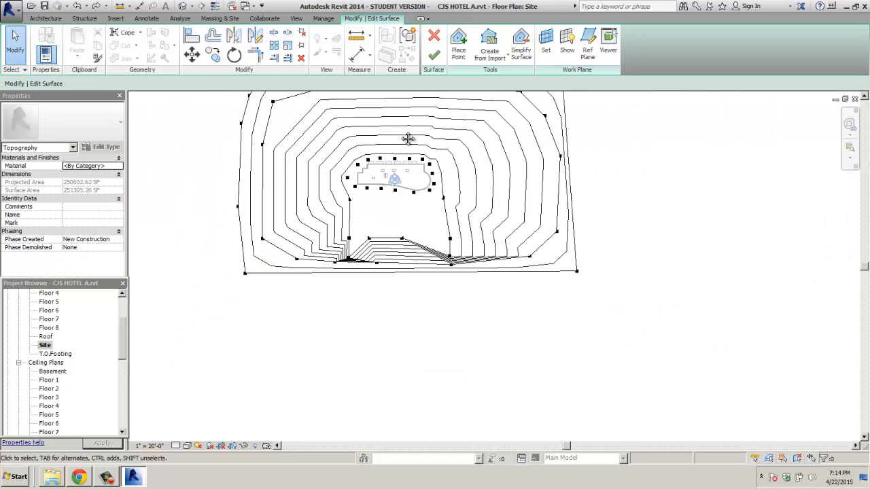
middle_drag(407, 144, 408, 222)
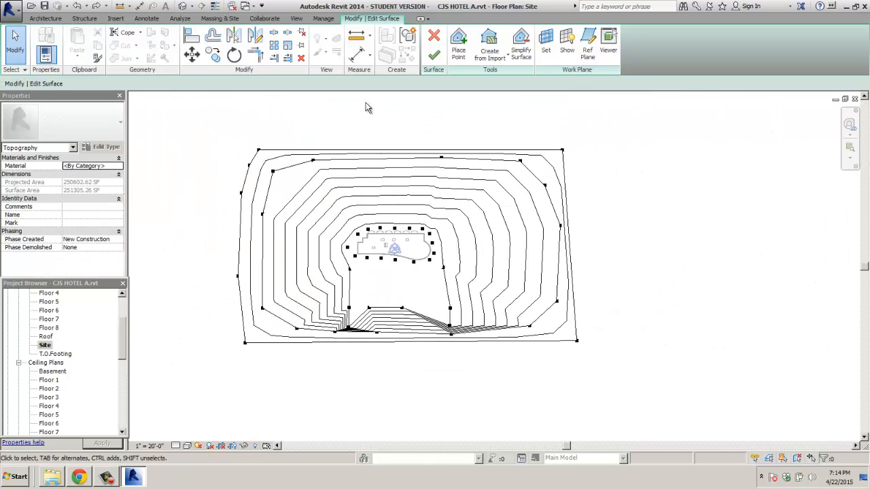
click(458, 42)
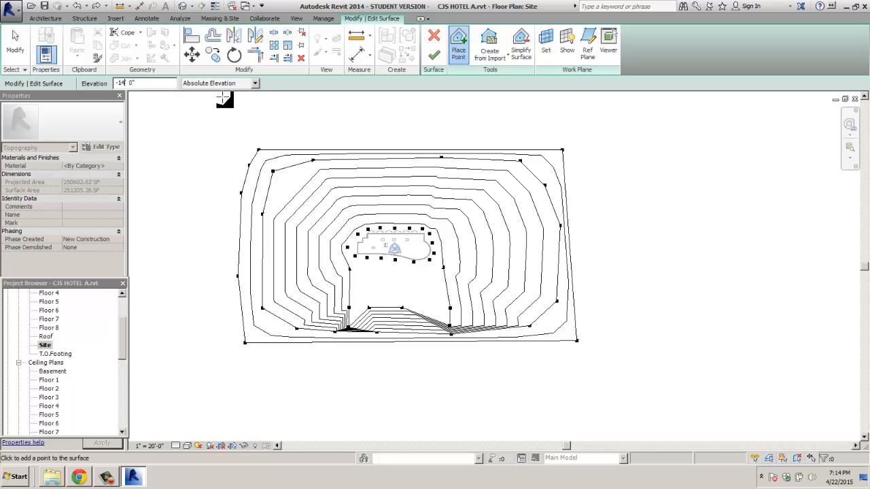
Step: Outline a -14' 0" hollow with six points in the upper-left of the surface
click(294, 177)
click(318, 171)
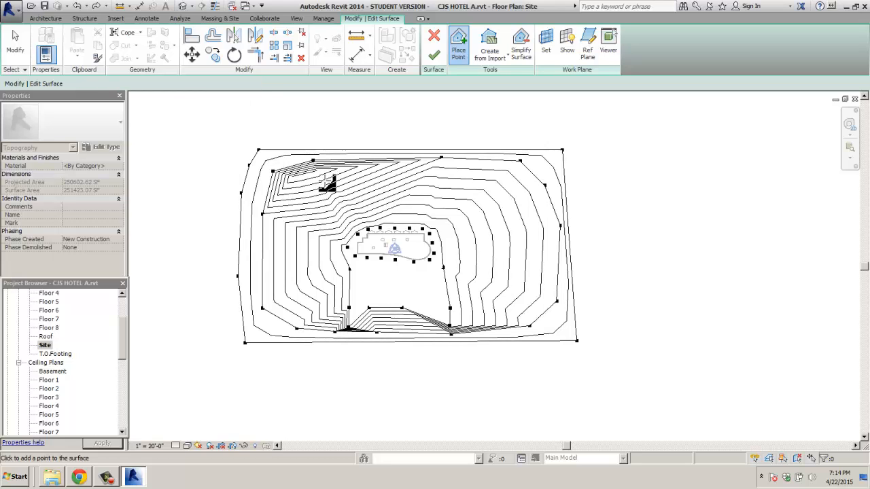
click(323, 187)
click(312, 192)
click(298, 192)
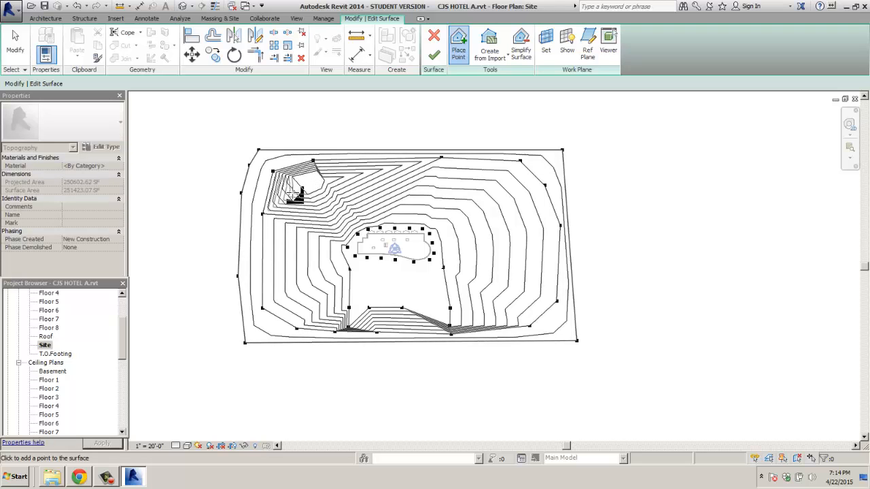
click(287, 191)
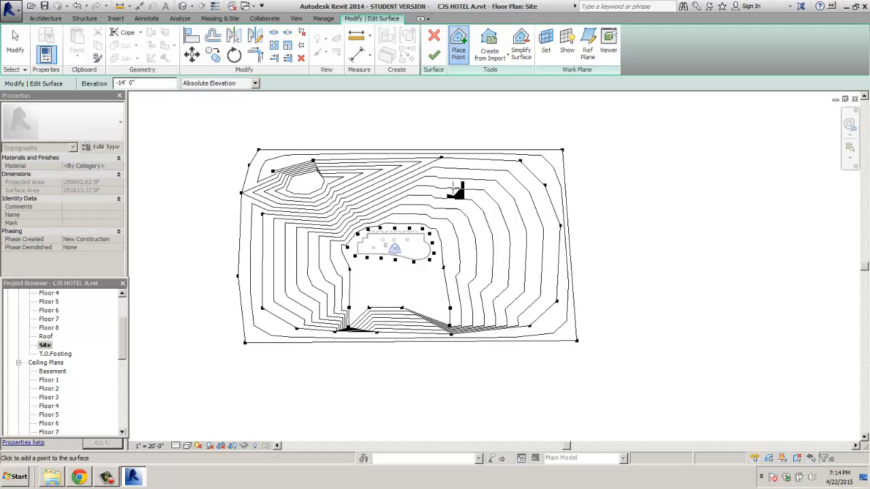
Step: Outline a second -14' 0" hollow in the upper-right and finish the surface
click(488, 181)
click(502, 173)
click(521, 178)
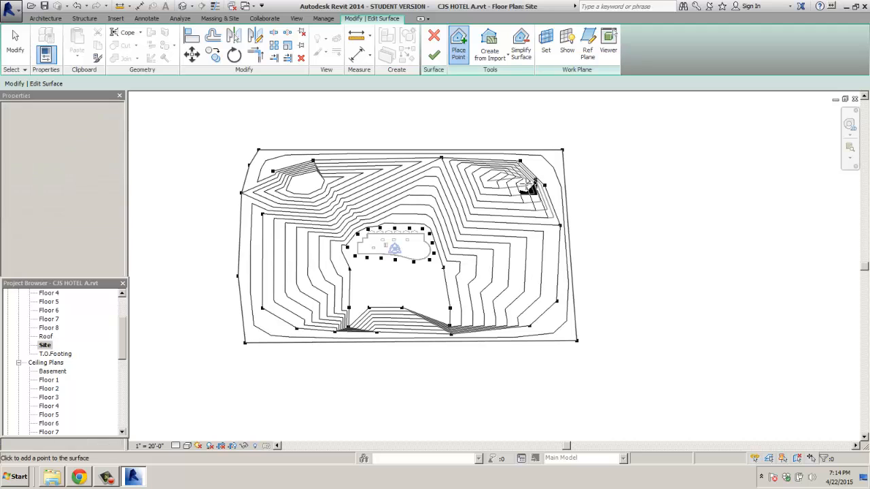
click(523, 194)
click(517, 198)
click(504, 197)
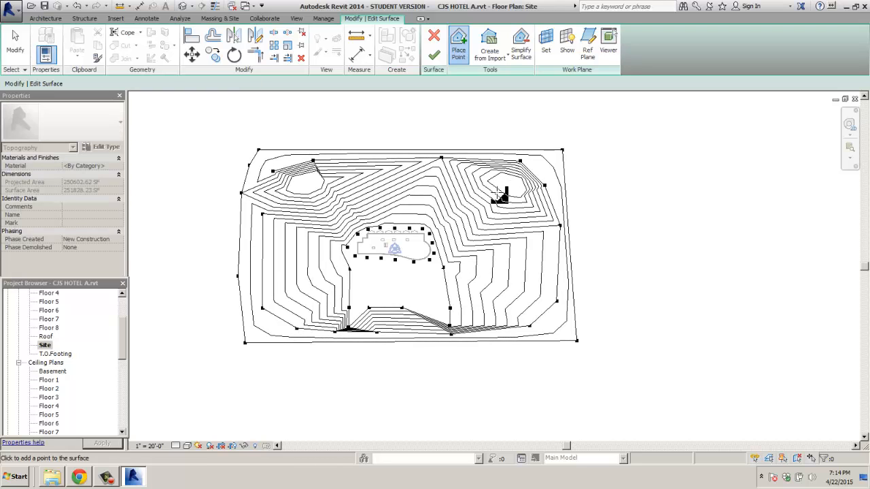
click(493, 192)
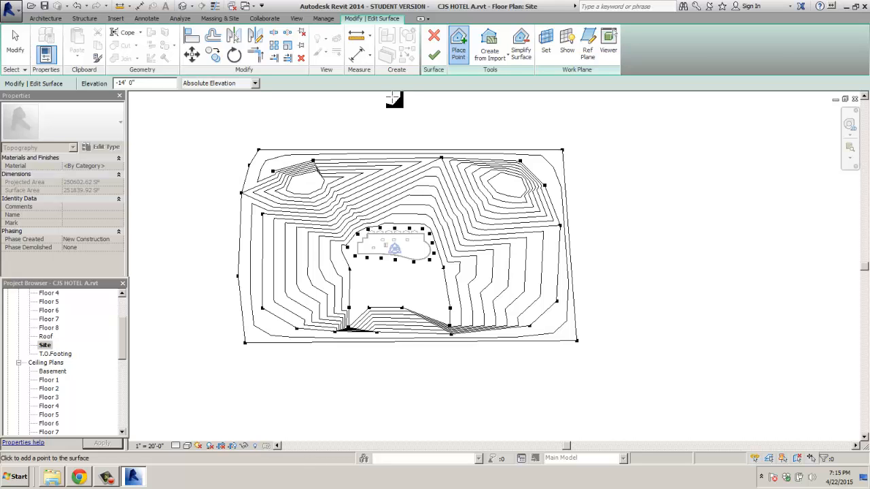
click(433, 55)
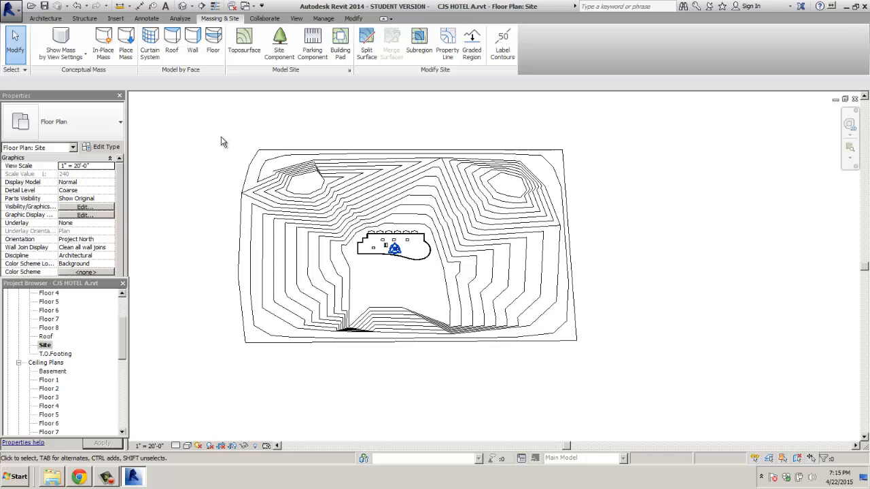
Step: Open the {3D} view, orbit around the hotel, and select the toposurface
scroll(122, 345, down, 10)
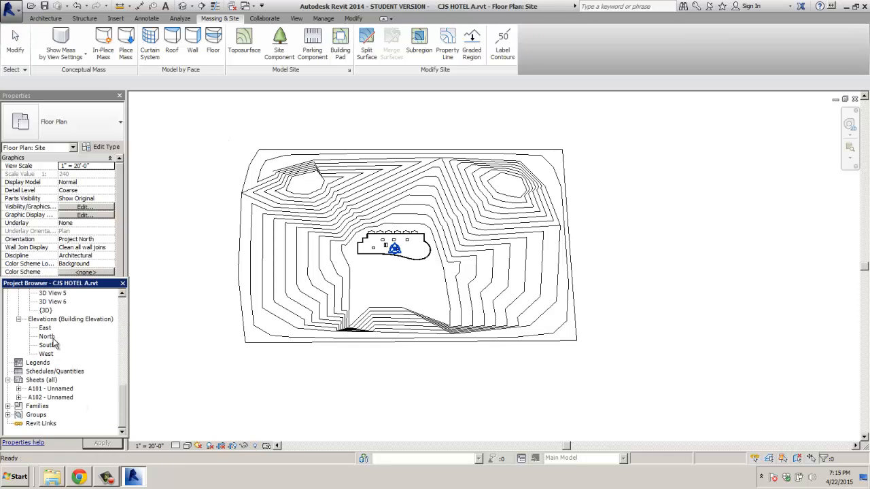
double_click(46, 311)
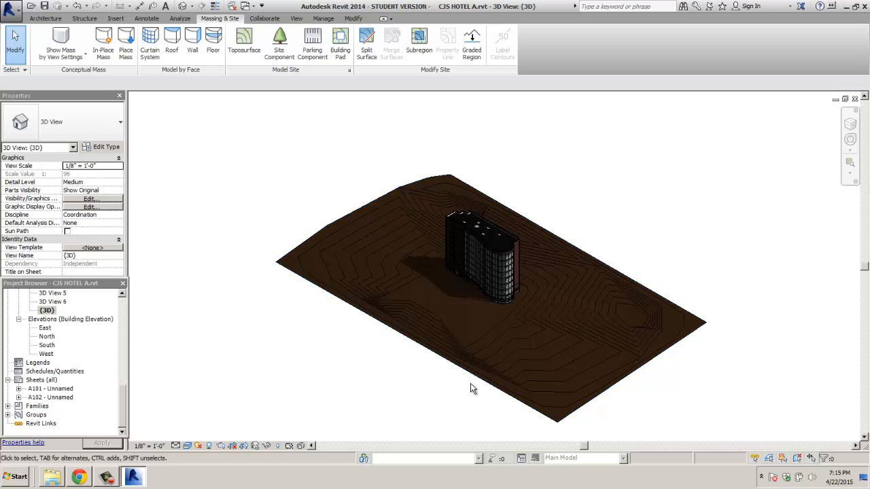
shift+middle_drag(684, 383, 603, 390)
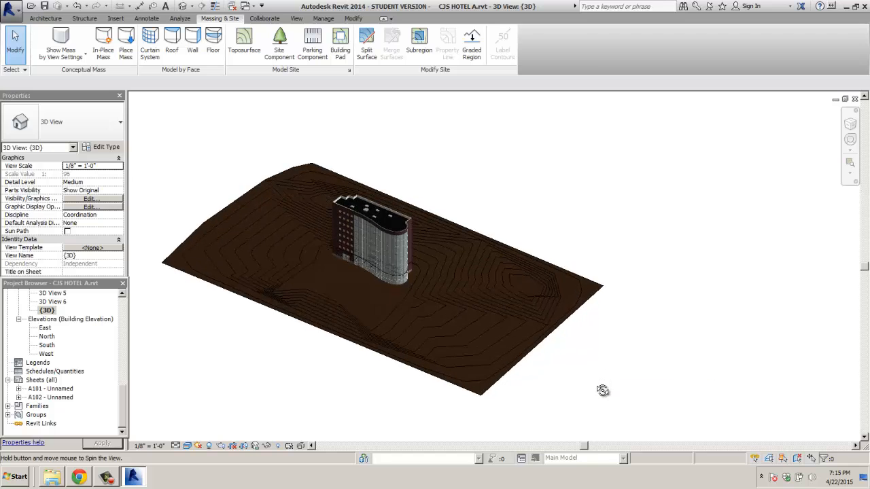
click(497, 369)
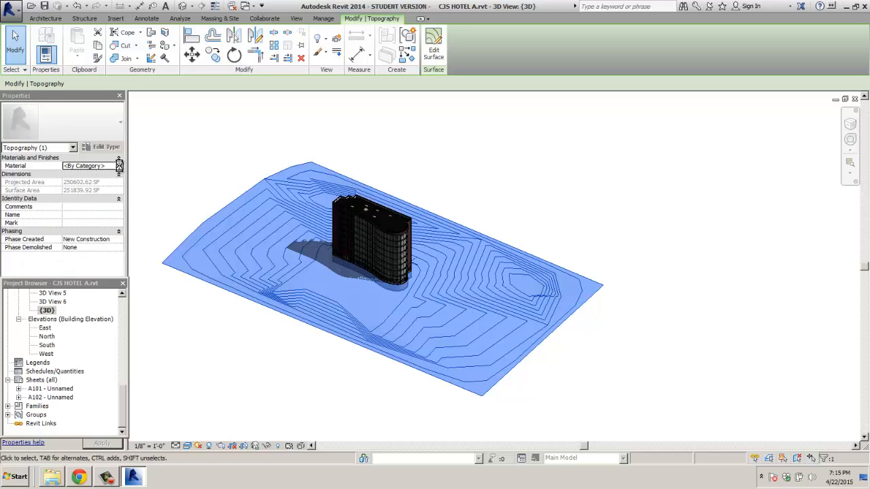
Step: Review 9JA's Appearance and Graphics tabs, then duplicate it as a new material named 'grass'
click(119, 166)
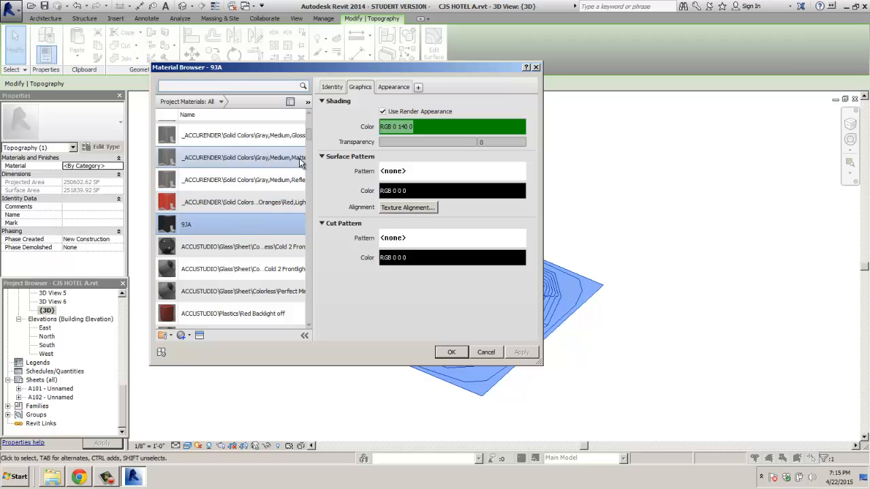
click(394, 88)
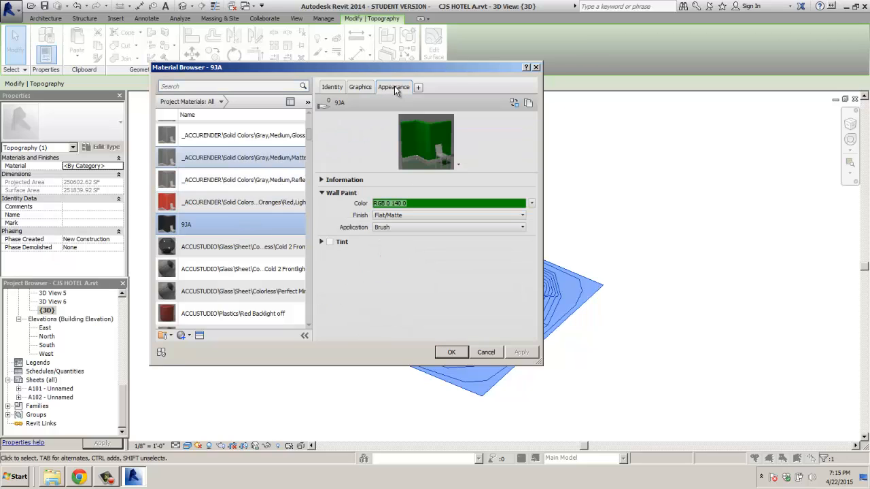
click(358, 89)
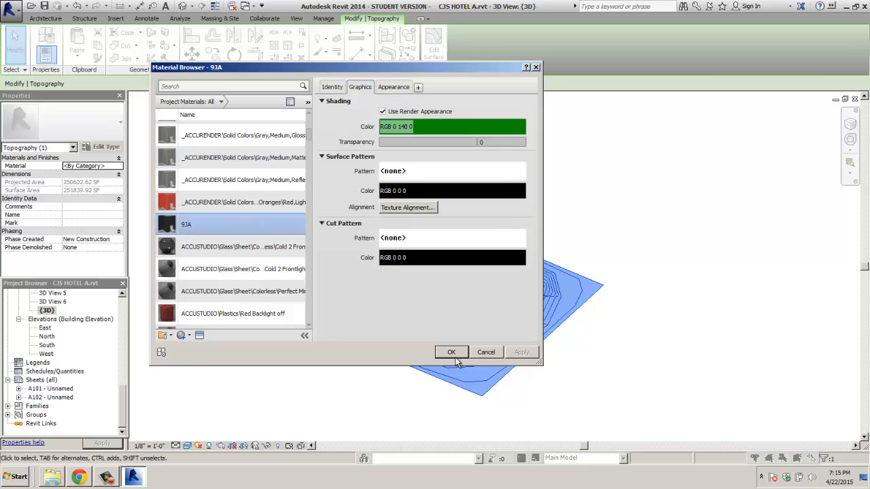
scroll(204, 313, down, 1)
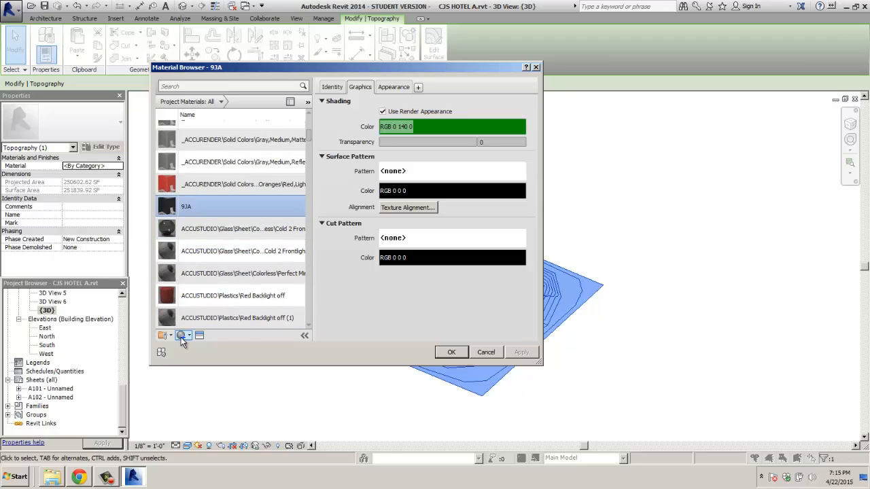
click(189, 337)
click(189, 356)
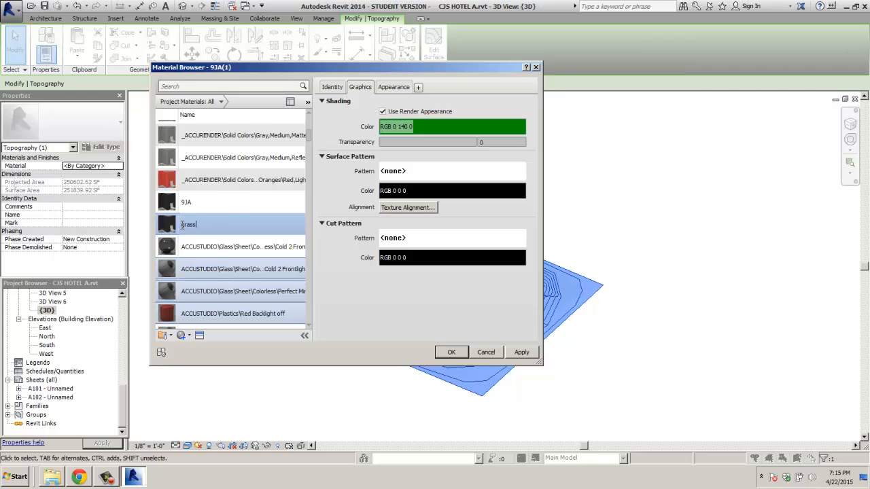
text(grass)
key(Return)
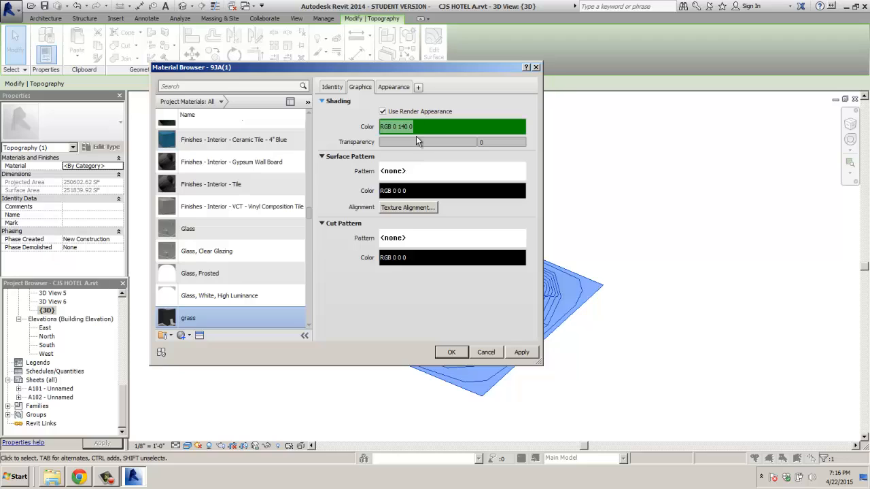
Step: Change the grass paint colour to a darker green, RGB 22 80 23
click(394, 88)
click(429, 203)
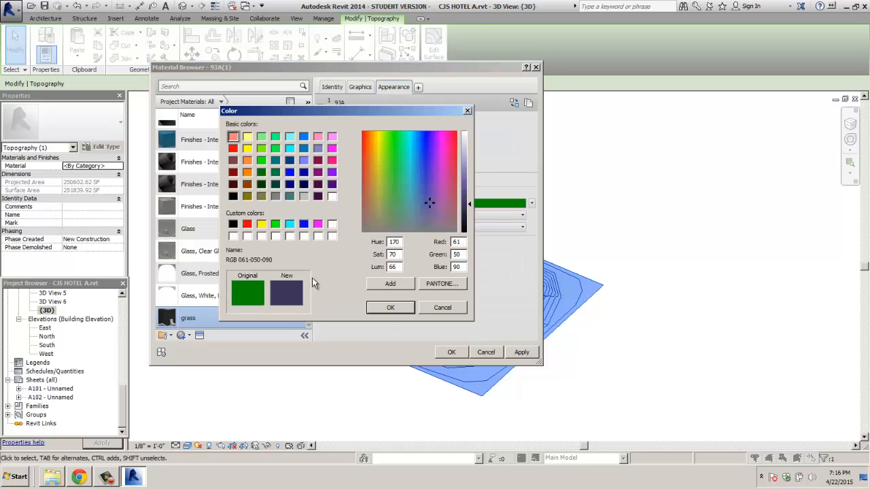
click(402, 211)
click(395, 161)
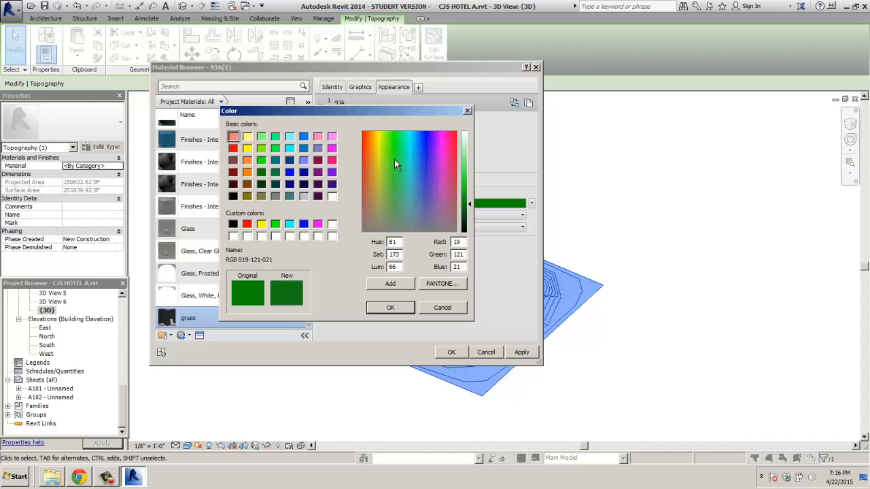
click(394, 175)
drag(469, 217, 468, 214)
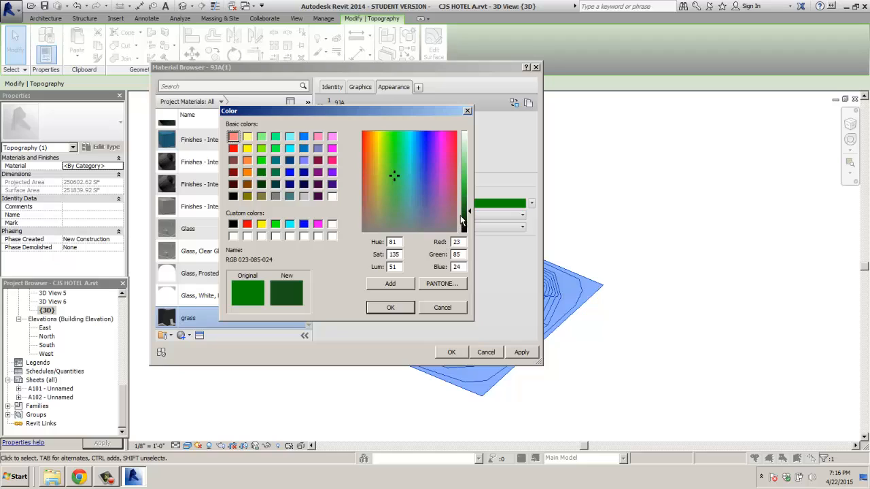
click(467, 213)
click(393, 306)
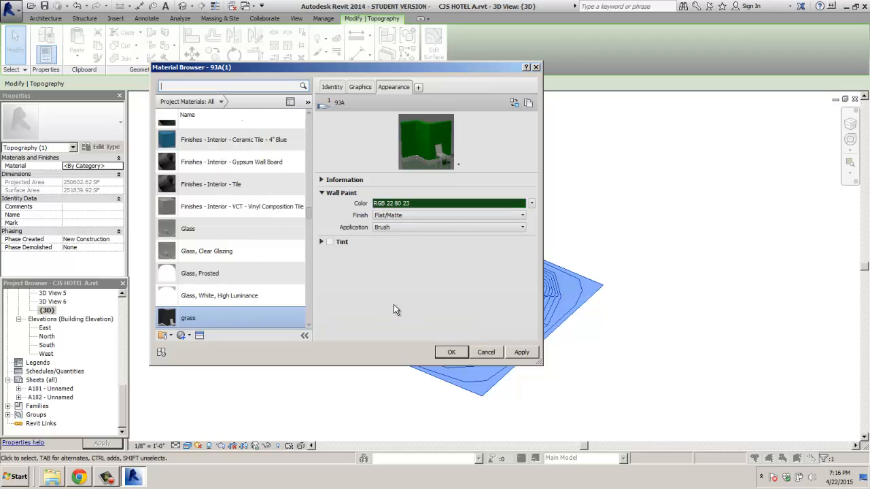
Step: Keep the Flat/Matte finish and Brush application, then review the Graphics and Identity tabs
click(432, 215)
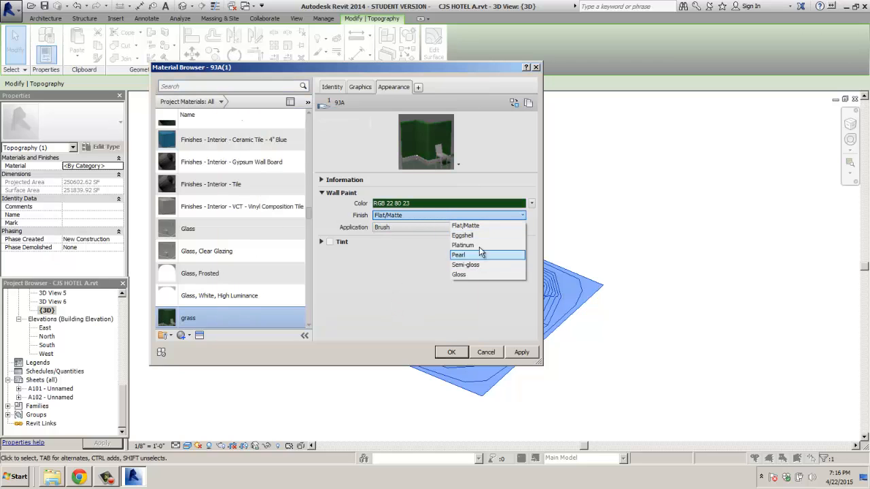
click(475, 225)
click(490, 229)
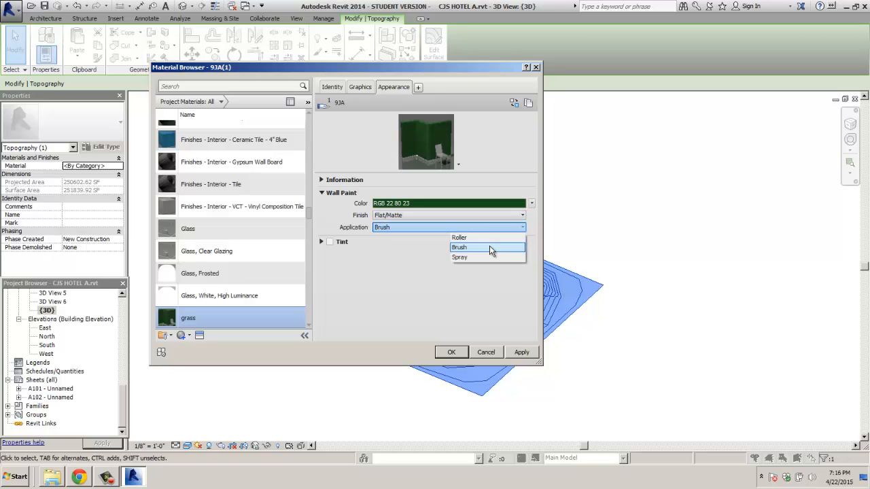
click(490, 247)
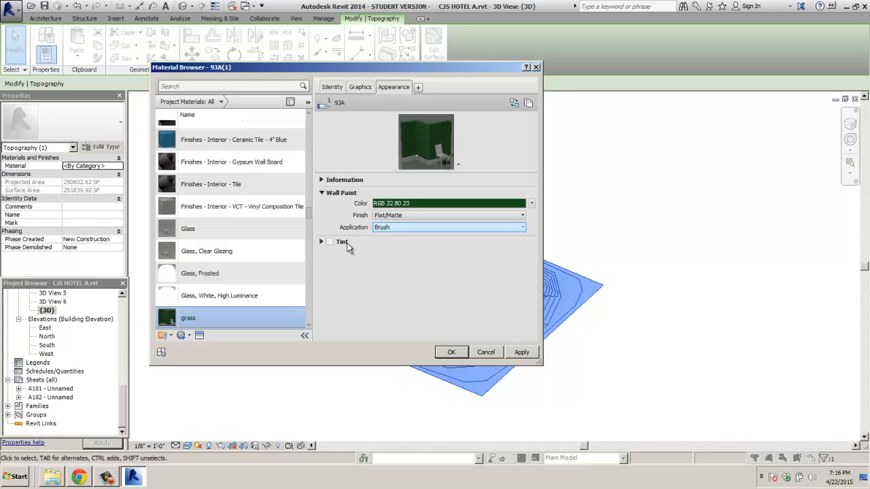
click(365, 86)
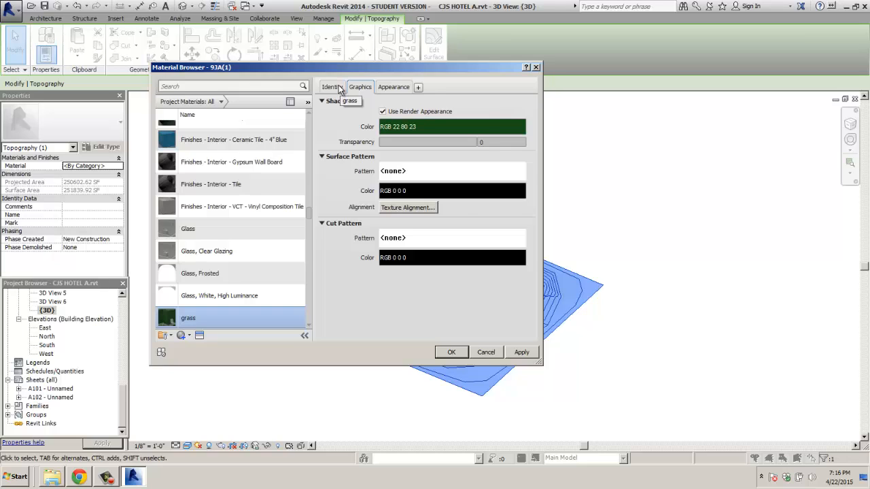
click(340, 90)
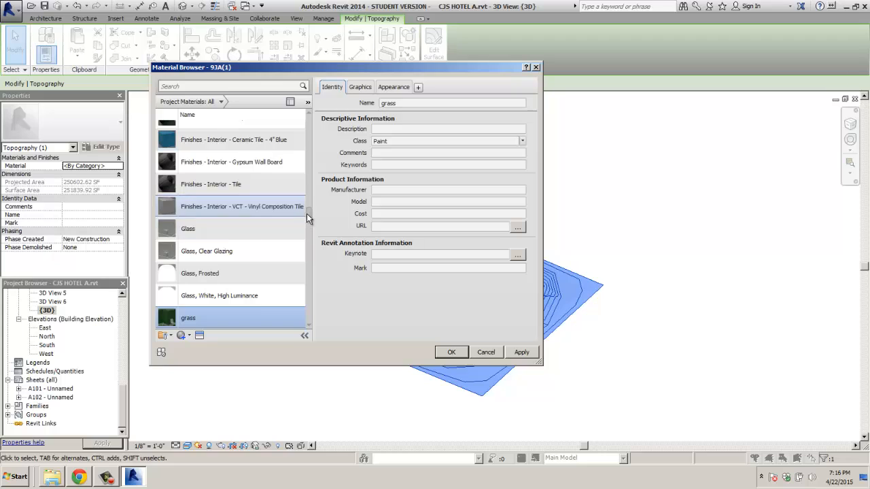
drag(307, 214, 308, 199)
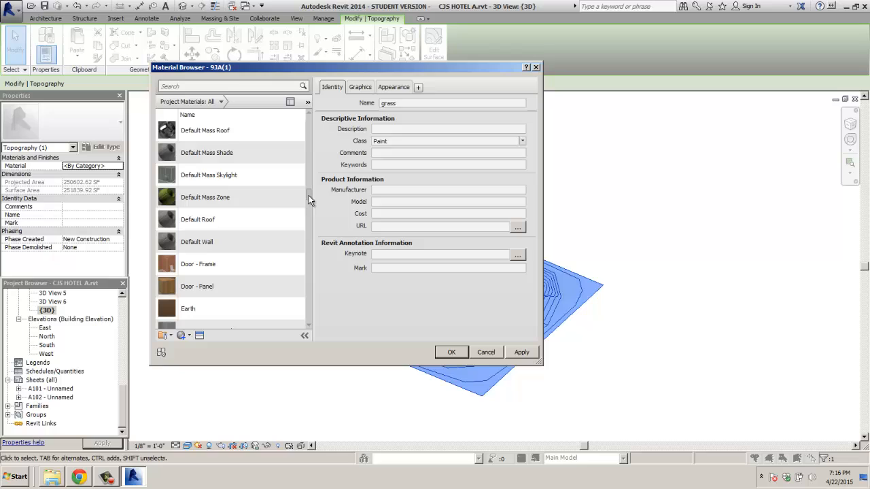
Step: Assign Default Mass Zone to the toposurface, then reopen its Appearance tab showing RGB 133 178 44
double_click(192, 199)
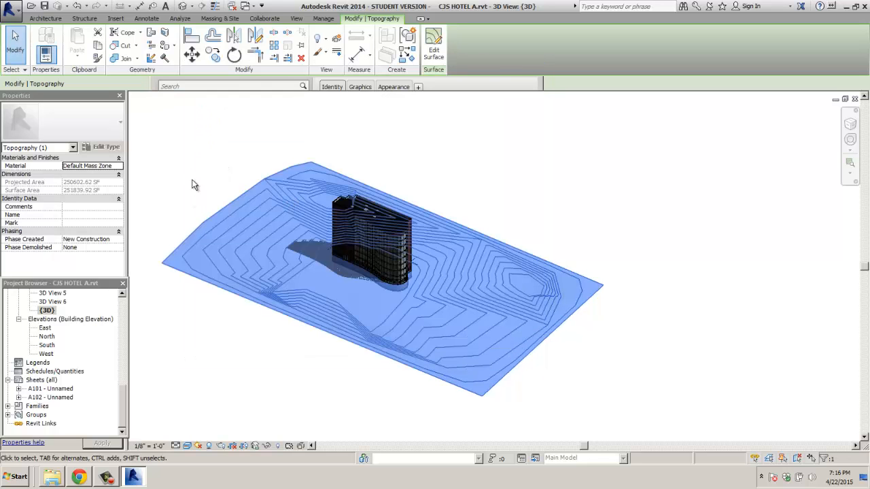
click(193, 182)
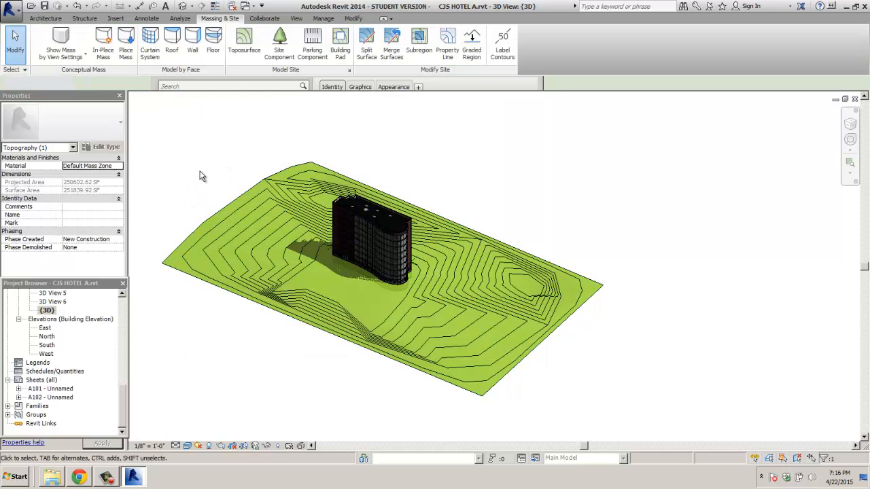
click(230, 204)
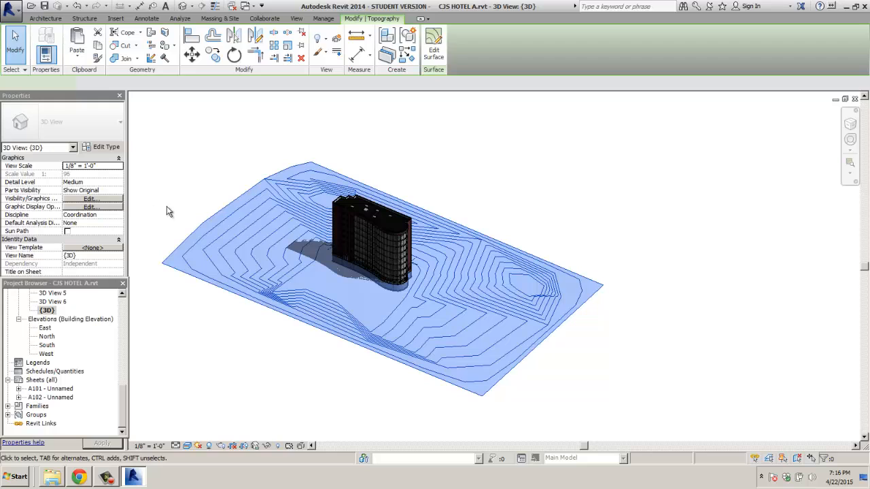
click(121, 167)
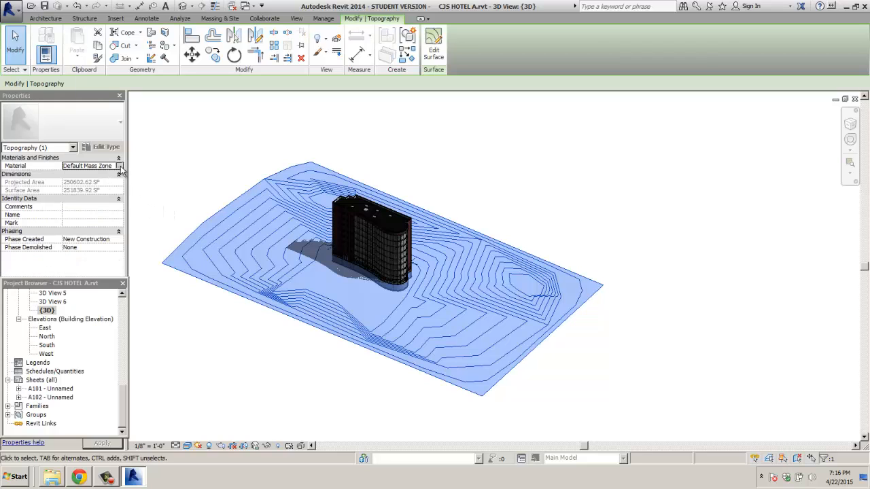
click(119, 166)
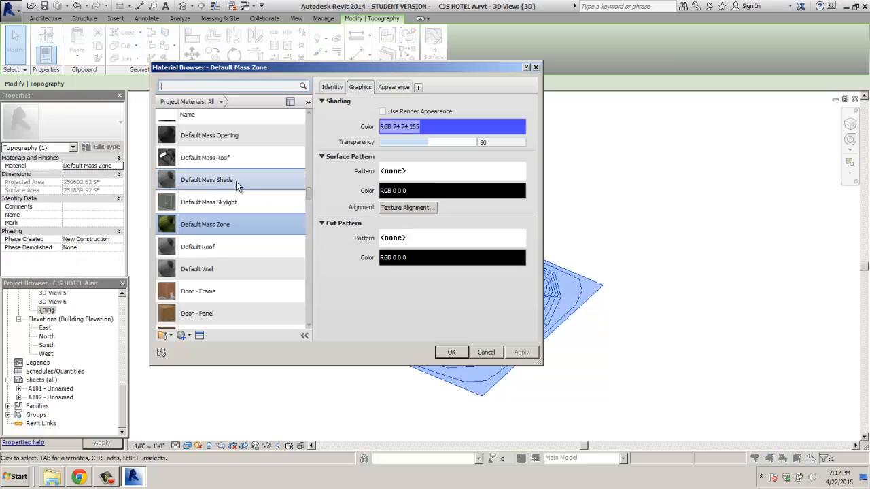
click(395, 87)
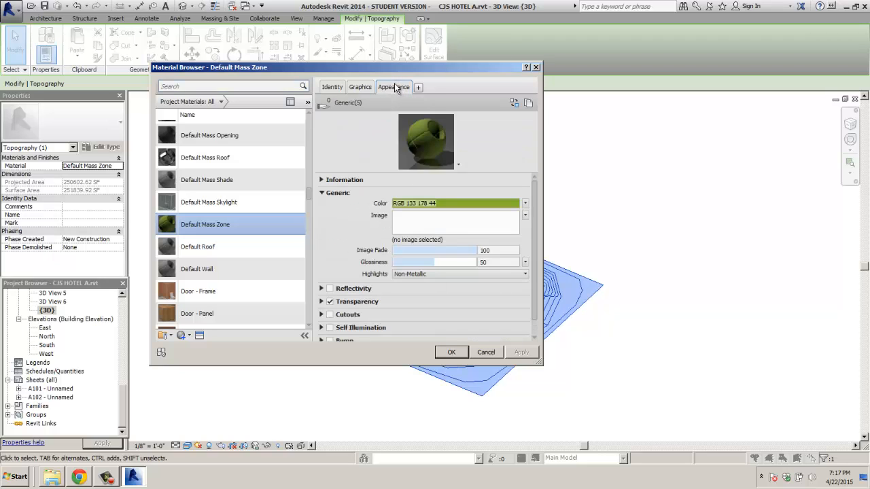
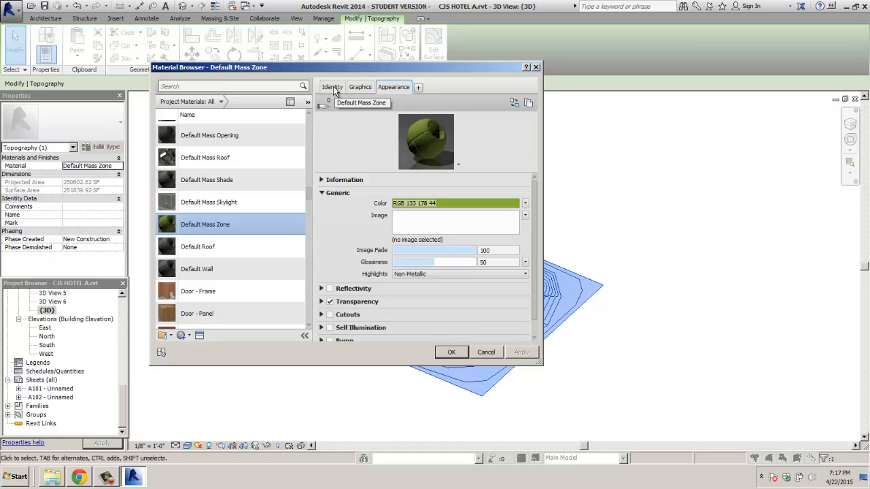
Step: Duplicate Default Mass Zone as a new material named 'grass 2', then switch to Chrome
scroll(231, 272, down, 1)
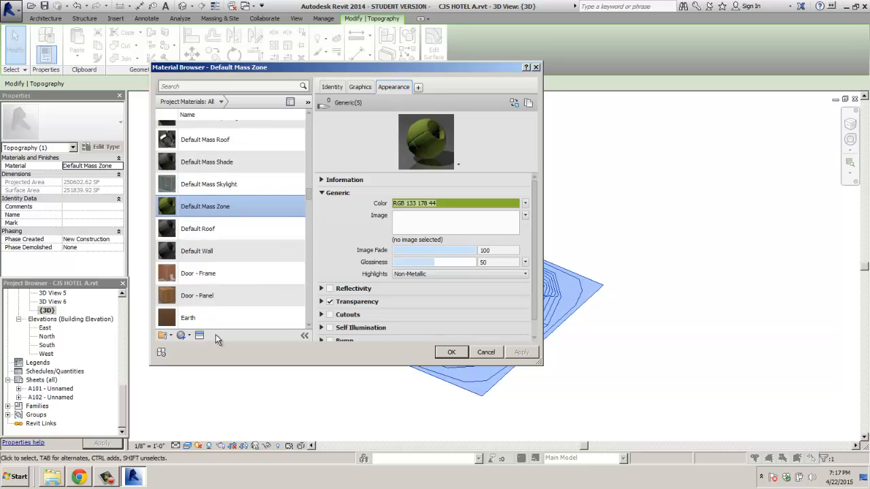
click(189, 336)
click(204, 356)
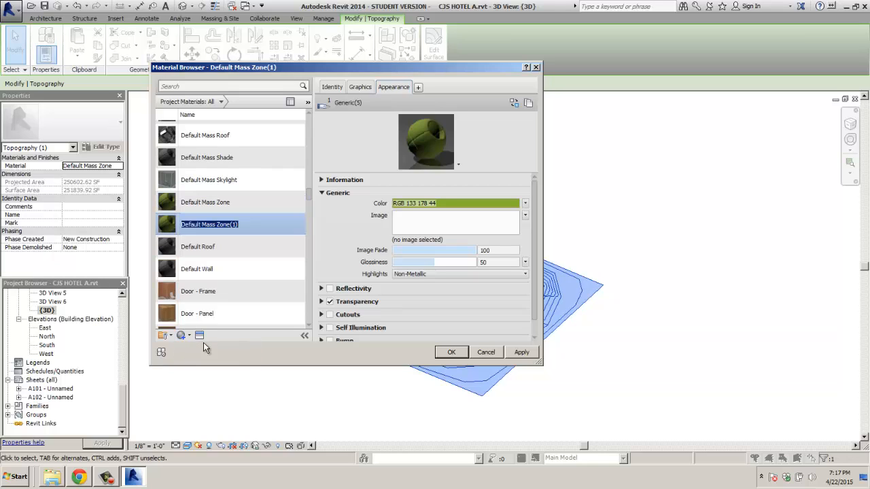
drag(242, 227, 195, 226)
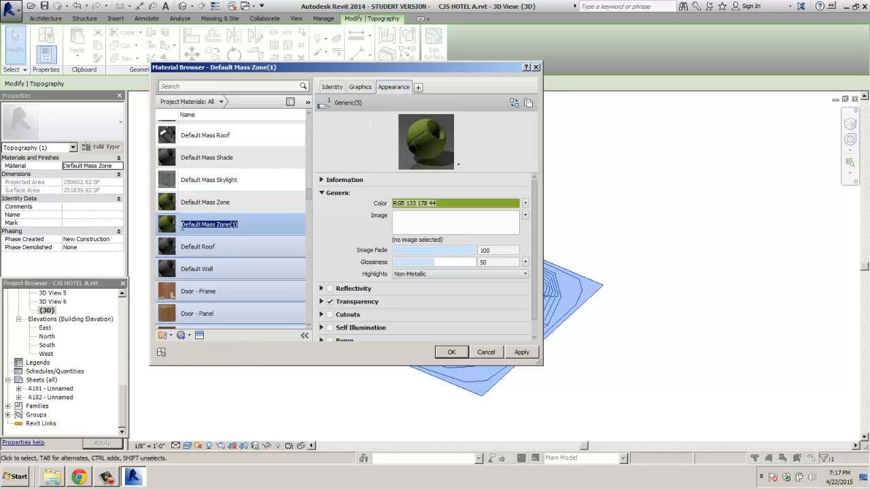
text(grass 2)
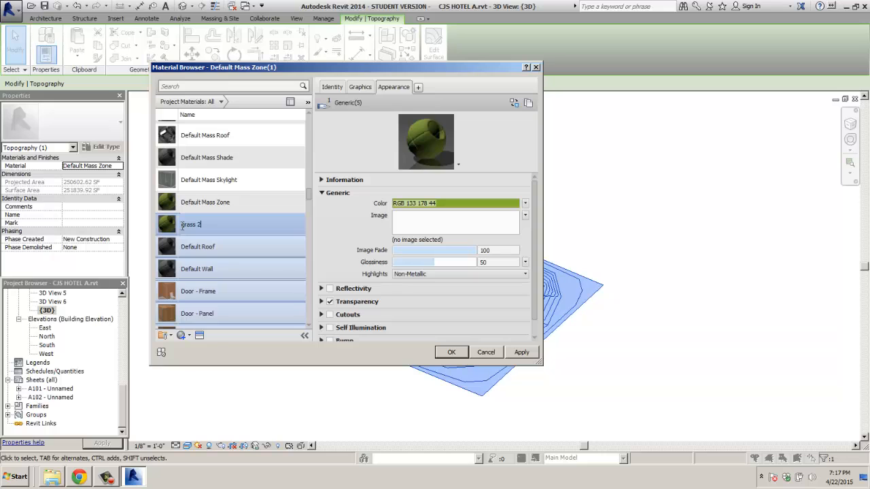
key(Return)
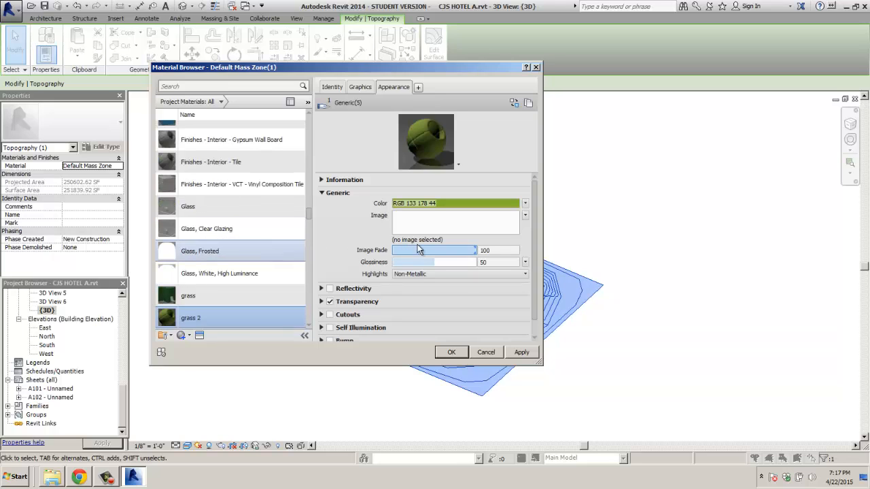
click(79, 477)
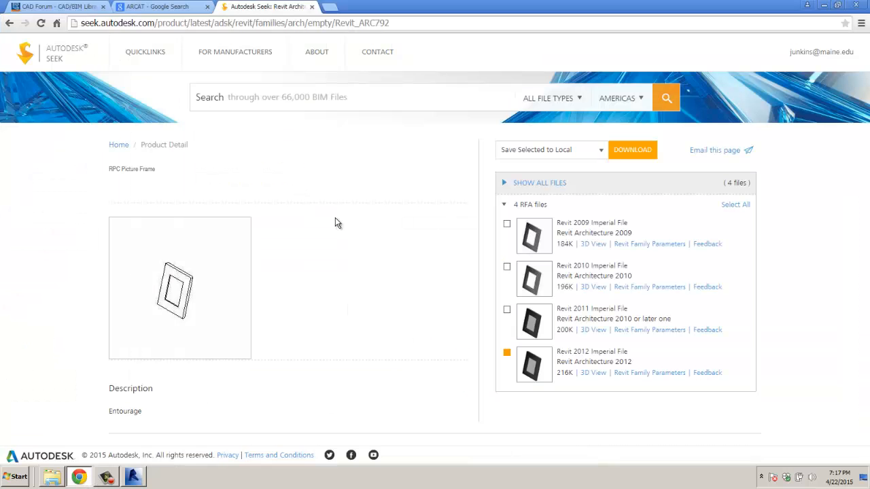
Step: Search Google Images for 'grass' and scroll through the results
click(229, 24)
text(grass)
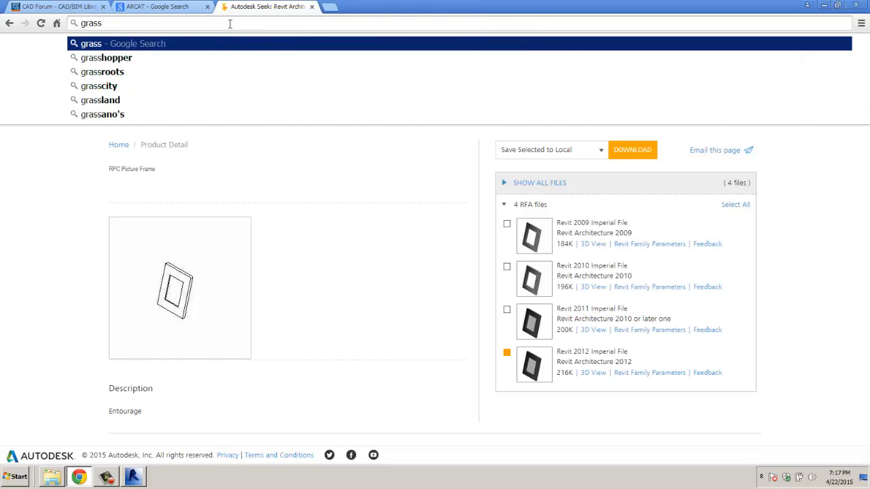
key(Return)
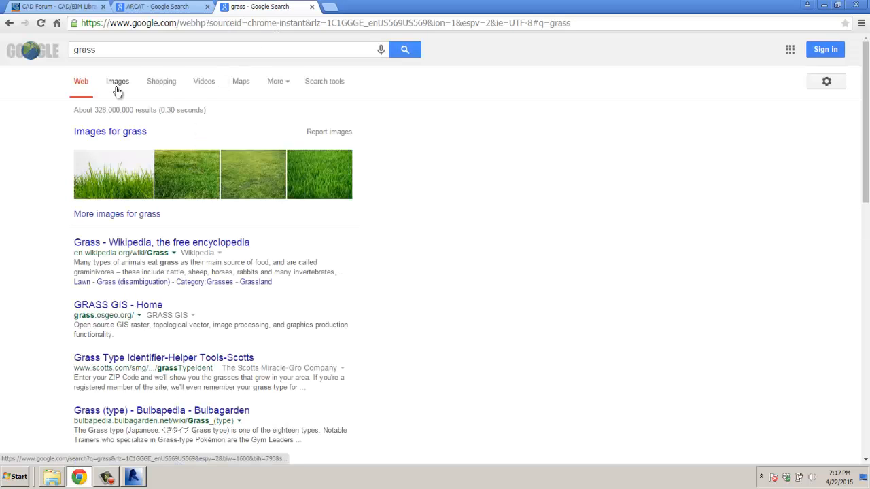
click(324, 183)
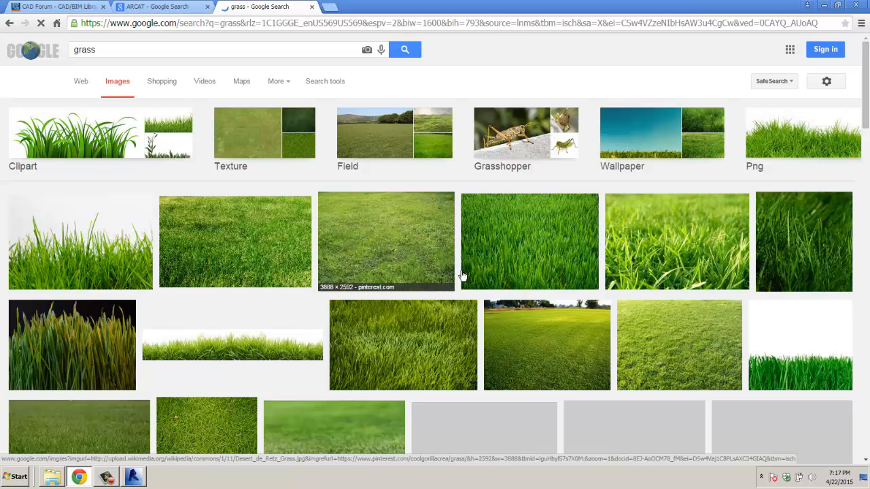
scroll(469, 264, down, 2)
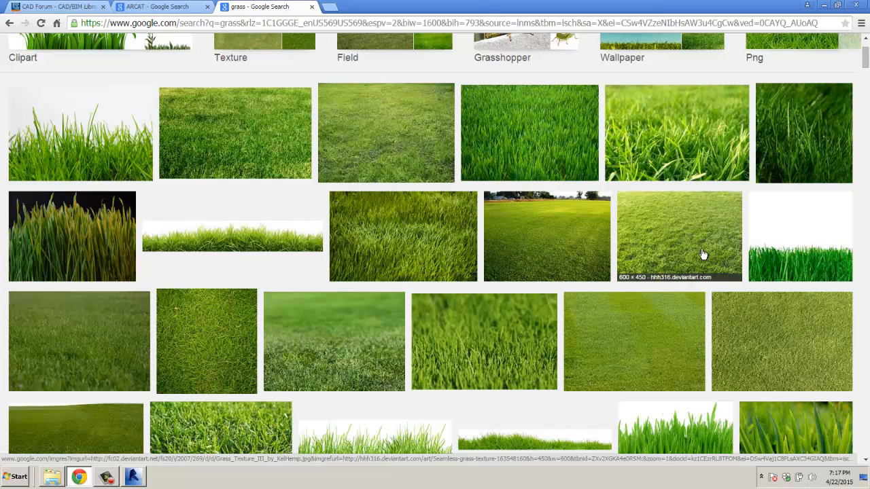
scroll(678, 239, down, 2)
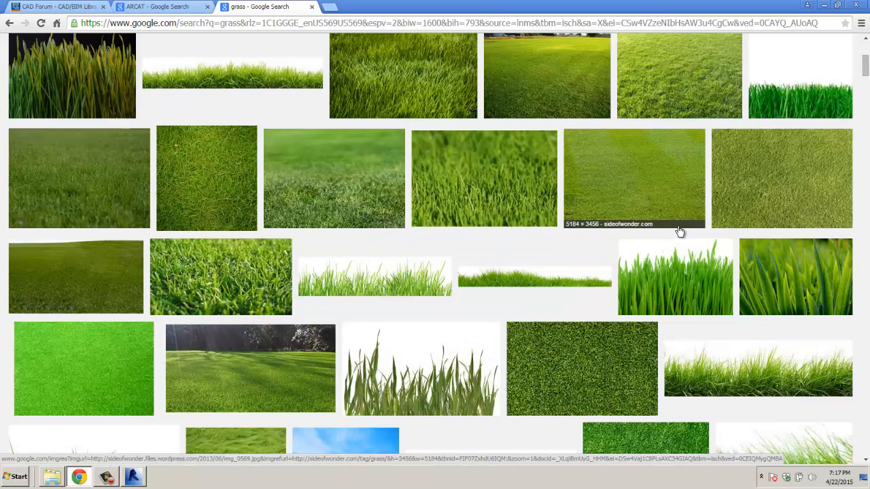
scroll(679, 232, down, 3)
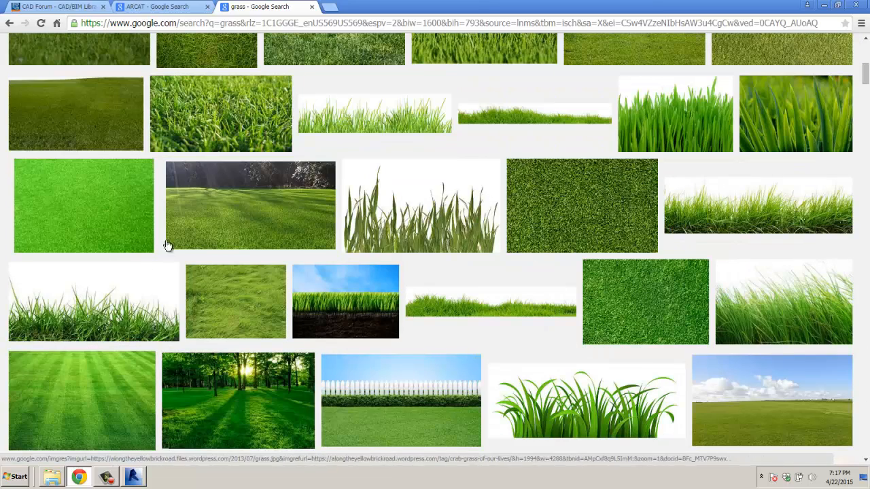
Step: Preview grass textures and open the full-size 123rf grass image on its own
click(591, 220)
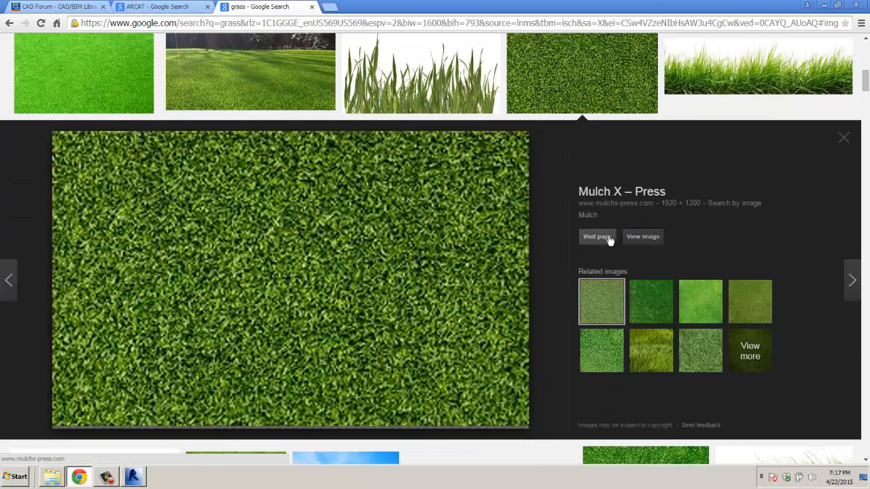
click(482, 243)
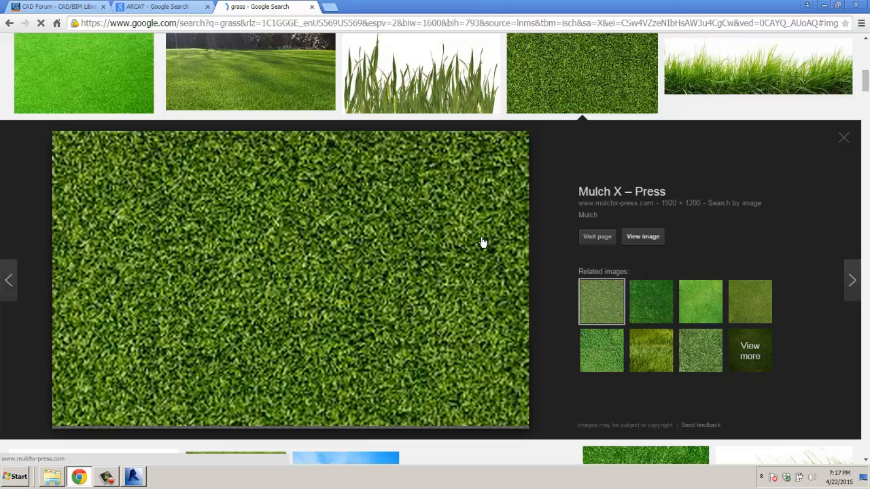
click(651, 295)
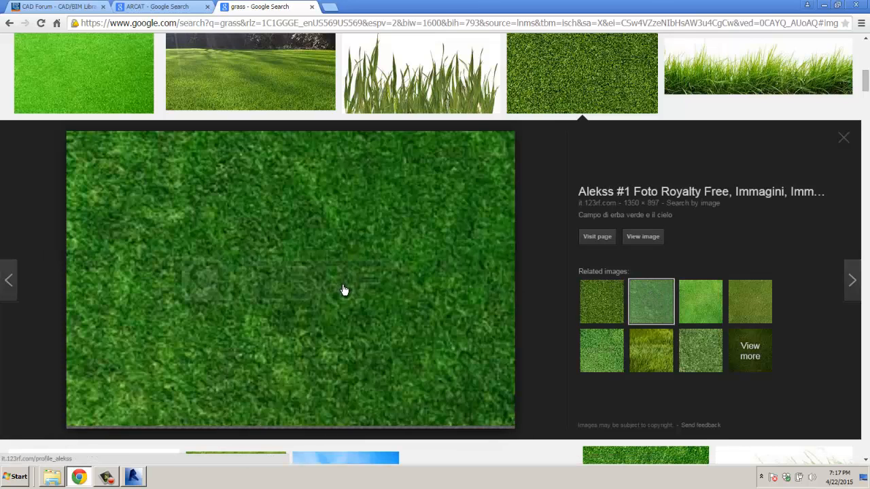
click(599, 349)
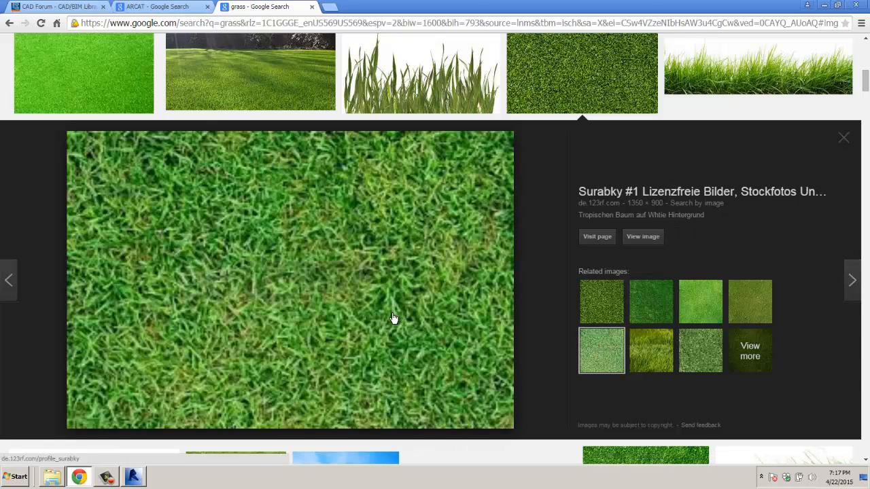
click(632, 239)
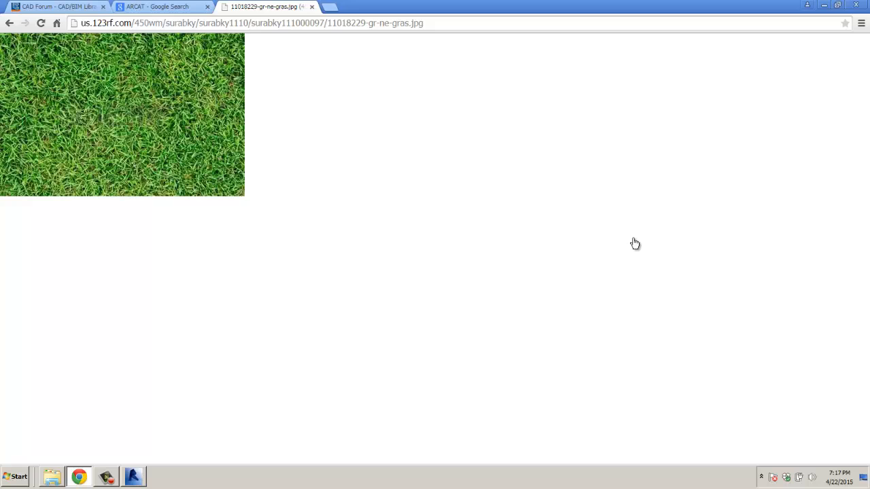
Step: Save the grass image, browsing to Desktop > CIE101 A 2015 > IMAGES
right_click(146, 176)
click(179, 181)
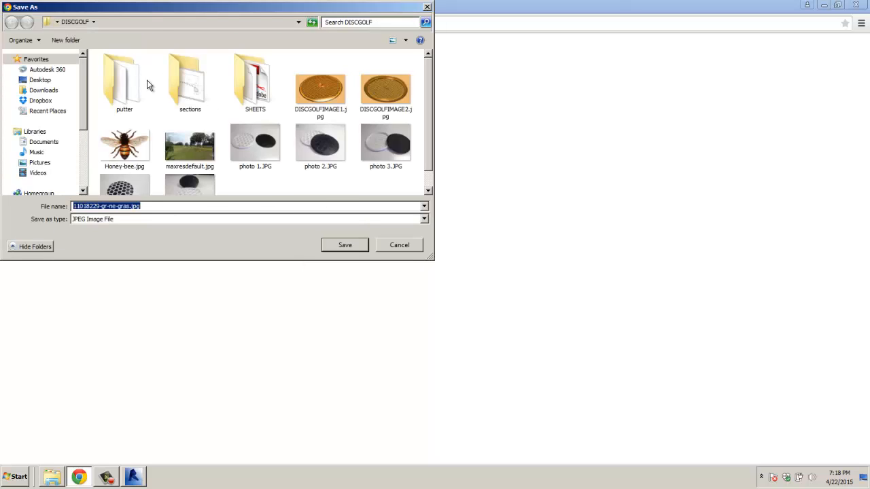
click(298, 22)
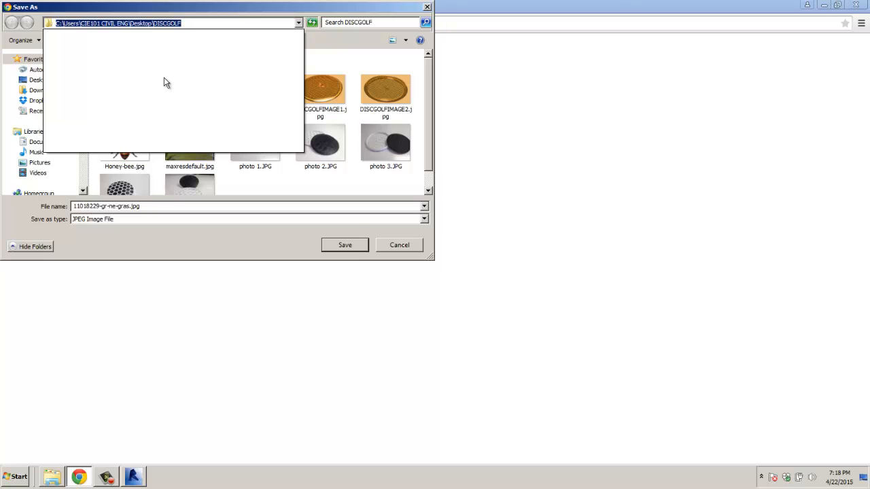
click(298, 23)
click(298, 22)
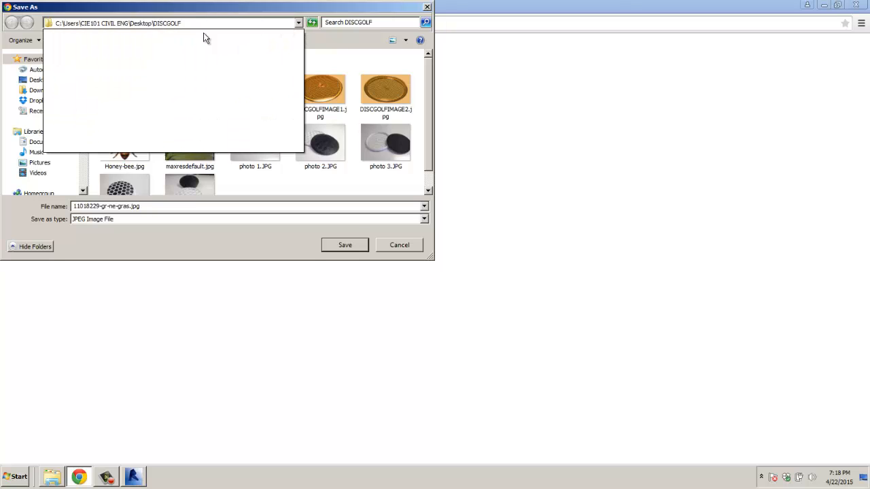
click(36, 81)
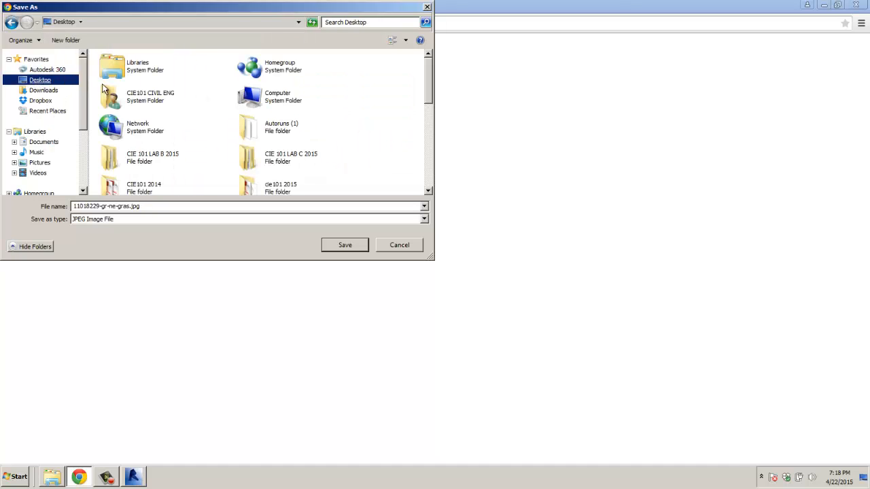
drag(424, 85, 423, 108)
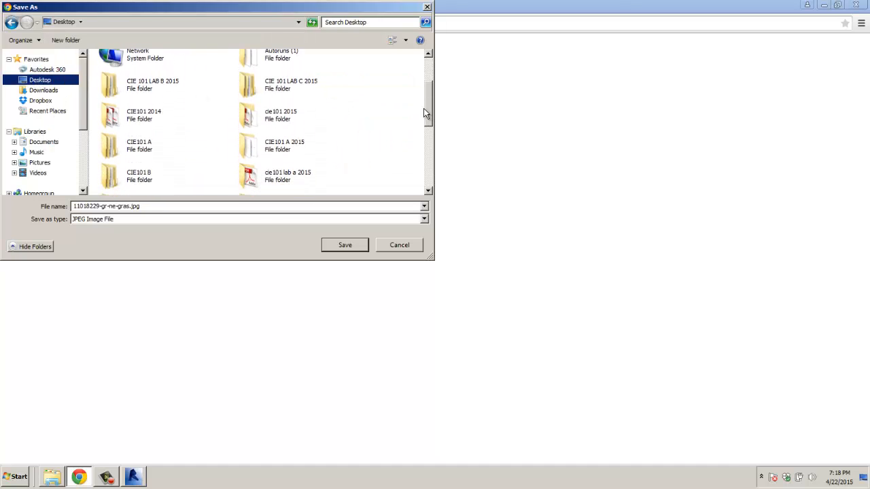
double_click(277, 148)
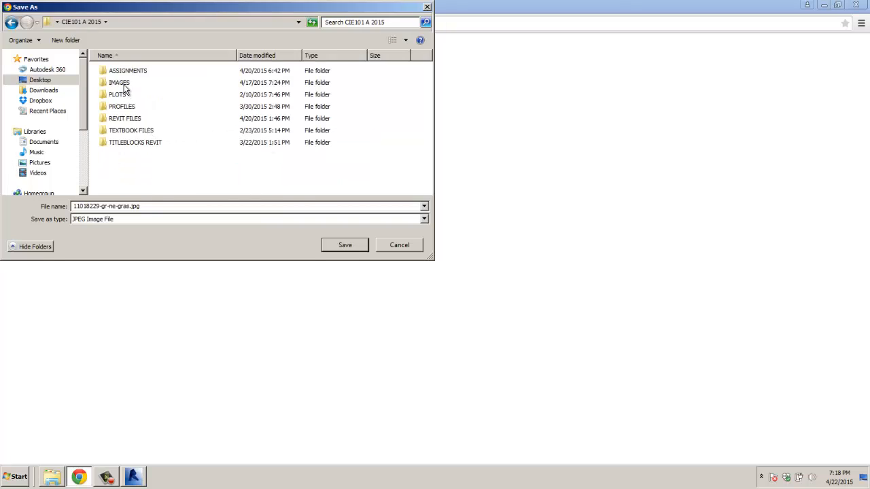
double_click(120, 83)
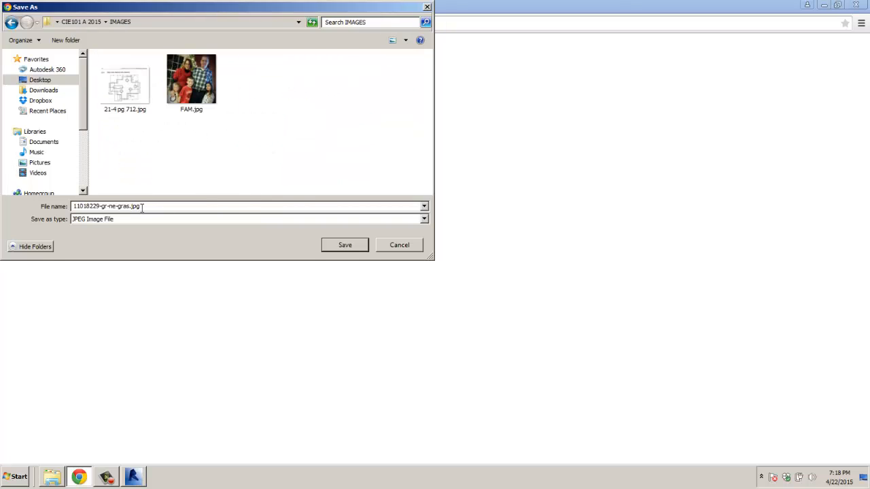
Step: Shorten the file name to gras.jpg, save it, and close the image tab
double_click(118, 206)
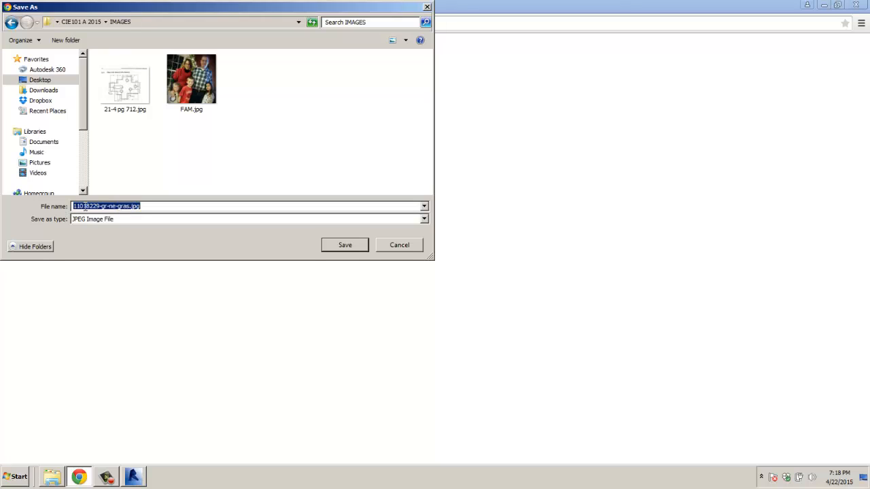
drag(116, 208, 77, 206)
key(BackSpace)
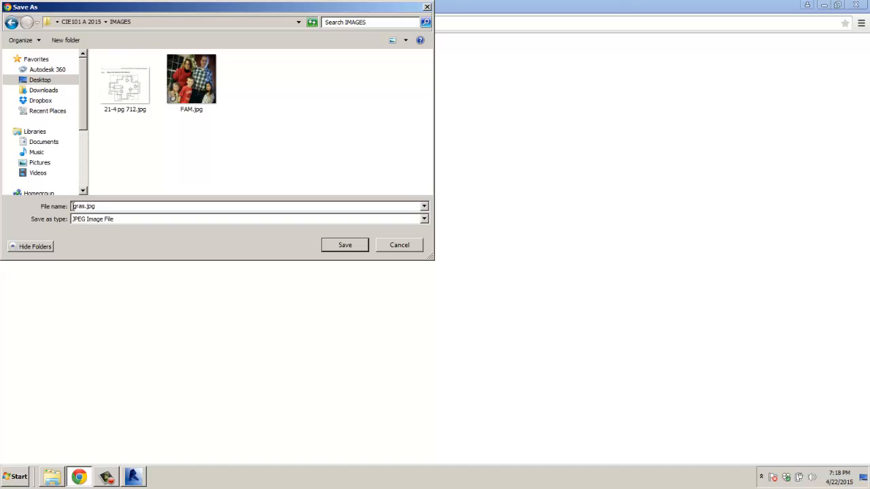
click(336, 247)
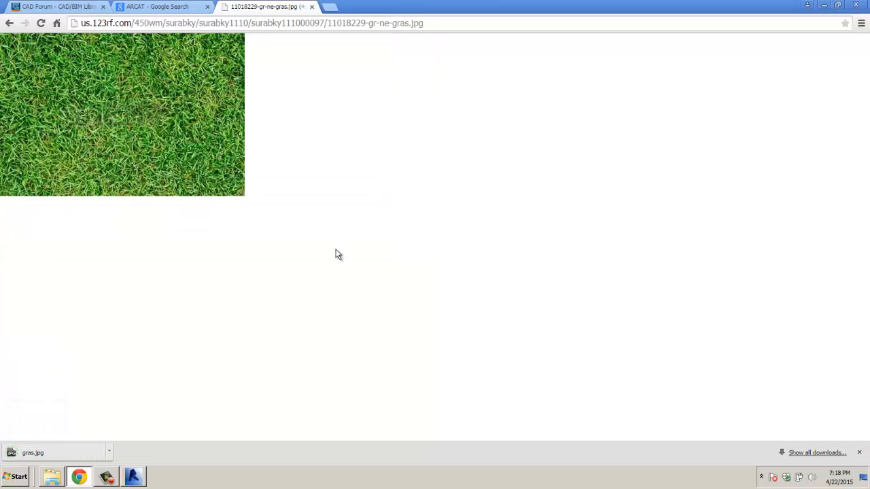
click(312, 7)
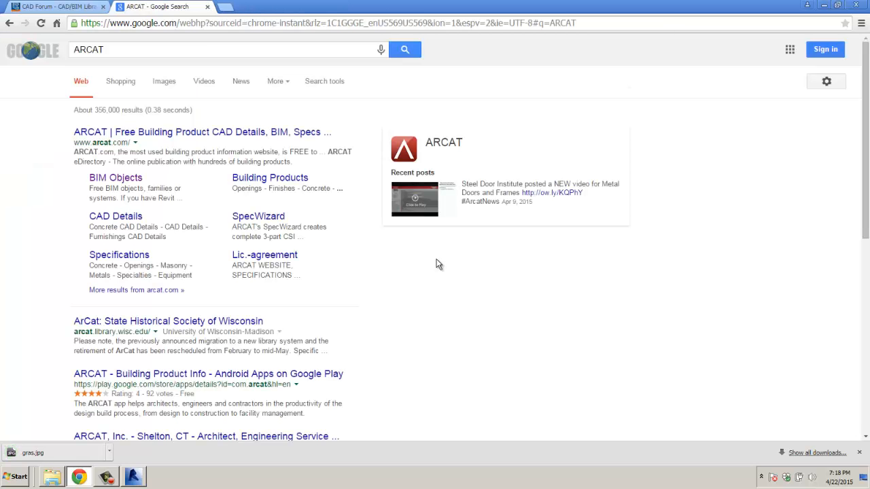
Step: Load gras.jpg from CIE 101 A 2015 > IMAGES as grass 2's appearance image
click(136, 477)
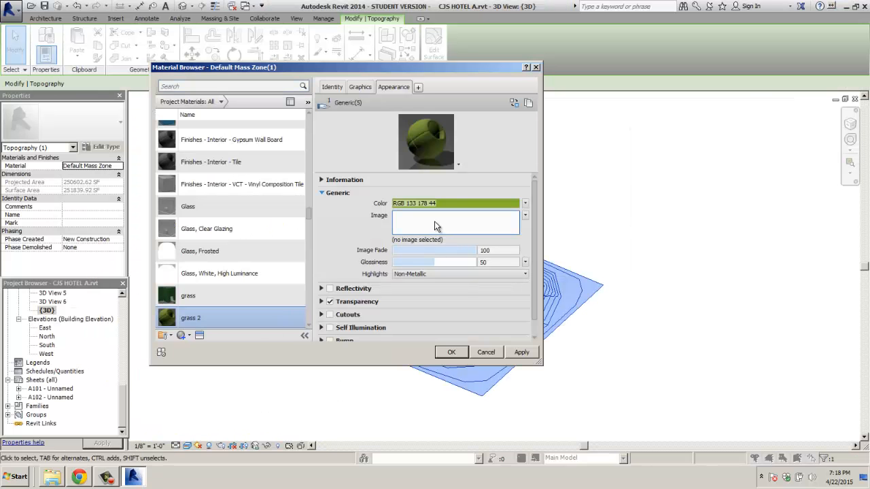
click(436, 222)
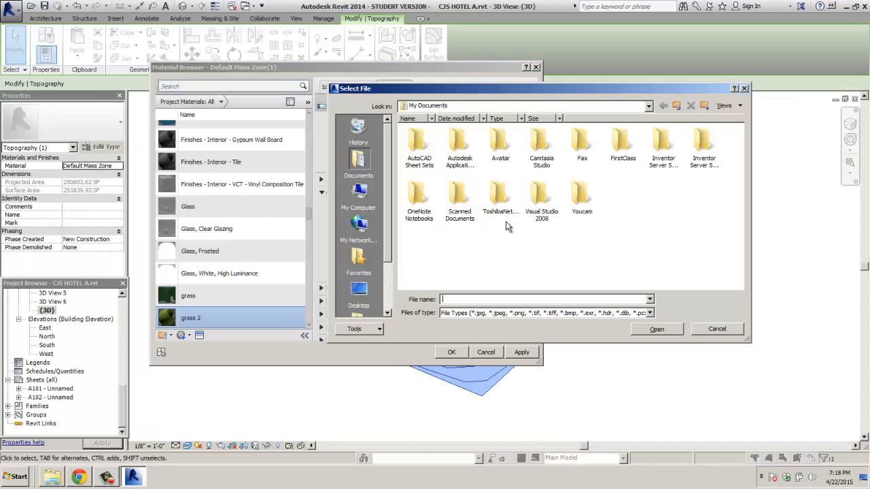
click(648, 106)
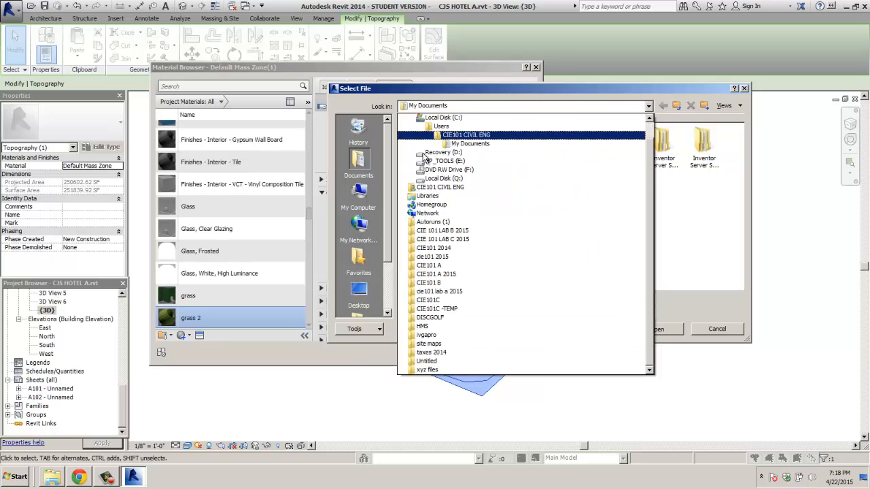
click(358, 304)
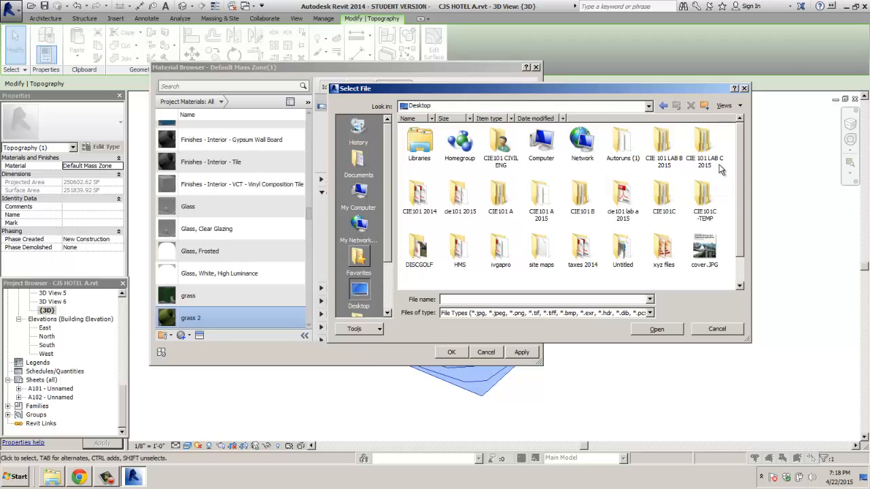
click(542, 202)
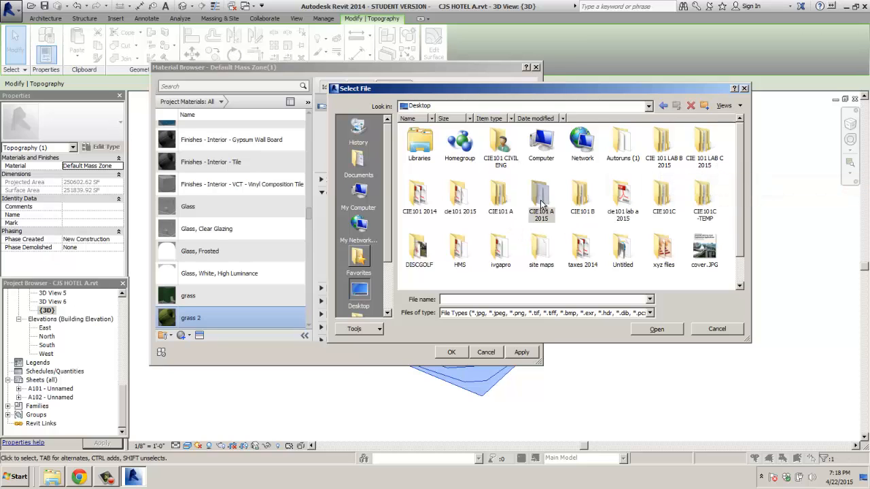
double_click(542, 202)
double_click(461, 143)
click(503, 146)
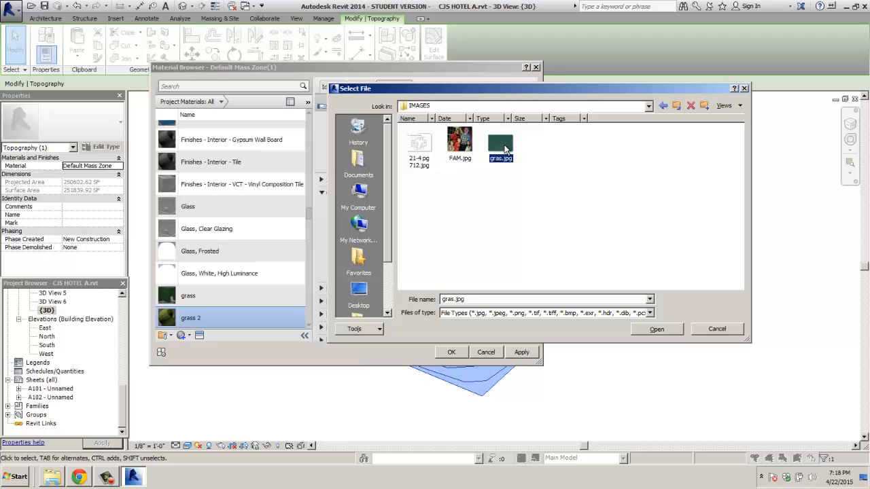
click(669, 330)
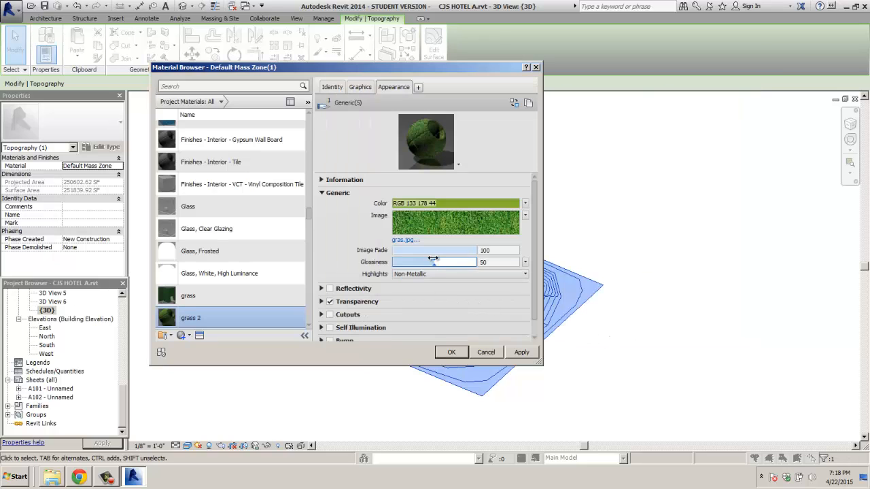
Step: Set glossiness 17 and image fade 0, then apply and confirm grass 2
drag(434, 263, 406, 262)
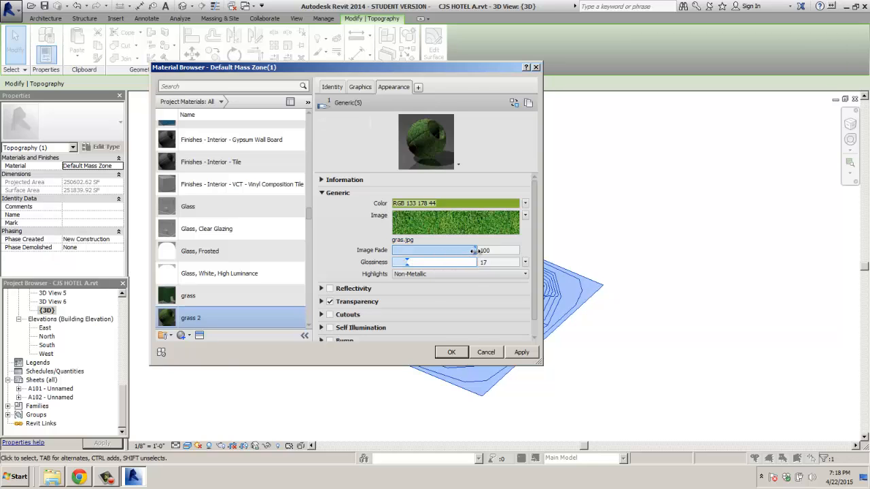
drag(474, 251, 392, 251)
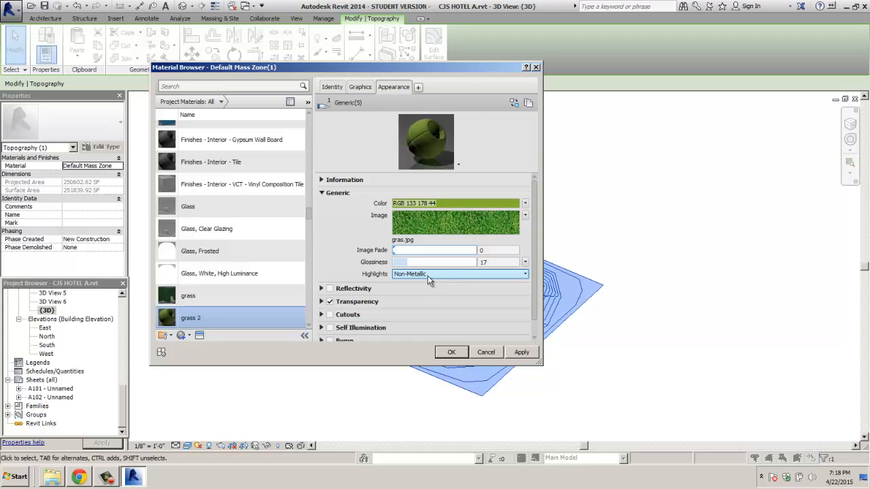
click(321, 301)
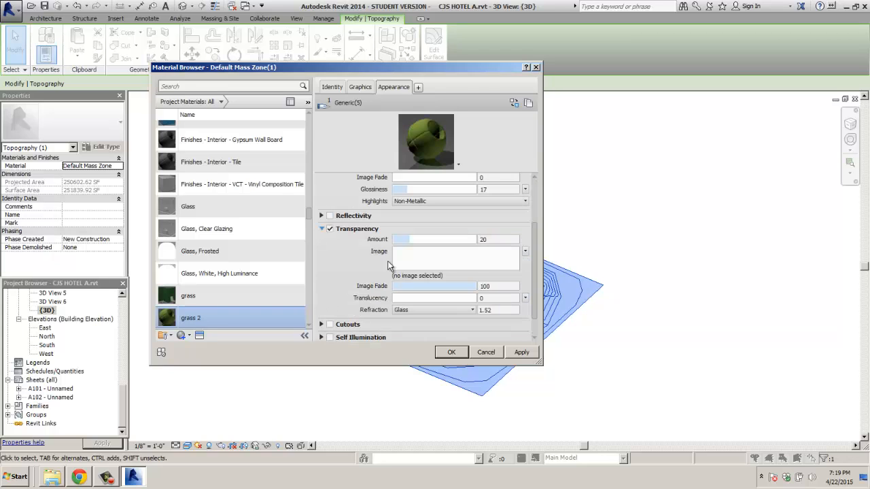
click(524, 358)
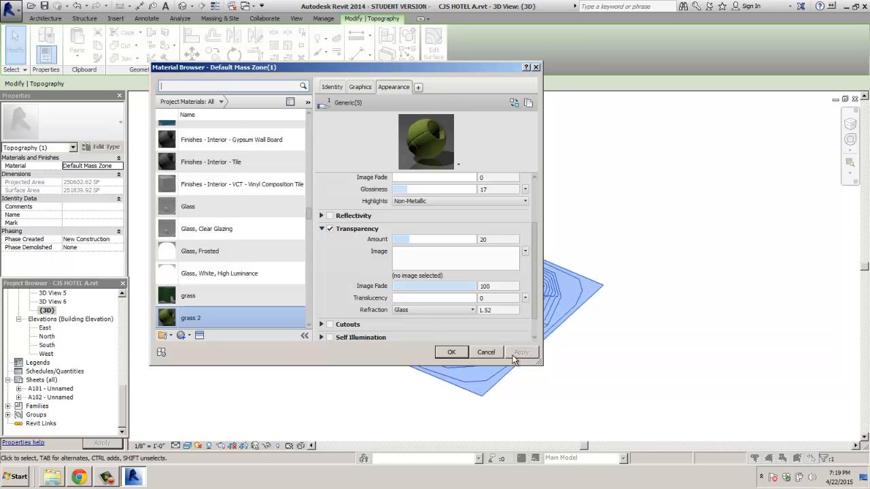
click(450, 353)
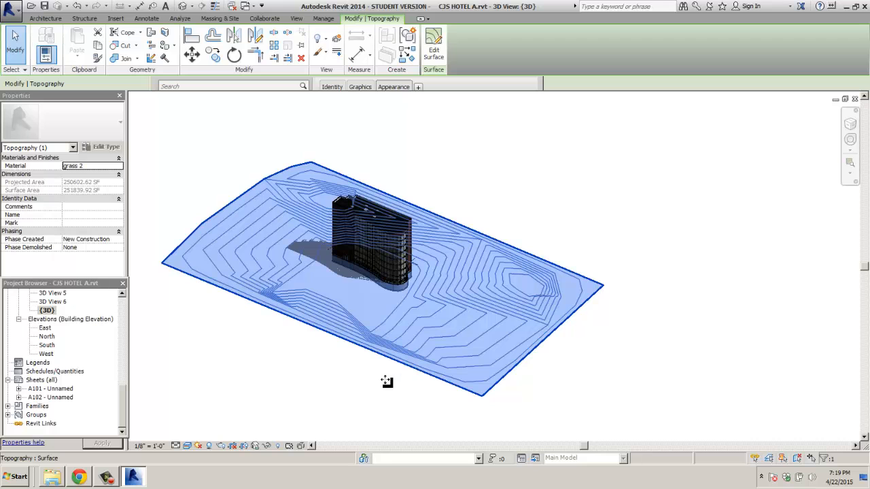
Step: Deselect the toposurface, zoom in, and switch to the Realistic visual style
click(383, 379)
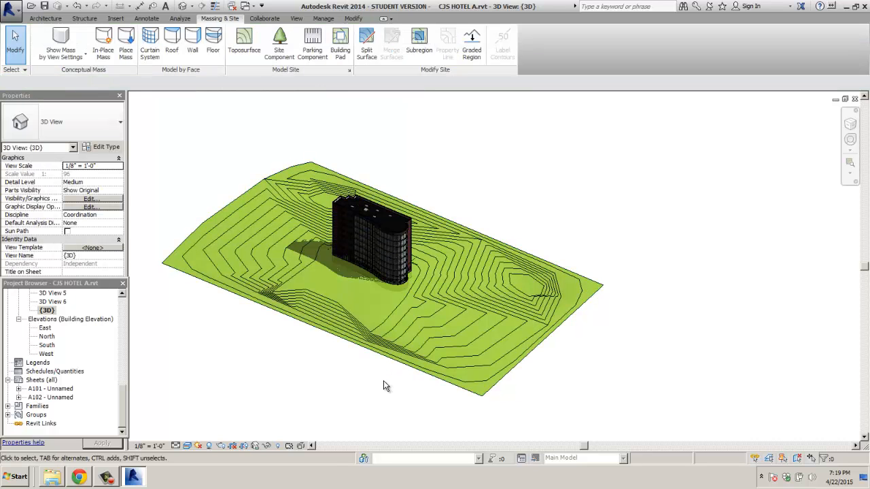
scroll(471, 401, up, 5)
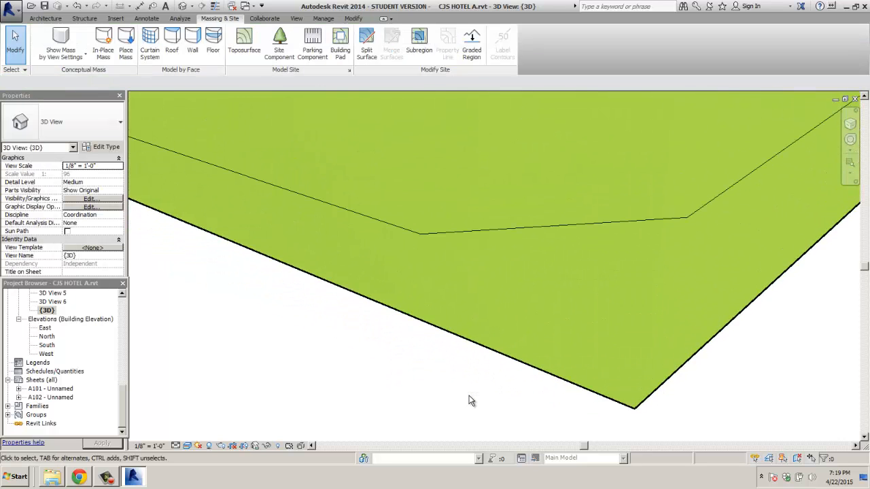
scroll(471, 400, up, 1)
click(188, 446)
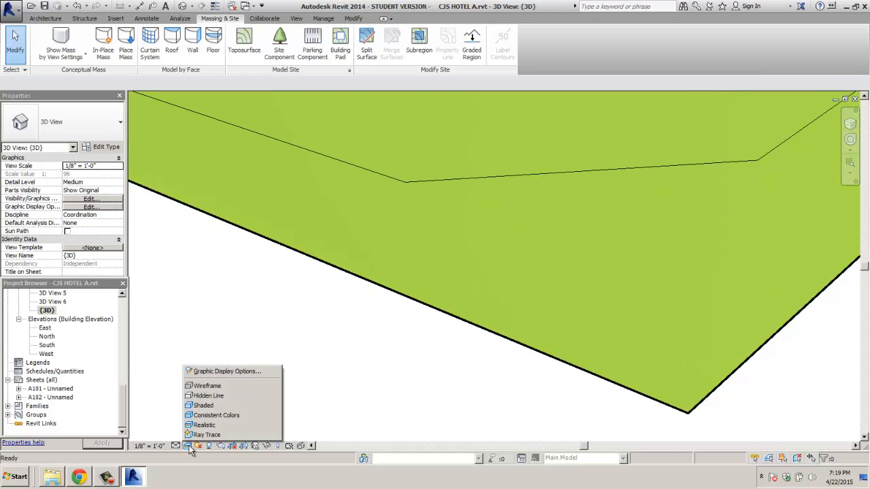
click(204, 426)
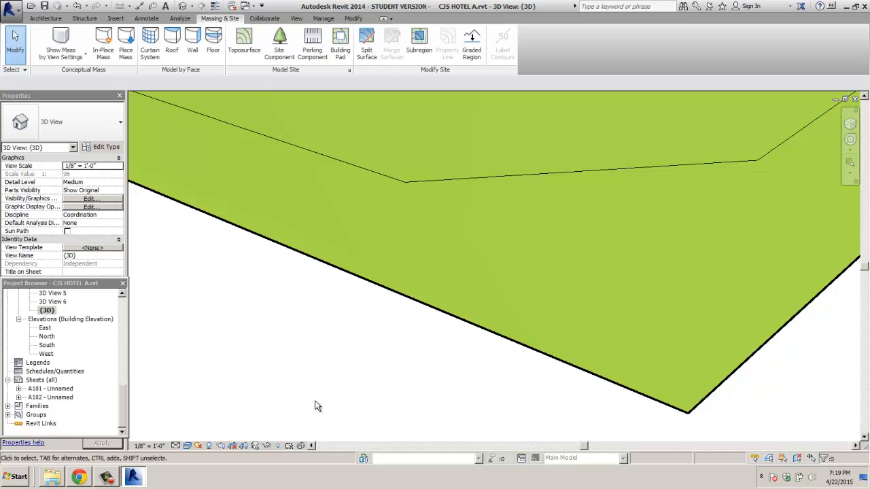
Step: Select the toposurface and bring up grass 2's Appearance settings in the Material Browser
click(196, 205)
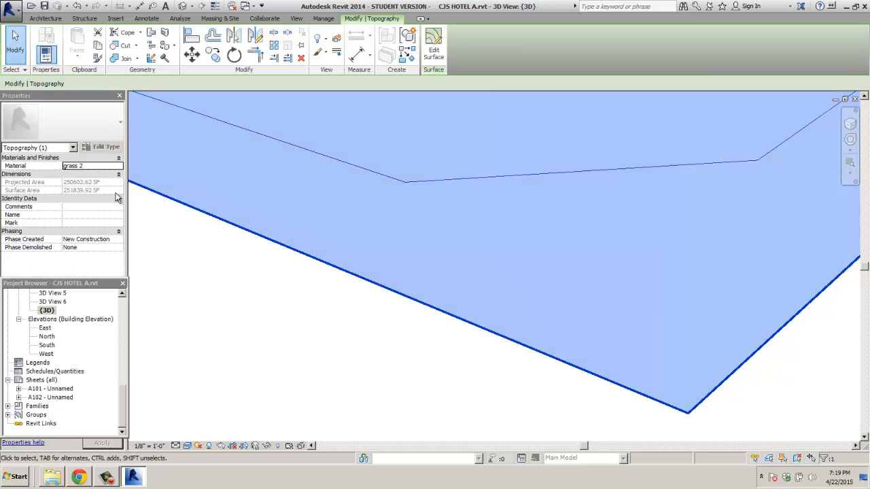
click(117, 168)
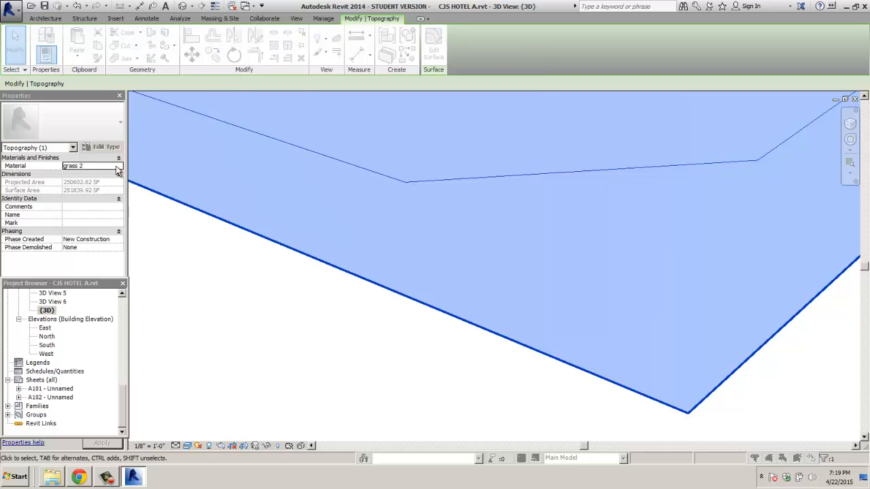
click(117, 170)
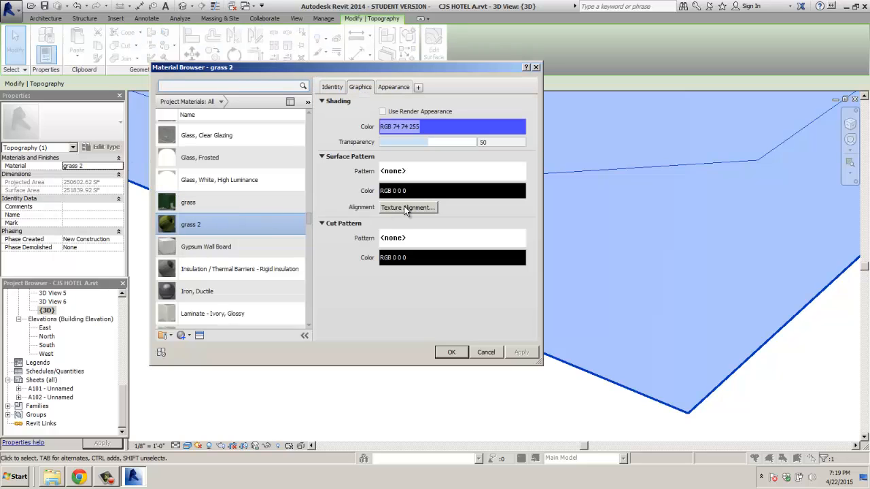
click(398, 87)
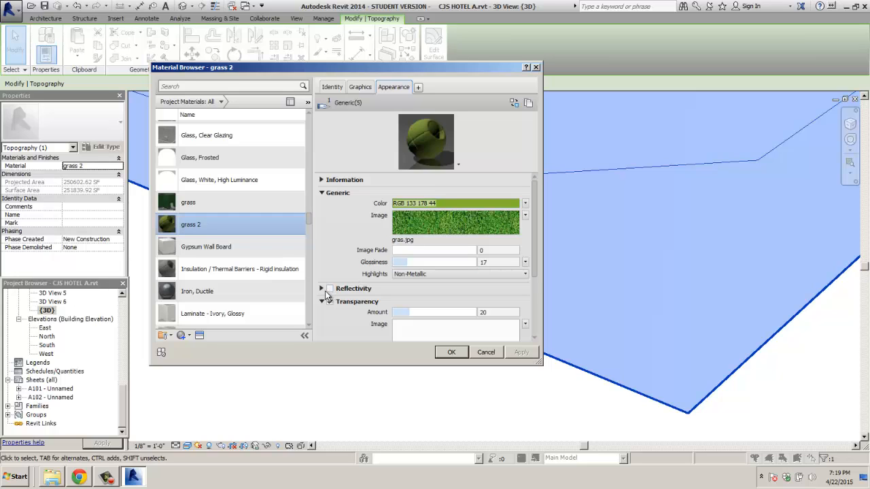
Step: Enable Bump with gras.jpg as its image at amount 320 and apply
drag(536, 260, 535, 323)
click(322, 325)
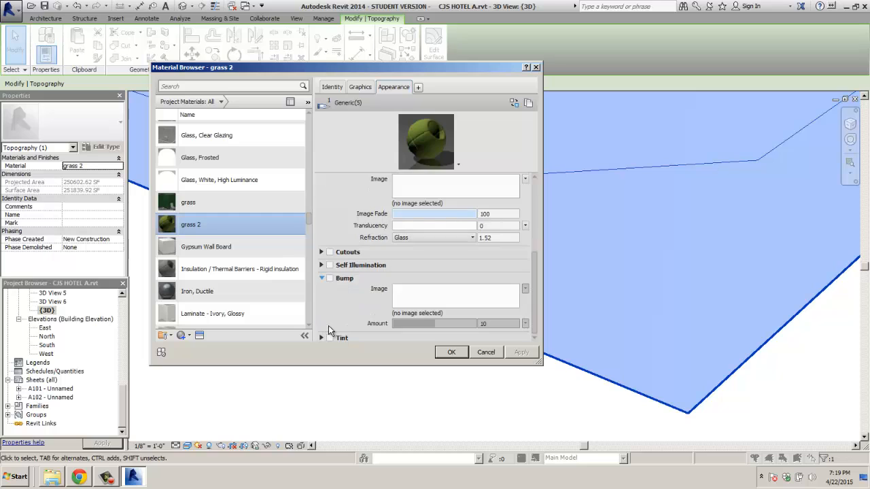
click(418, 289)
click(501, 146)
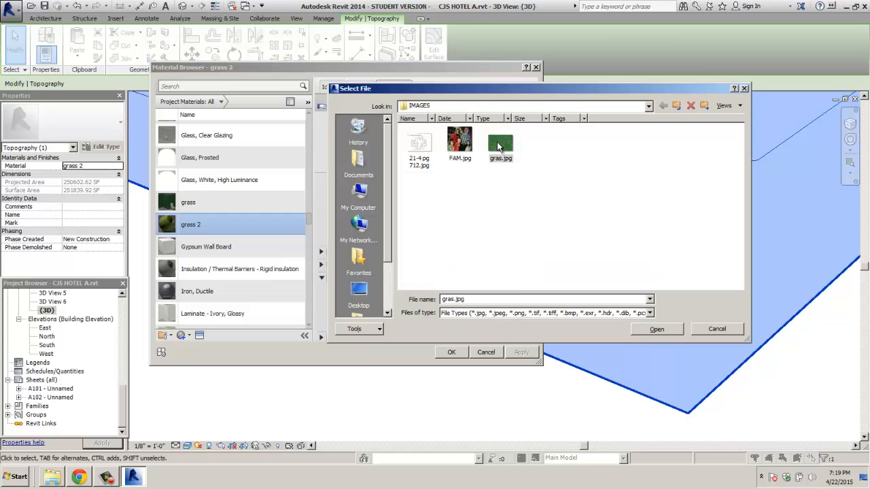
click(664, 329)
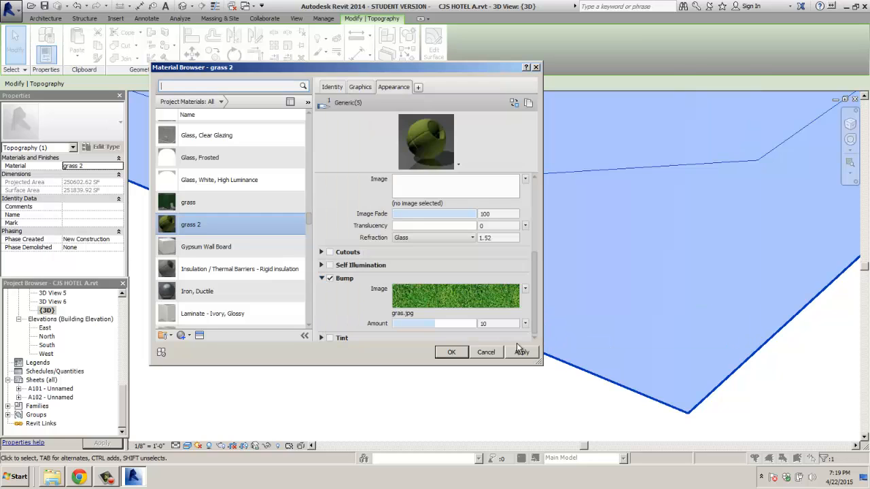
mouse_move(438, 328)
mouse_down()
mouse_move(469, 325)
mouse_move(447, 327)
mouse_up()
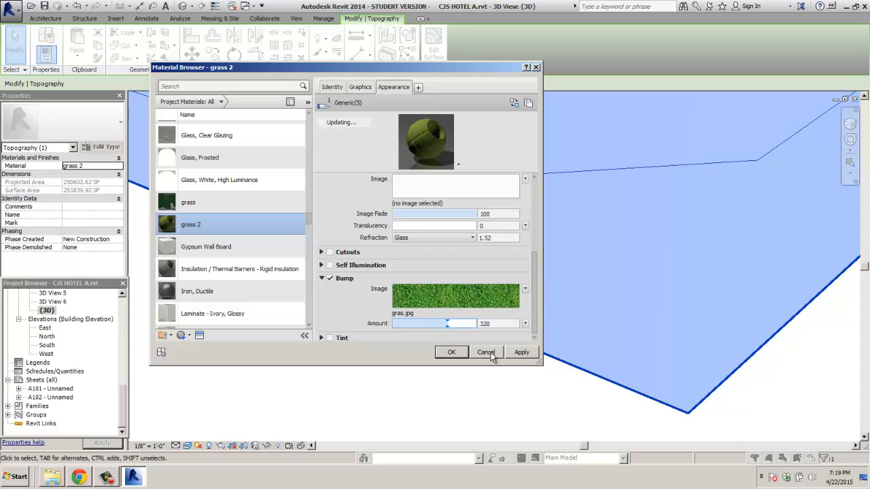
click(521, 352)
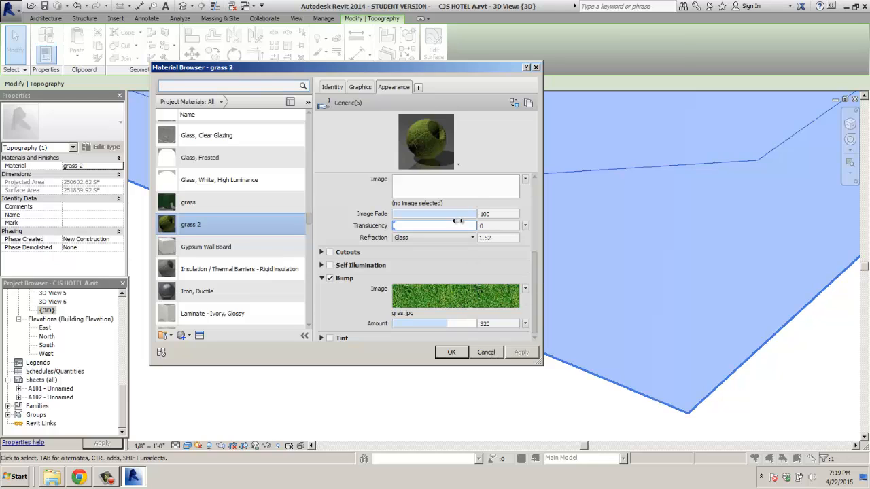
Step: Set image fade to 0, reload gras.jpg as the appearance image, and confirm
drag(469, 214, 384, 216)
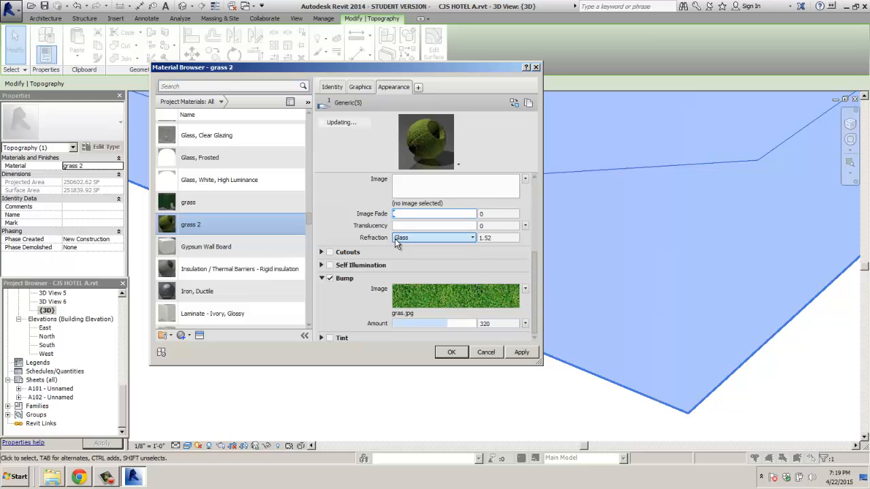
click(521, 352)
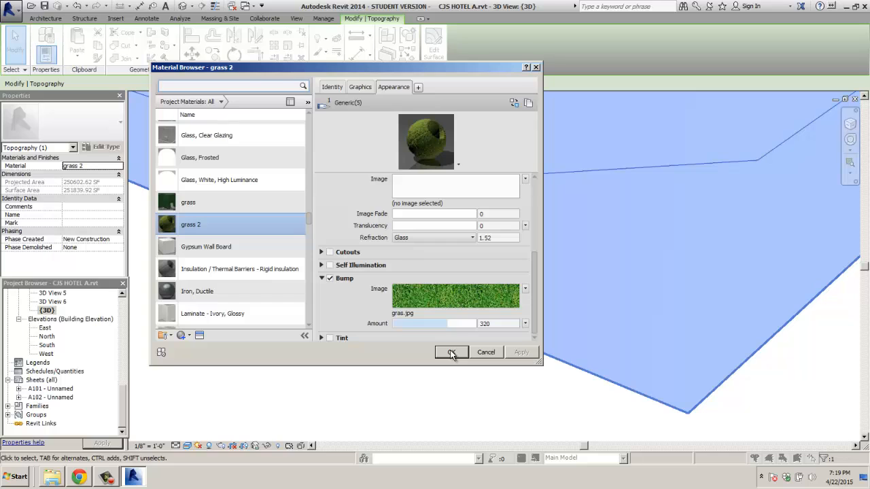
click(446, 190)
double_click(501, 153)
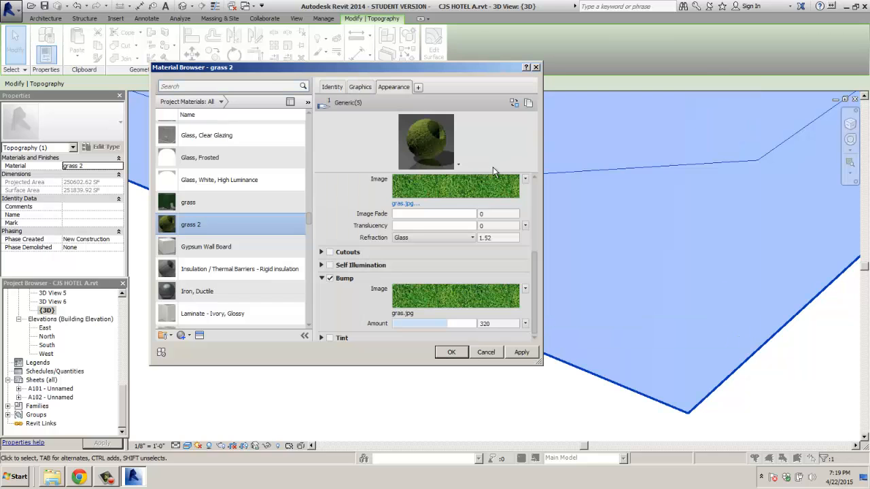
mouse_move(492, 189)
click(512, 354)
click(452, 352)
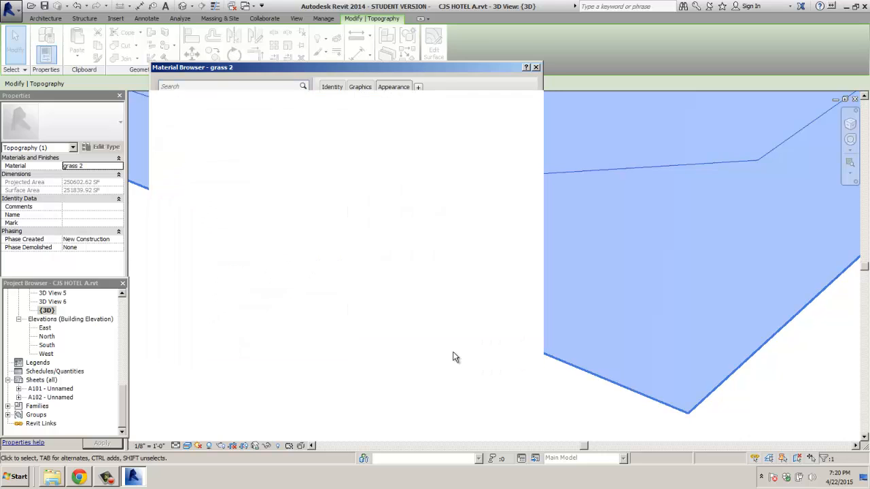
click(452, 360)
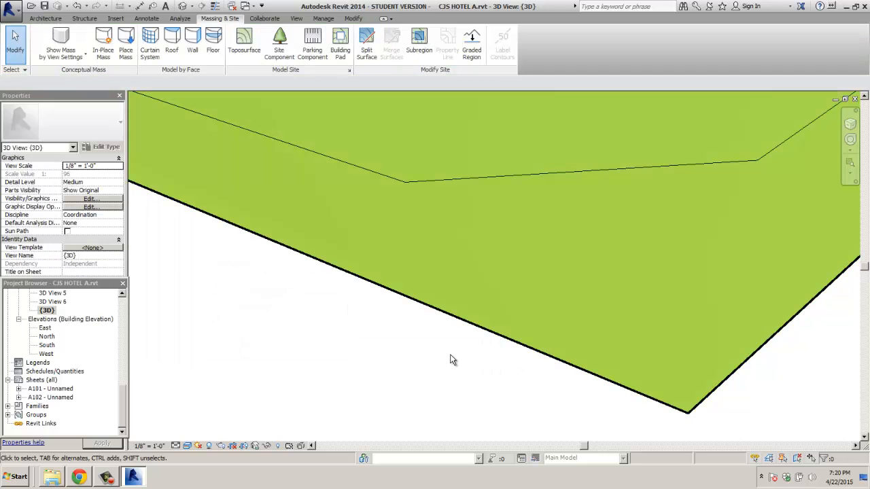
scroll(539, 333, up, 6)
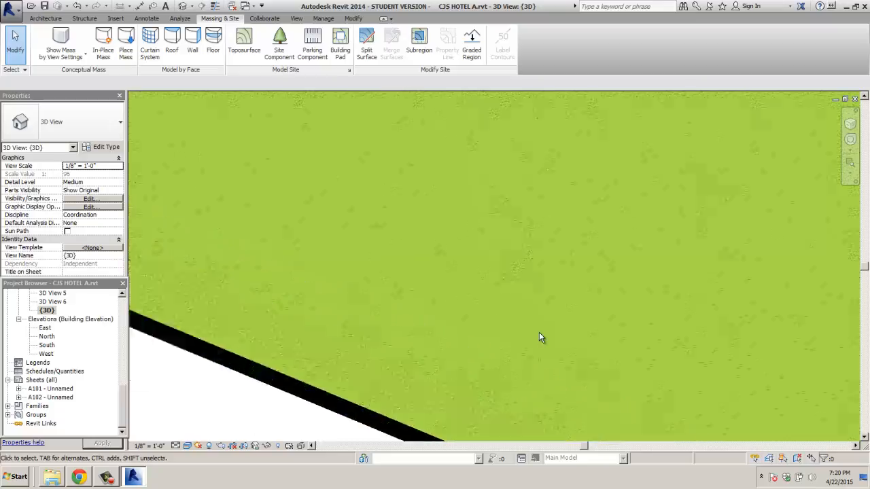
scroll(539, 332, up, 3)
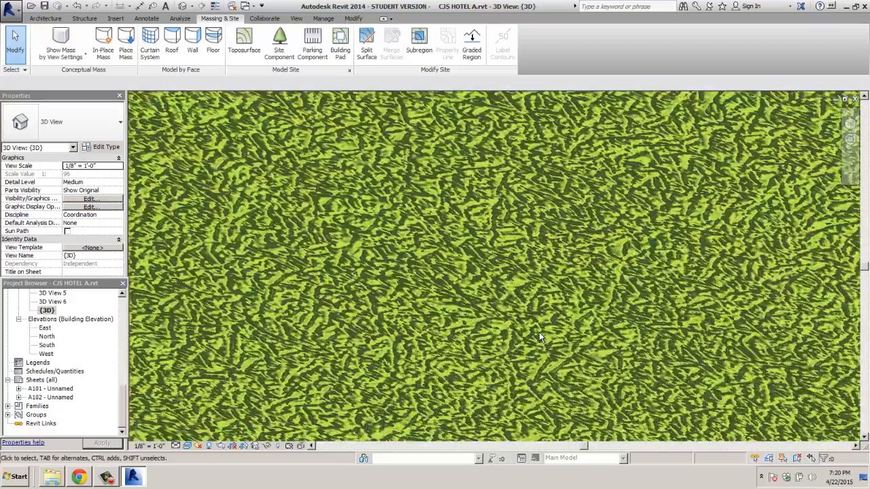
scroll(540, 334, down, 6)
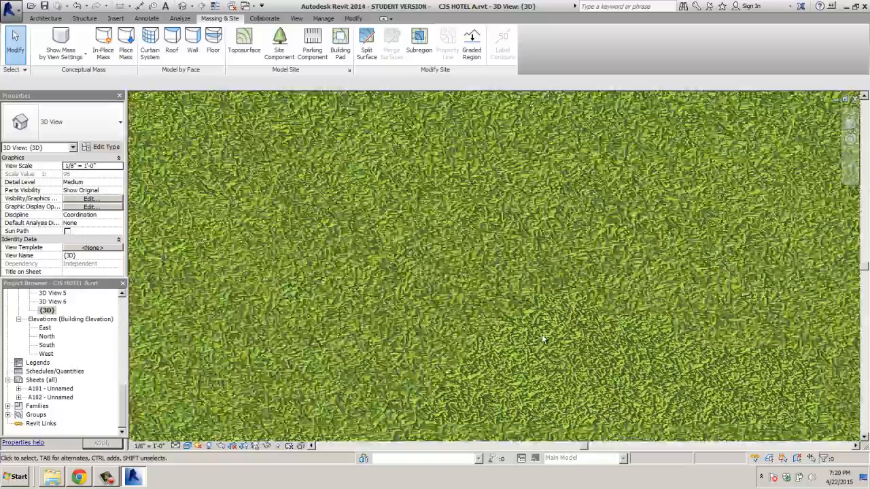
scroll(543, 341, down, 4)
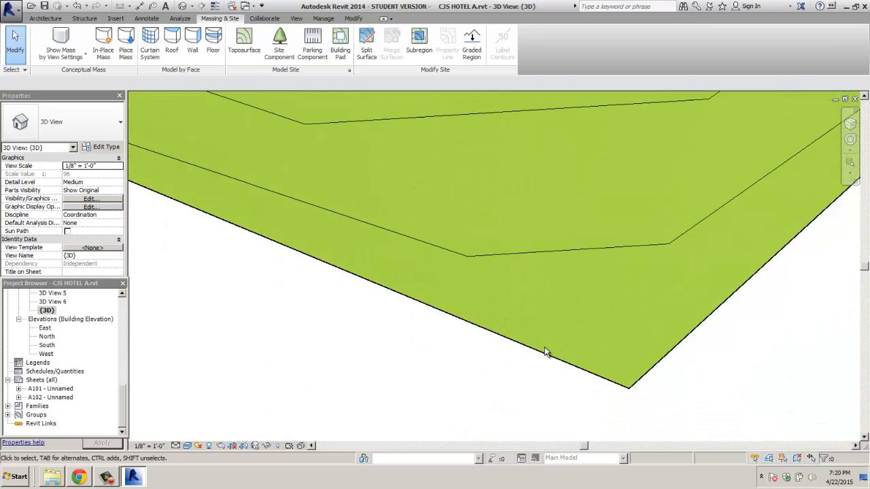
click(237, 228)
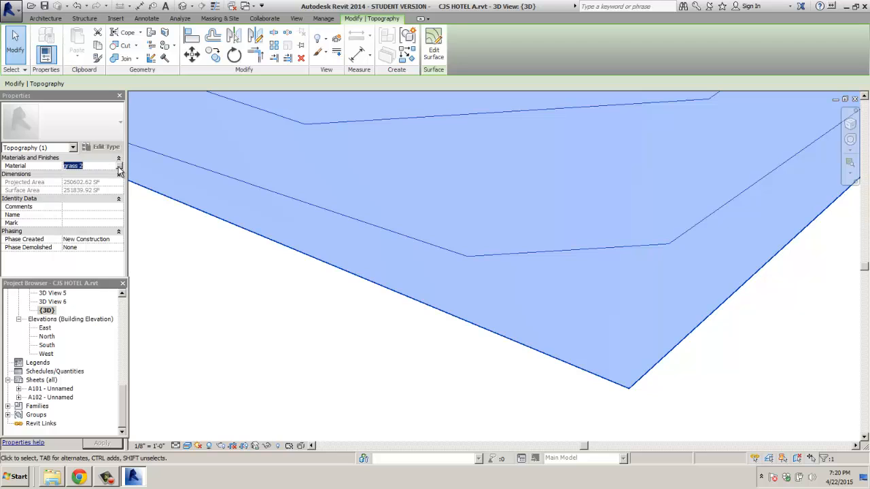
Step: Open grass 2's appearance settings and lower the transparency amount to 15
click(120, 166)
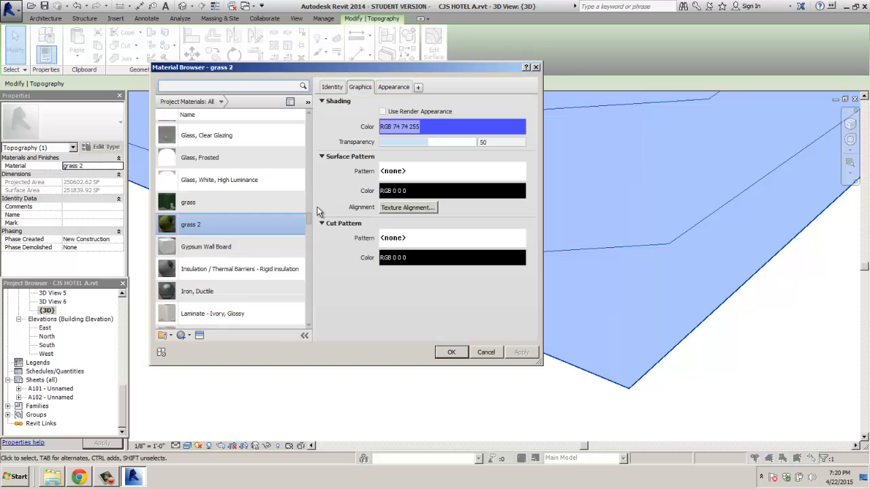
click(393, 88)
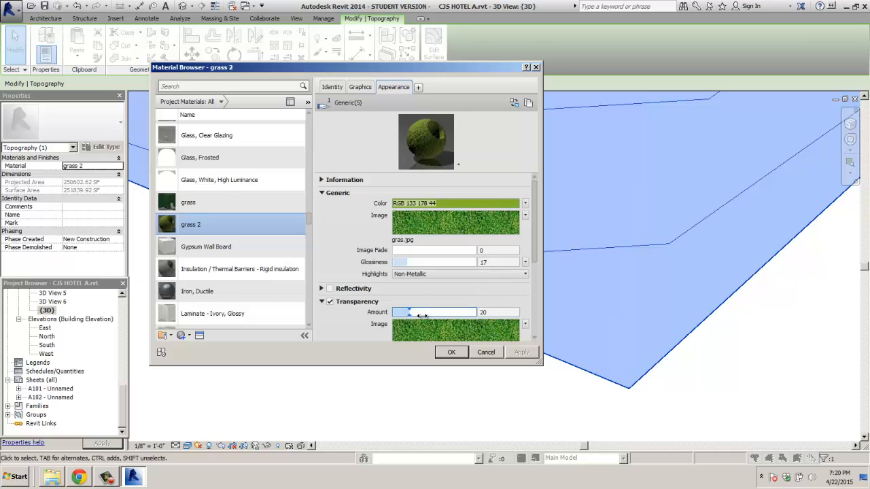
drag(534, 251, 536, 310)
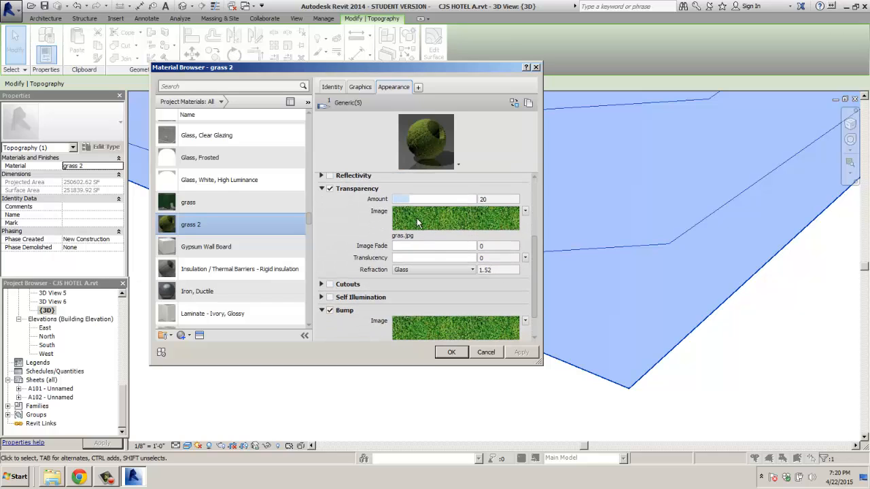
drag(410, 199, 404, 199)
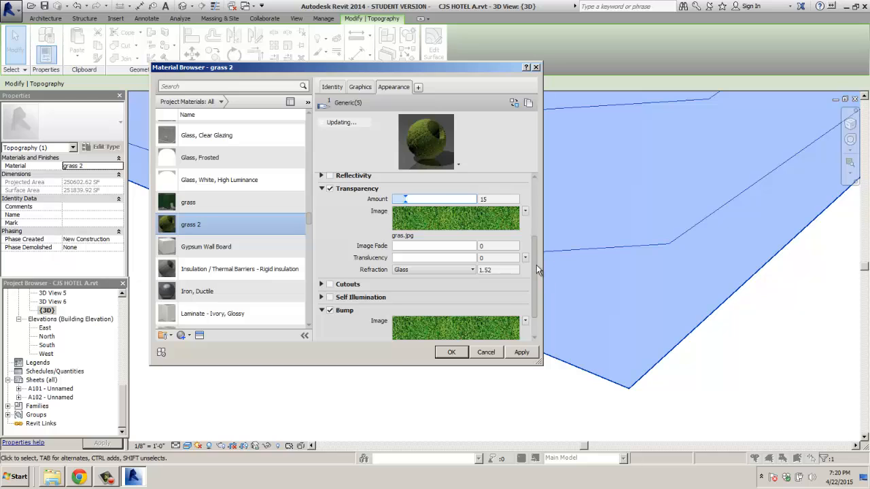
drag(536, 265, 536, 300)
Step: Set the bump amount to -827, apply it, and close the Material Browser
click(447, 323)
drag(449, 324, 422, 323)
click(520, 352)
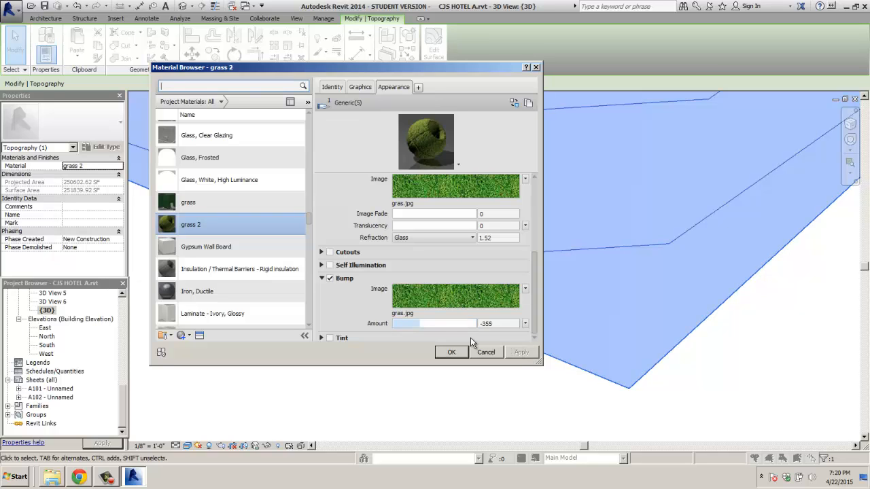
click(407, 323)
click(518, 353)
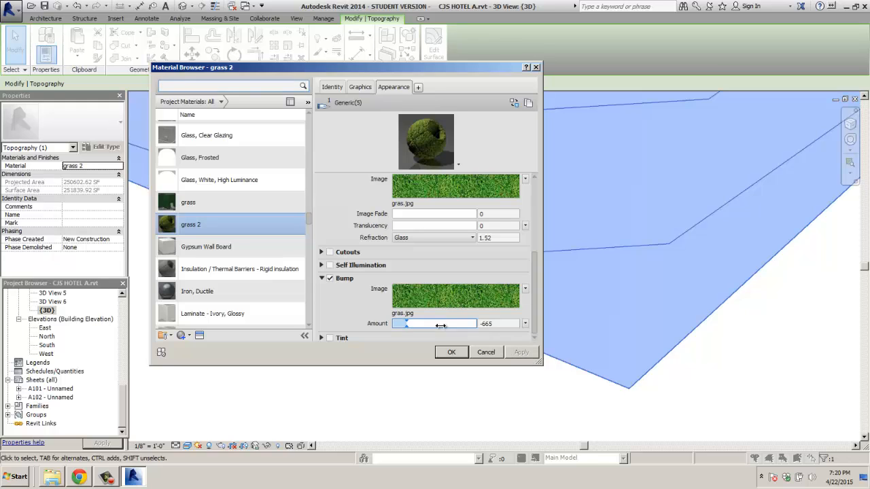
drag(407, 324, 399, 323)
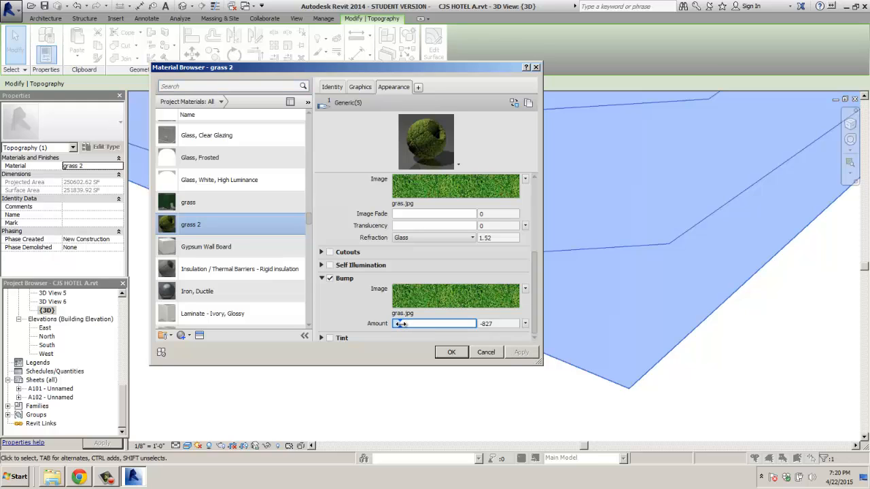
click(521, 352)
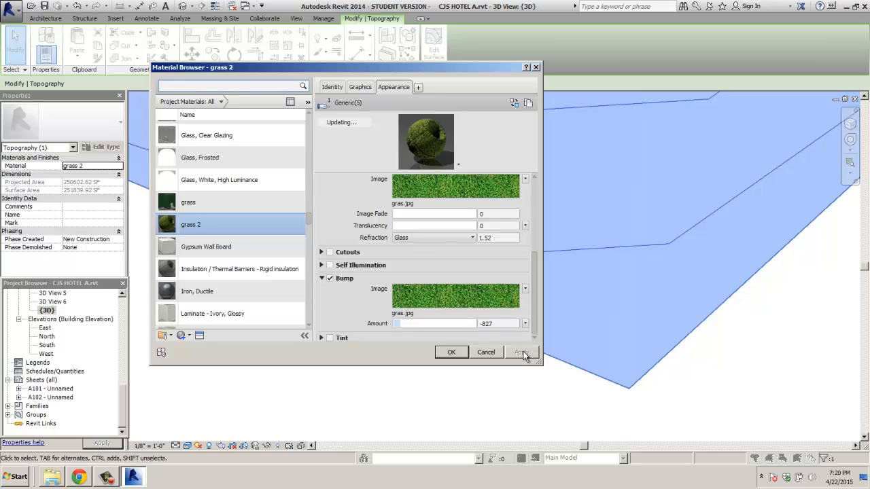
click(452, 352)
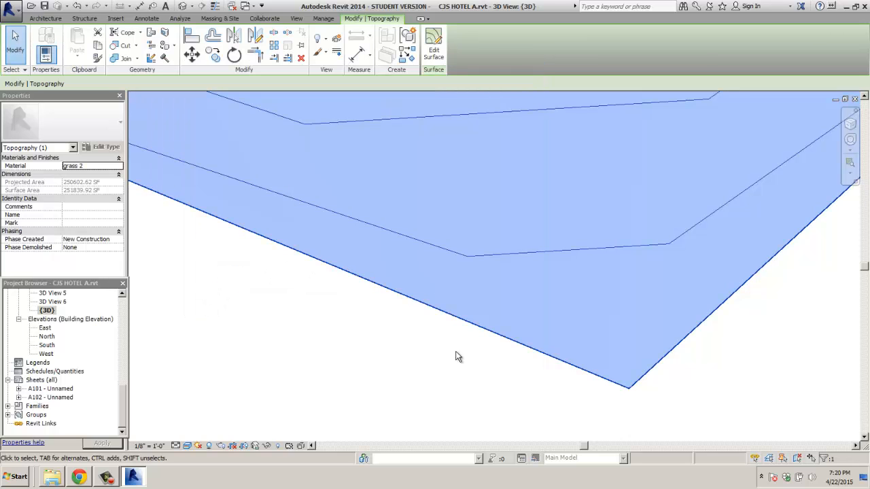
Step: Deselect and zoom to inspect the grass texture, then reselect the toposurface
click(455, 358)
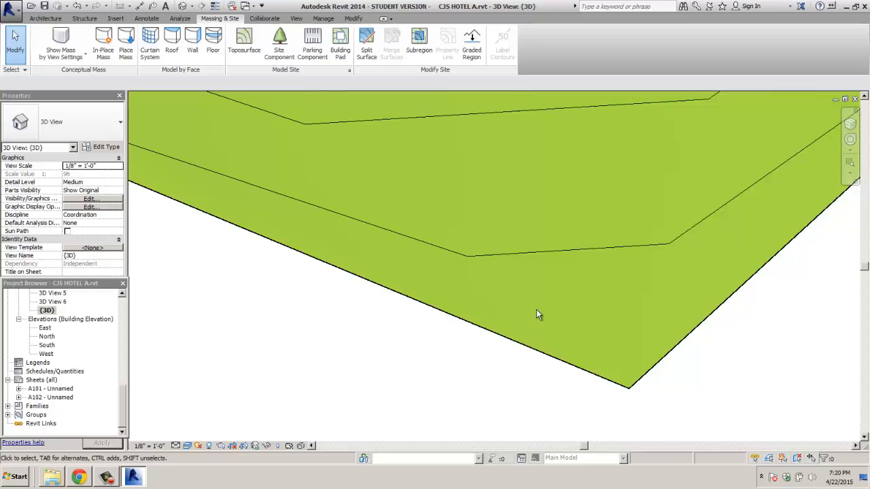
scroll(536, 314, down, 2)
scroll(536, 311, up, 5)
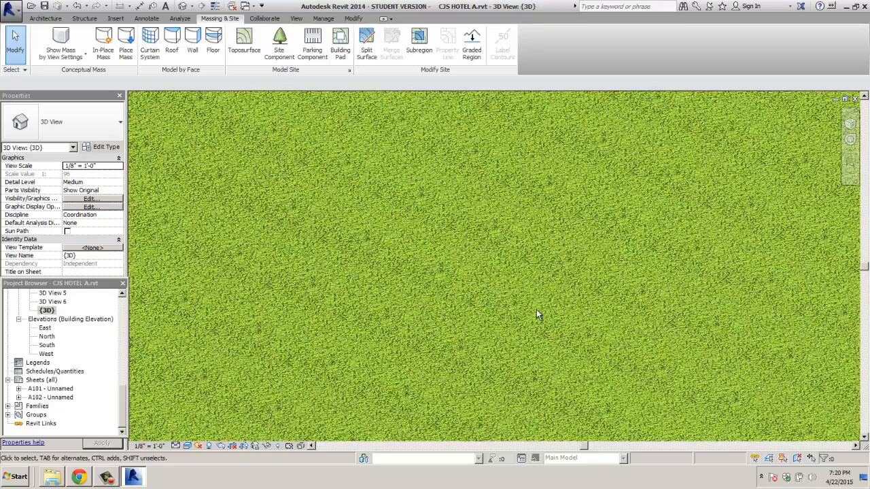
scroll(537, 312, down, 3)
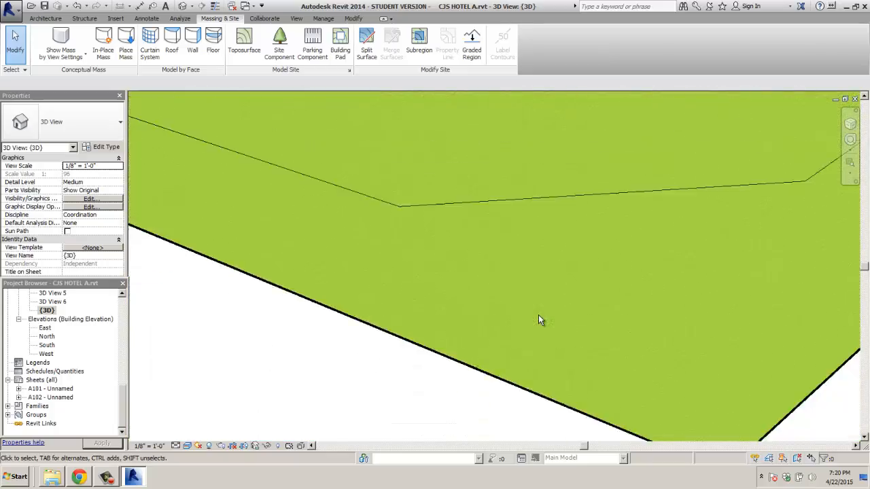
click(262, 264)
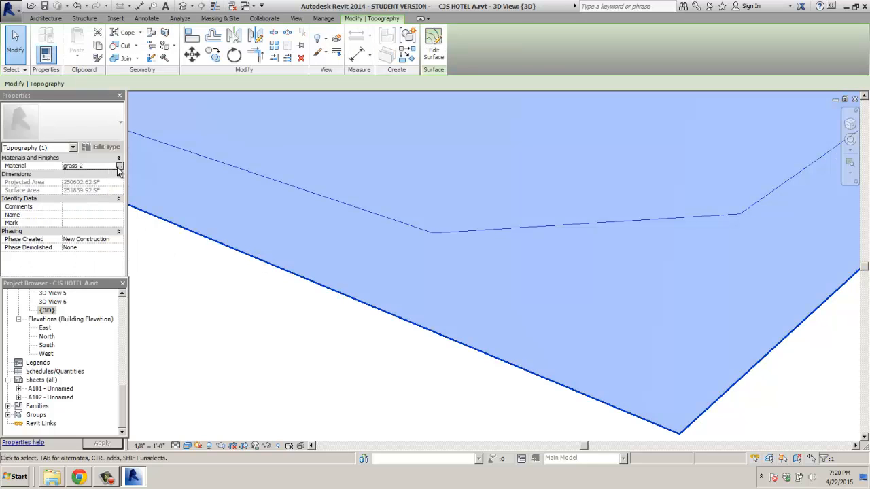
Step: Deepen grass 2's bump amount to -948, leaving translucency unchanged, and apply
click(119, 167)
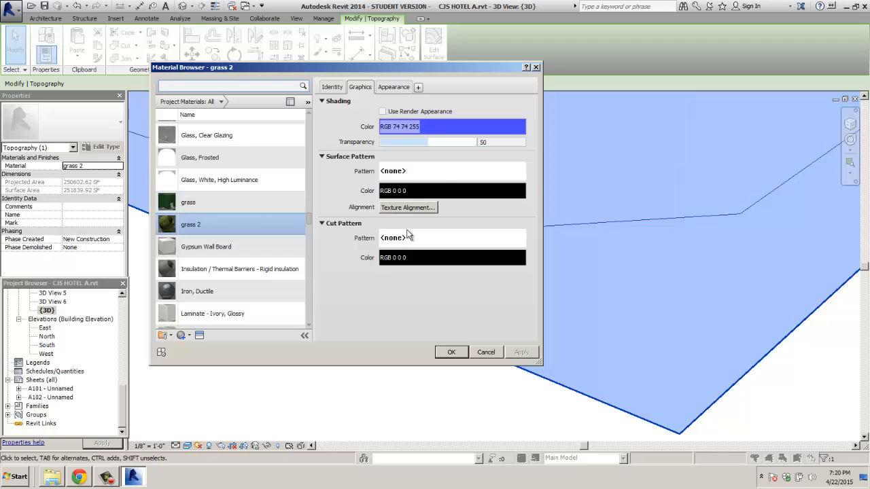
click(401, 87)
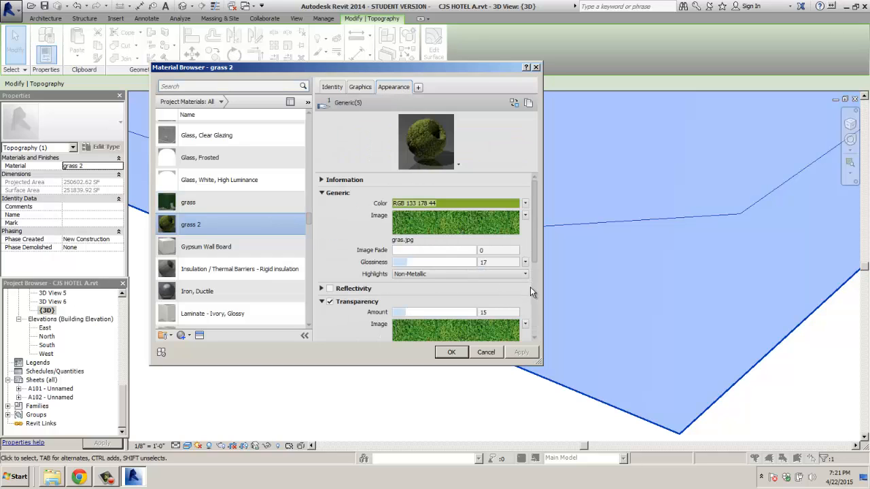
scroll(533, 258, down, 5)
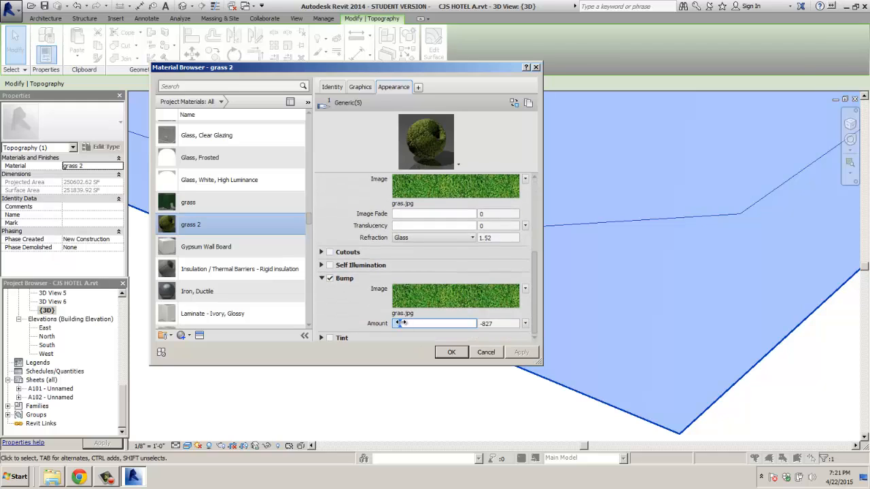
drag(402, 324, 396, 324)
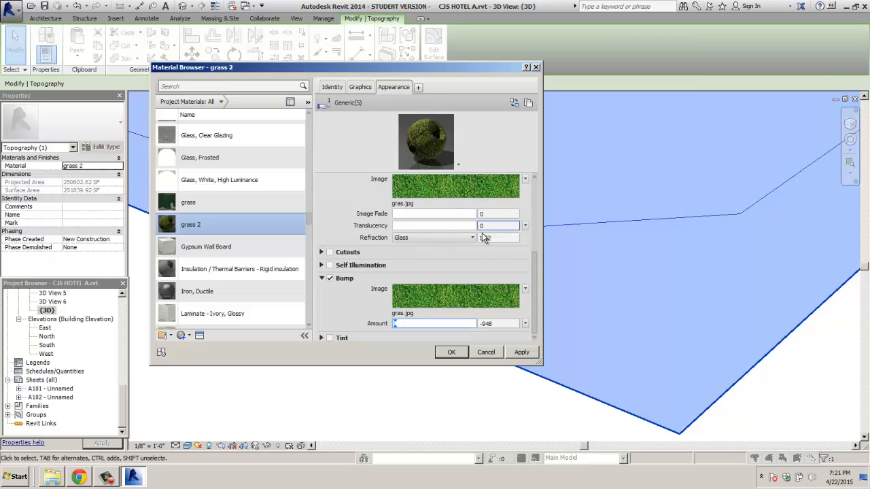
click(526, 226)
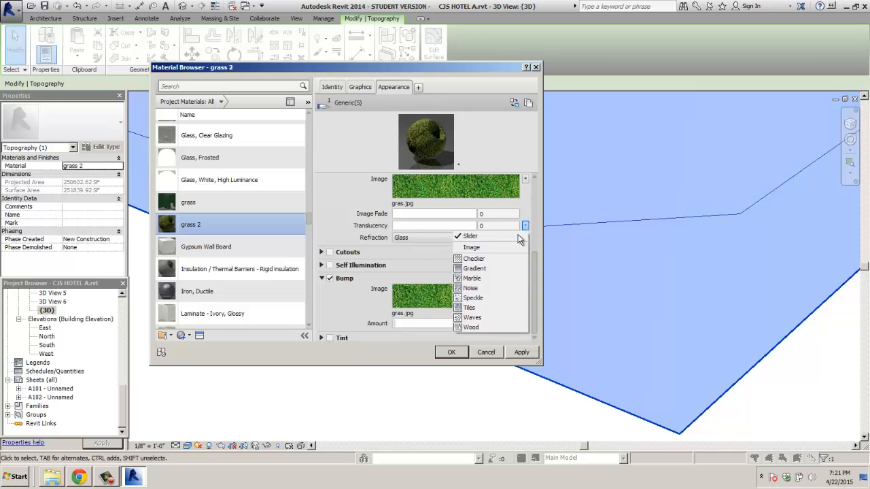
click(534, 294)
drag(534, 294, 537, 197)
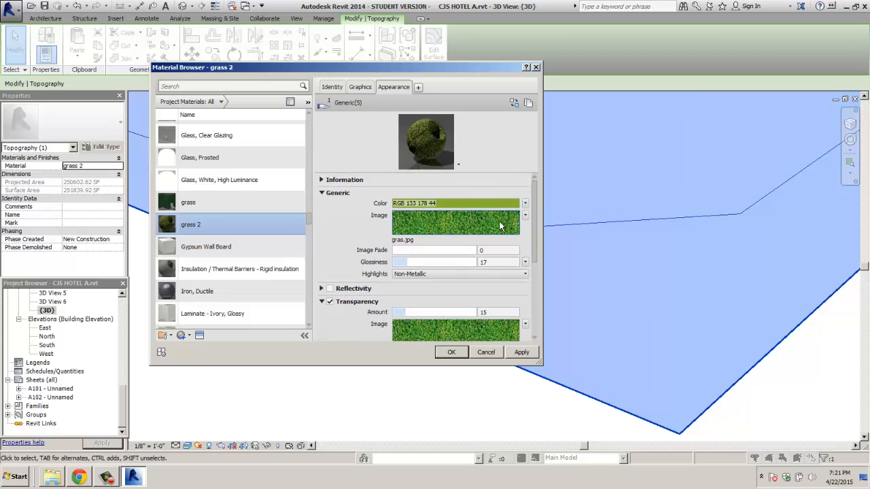
click(521, 352)
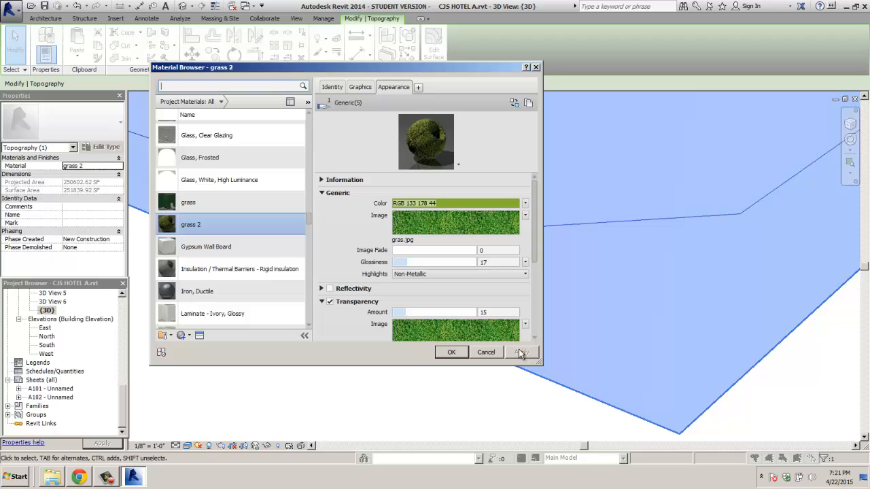
Step: Accept the material edits, then zoom and pan to inspect the coarser toposurface grass
click(333, 87)
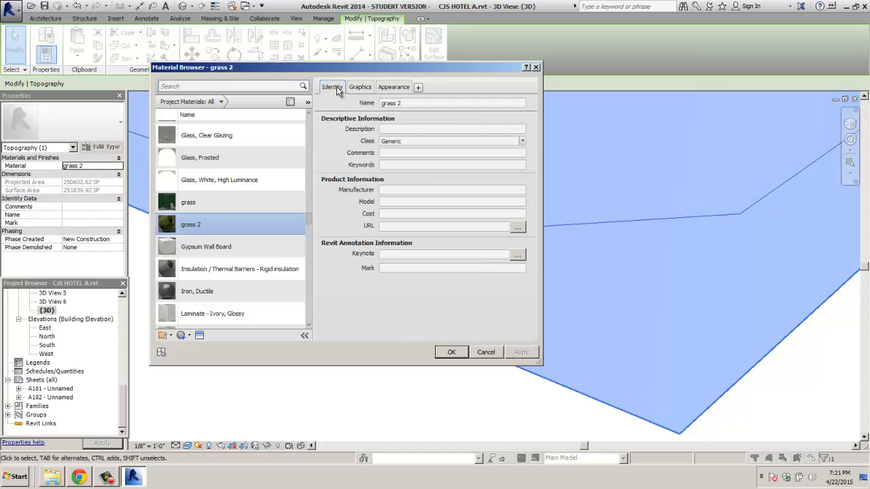
click(451, 352)
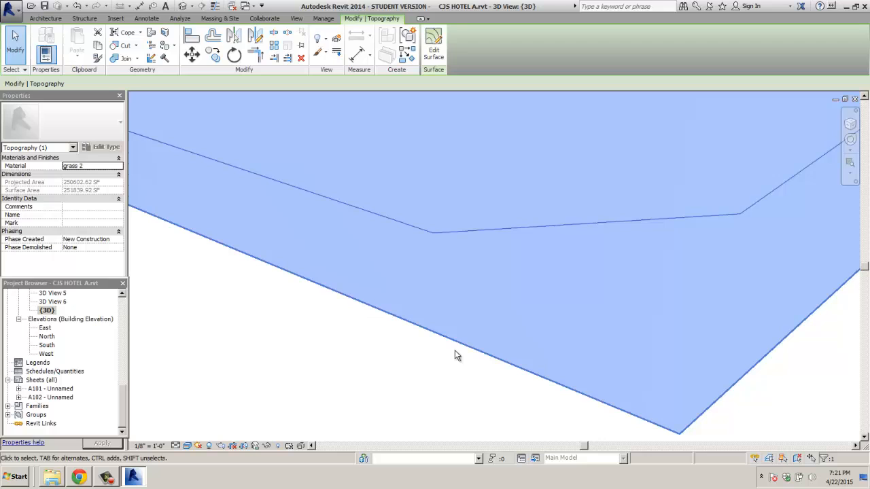
click(415, 353)
scroll(472, 295, up, 6)
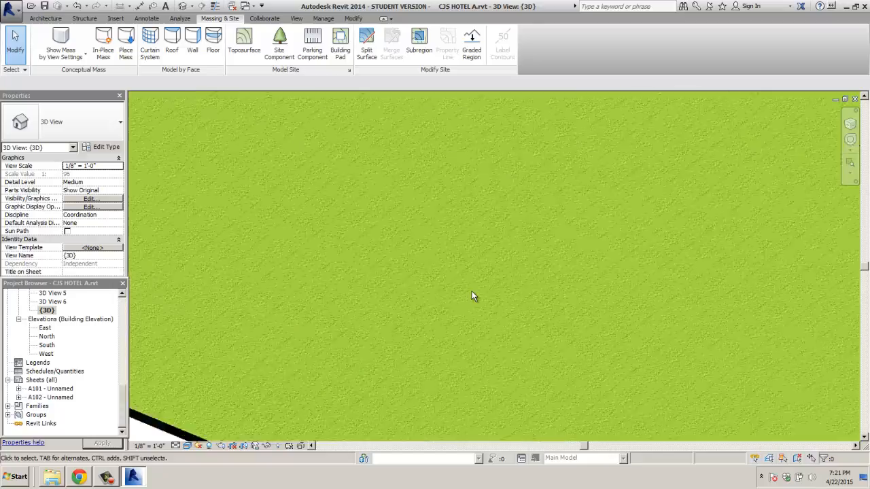
scroll(472, 296, up, 2)
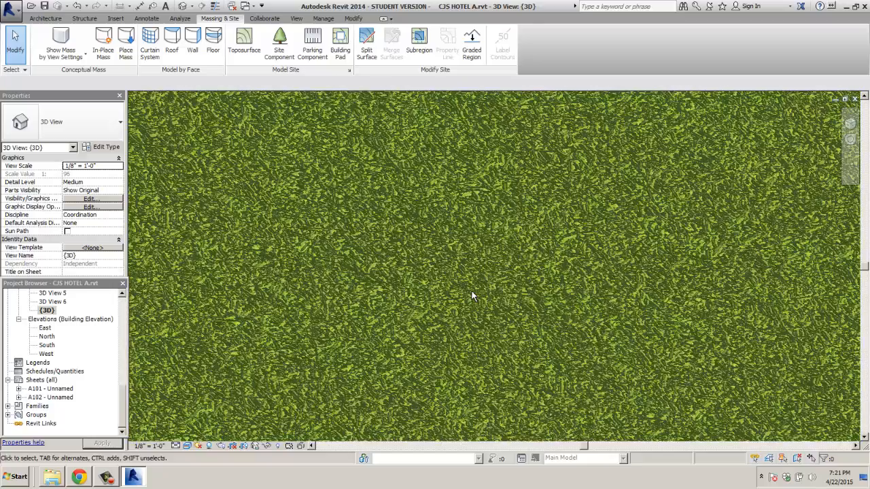
scroll(471, 292, up, 3)
scroll(473, 288, down, 6)
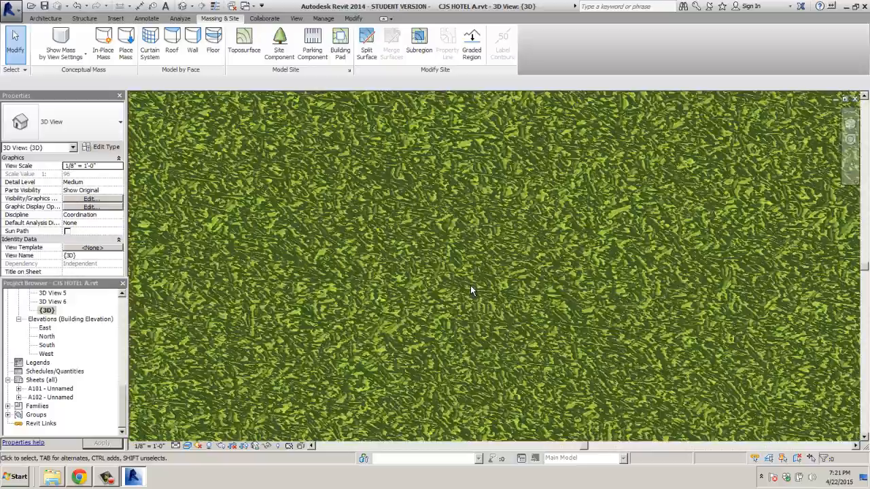
scroll(471, 292, down, 6)
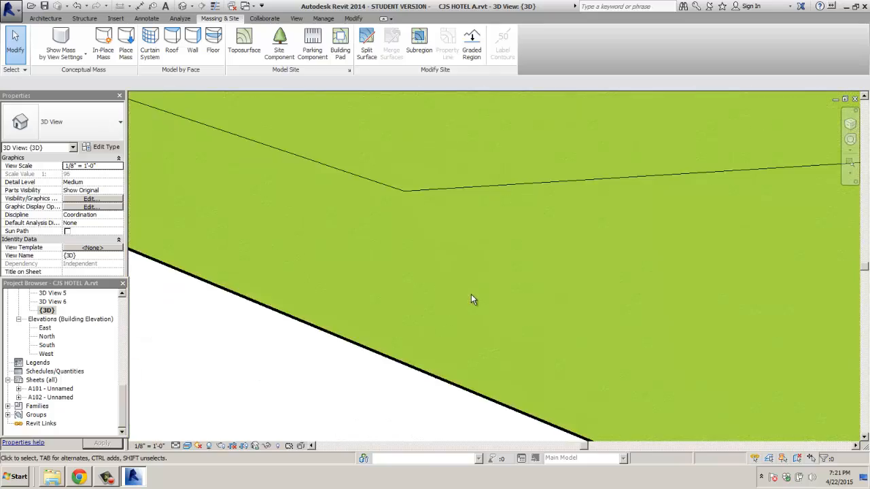
middle_drag(299, 311, 445, 345)
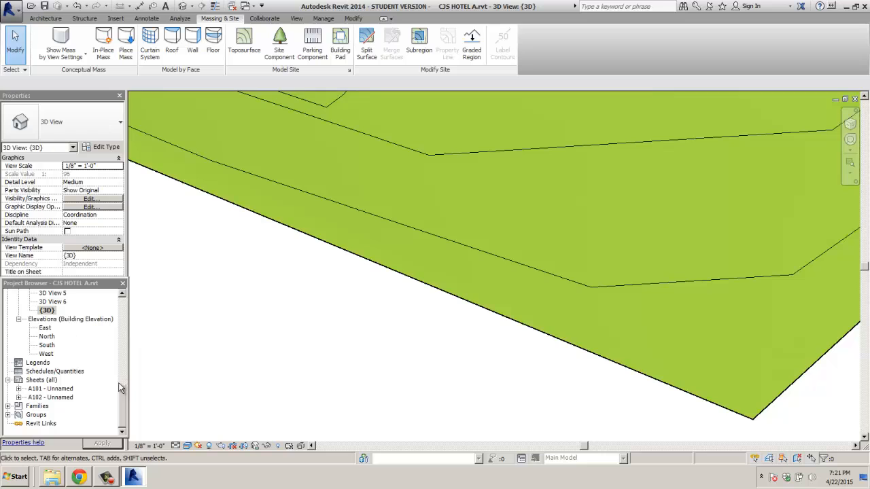
Step: In the Site floor plan, start a subregion and draw a rectangular lot boundary below the hotel
scroll(102, 340, up, 10)
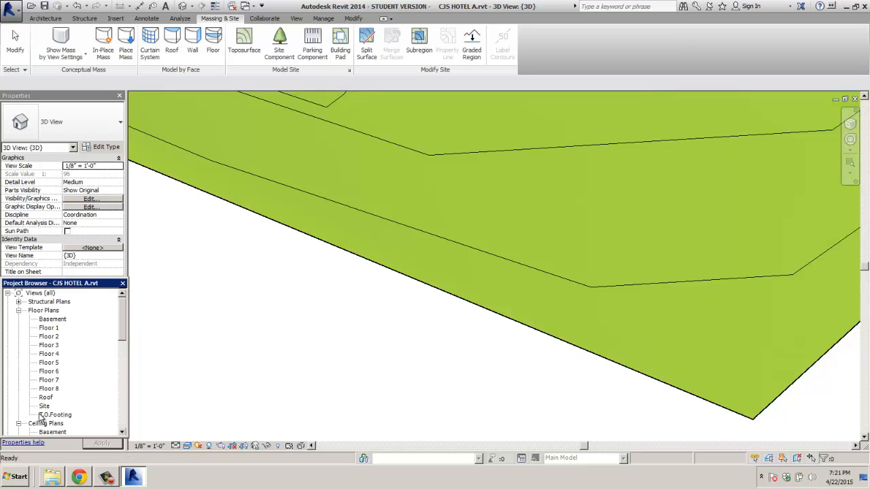
double_click(44, 407)
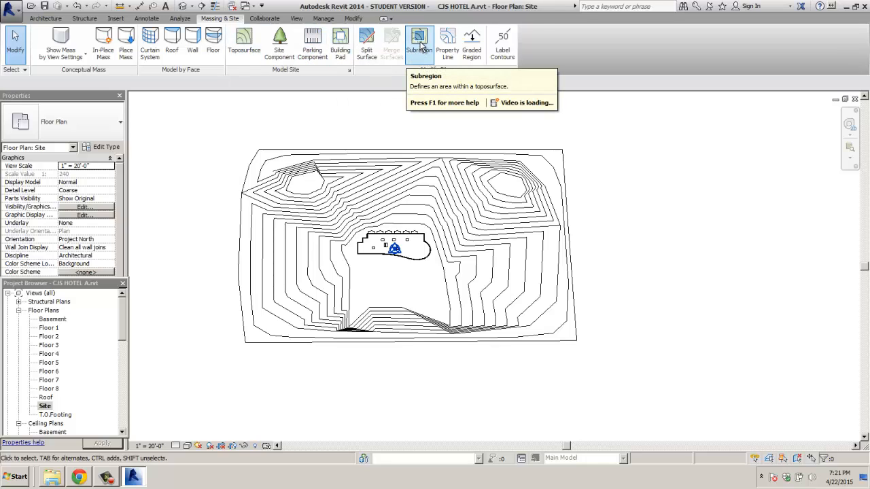
click(419, 39)
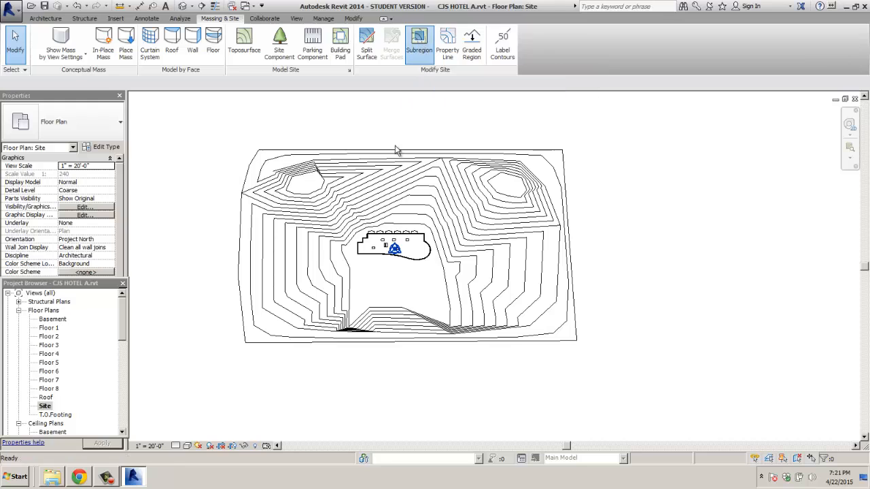
scroll(384, 280, up, 3)
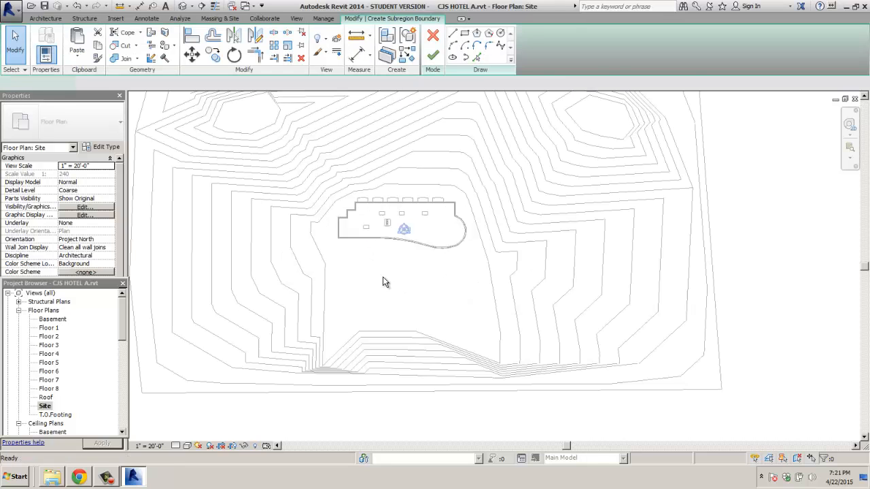
click(468, 35)
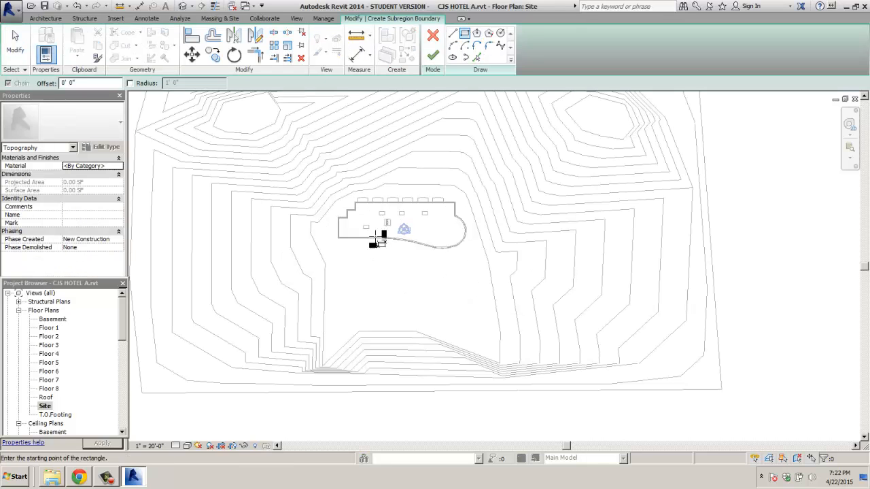
click(334, 262)
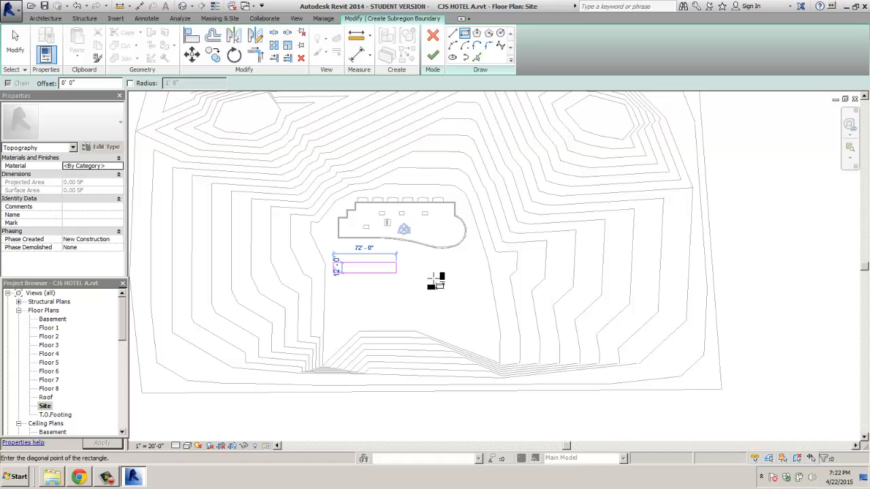
click(477, 326)
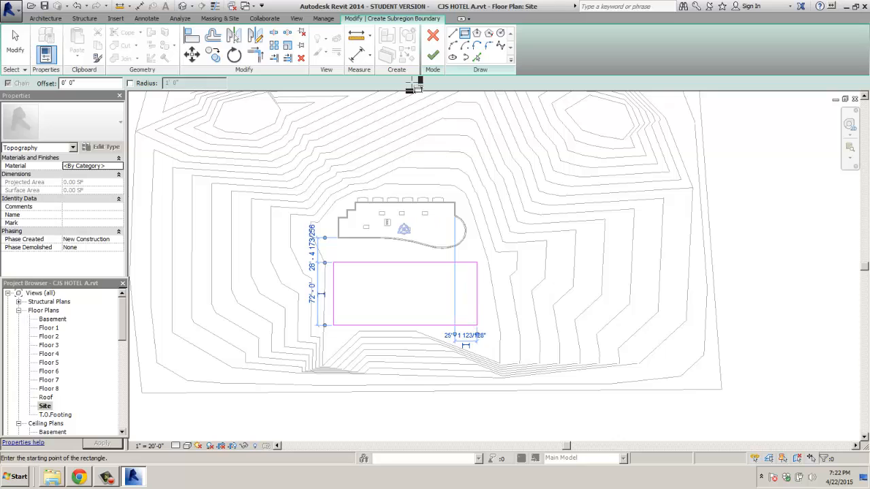
Step: Sketch a driveway strip from the lot's bottom edge down to the site edge
click(452, 34)
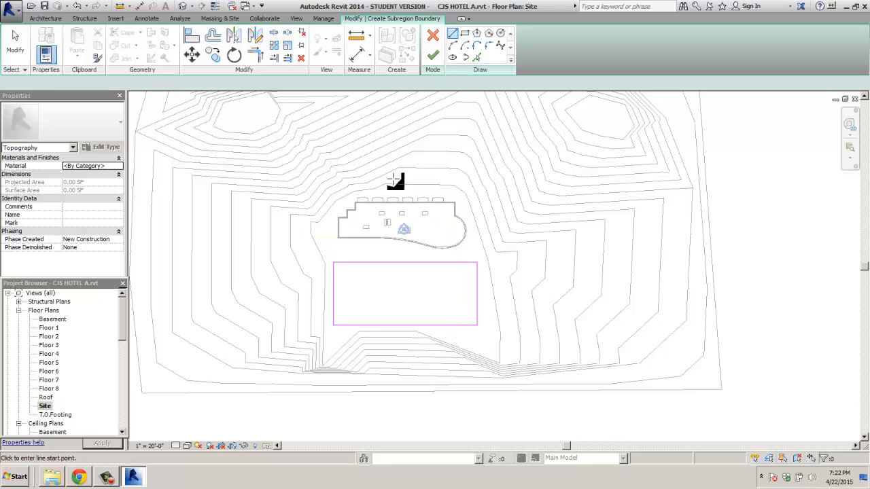
click(382, 326)
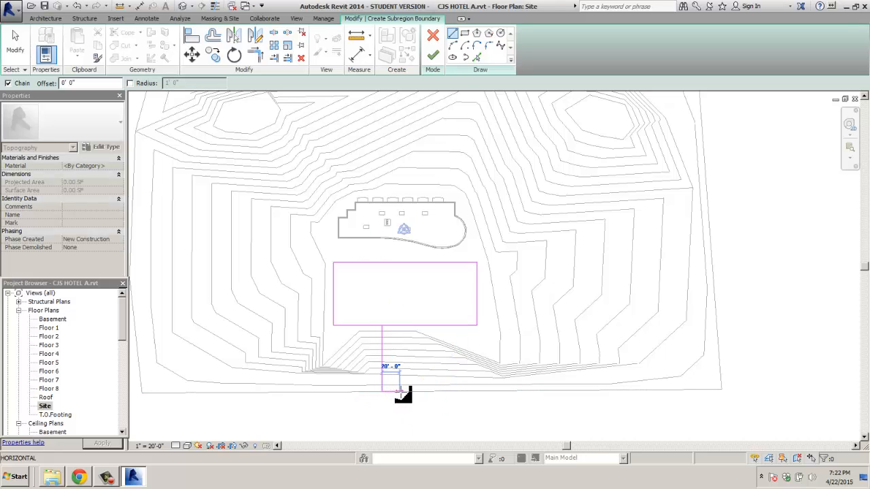
click(405, 393)
click(404, 391)
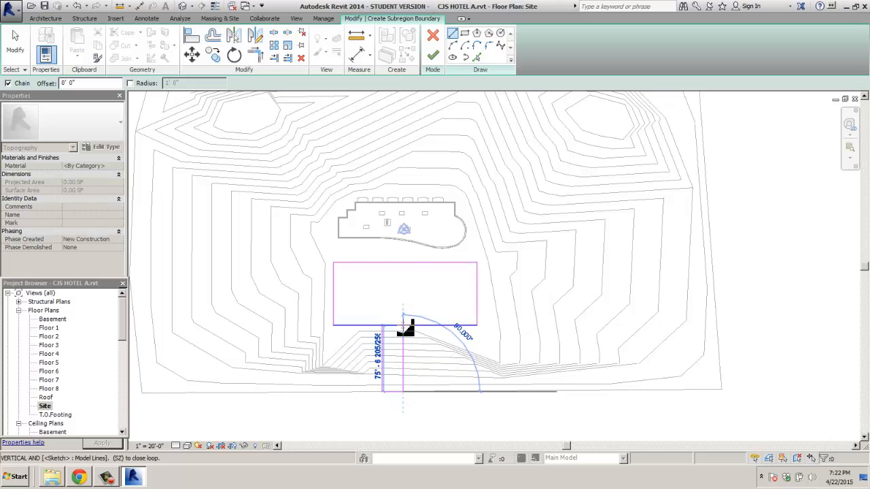
click(404, 325)
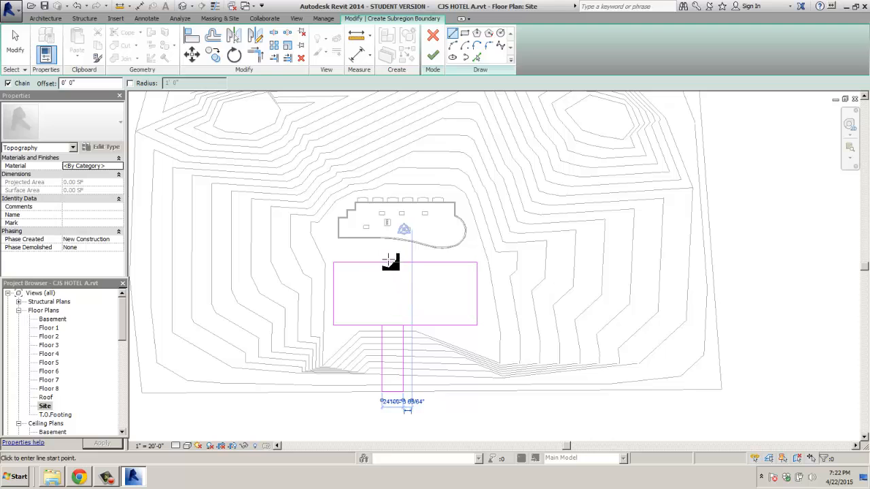
scroll(374, 259, up, 5)
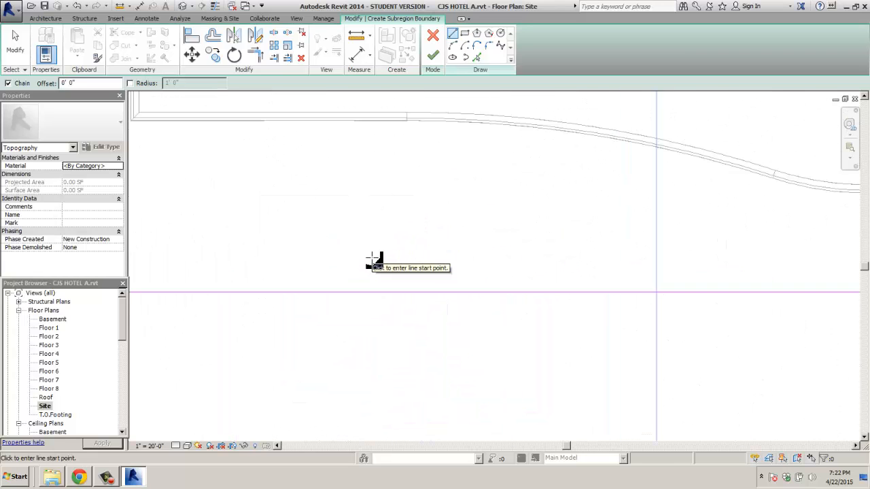
scroll(374, 260, down, 4)
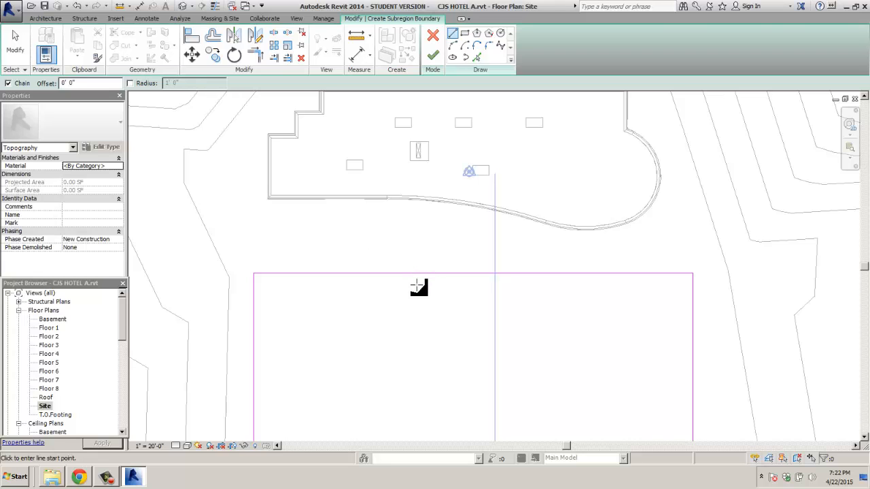
scroll(416, 287, down, 2)
scroll(408, 284, down, 1)
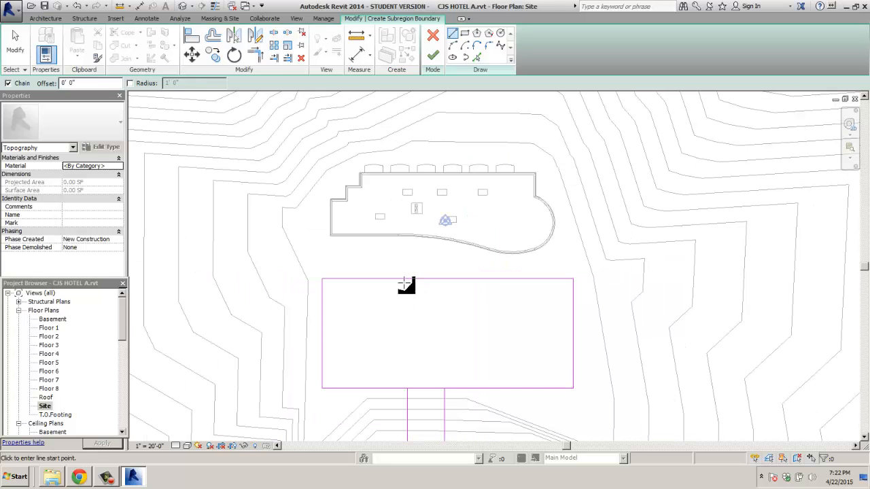
Step: Split the bottom edge at the driveway and delete the segment across the opening
click(273, 32)
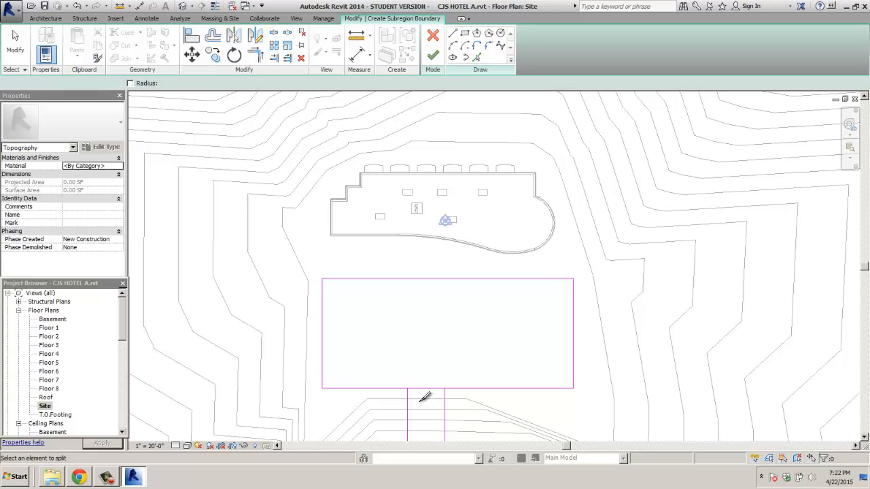
click(408, 388)
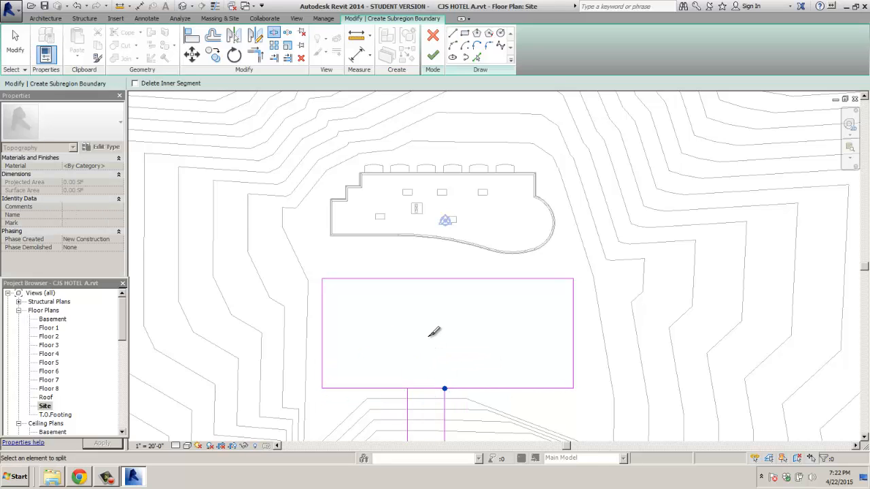
key(Escape)
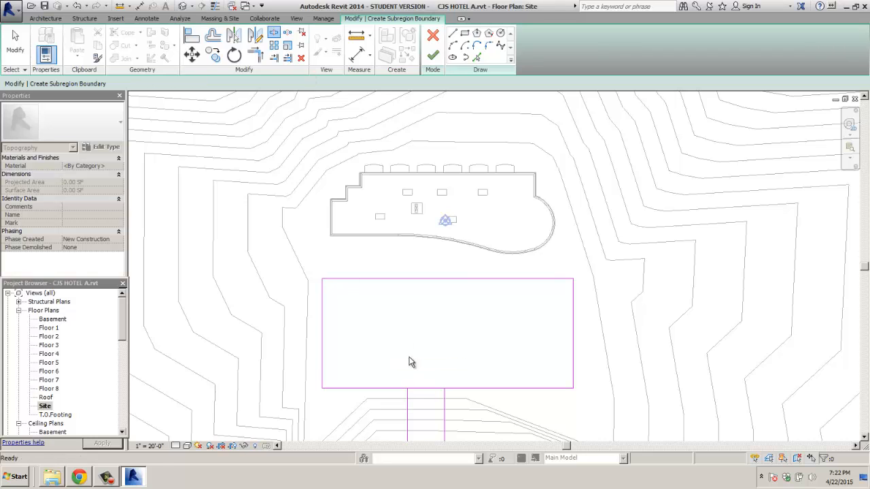
click(427, 390)
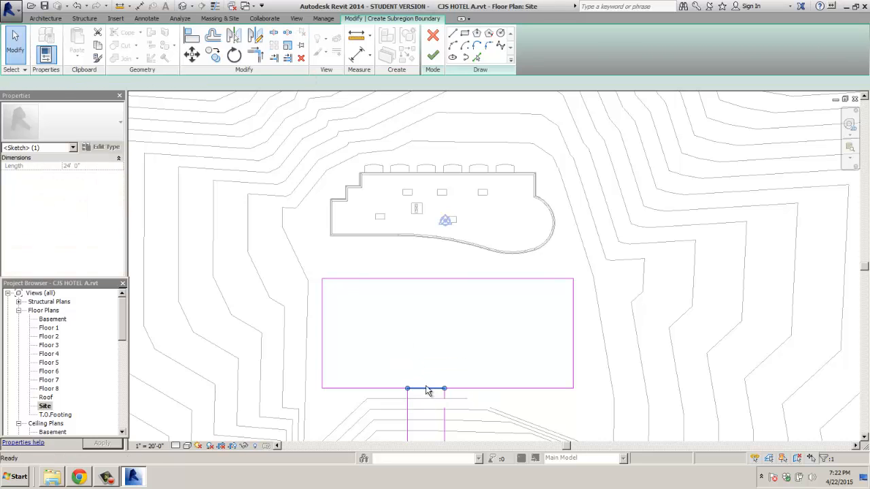
key(Delete)
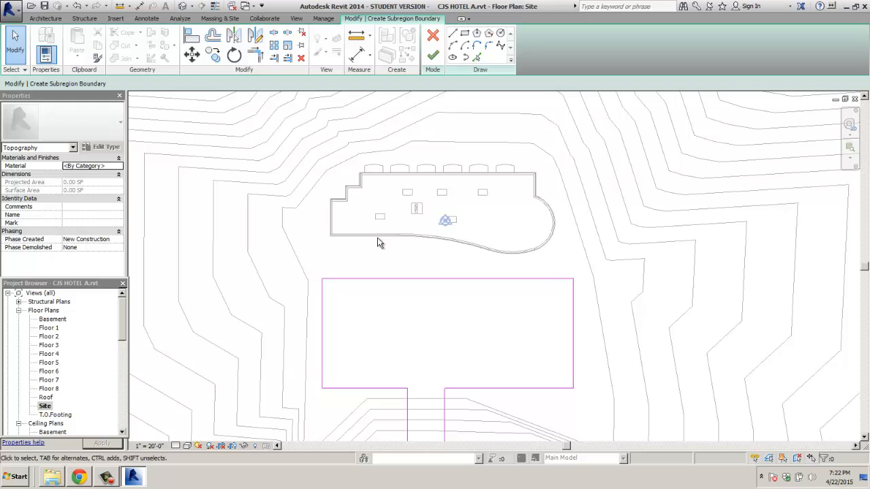
scroll(377, 239, down, 2)
scroll(370, 245, up, 5)
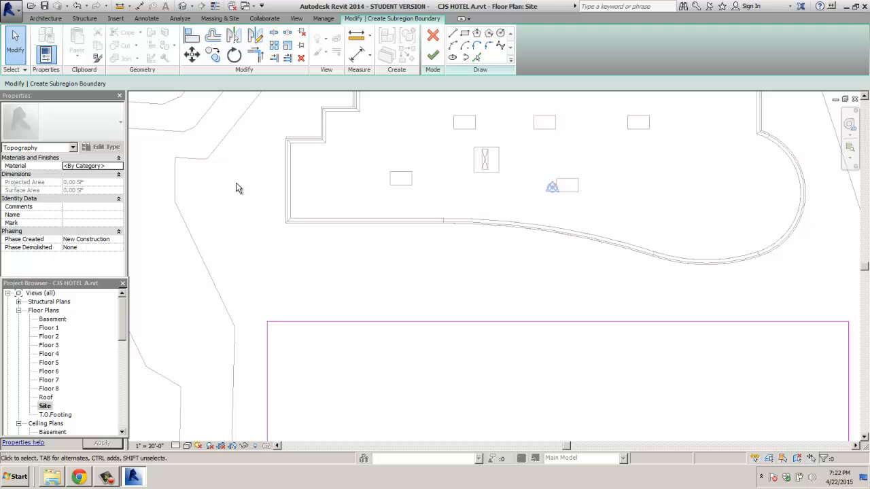
Step: Sketch the walkway's two sides and end from the lot's top edge up to the hotel
click(453, 34)
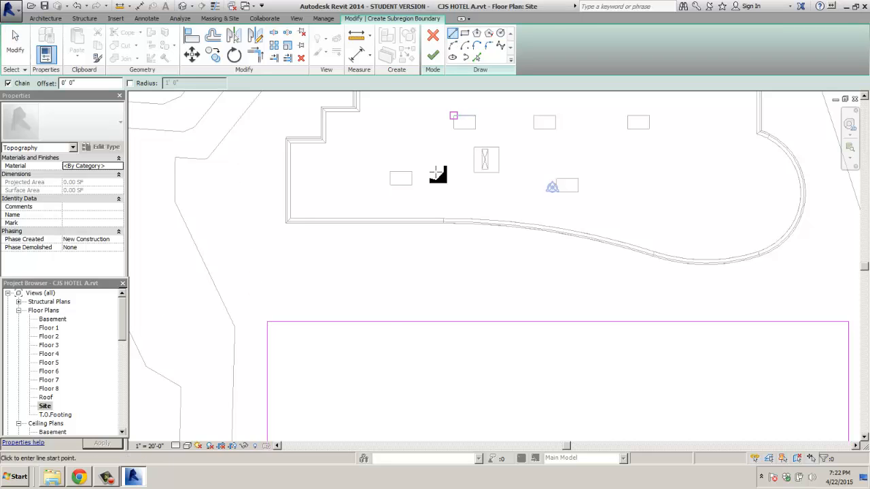
click(361, 322)
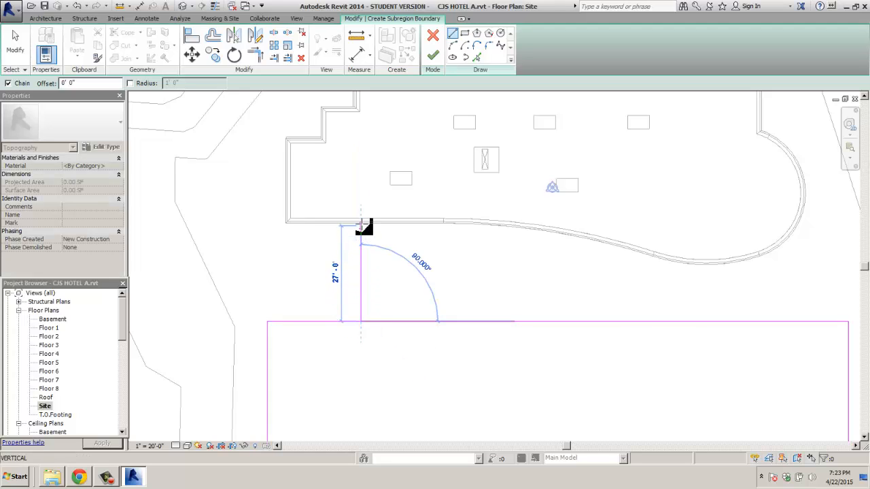
click(361, 224)
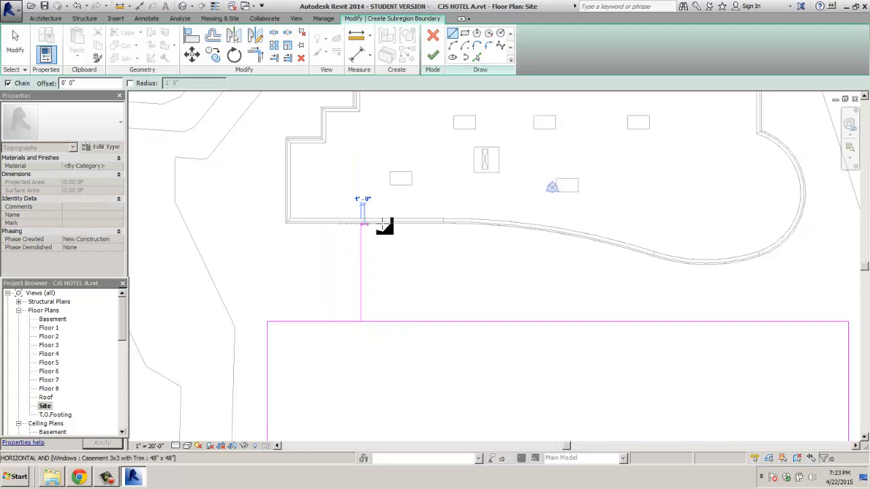
click(411, 224)
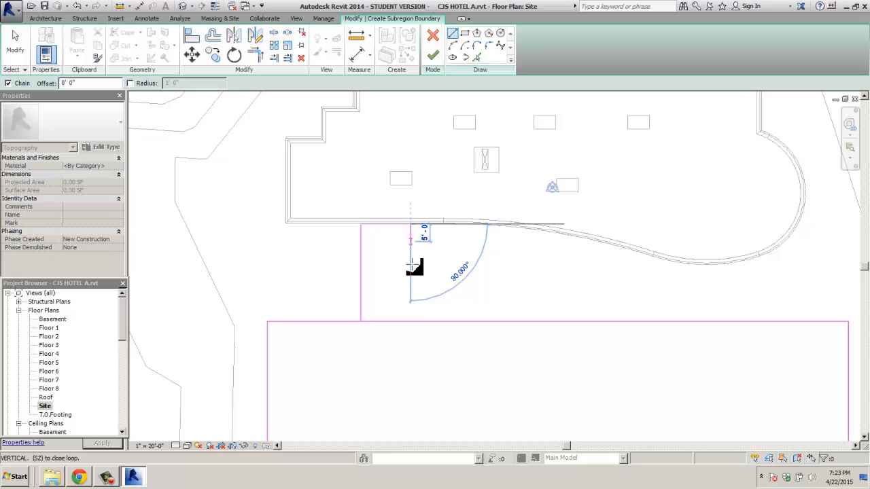
click(411, 321)
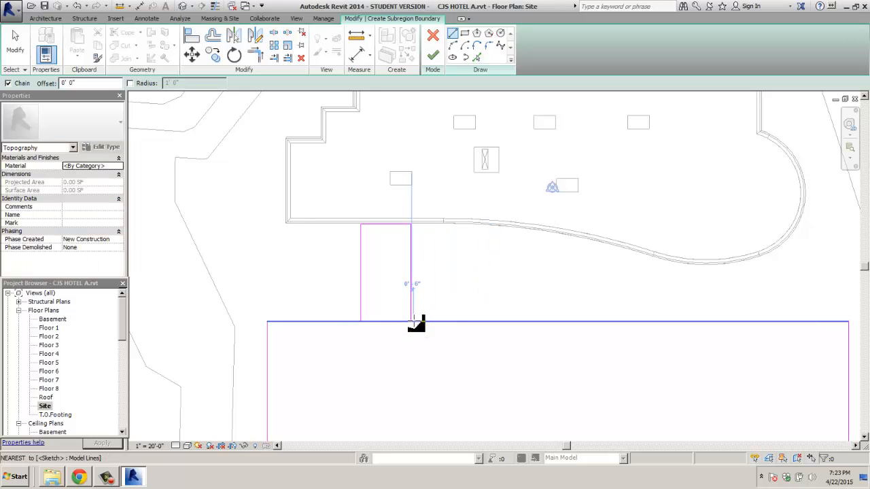
key(Escape)
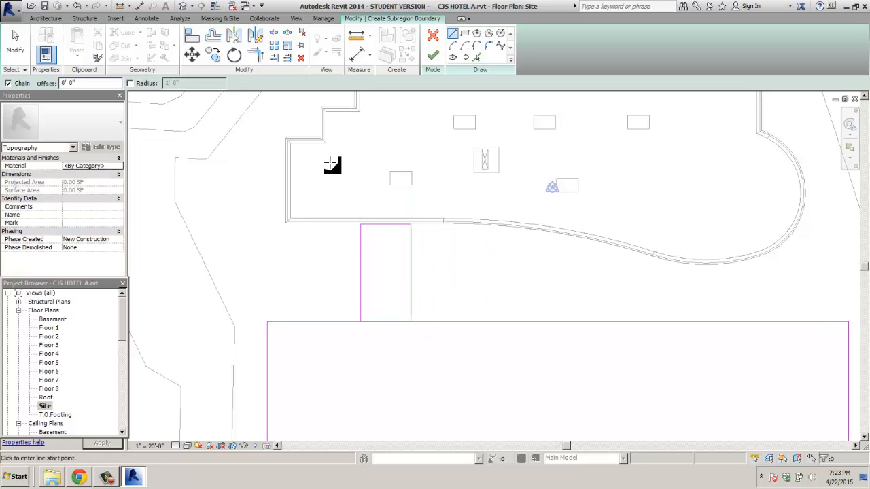
Step: Split the lot's top edge and remove the piece crossing the walkway, then view the whole lot
click(274, 34)
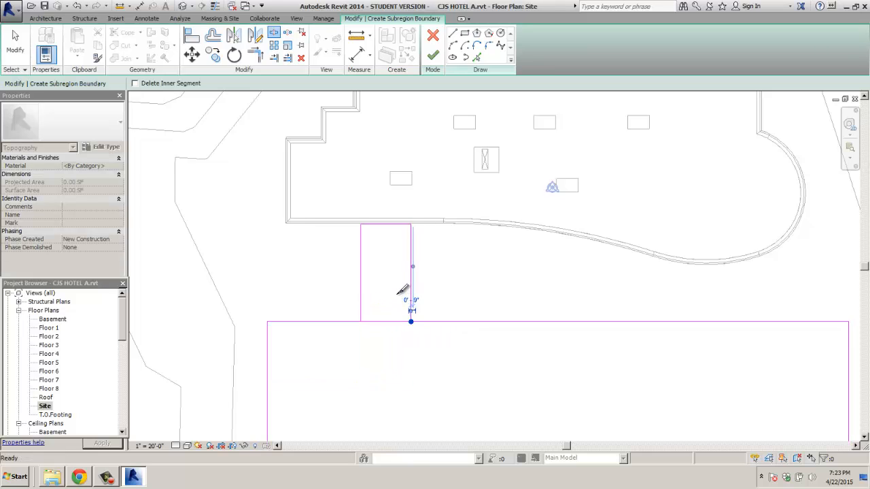
key(Escape)
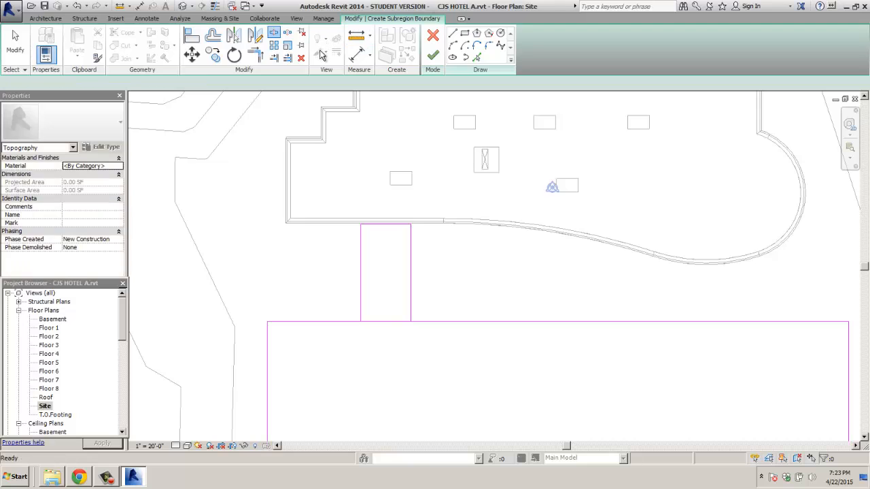
key(Escape)
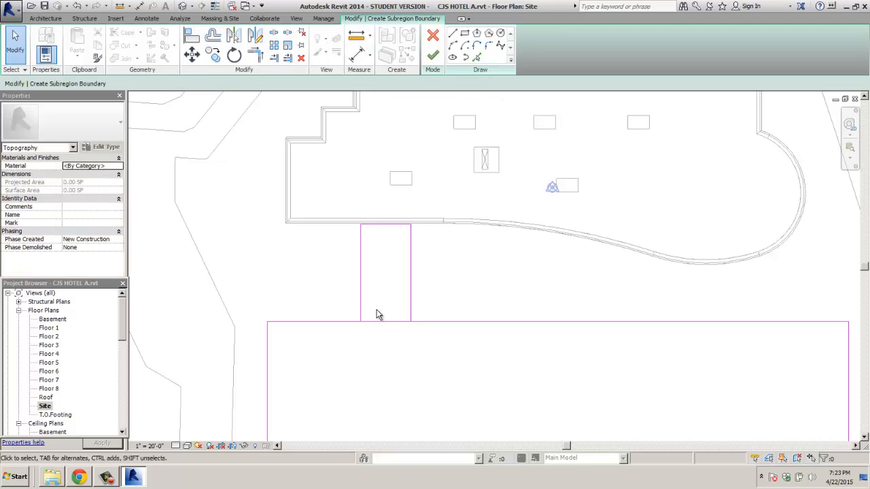
click(379, 321)
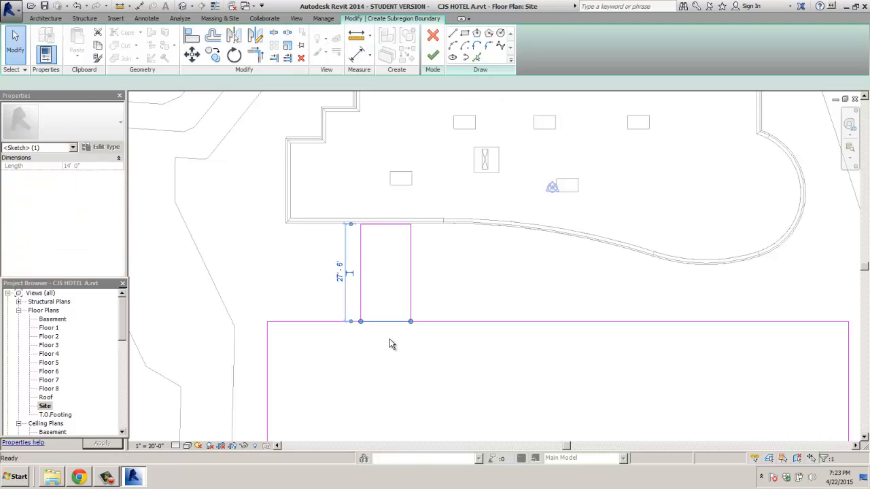
click(412, 354)
scroll(425, 346, down, 2)
middle_drag(425, 346, 429, 206)
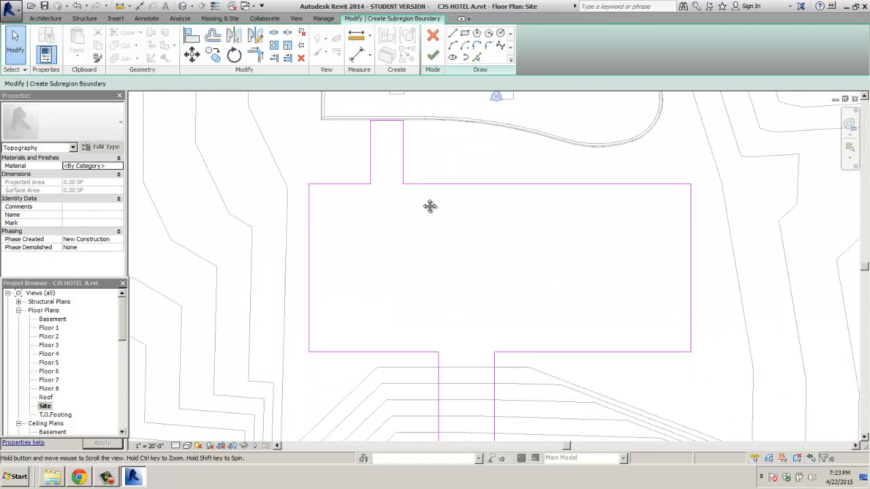
Step: Finish the parking subregion and assign it Concrete - Cast-in-Place Concrete
click(433, 54)
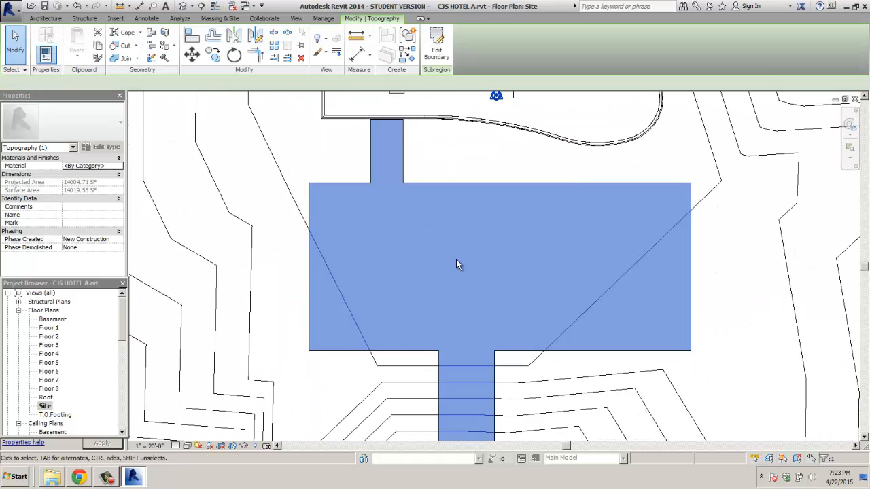
scroll(460, 251, down, 1)
scroll(462, 250, down, 2)
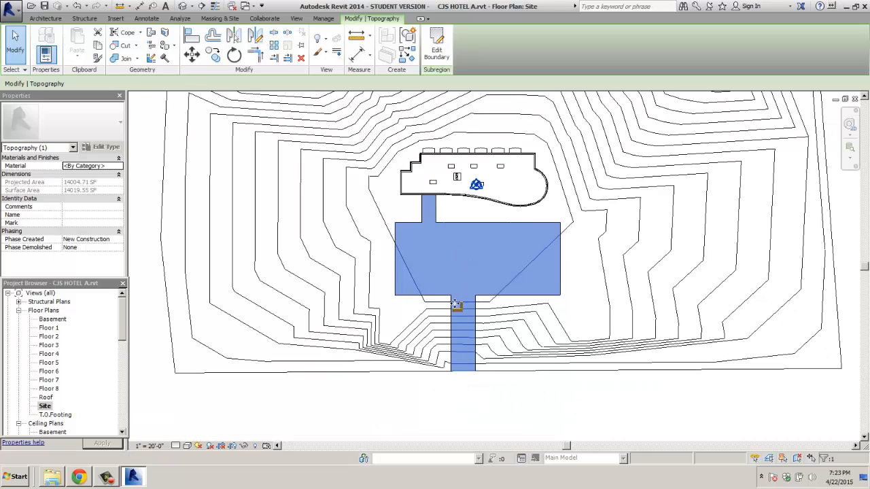
click(462, 410)
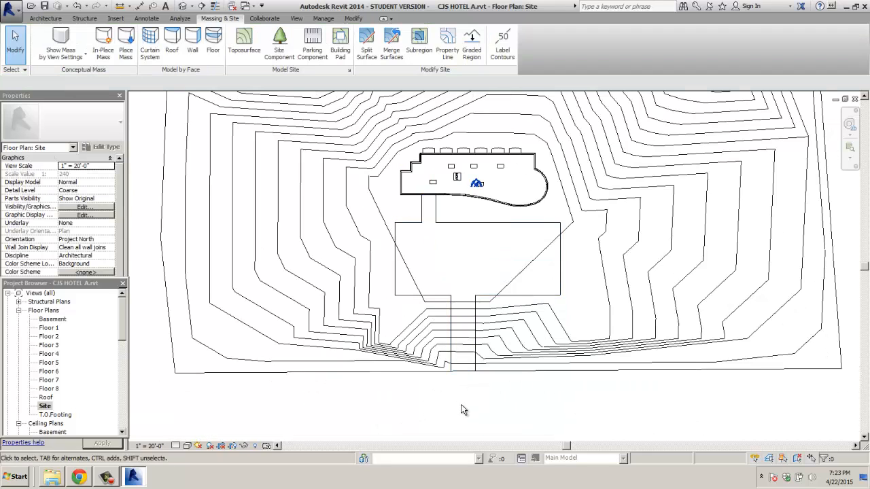
click(462, 353)
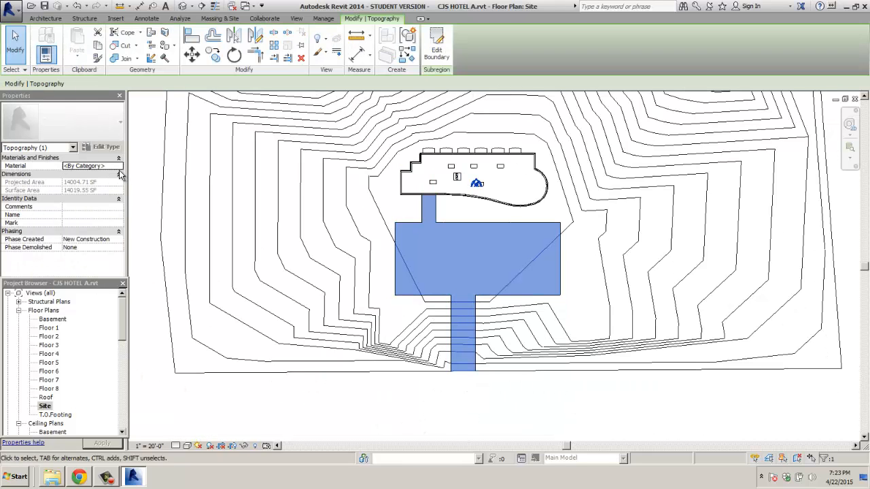
click(119, 166)
click(119, 166)
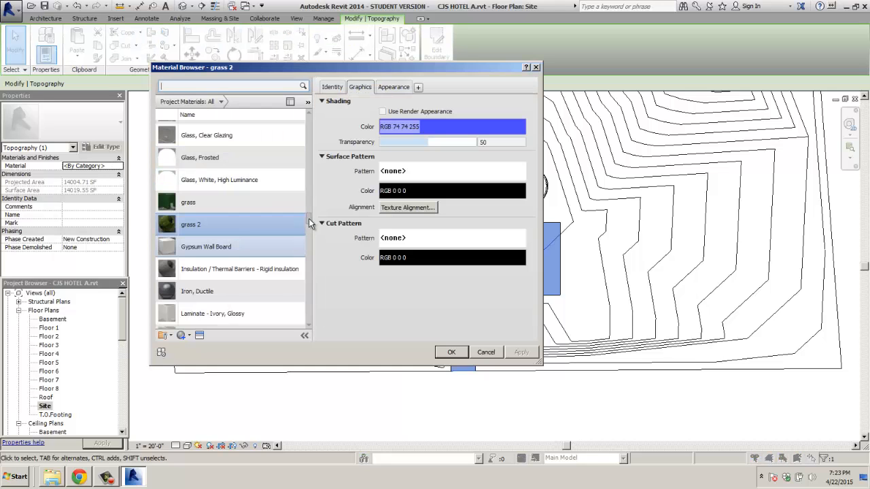
drag(309, 218, 308, 171)
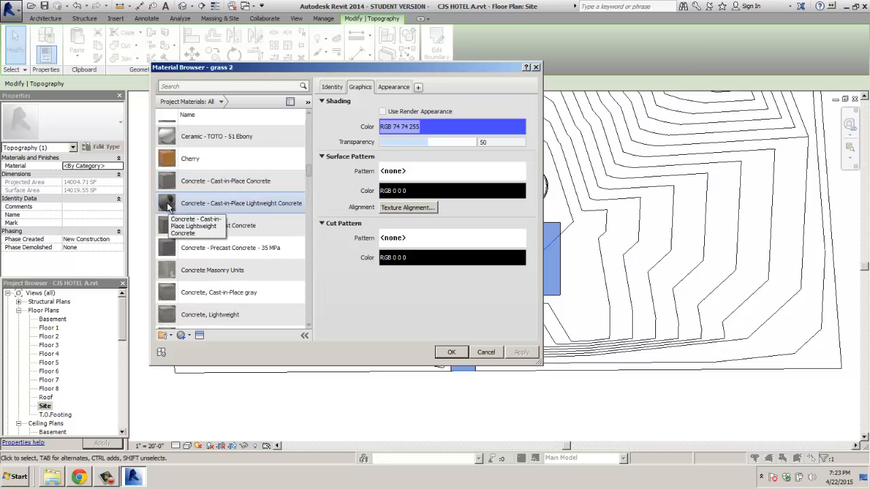
click(169, 182)
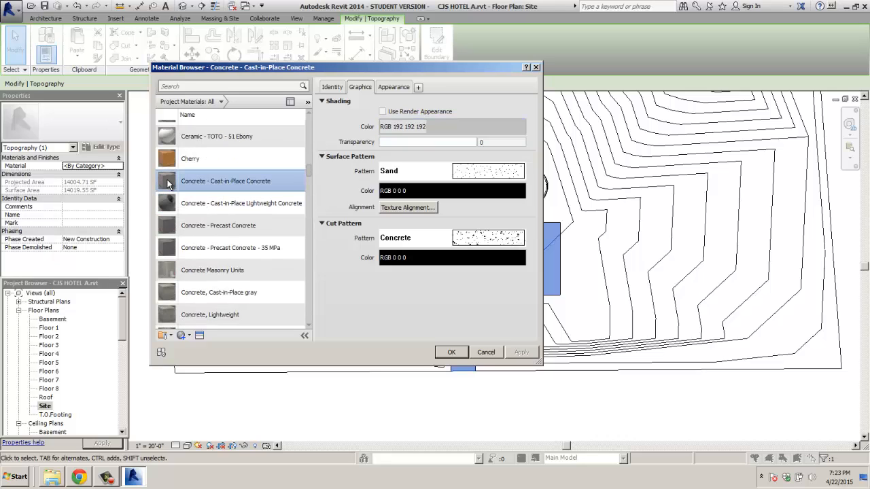
Step: Darken the concrete's appearance colour to RGB 162 152 145 and apply it to the parking surface
click(399, 89)
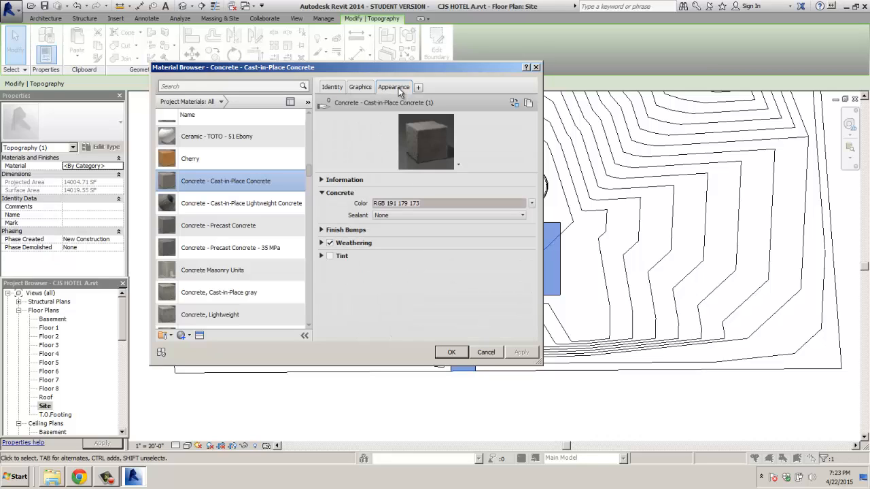
click(531, 204)
click(486, 214)
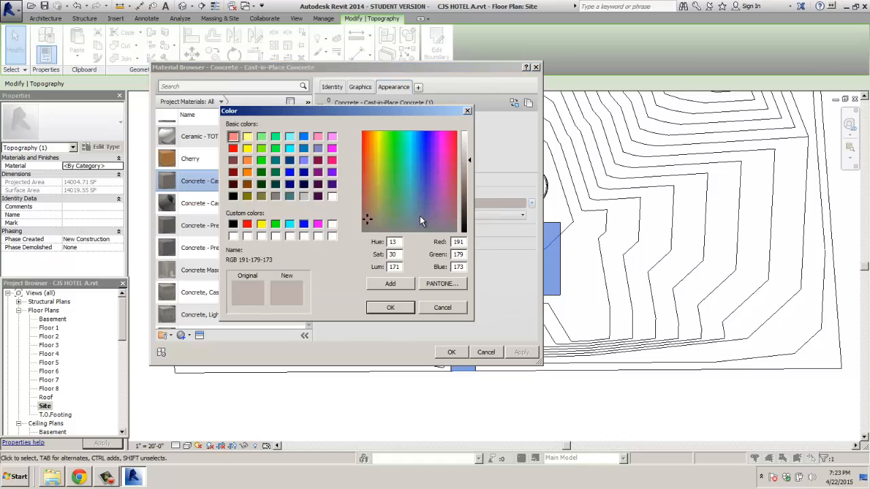
click(369, 225)
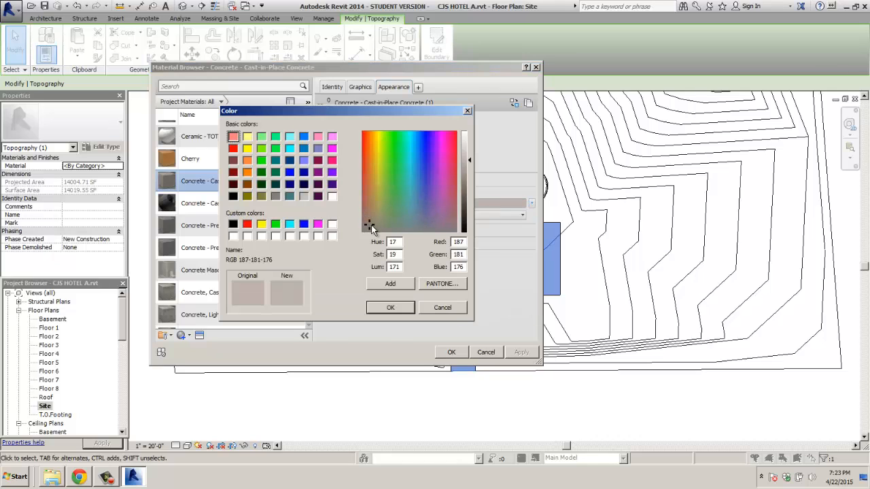
drag(468, 198, 468, 172)
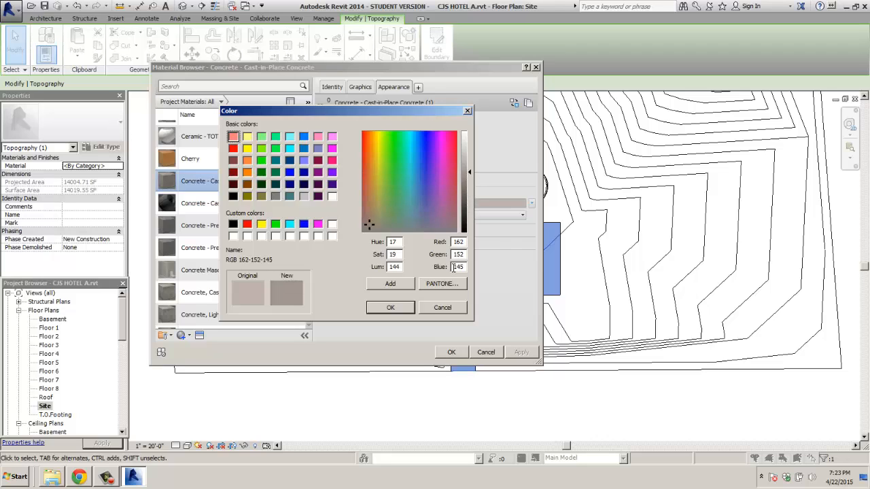
click(390, 308)
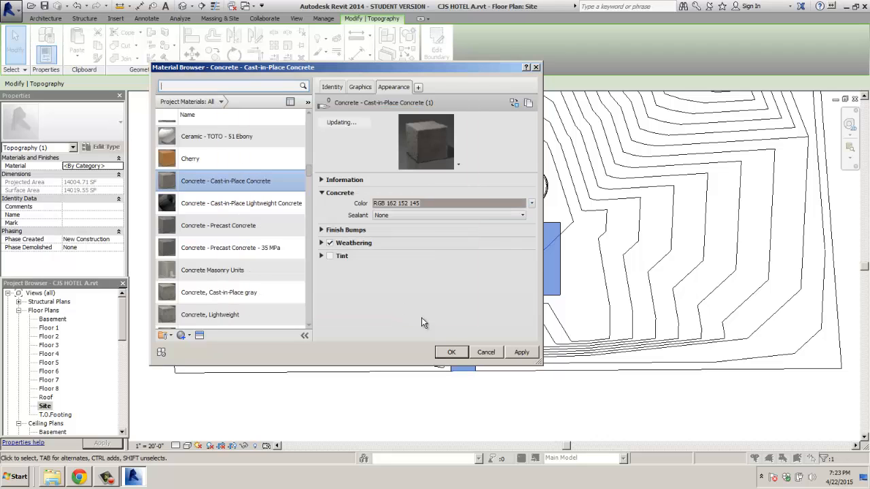
click(452, 352)
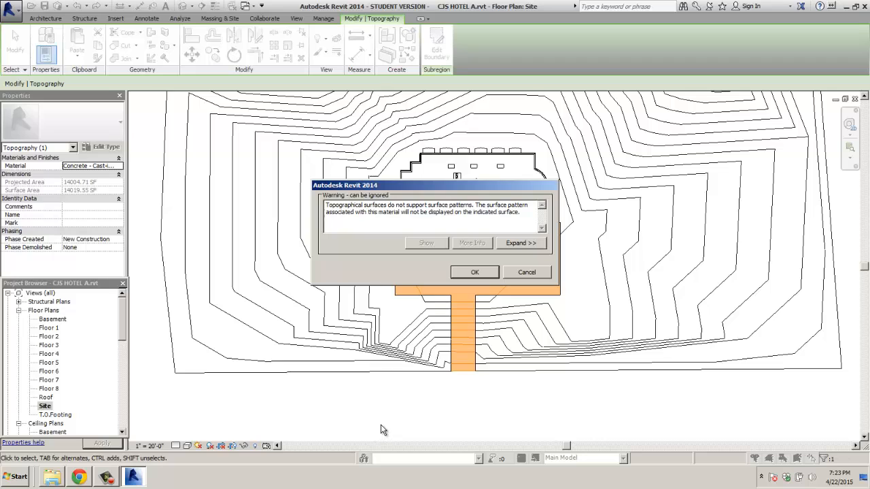
click(476, 272)
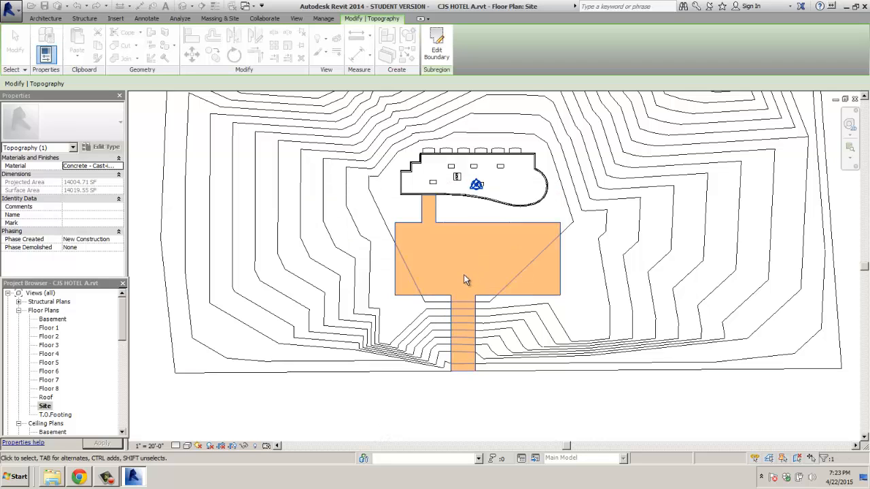
click(393, 401)
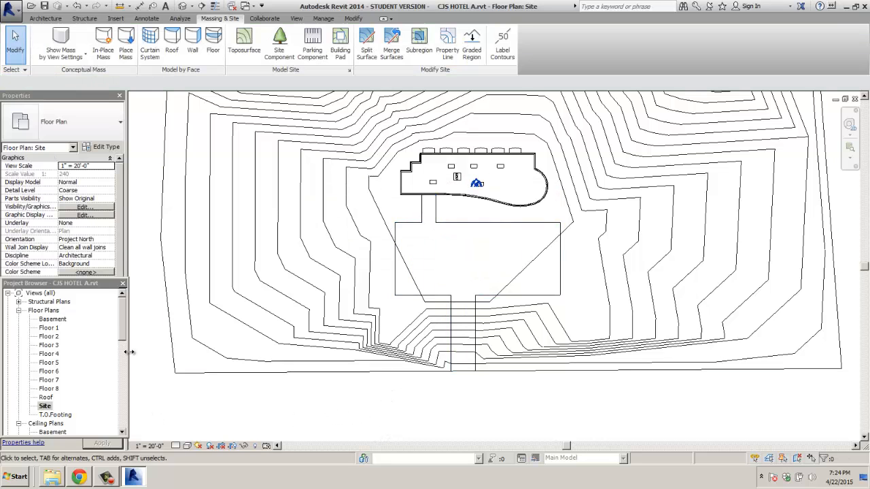
Step: Open the {3D} view and zoom around the grass toposurface and dark concrete parking pad
drag(122, 326, 121, 397)
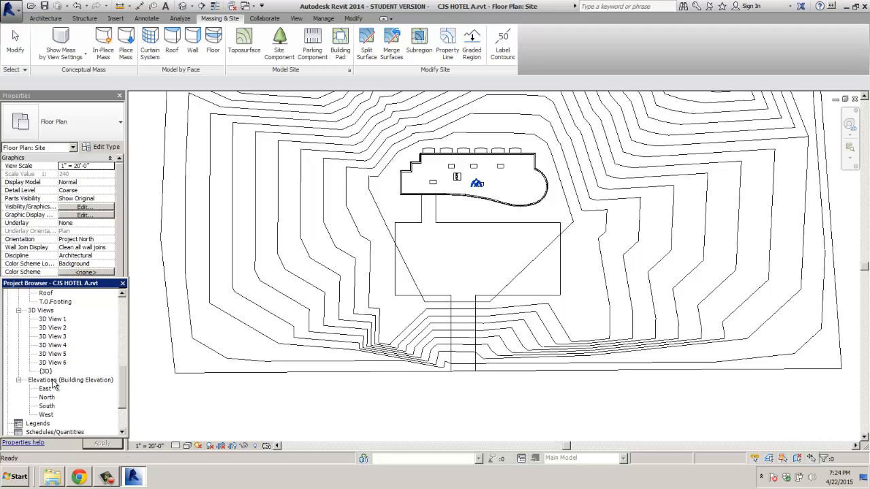
double_click(45, 372)
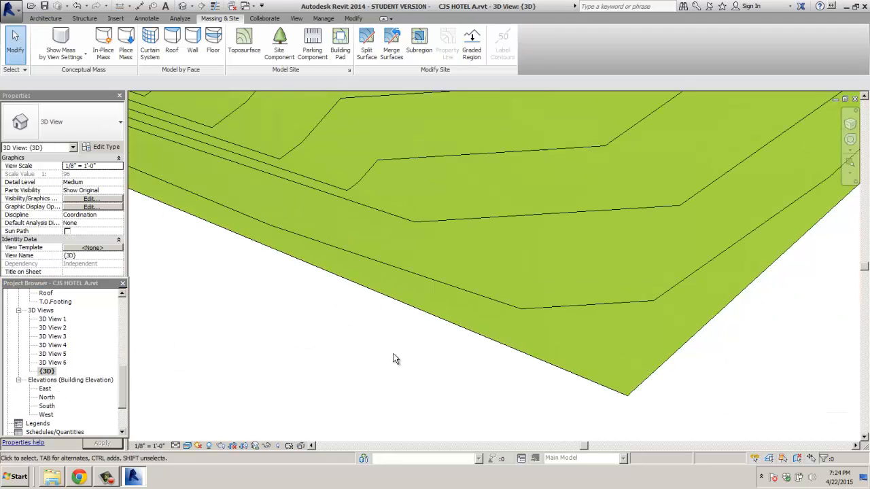
scroll(392, 359, down, 2)
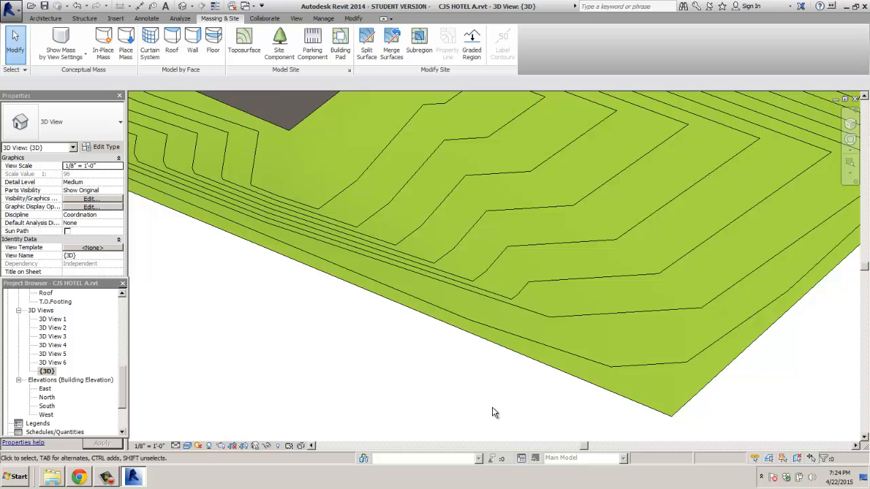
scroll(394, 312, down, 4)
click(355, 313)
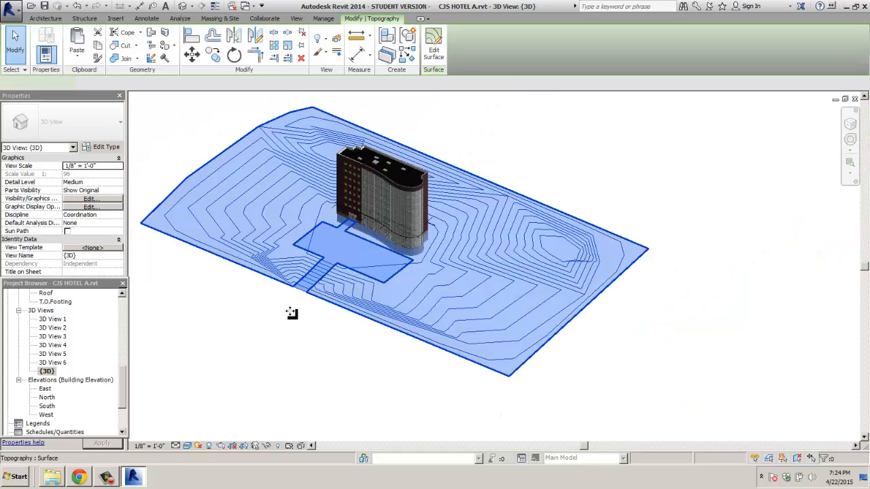
click(263, 291)
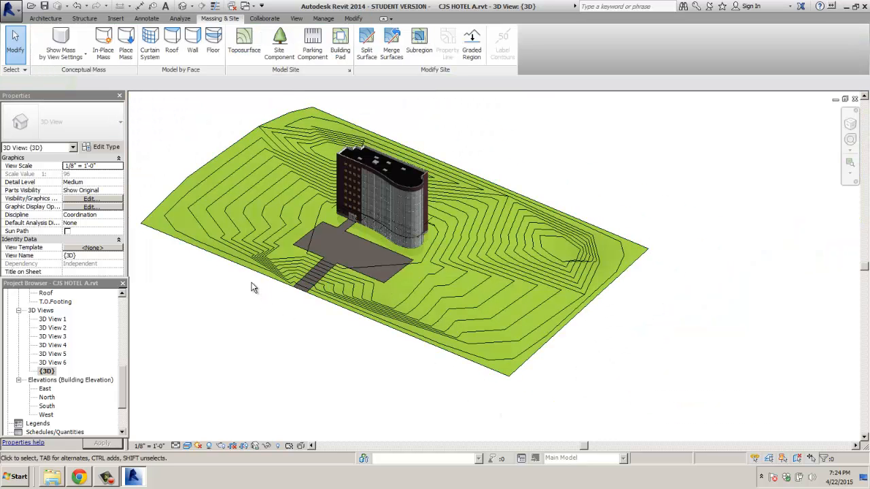
scroll(251, 287, up, 4)
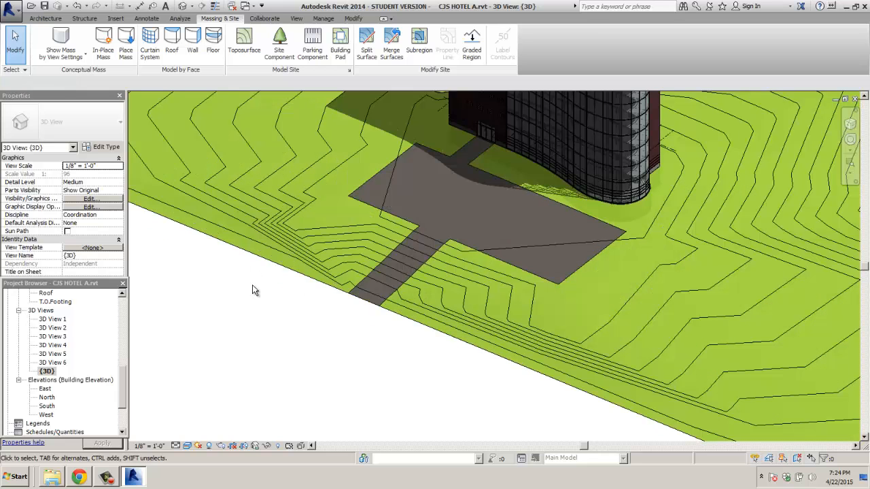
scroll(482, 163, down, 3)
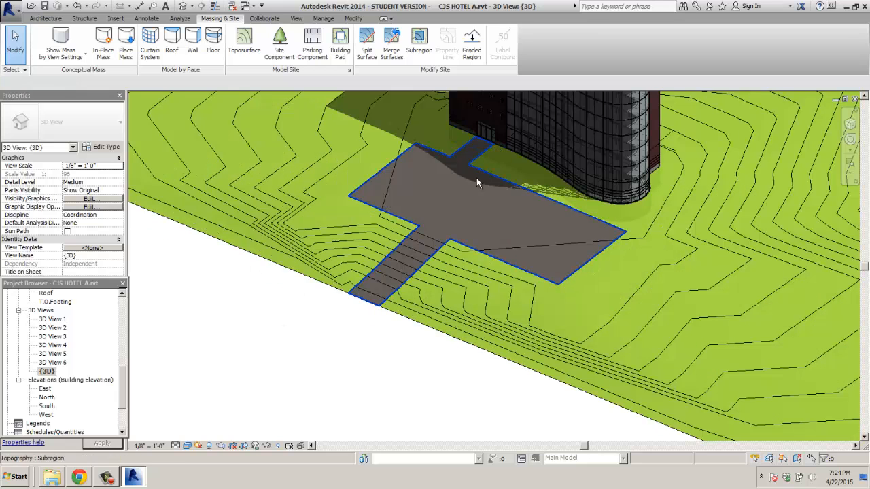
scroll(457, 187, up, 4)
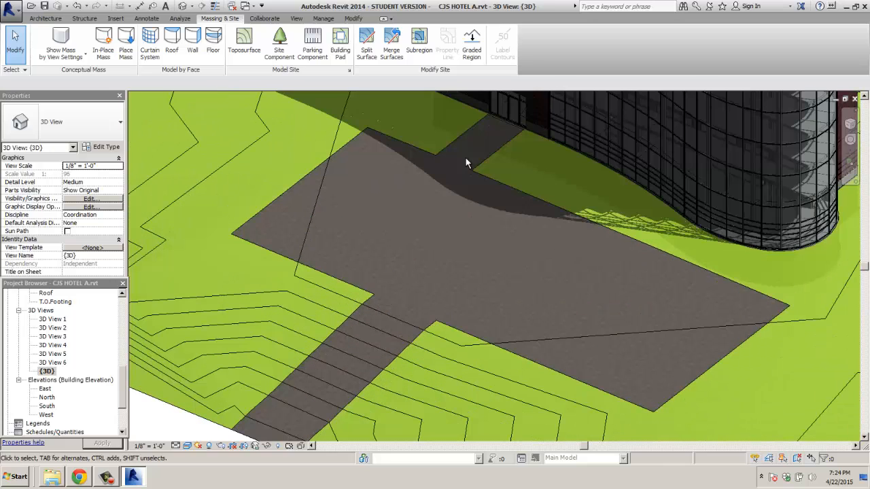
scroll(472, 246, down, 5)
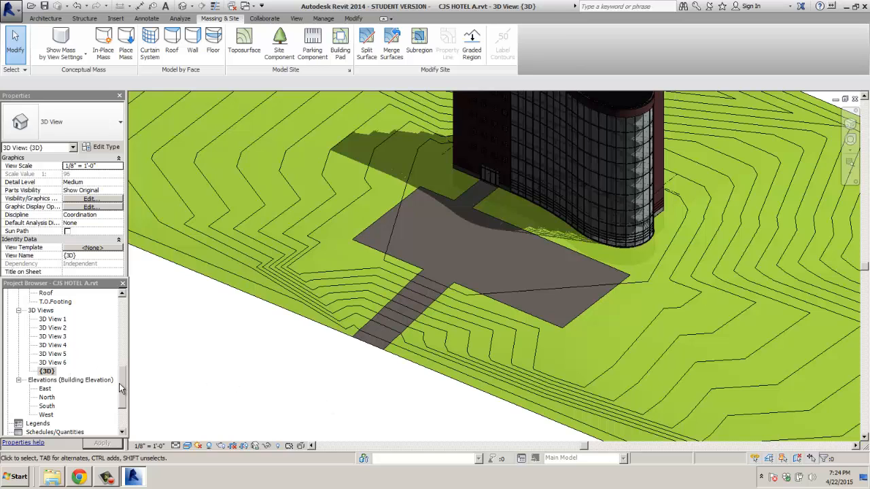
drag(119, 384, 122, 330)
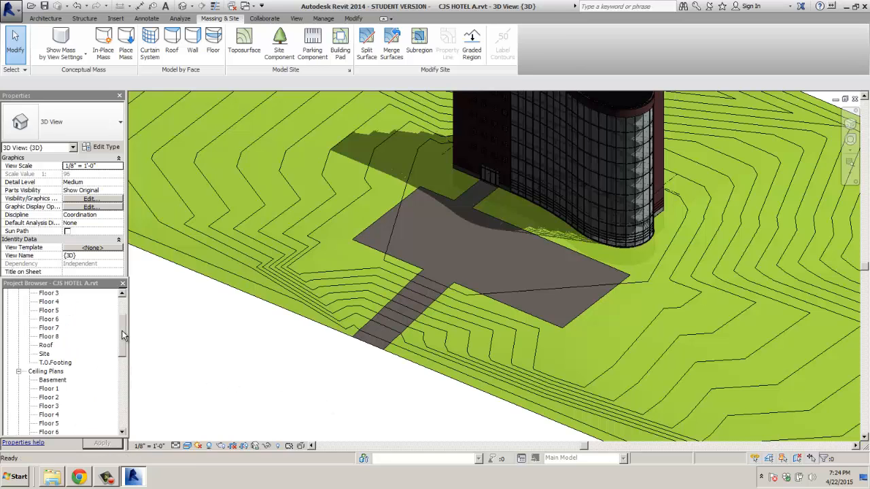
Step: Back in the Site plan, start the Parking Component tool with the 9' x 18' - 90 deg type
double_click(44, 354)
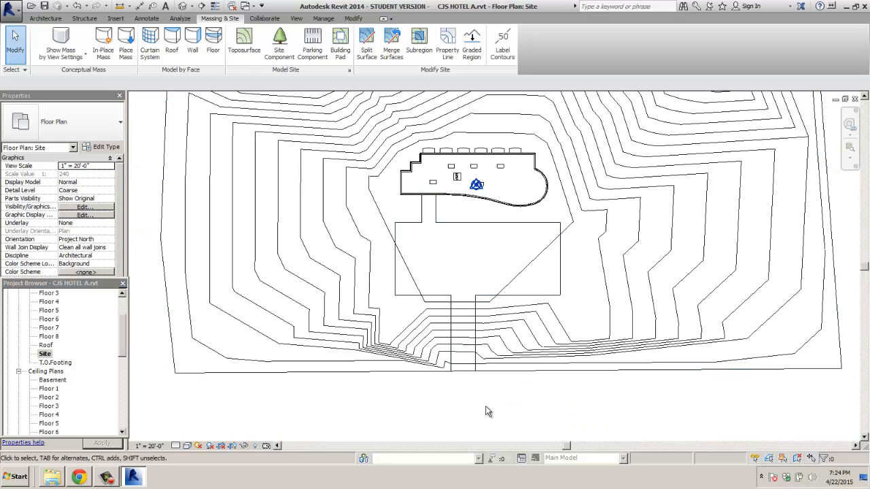
scroll(431, 233, up, 5)
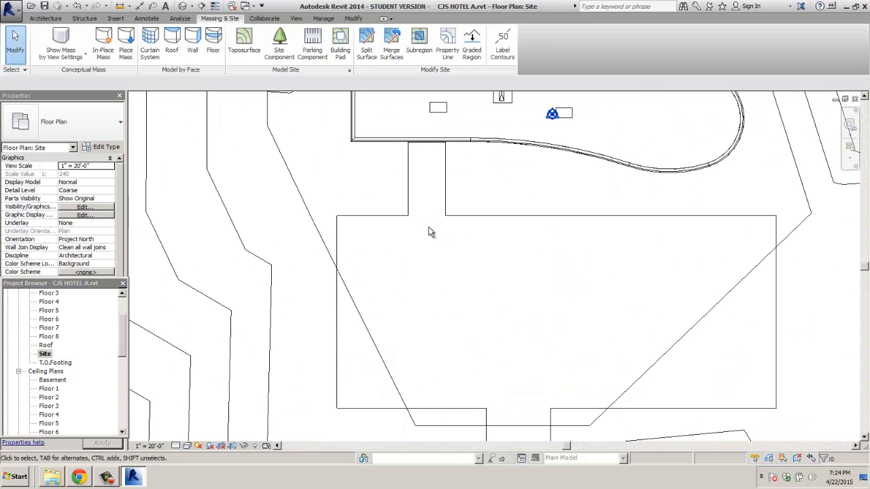
click(312, 44)
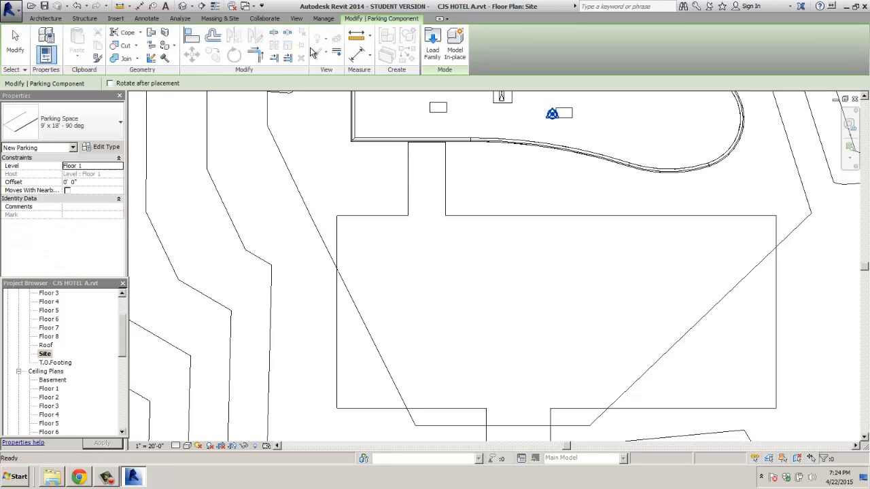
click(117, 125)
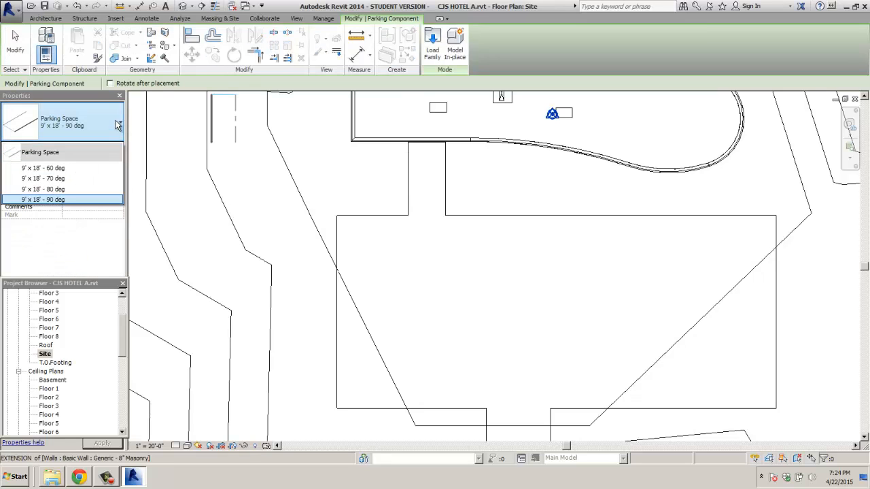
click(67, 200)
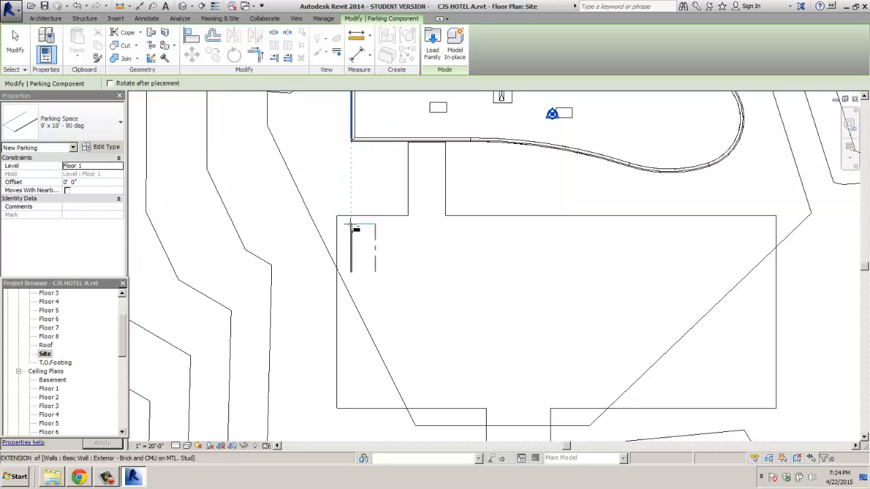
scroll(350, 227, up, 2)
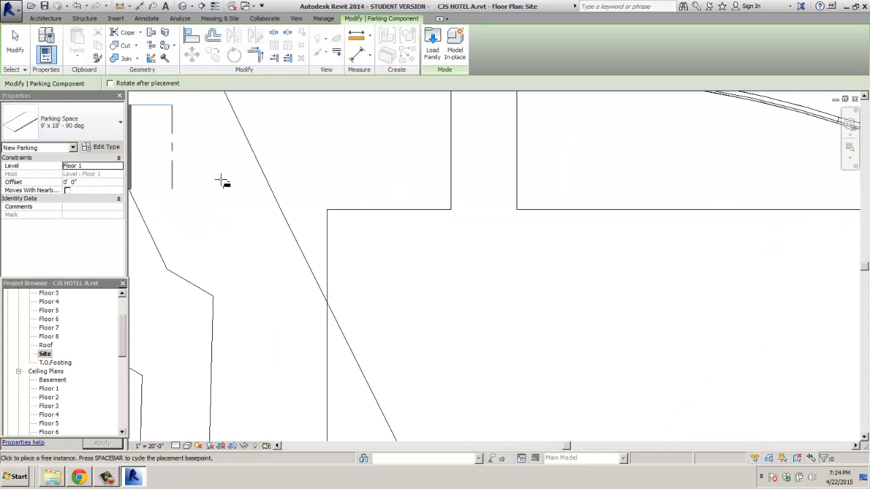
scroll(330, 211, up, 2)
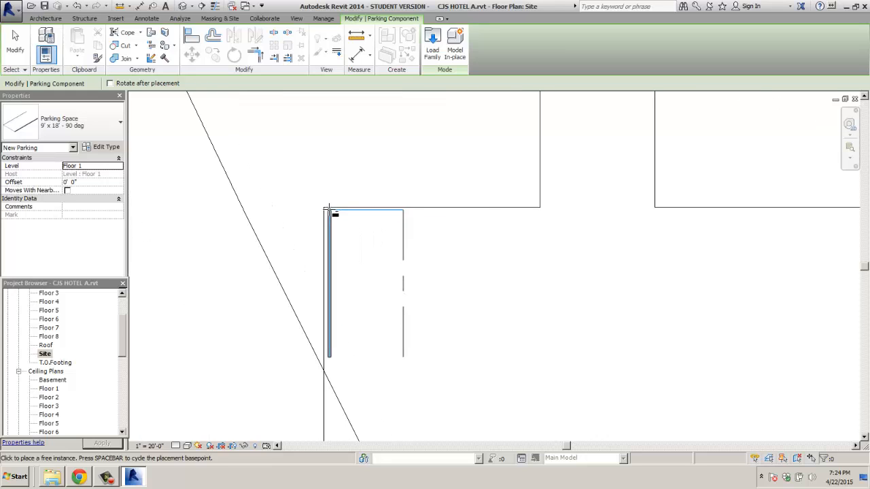
Step: Place a row of parking spaces along the lot's top edge from the building corner, redoing a misplaced one
click(327, 210)
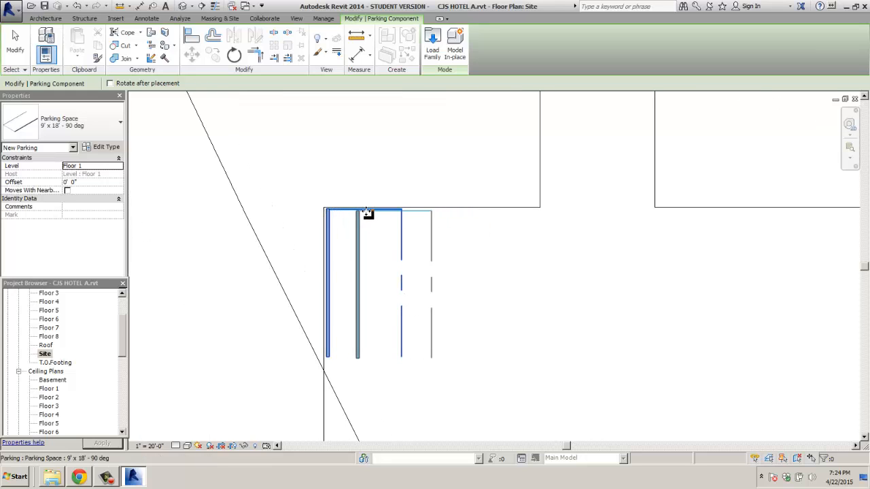
click(404, 211)
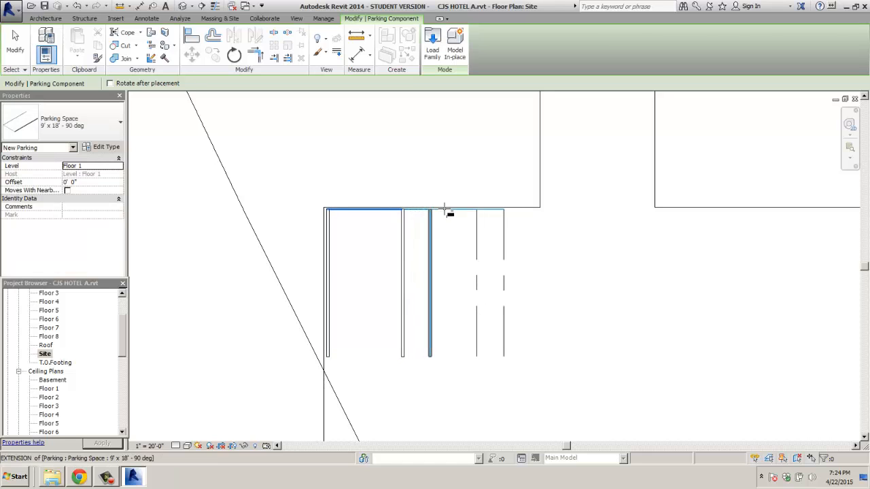
click(403, 209)
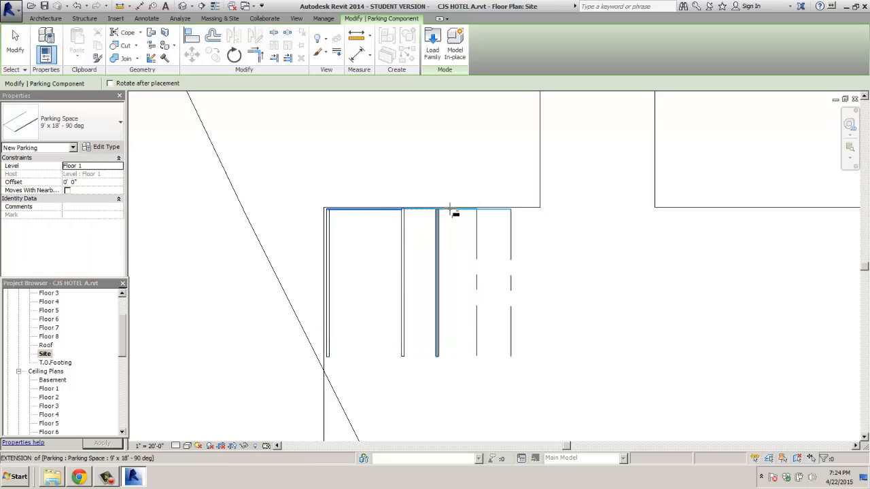
key(ctrl+z)
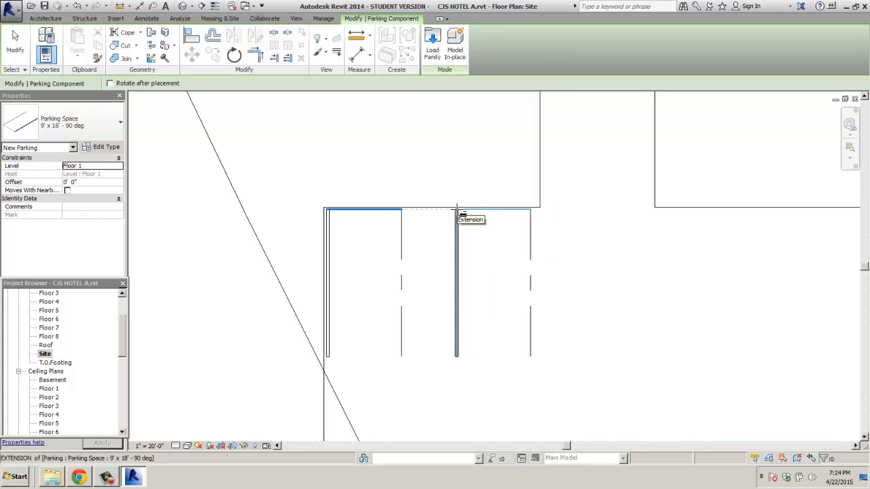
key(ctrl+z)
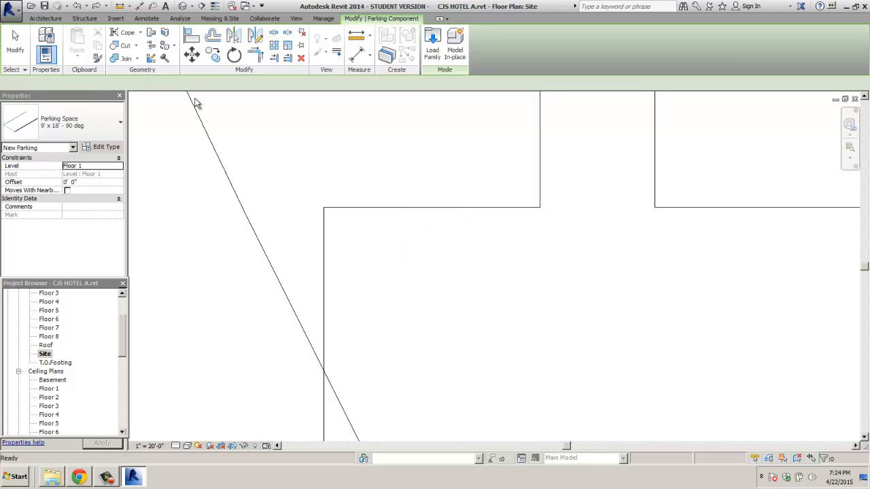
click(220, 19)
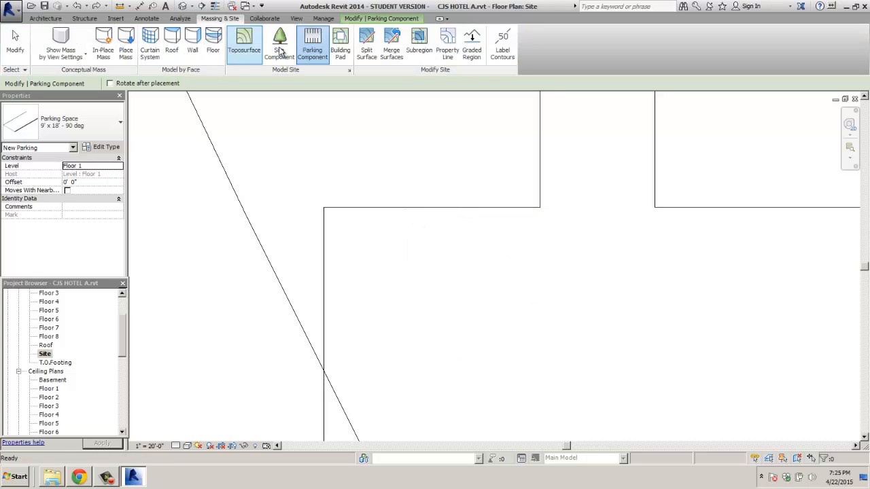
click(312, 48)
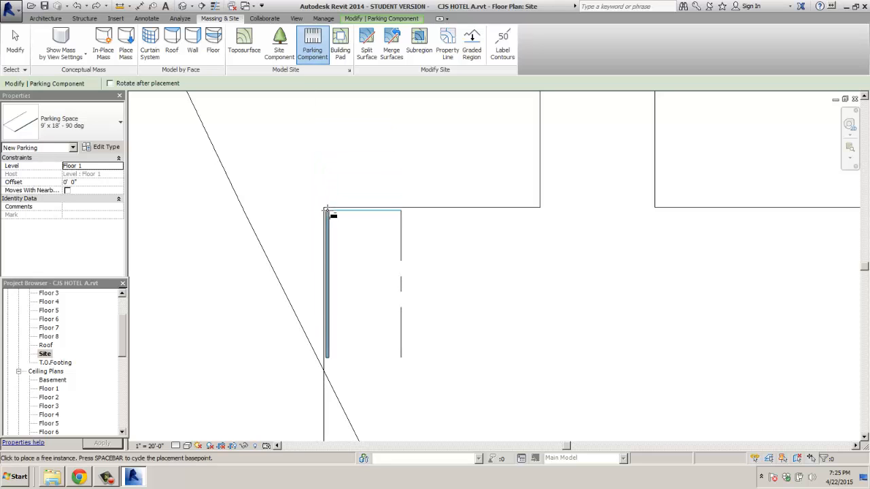
click(328, 210)
click(502, 209)
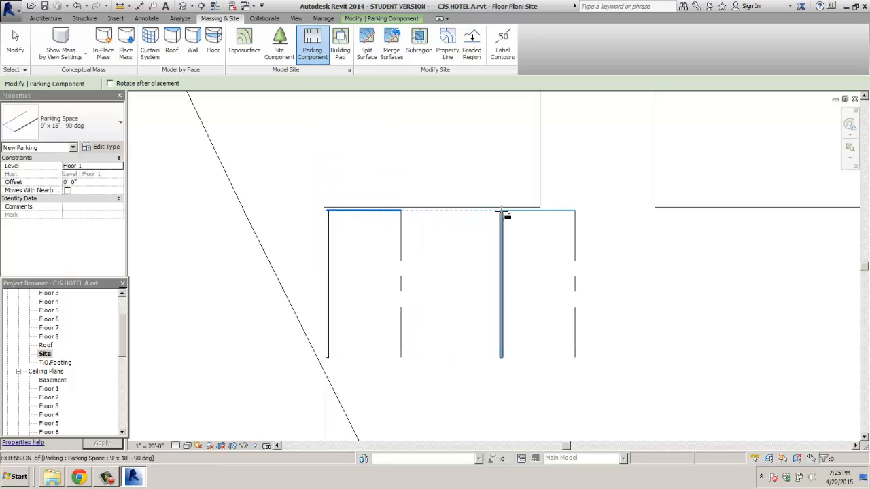
click(405, 210)
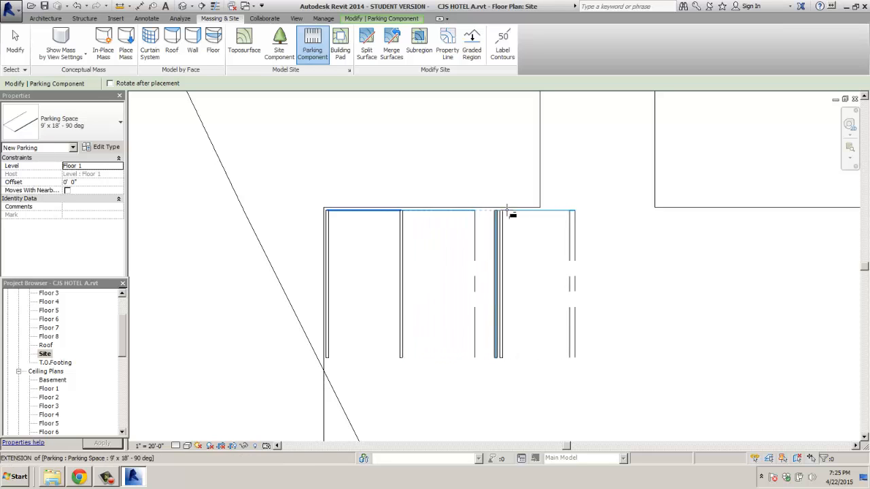
key(Escape)
key(Escape)
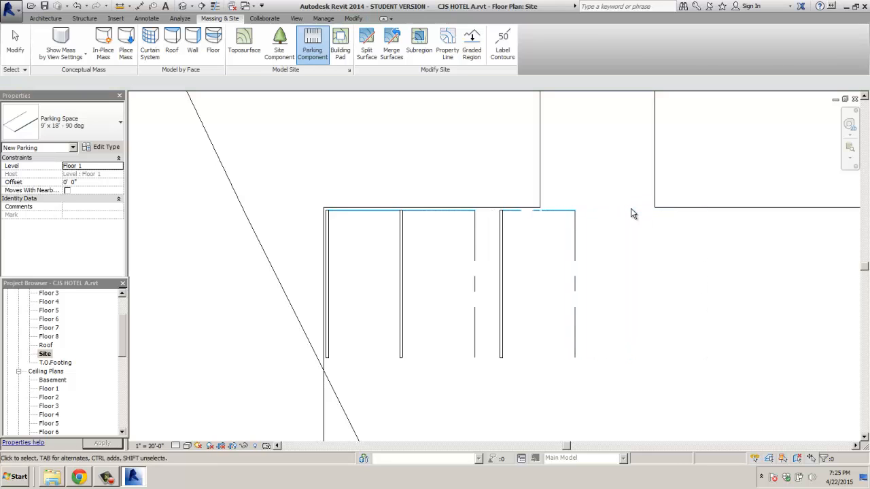
Step: Nudge the middle parking space's end slightly to the left
click(527, 214)
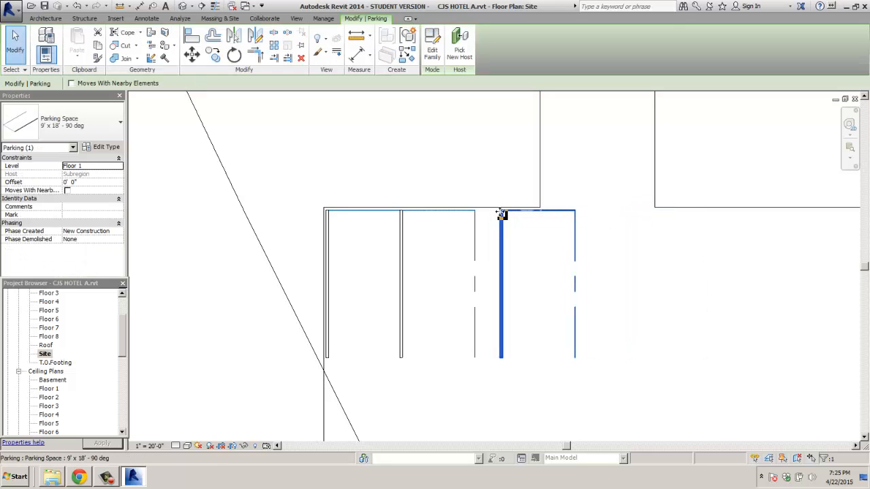
drag(501, 214, 488, 214)
drag(480, 214, 475, 213)
click(602, 228)
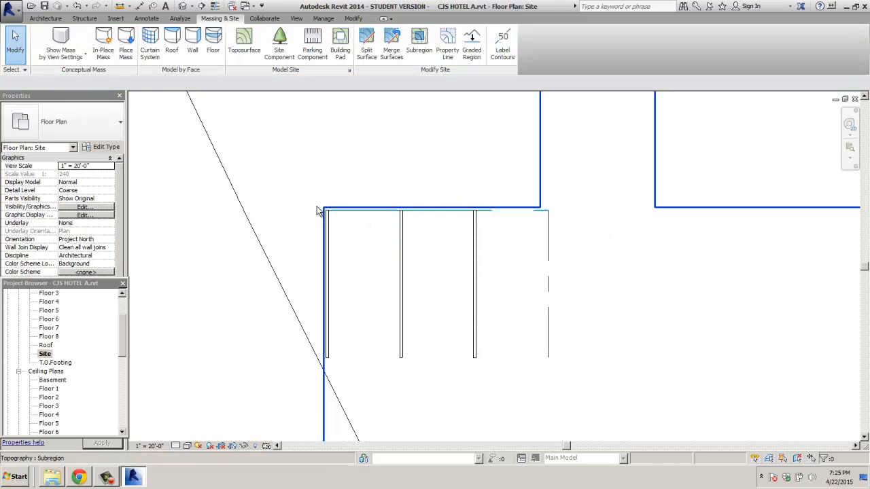
Step: Copy the row of parking spaces to the right with CO to lengthen it
drag(310, 199, 599, 387)
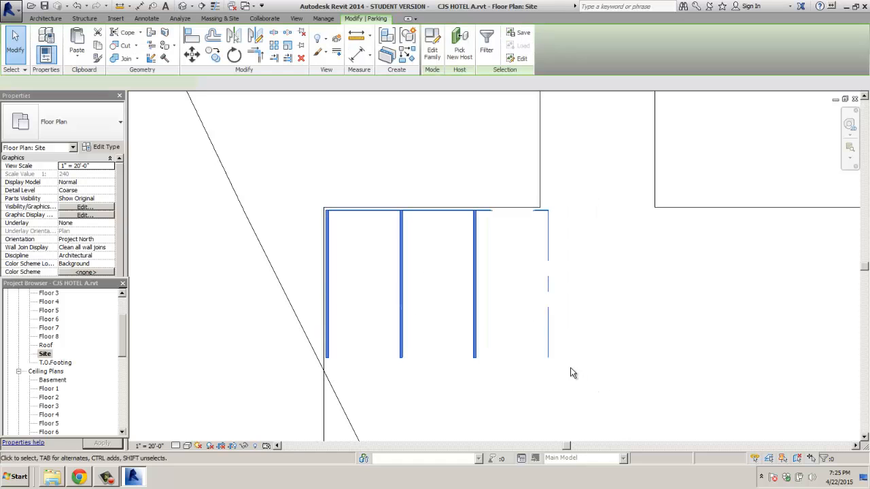
key(c)
key(o)
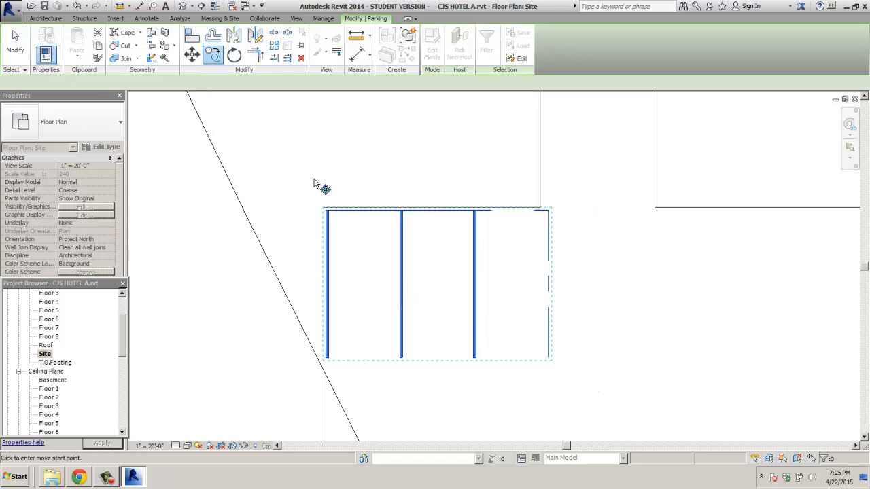
click(326, 213)
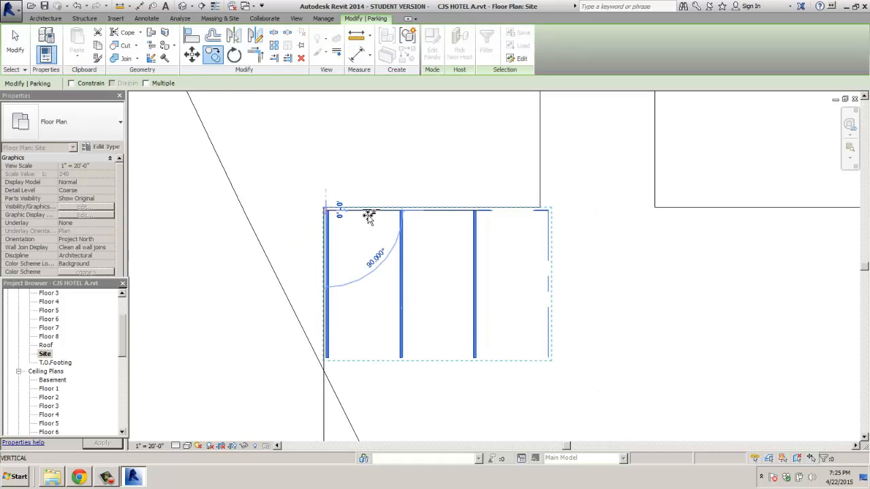
click(549, 214)
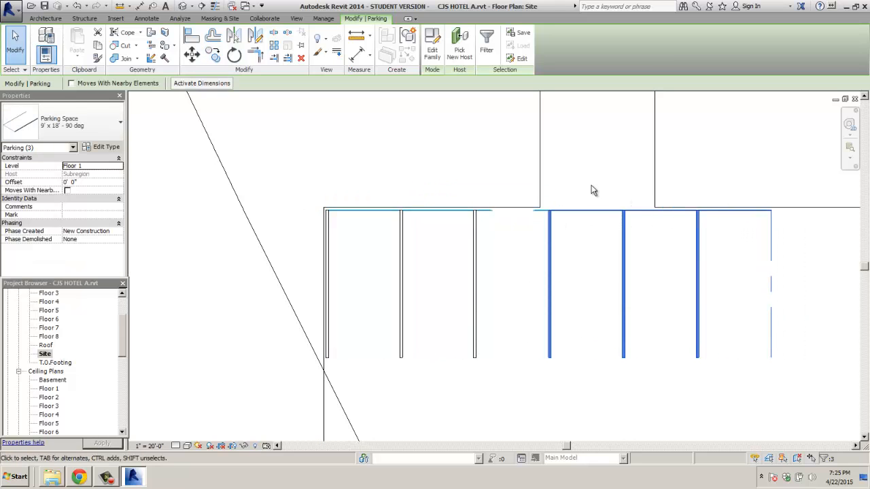
click(311, 163)
Step: Remove one parking space to open a gap and shift the two spaces after it about 3' right
scroll(310, 163, down, 1)
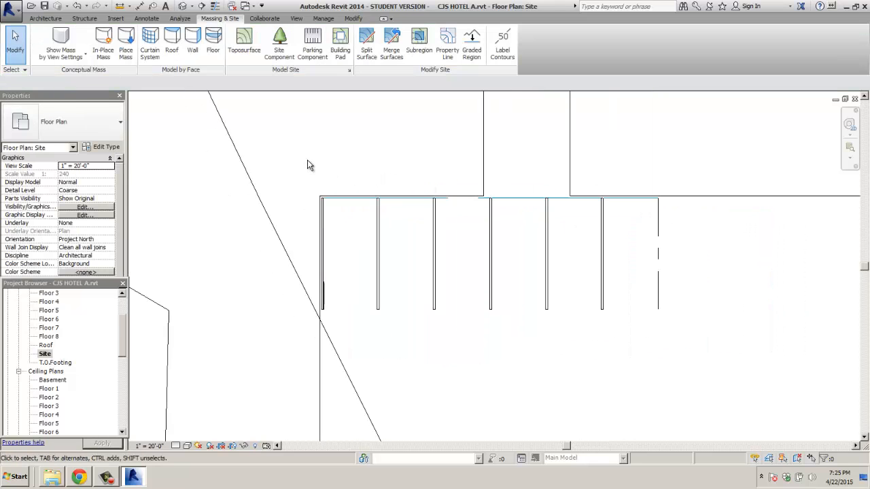
click(543, 203)
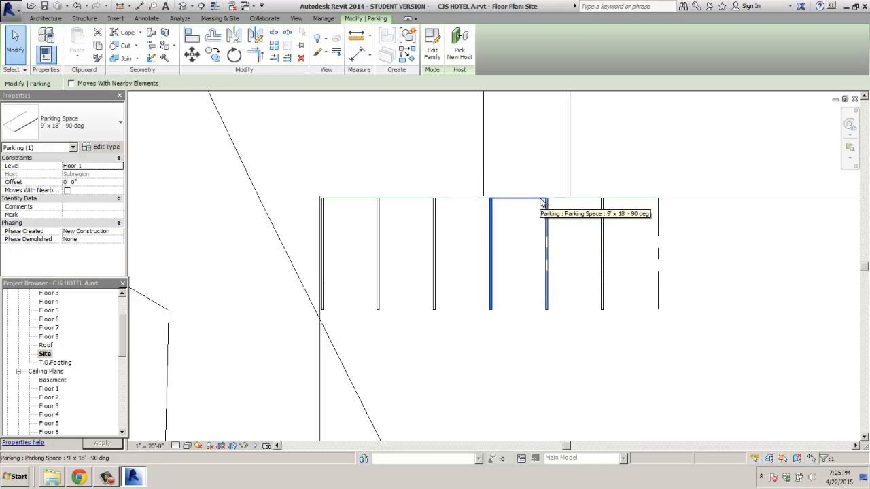
key(Escape)
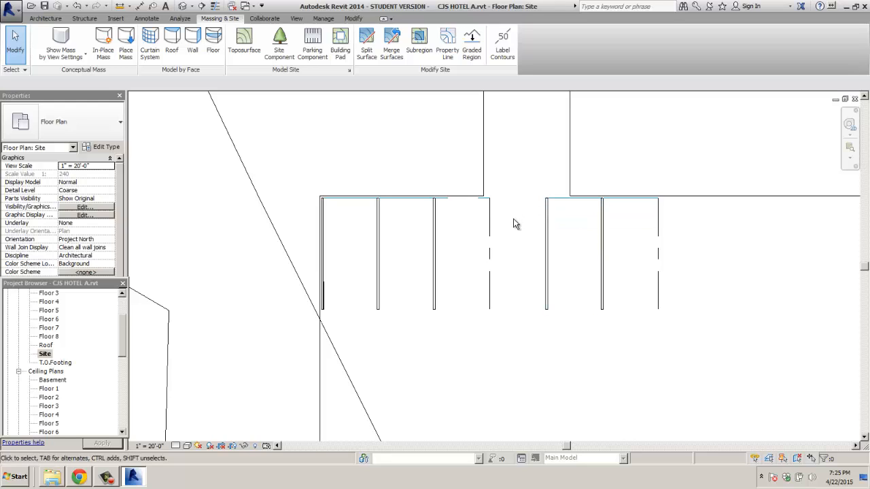
scroll(514, 224, down, 2)
middle_drag(714, 254, 503, 267)
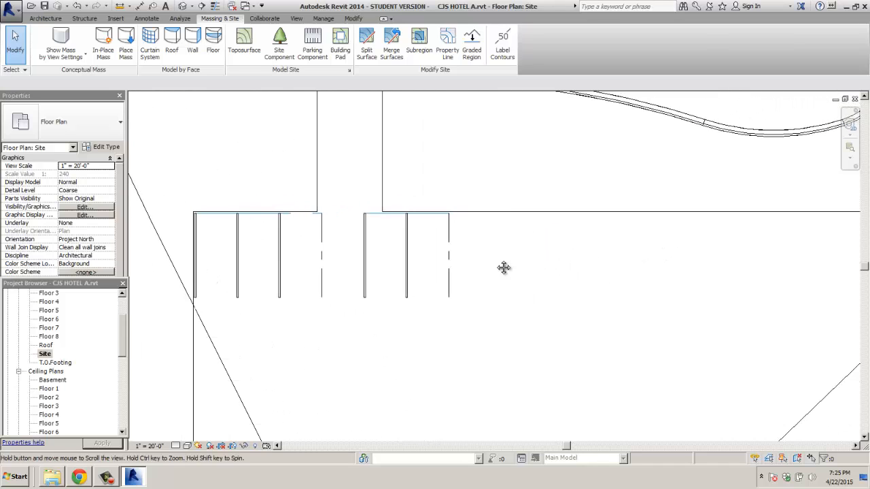
drag(352, 208, 484, 321)
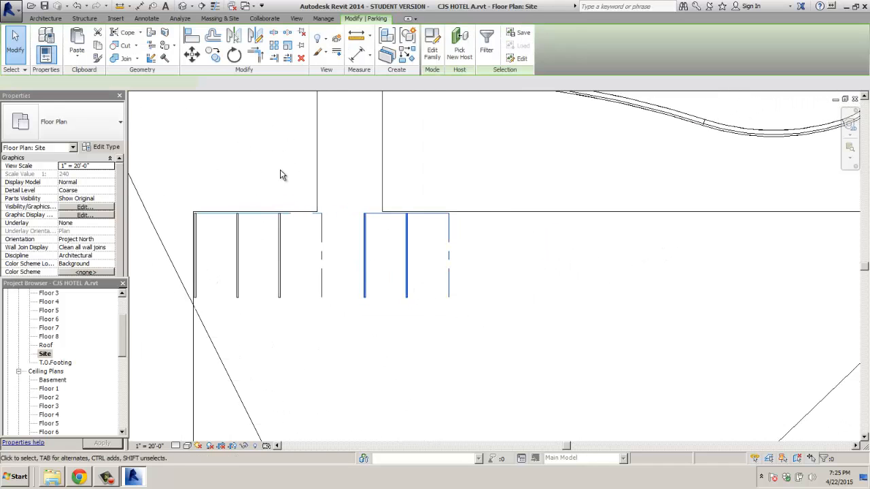
click(192, 54)
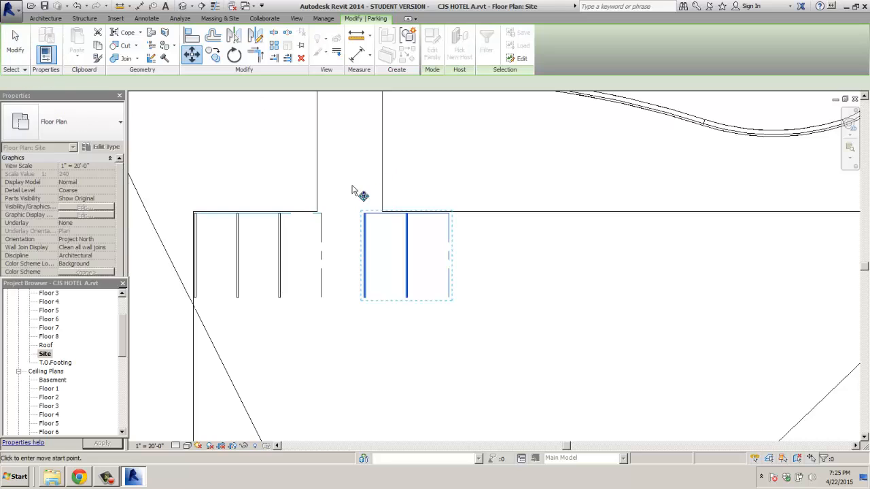
click(364, 214)
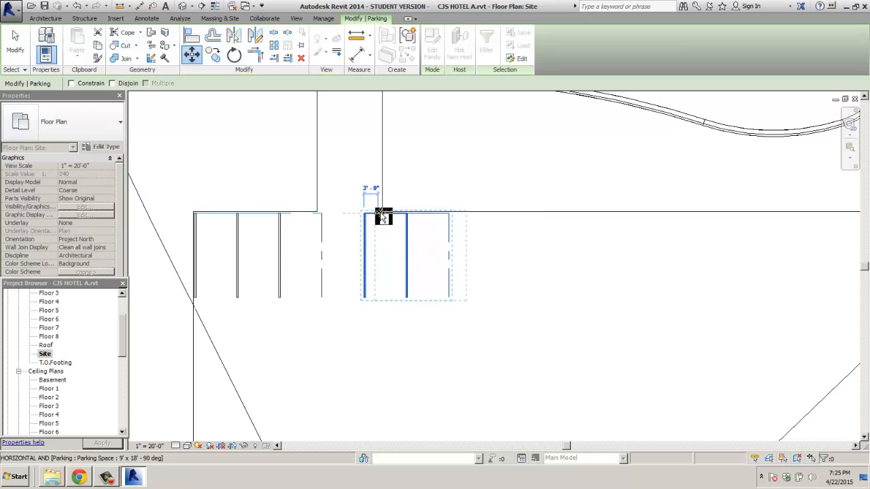
click(386, 215)
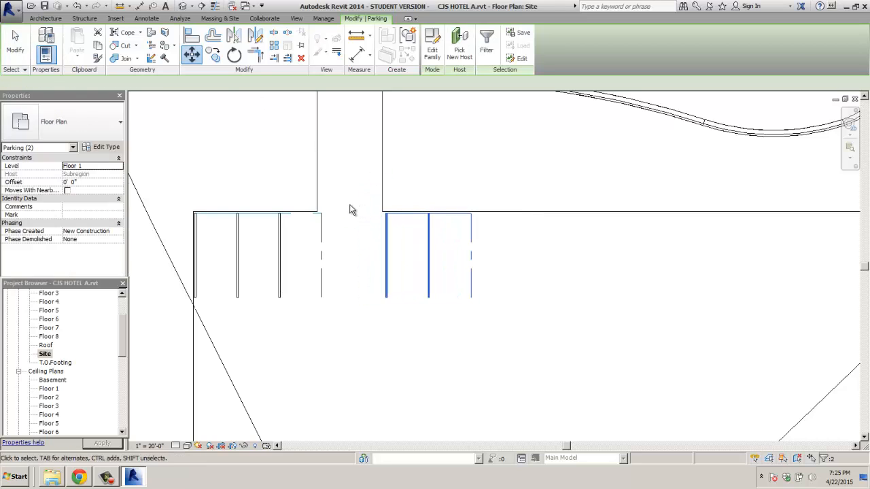
key(c)
key(o)
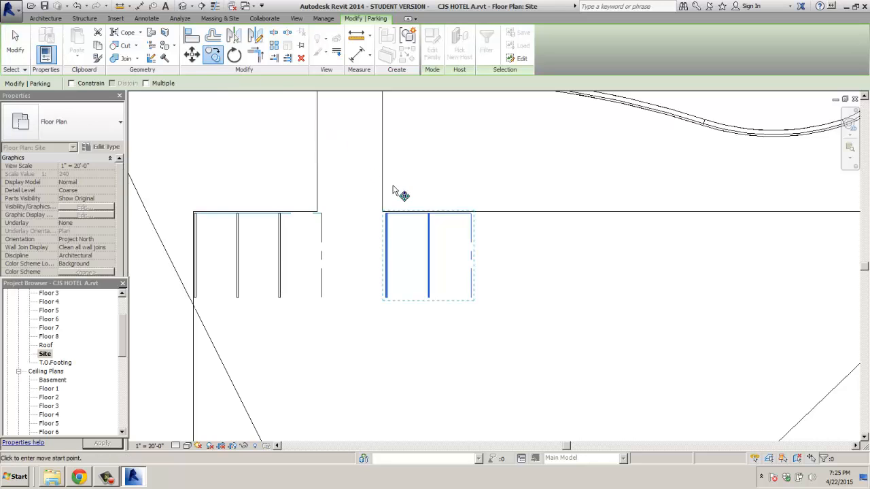
Step: Copy the two spaces 18'-0" right, then copy those four further along the row
scroll(389, 218, up, 3)
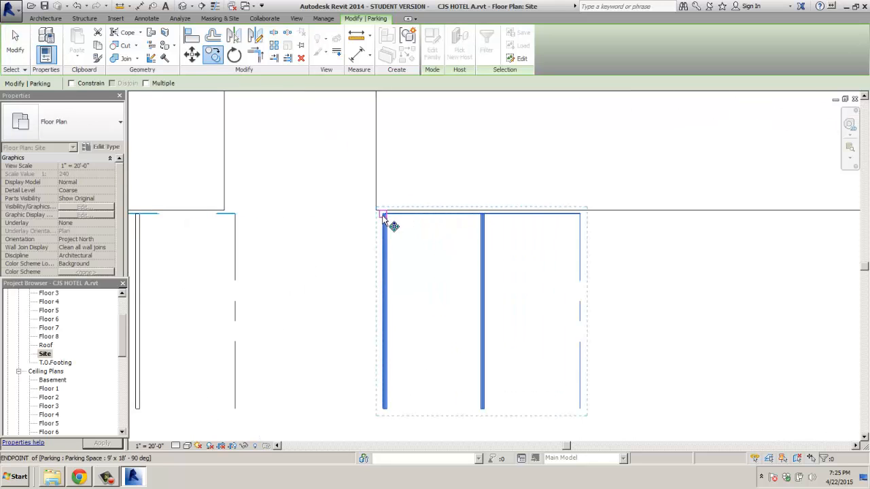
click(384, 215)
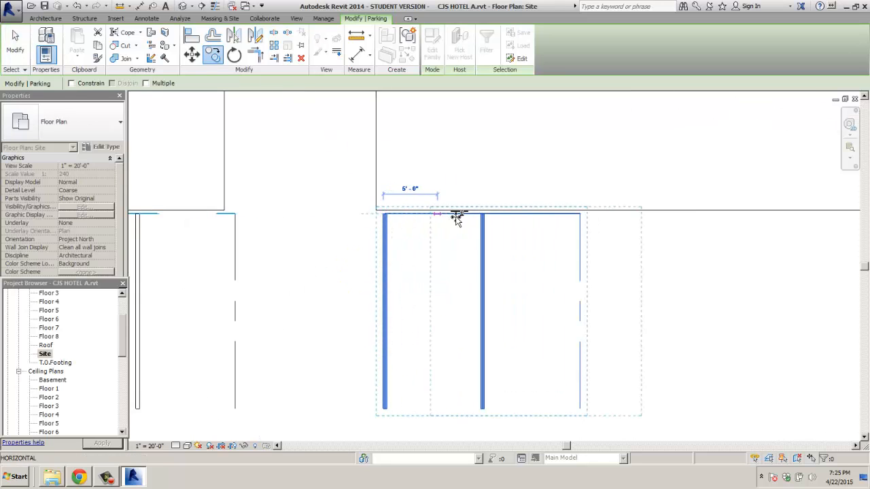
click(580, 216)
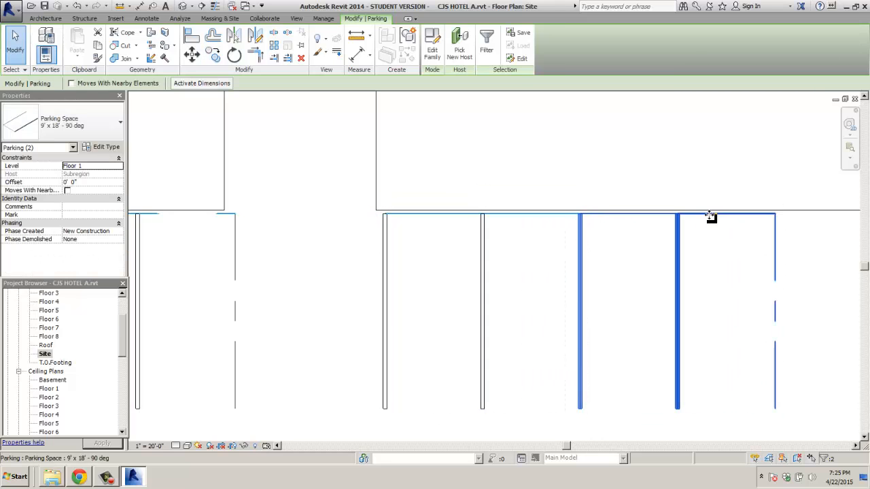
click(591, 244)
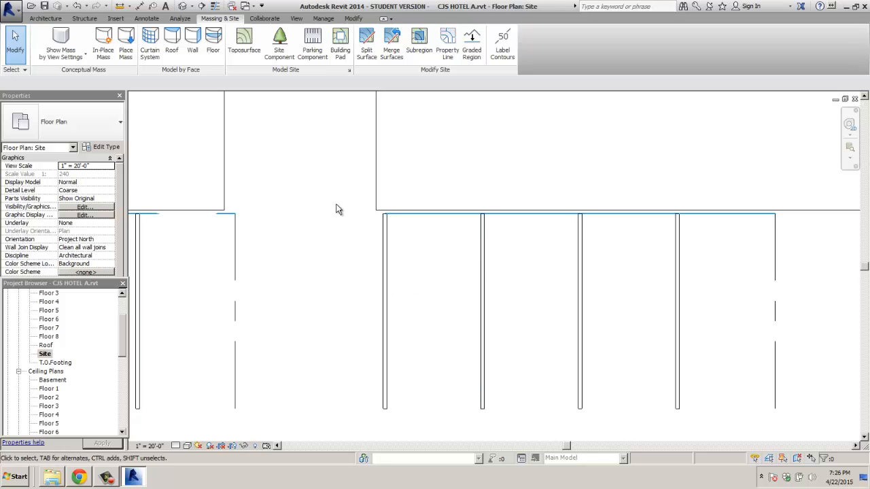
drag(340, 195, 805, 420)
click(213, 54)
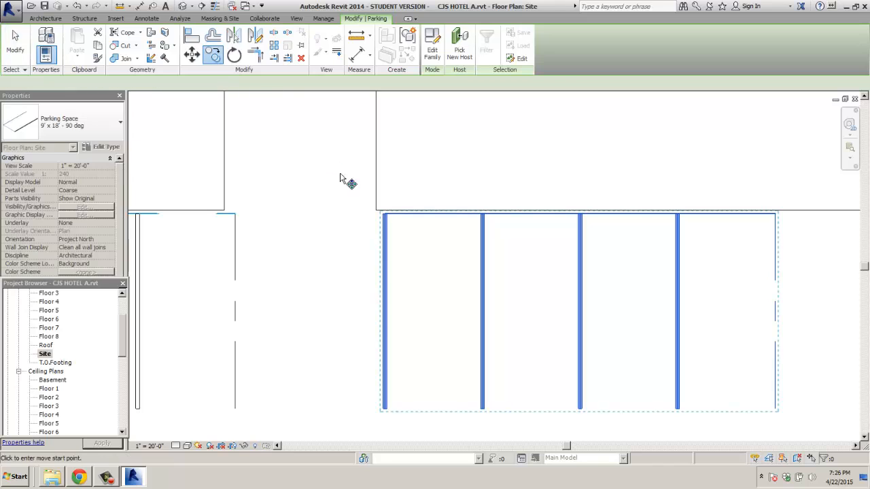
click(382, 215)
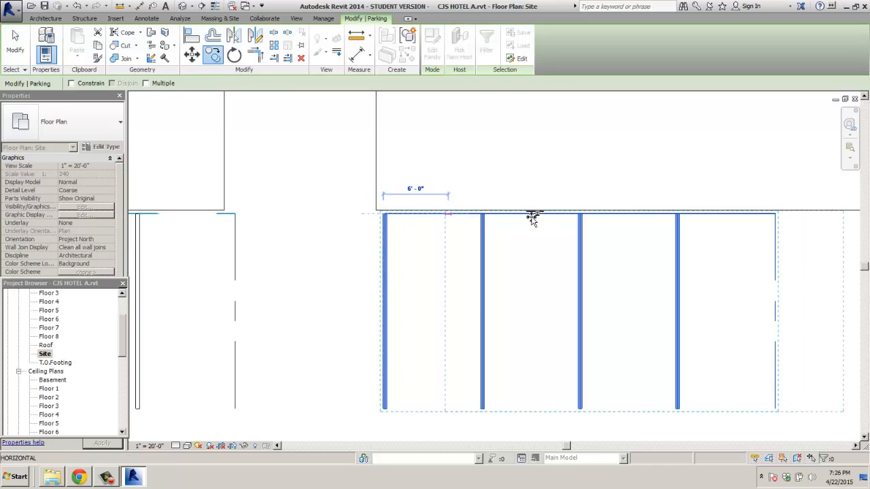
click(775, 214)
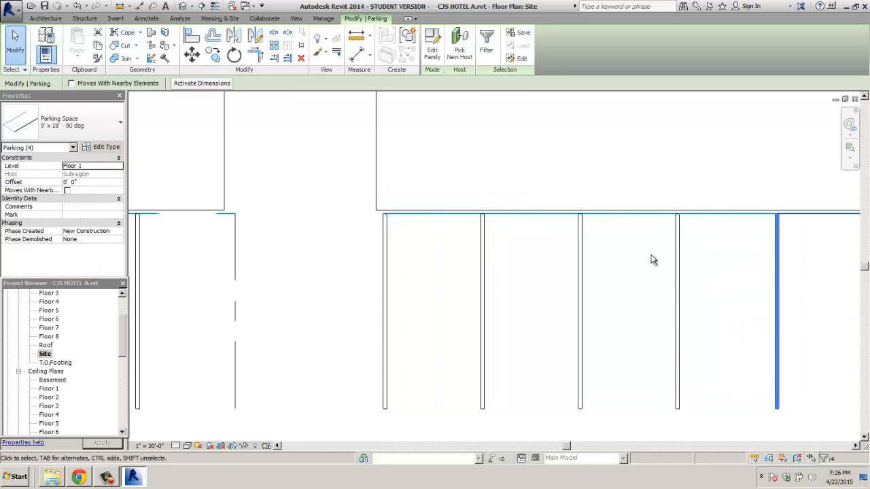
scroll(639, 262, down, 3)
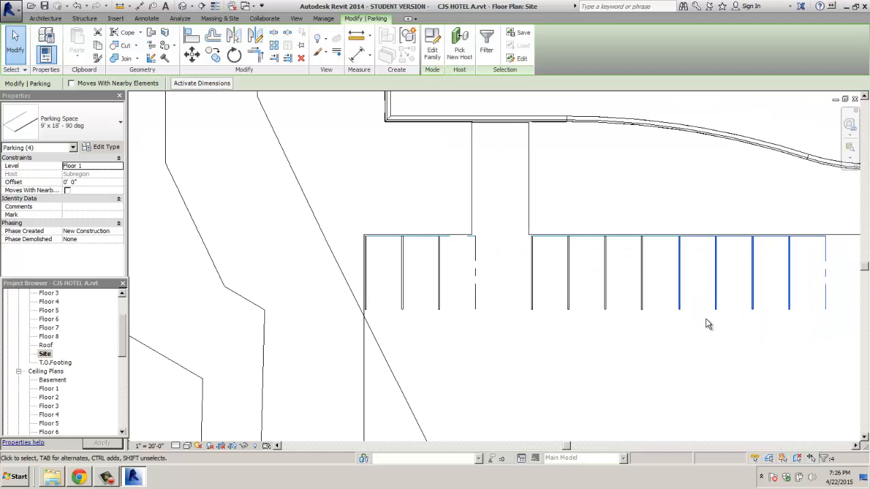
key(Escape)
Step: Move the eight parking spaces right of the walkway to the snapped end point along the lot edge
middle_drag(702, 321, 437, 338)
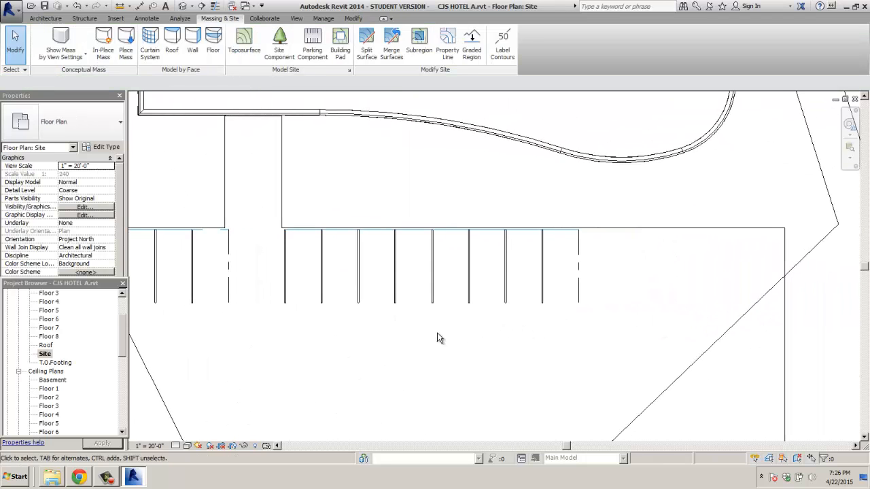
drag(462, 280, 582, 227)
click(213, 58)
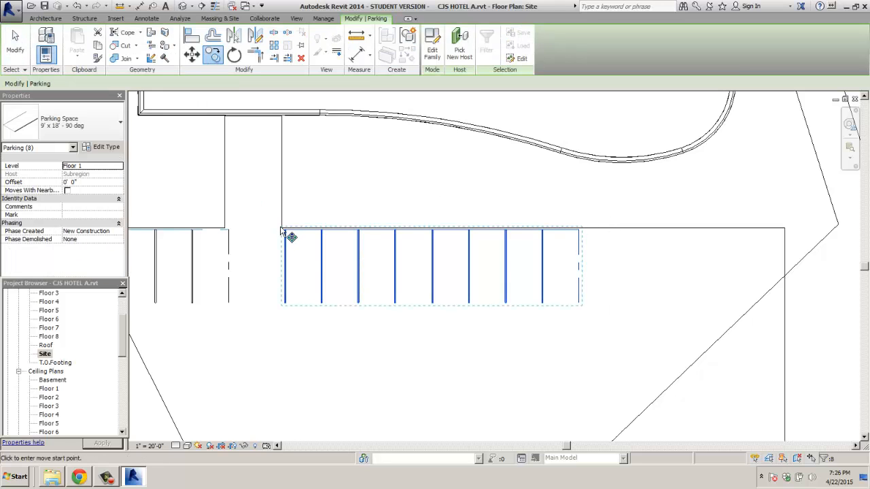
scroll(278, 236, up, 5)
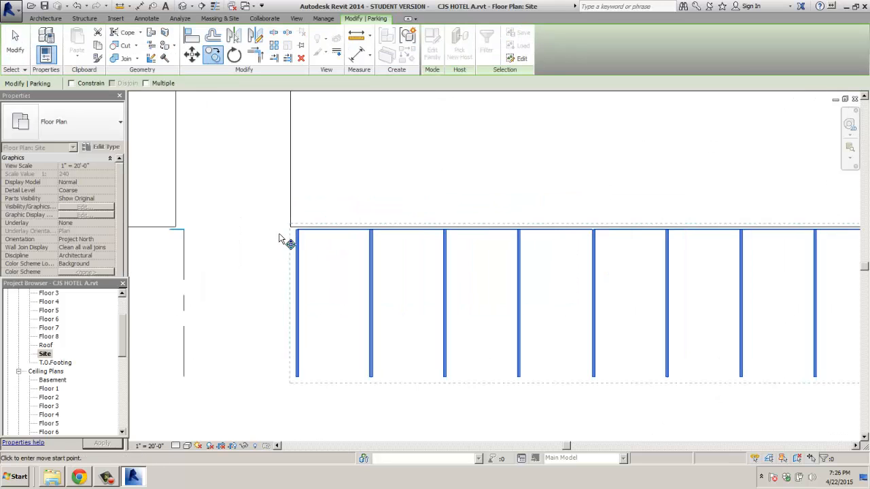
click(307, 225)
scroll(306, 234, down, 4)
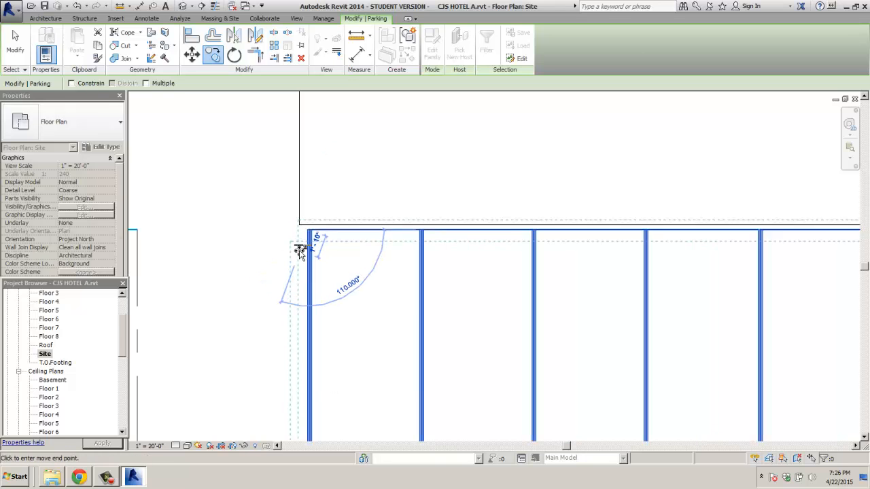
scroll(660, 252, up, 5)
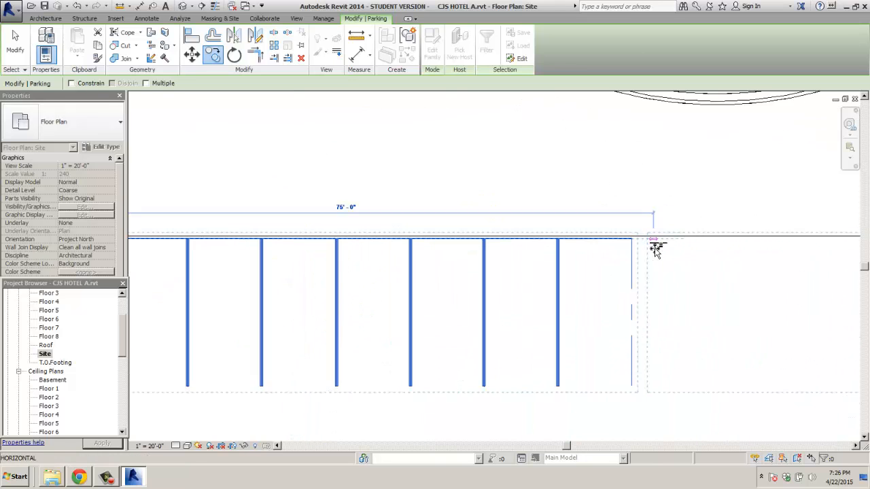
click(615, 234)
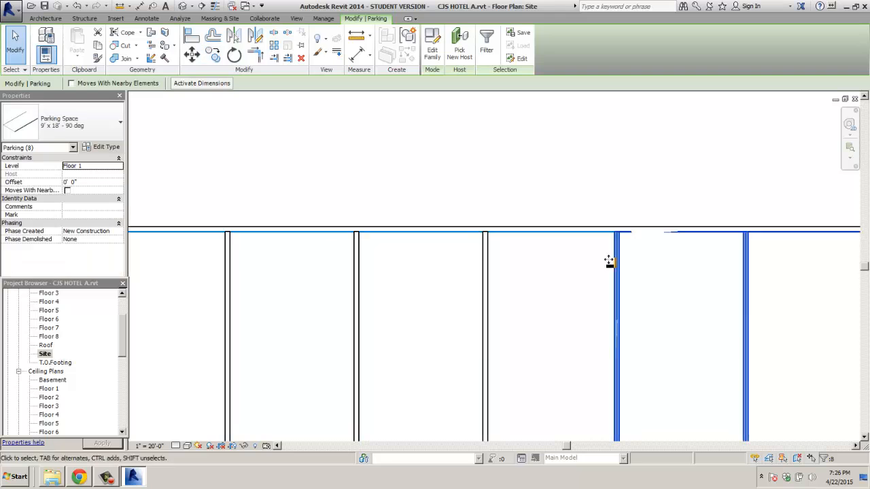
scroll(612, 259, down, 5)
click(620, 334)
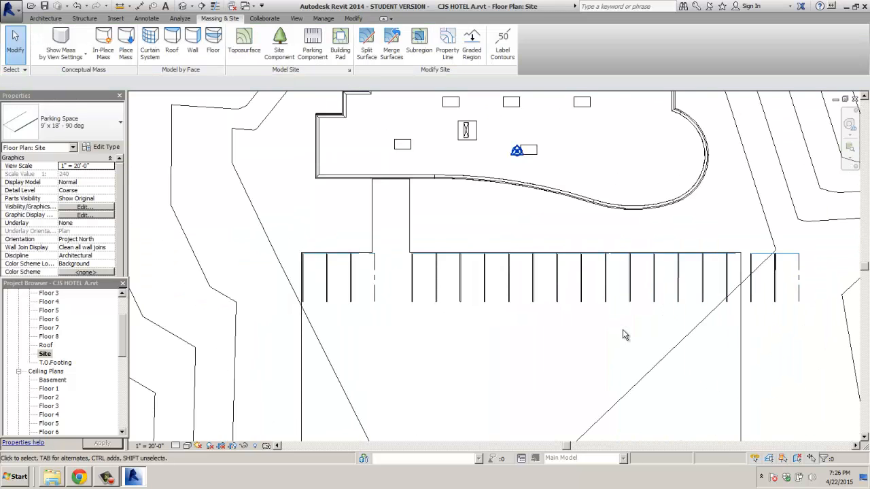
Step: Delete the lone parking space at the row's right end, then select the whole upper row
click(753, 269)
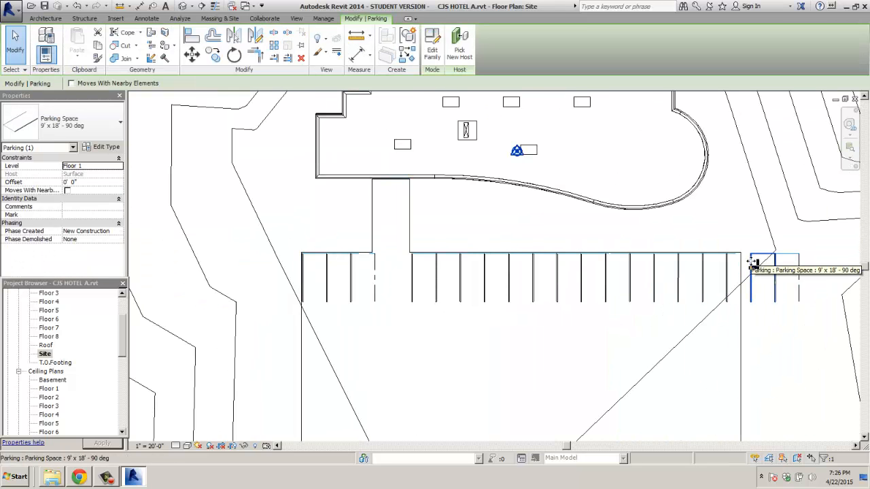
key(Escape)
click(787, 259)
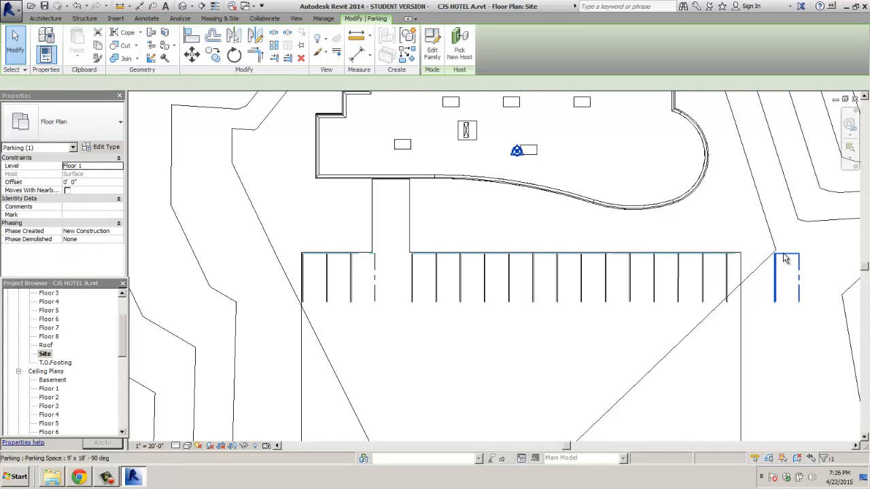
key(Delete)
middle_drag(514, 294, 451, 200)
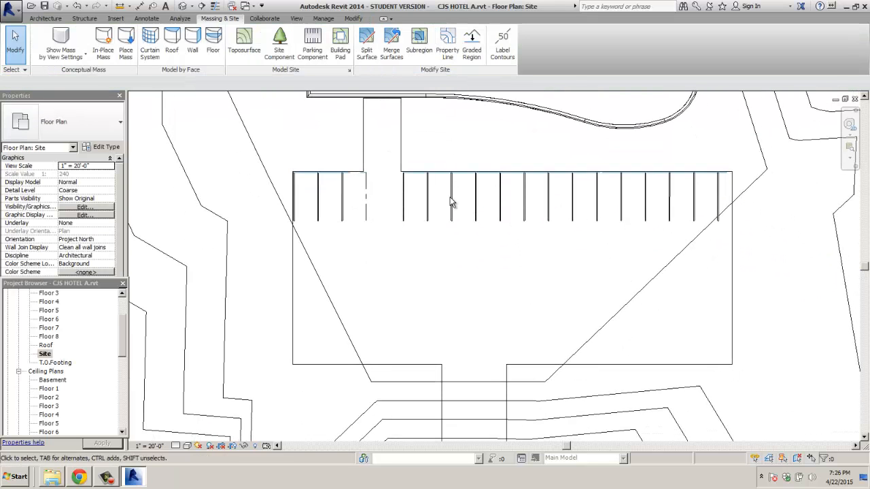
drag(281, 159, 756, 246)
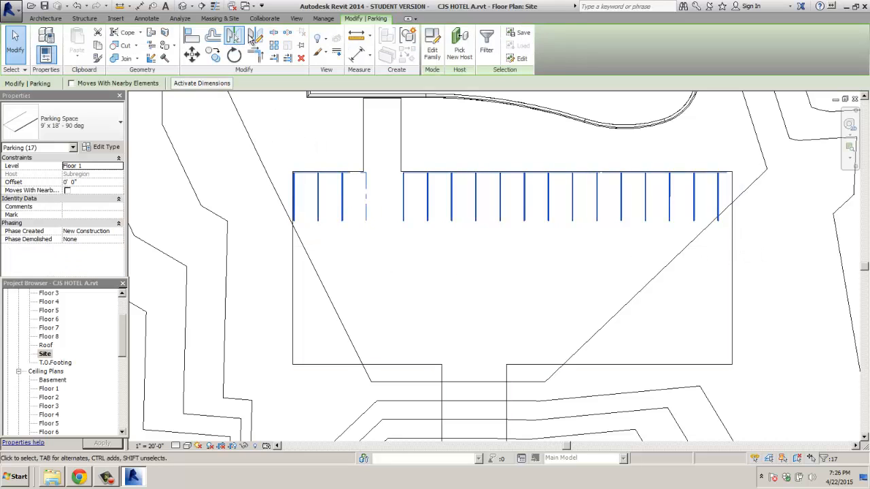
Step: Mirror the upper parking row across a horizontal mid-lot axis to line the bottom edge
click(256, 38)
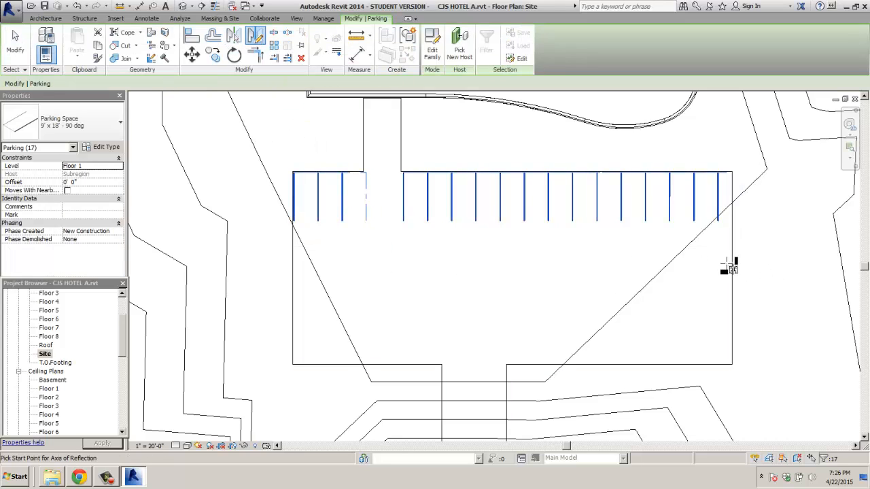
click(732, 266)
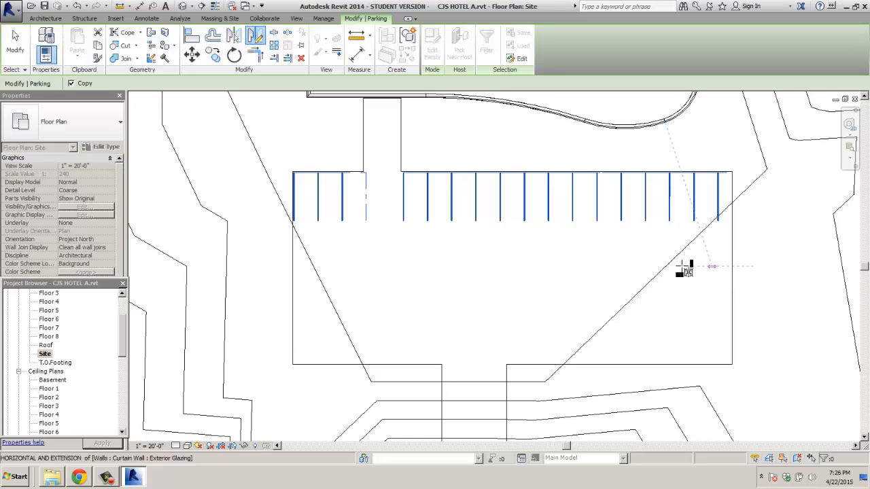
click(480, 265)
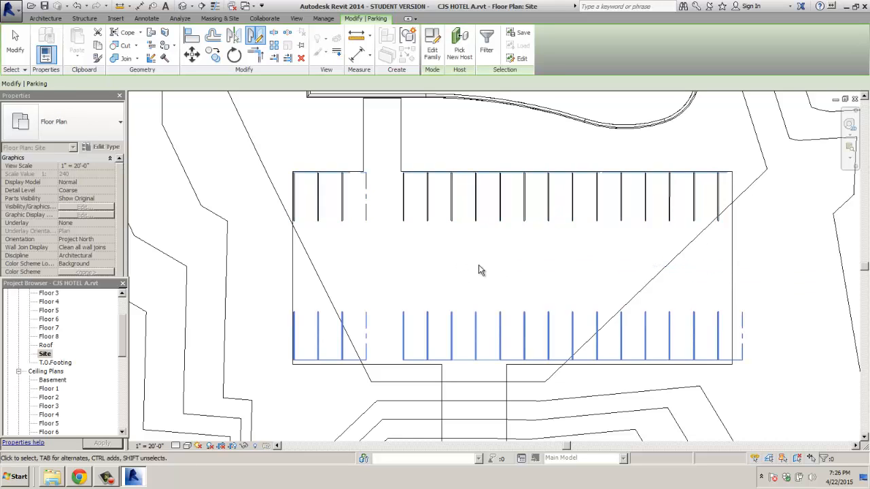
key(Escape)
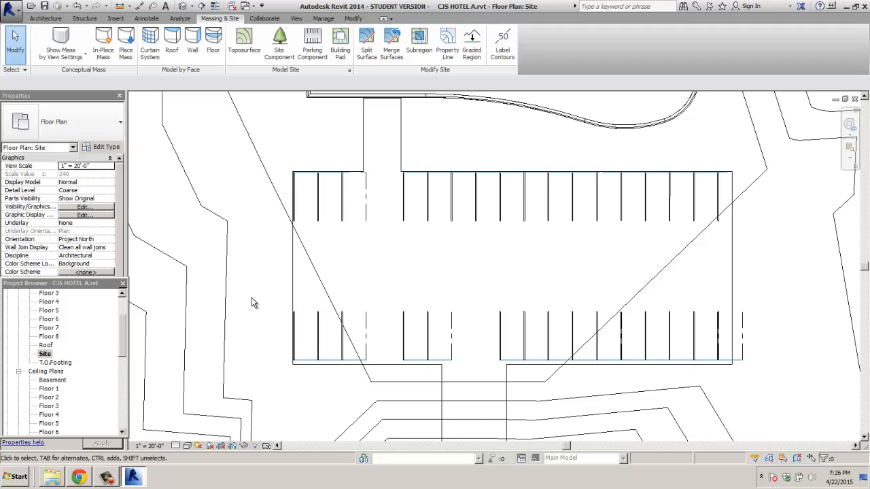
drag(252, 303, 776, 366)
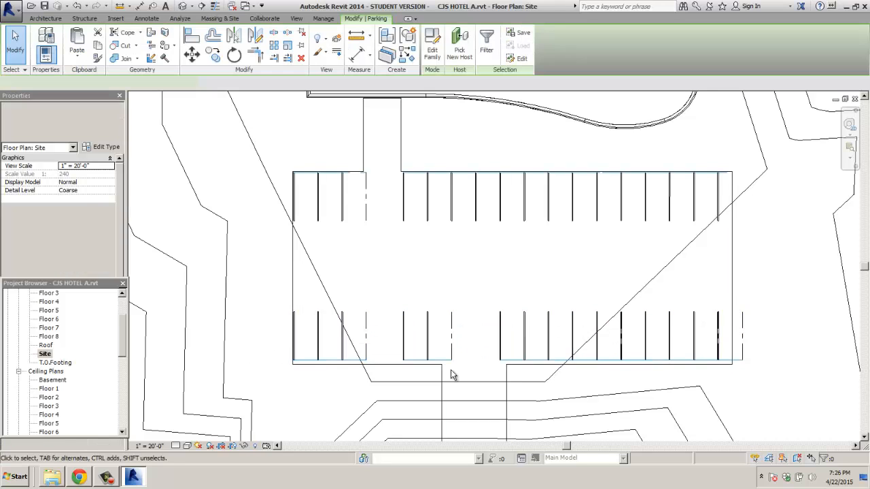
Step: Start moving the lower parking row, then cancel and clear the selection
scroll(316, 375, up, 4)
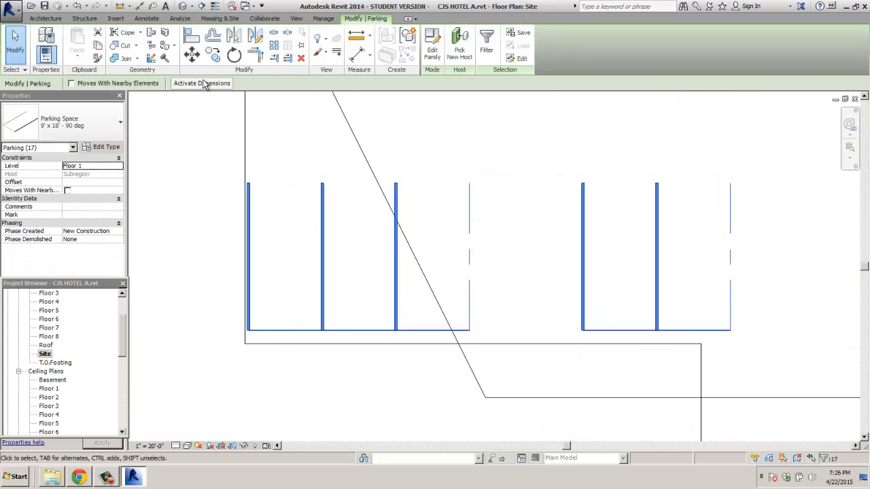
click(196, 61)
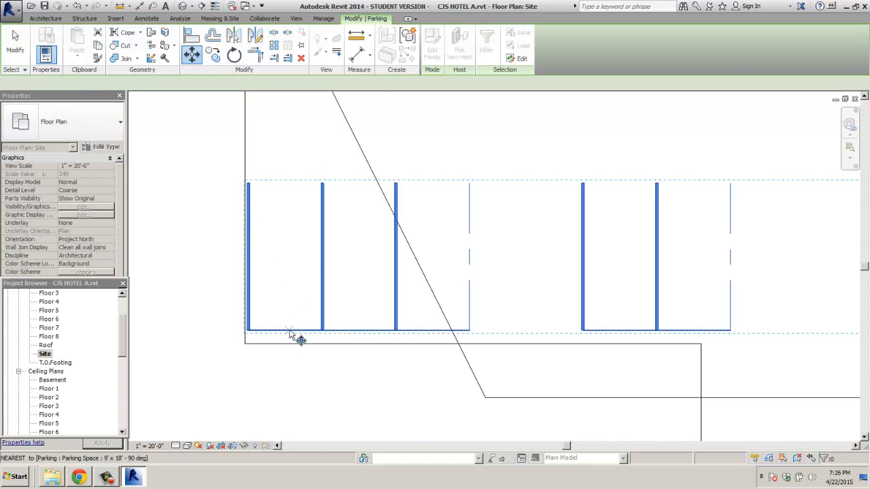
click(291, 333)
key(Escape)
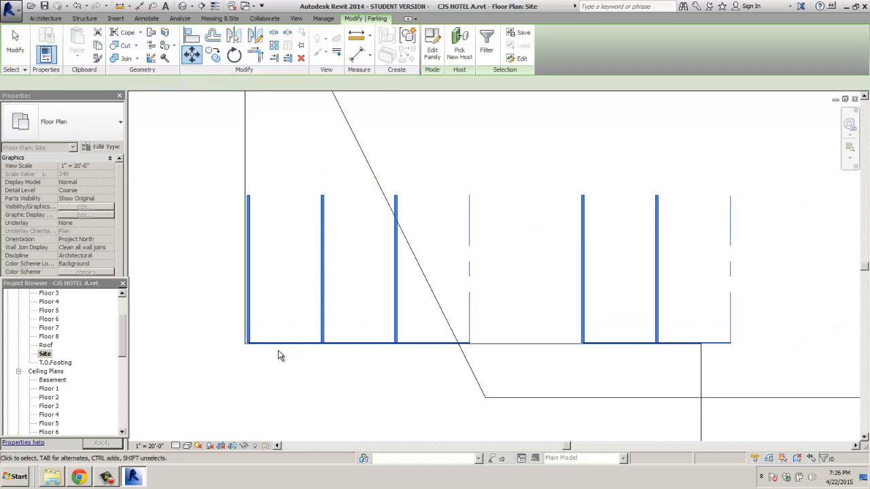
key(Escape)
Step: Move the two spaces right of the driveway further left along the row
scroll(307, 375, down, 2)
scroll(408, 370, down, 2)
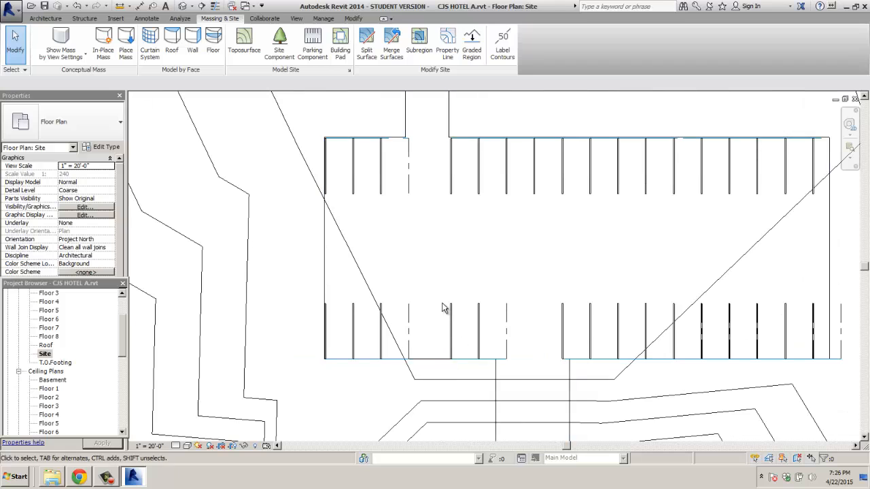
drag(441, 291, 517, 376)
scroll(360, 374, up, 4)
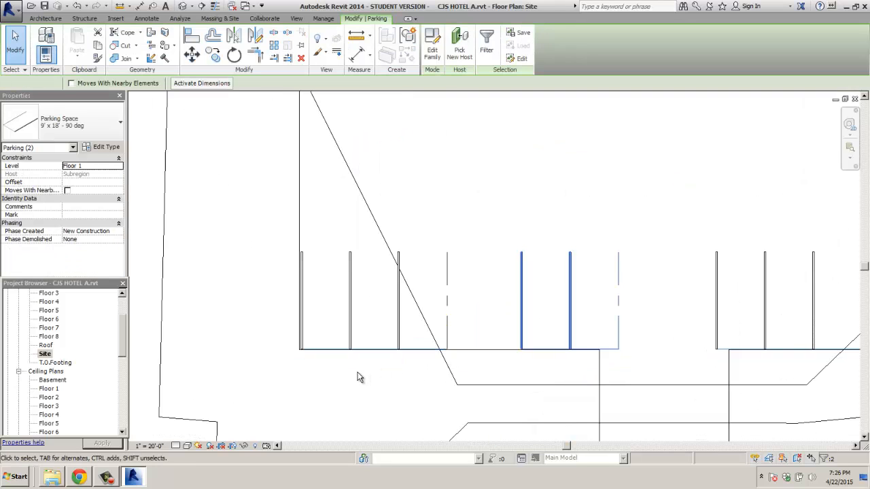
click(196, 58)
scroll(615, 326, up, 2)
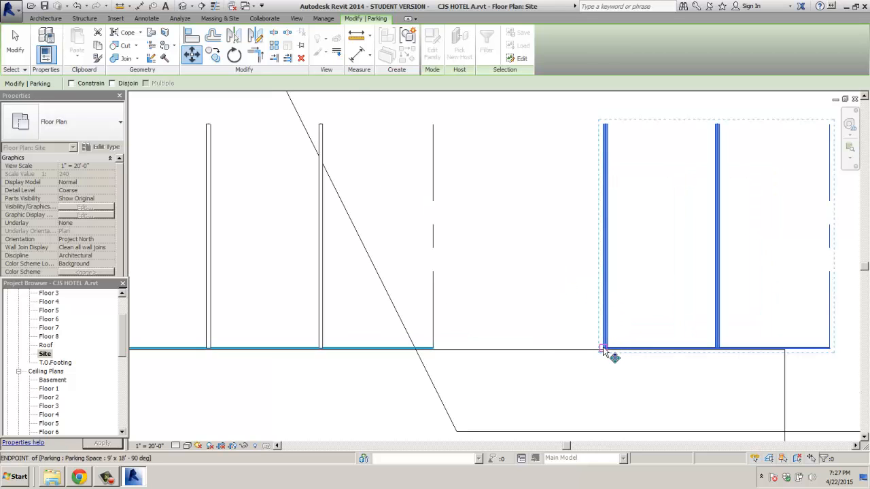
click(604, 352)
click(434, 349)
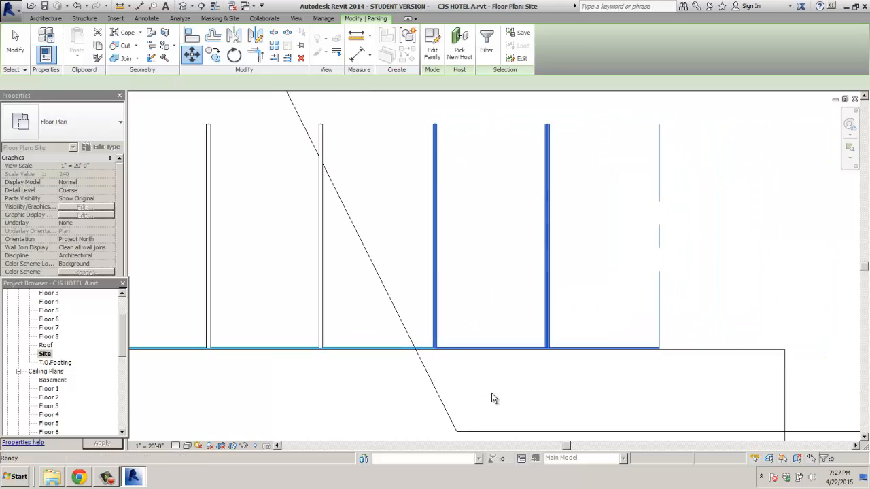
key(Escape)
Step: Move the two right-hand lower-row spaces up against the driveway edge
scroll(497, 390, down, 3)
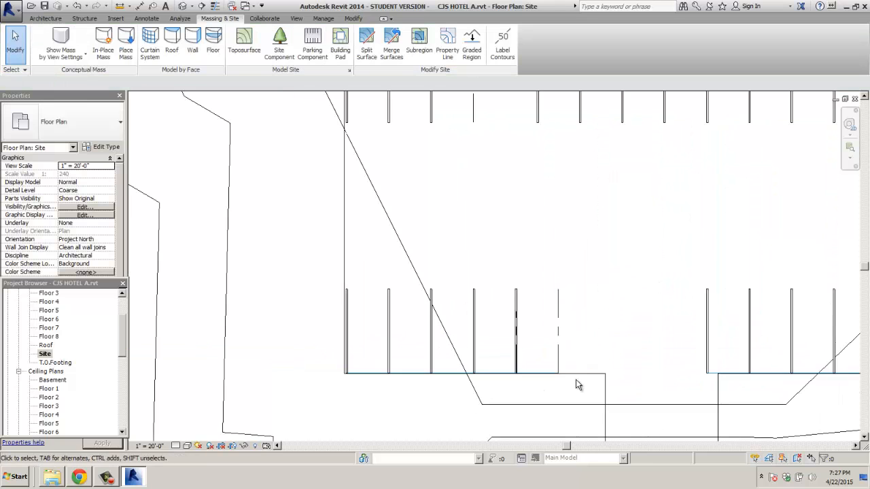
click(755, 393)
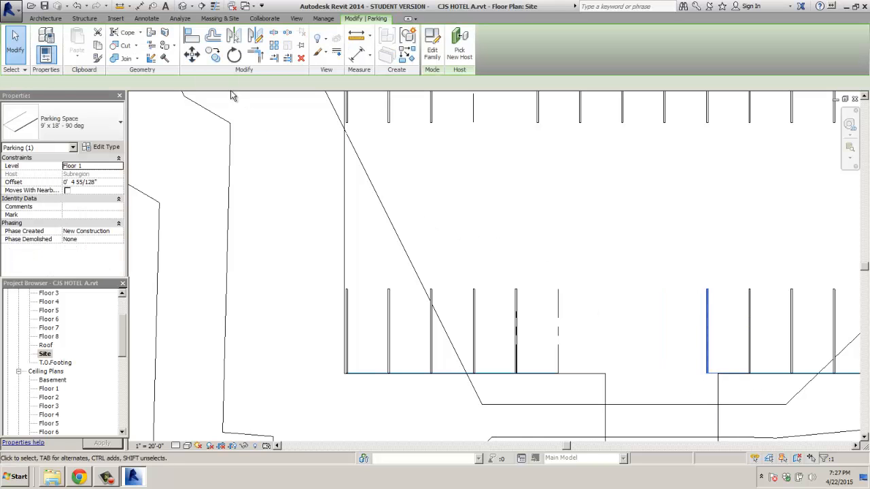
drag(682, 278, 806, 398)
click(191, 55)
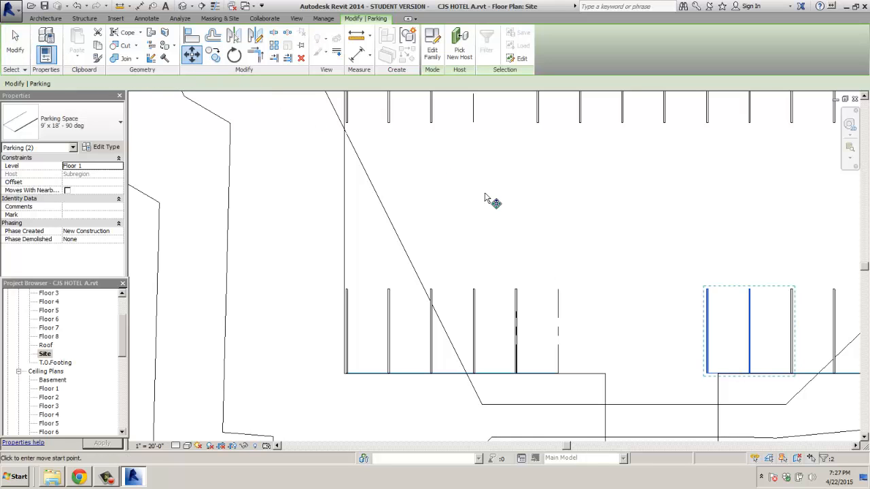
click(706, 373)
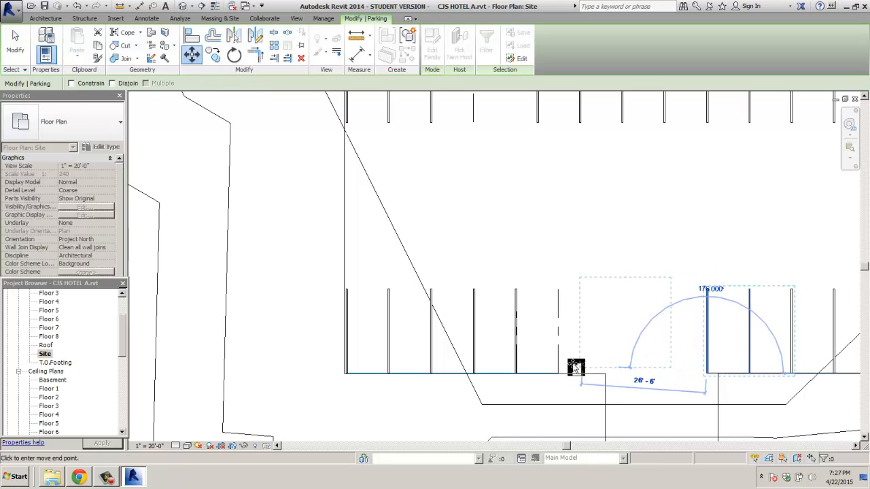
scroll(575, 367, up, 4)
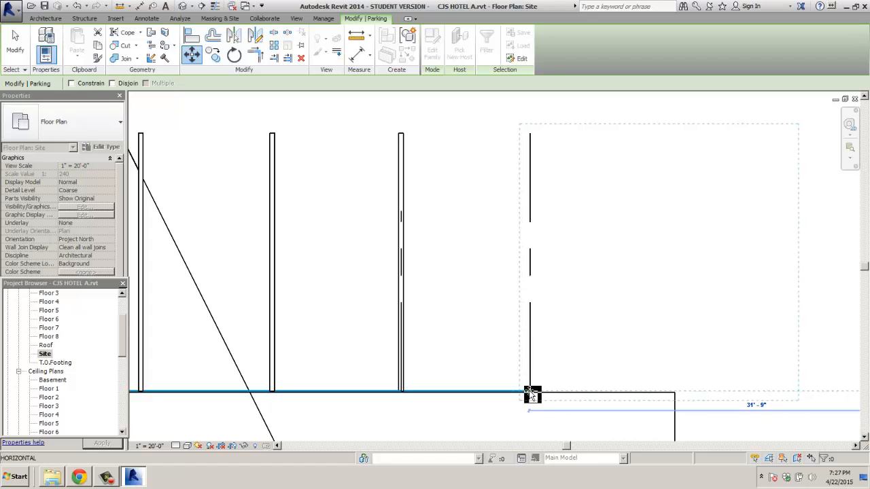
click(532, 394)
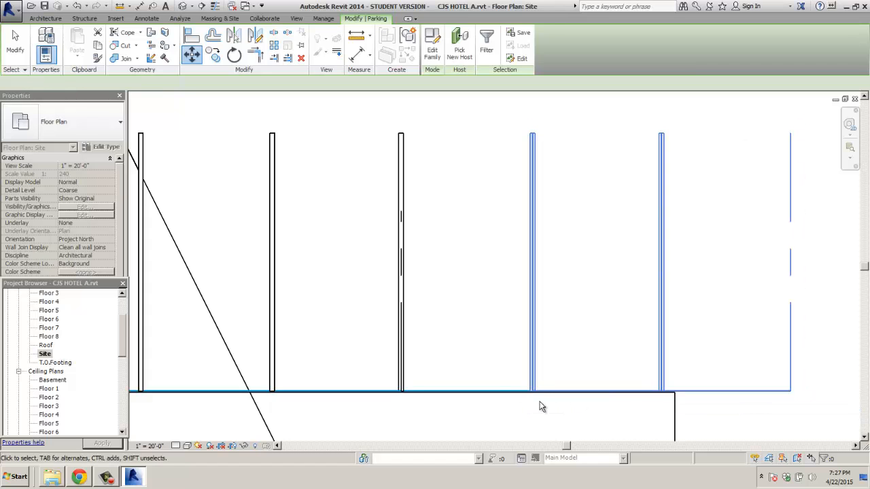
key(Escape)
Step: Delete the extra parking space blocking the driveway
scroll(547, 411, down, 4)
click(667, 406)
scroll(666, 404, down, 2)
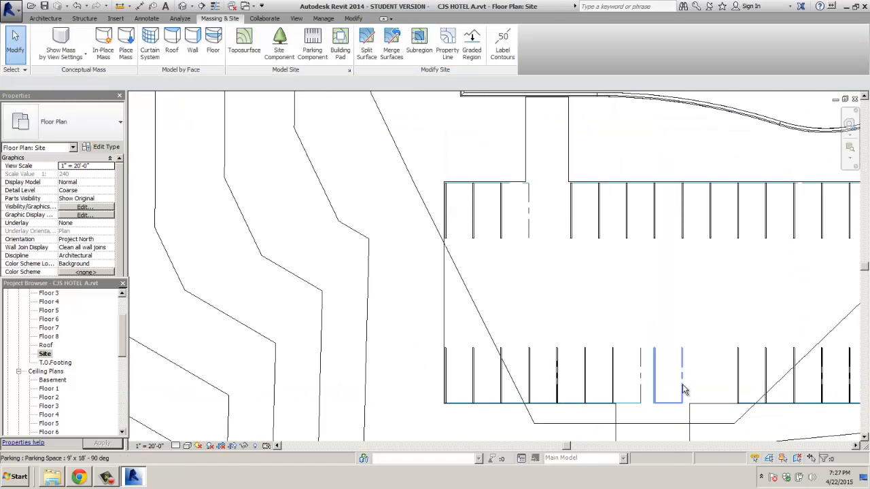
key(Delete)
Step: Copy the right-hand group's end space one space-width left, then view the whole lot
middle_drag(645, 386, 532, 350)
drag(615, 294, 672, 373)
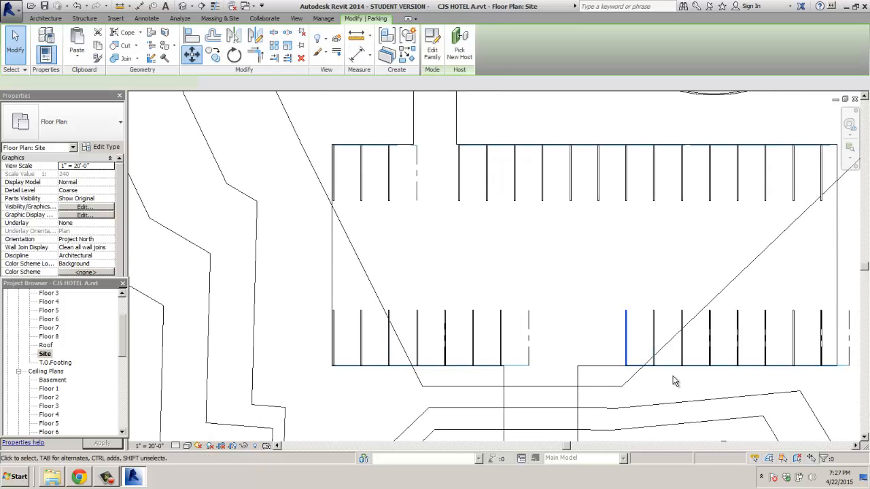
scroll(672, 372, up, 4)
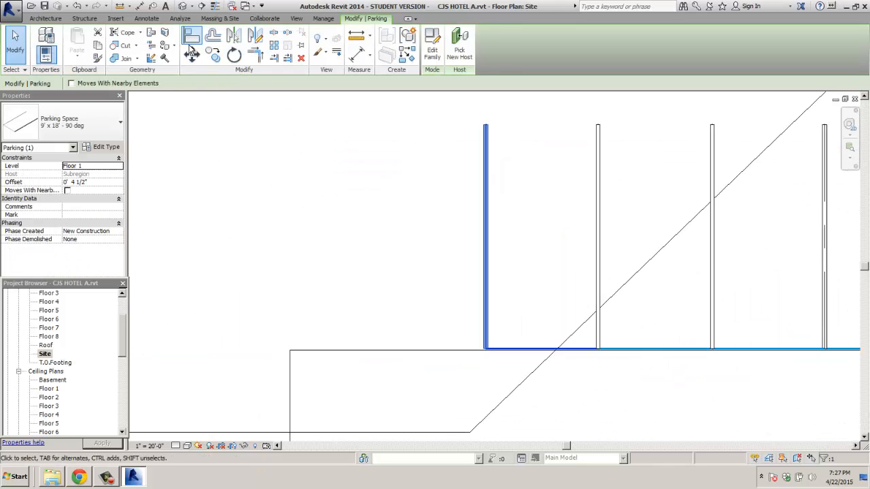
click(215, 56)
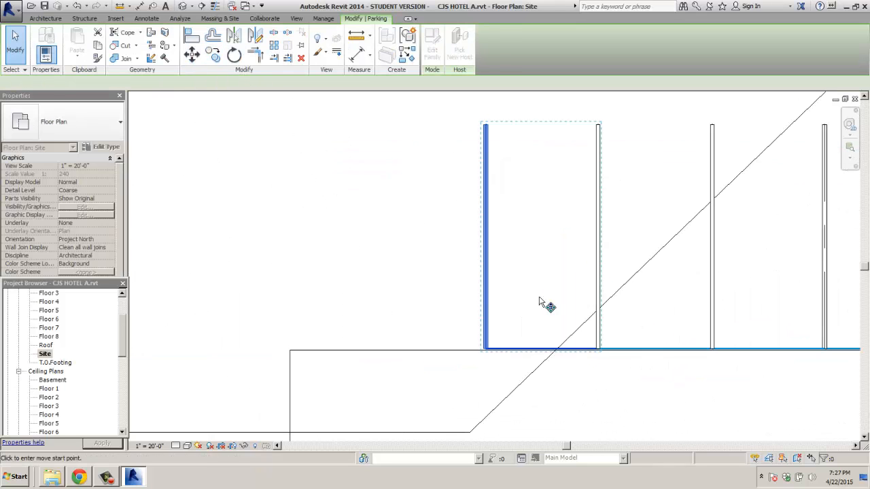
click(583, 350)
click(484, 350)
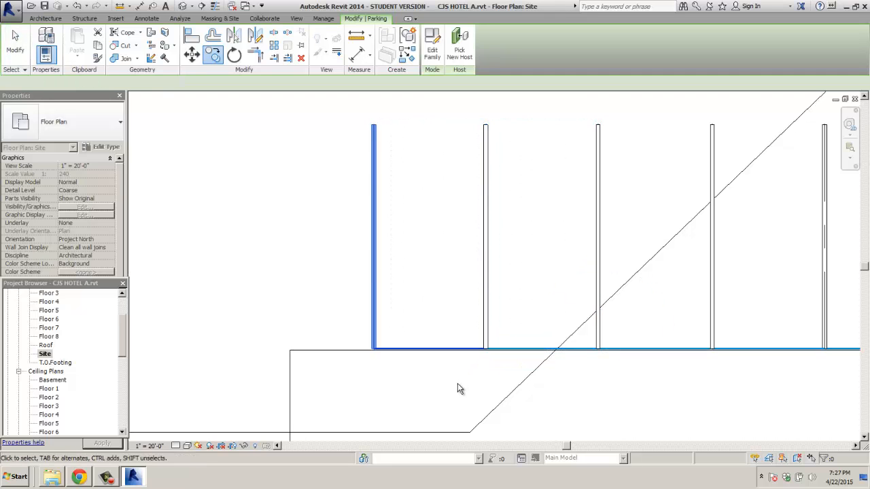
click(458, 382)
scroll(457, 382, down, 5)
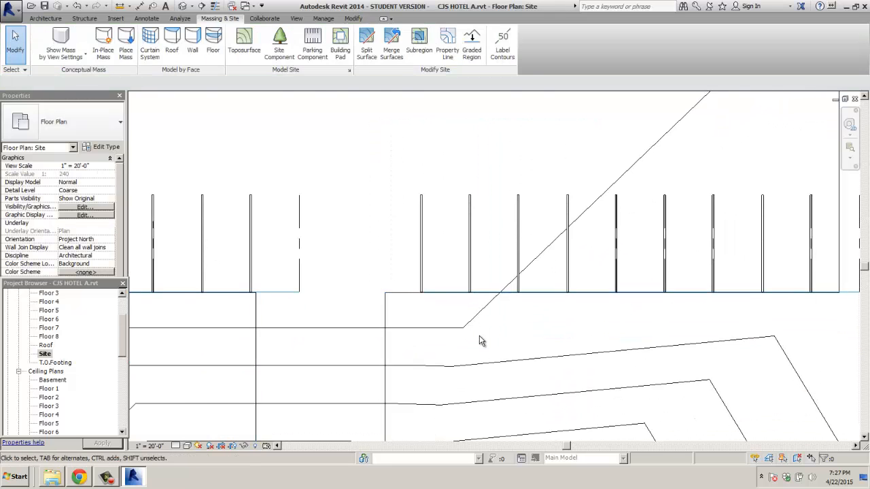
scroll(493, 354, down, 1)
scroll(530, 361, down, 2)
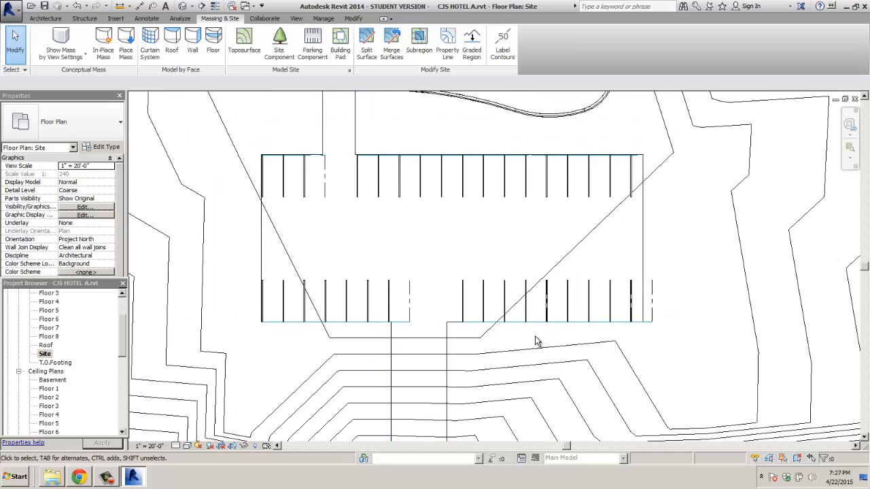
middle_drag(547, 297, 546, 244)
scroll(545, 245, down, 1)
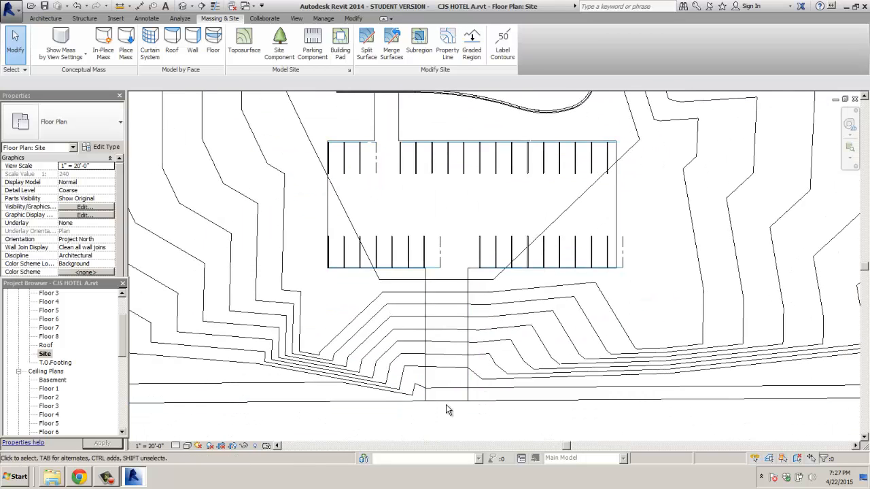
click(187, 446)
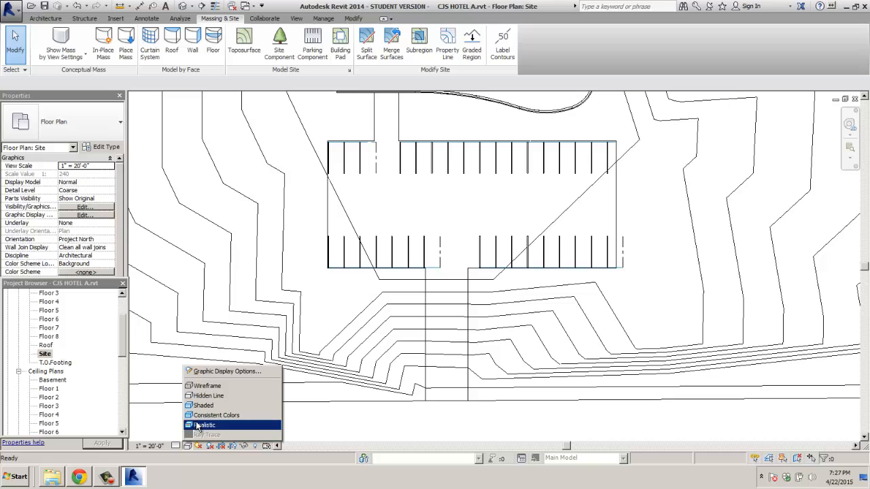
click(203, 431)
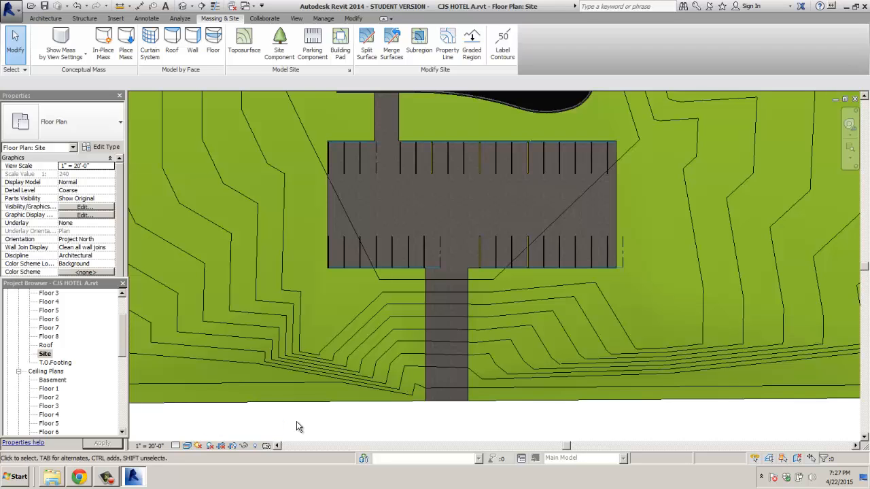
scroll(325, 218, up, 3)
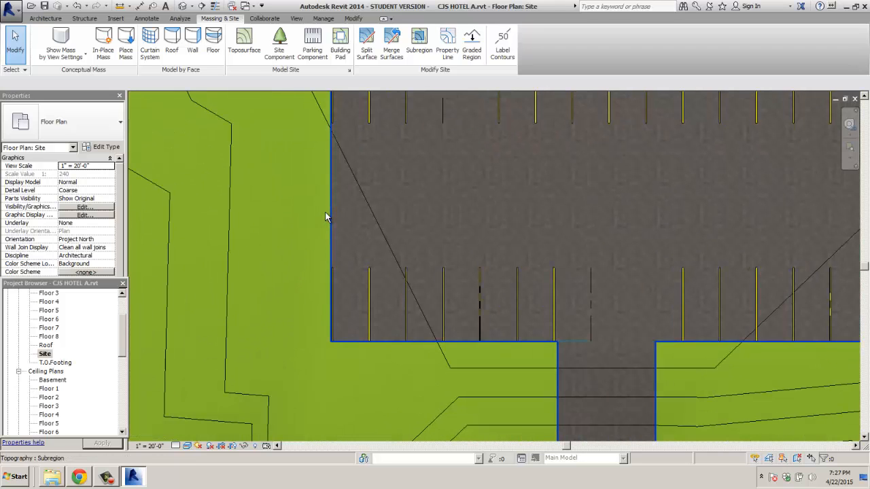
scroll(451, 228, down, 4)
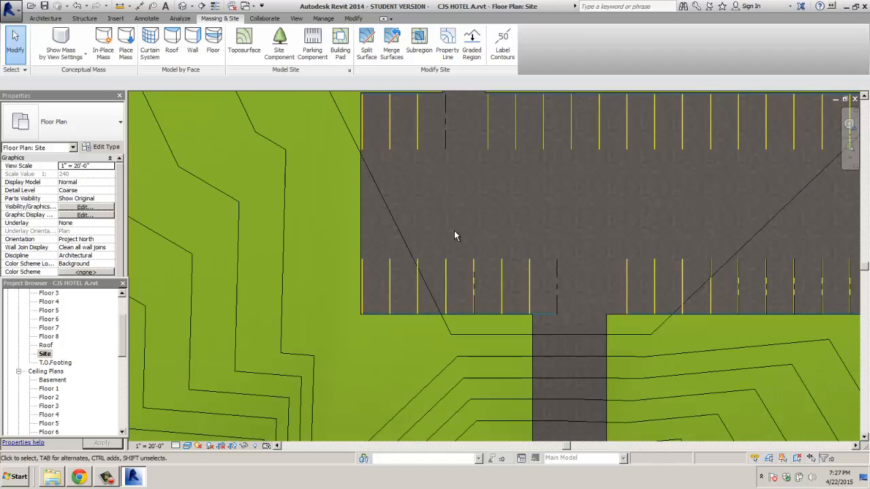
scroll(429, 258, down, 2)
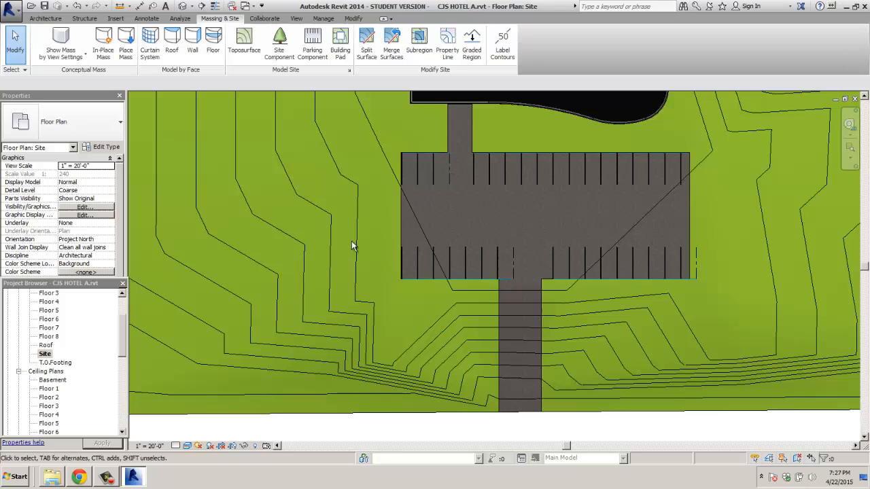
Step: Through Component > Load Family, load toyota_tundra.rfa from the Entourage folder
click(42, 19)
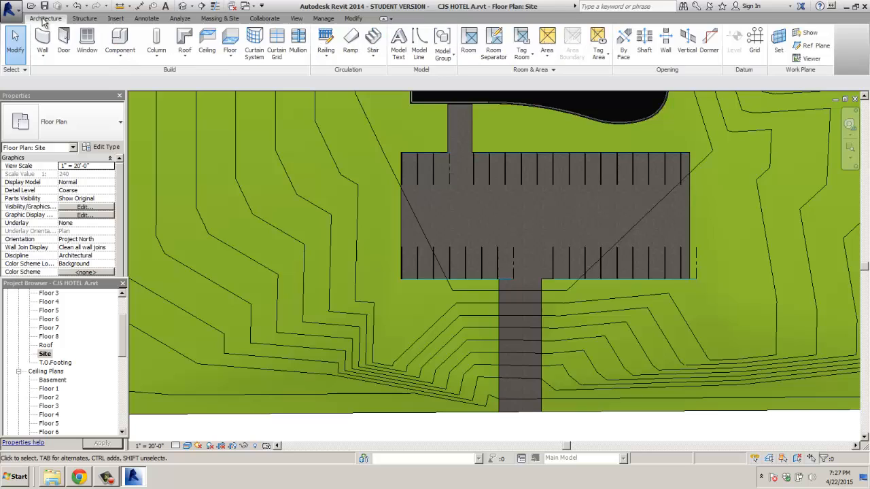
click(119, 37)
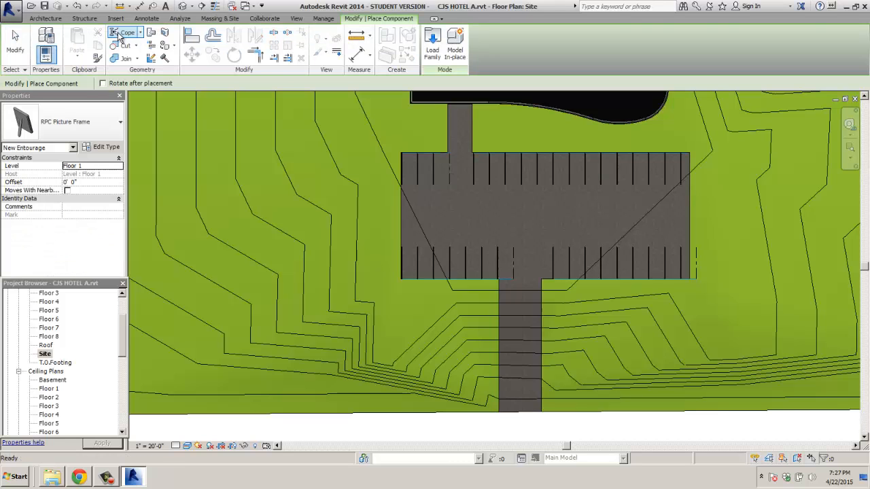
click(435, 54)
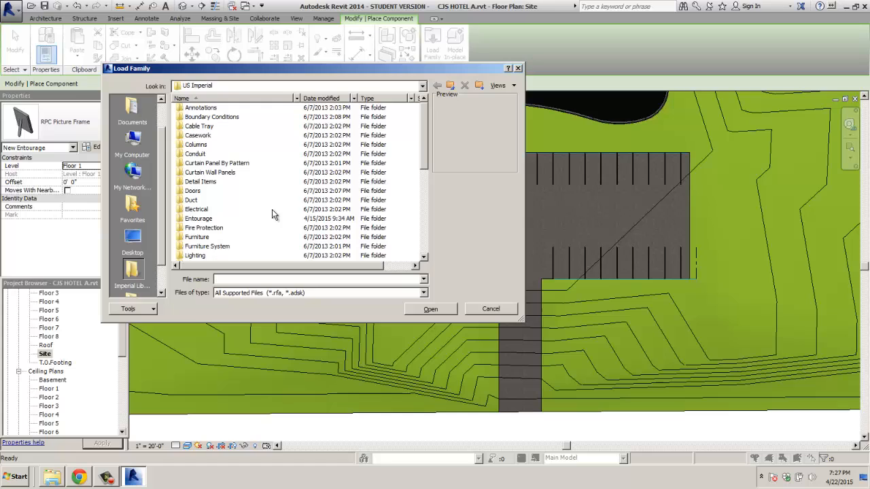
double_click(203, 219)
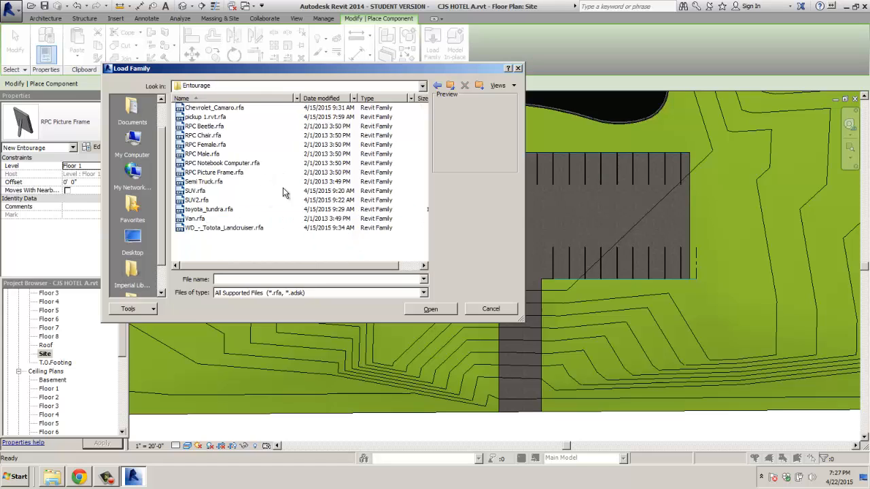
click(203, 174)
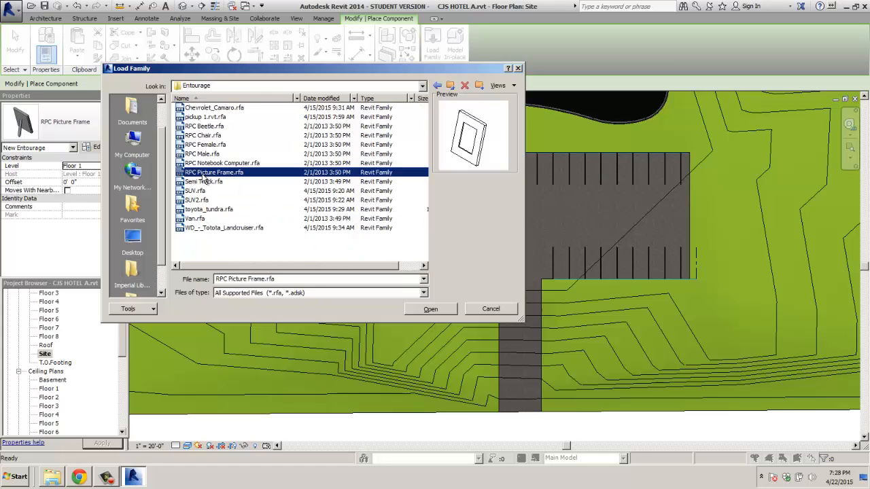
click(202, 210)
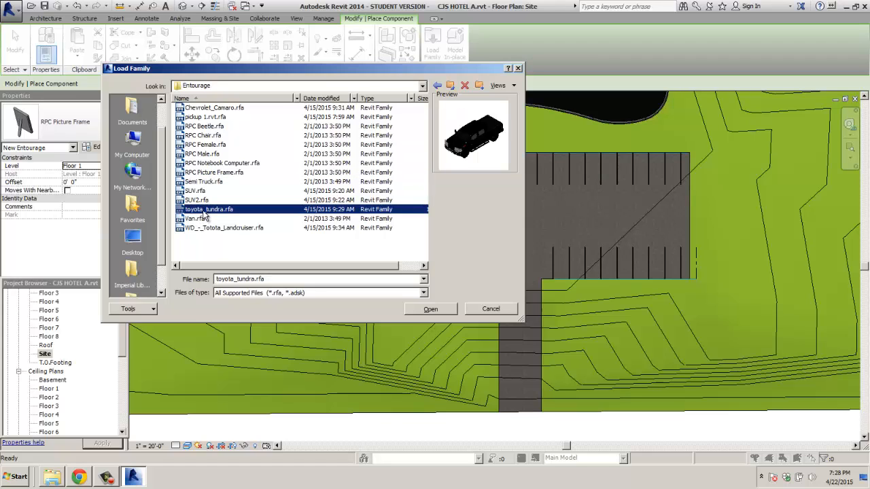
double_click(204, 210)
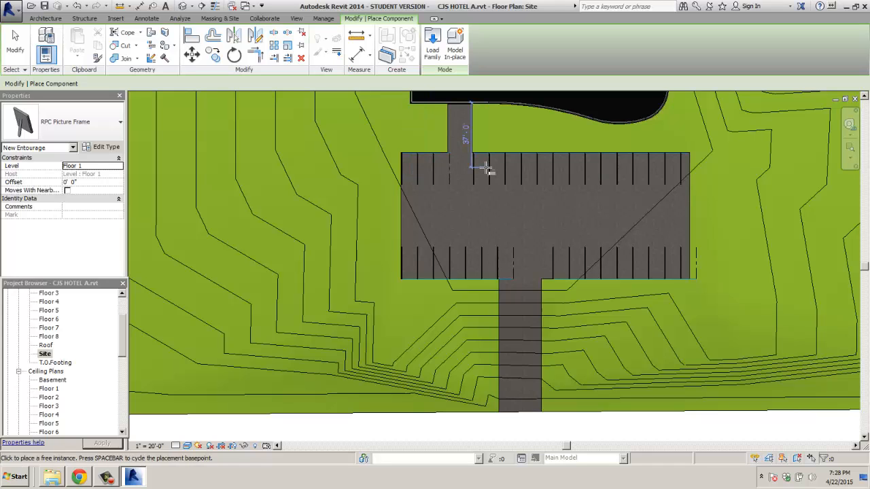
Step: Choose toyota_tundra in the Properties type selector
scroll(487, 169, up, 6)
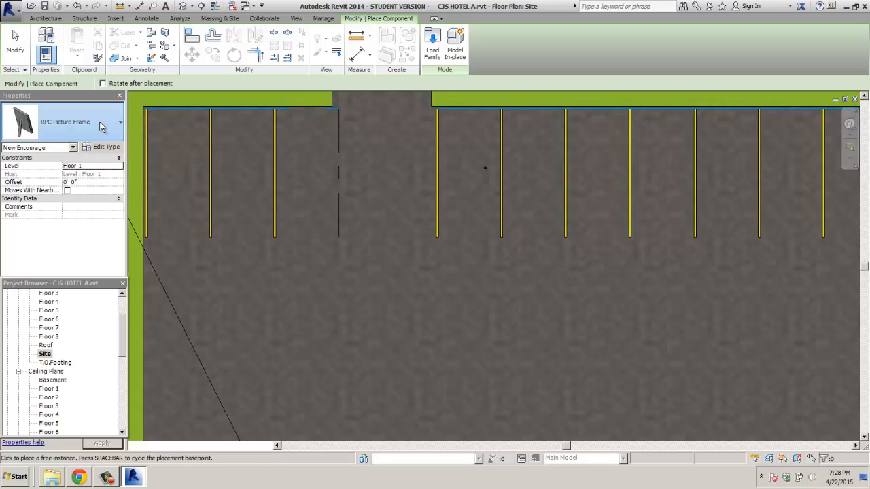
click(106, 129)
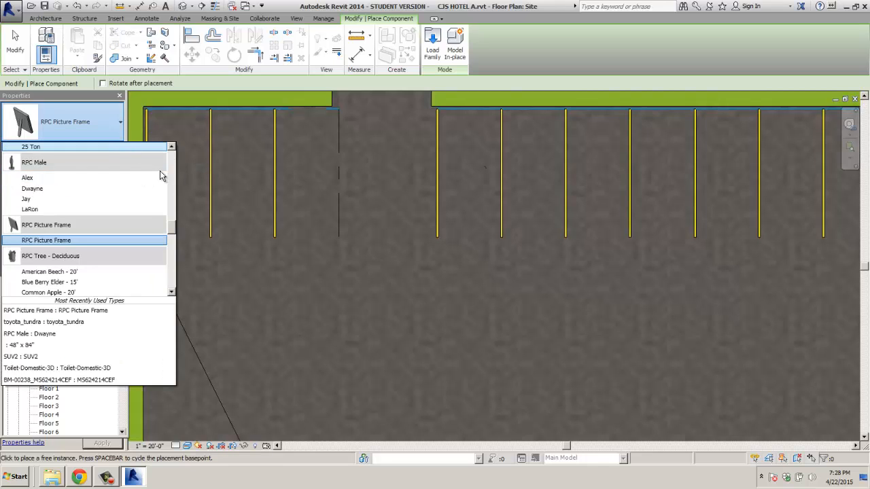
drag(171, 234, 170, 289)
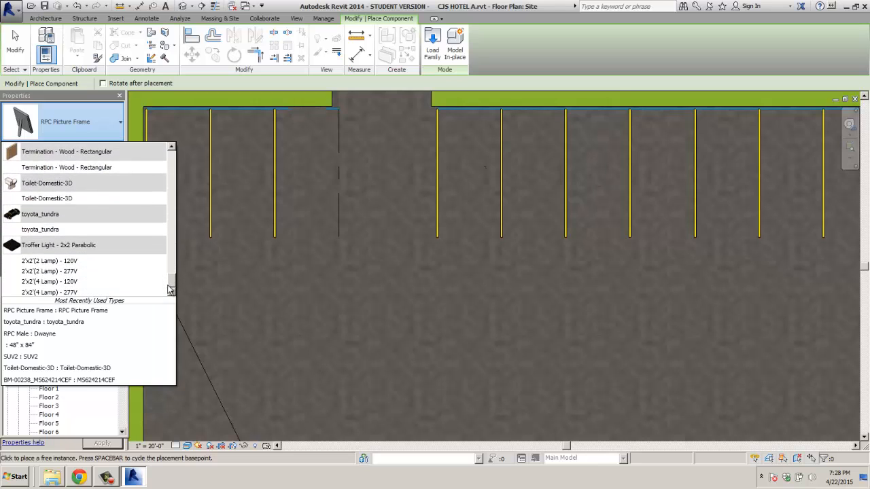
click(36, 229)
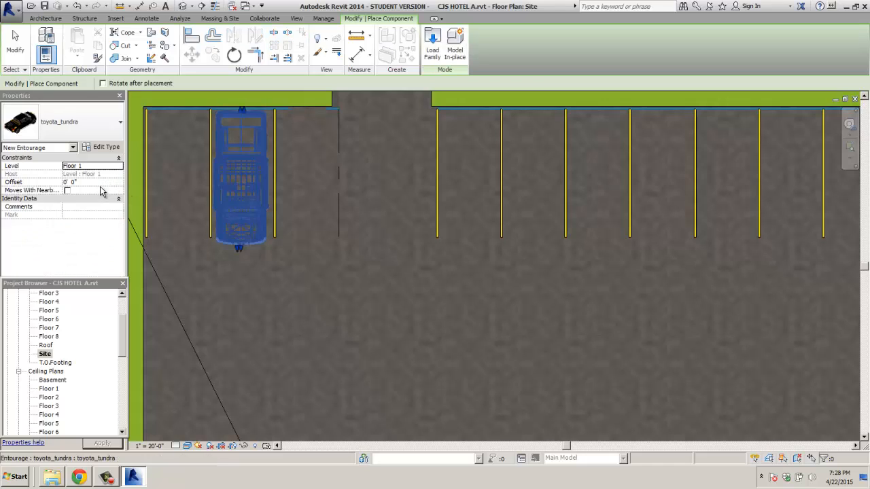
Step: Switch the type to SUV2 and park SUV2 cars in two stalls
click(119, 130)
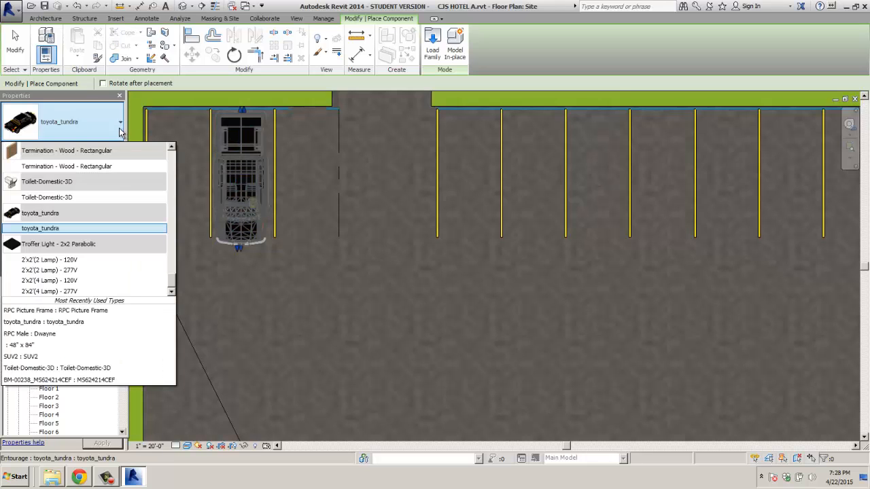
scroll(175, 275, up, 1)
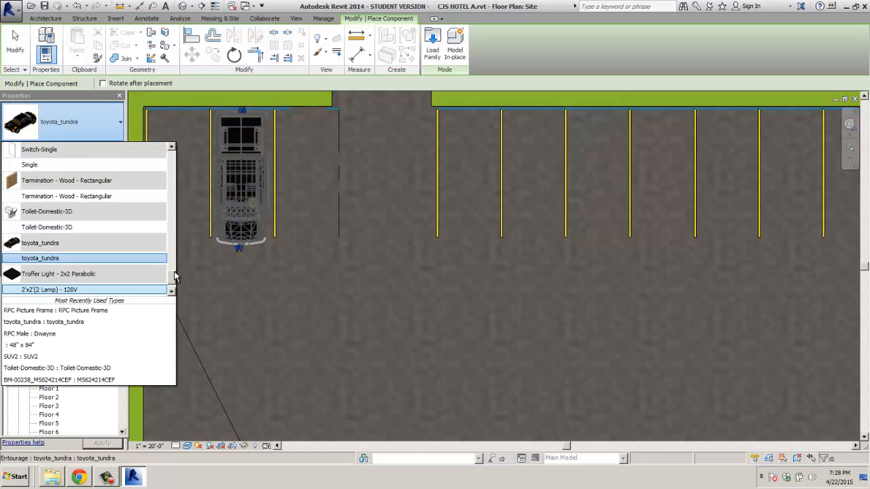
scroll(175, 275, up, 4)
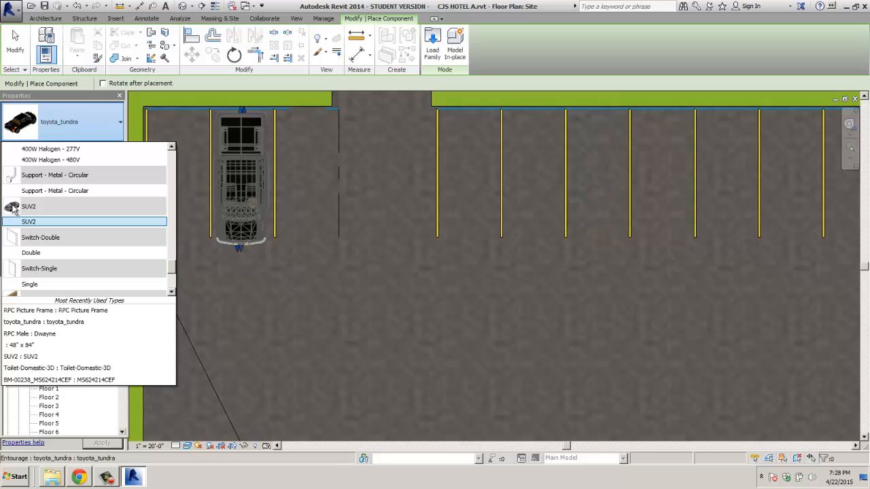
click(39, 221)
click(281, 161)
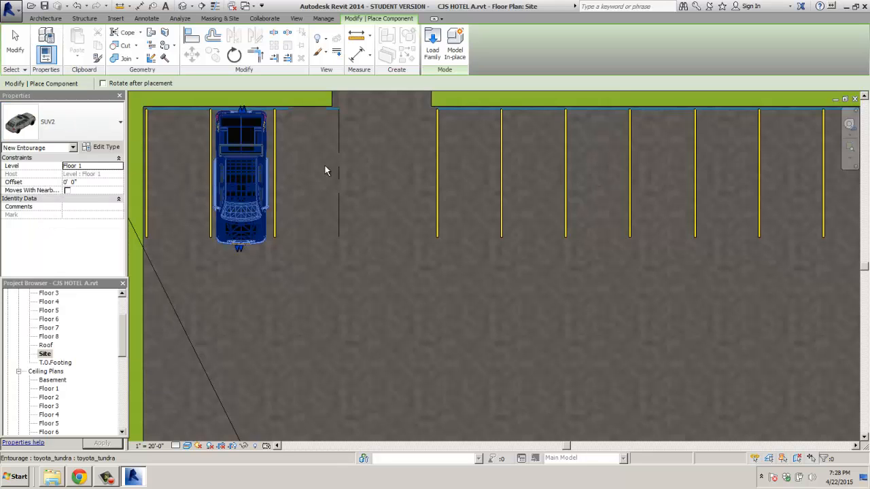
click(453, 130)
scroll(428, 135, down, 4)
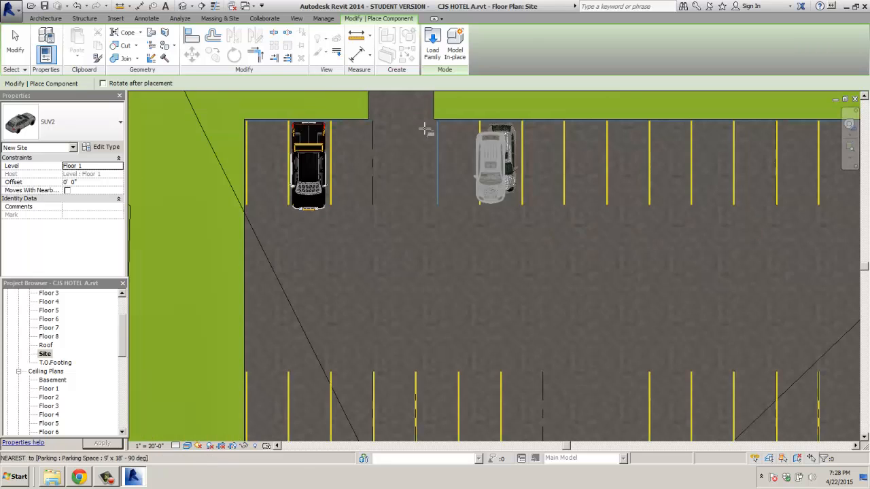
scroll(534, 233, down, 3)
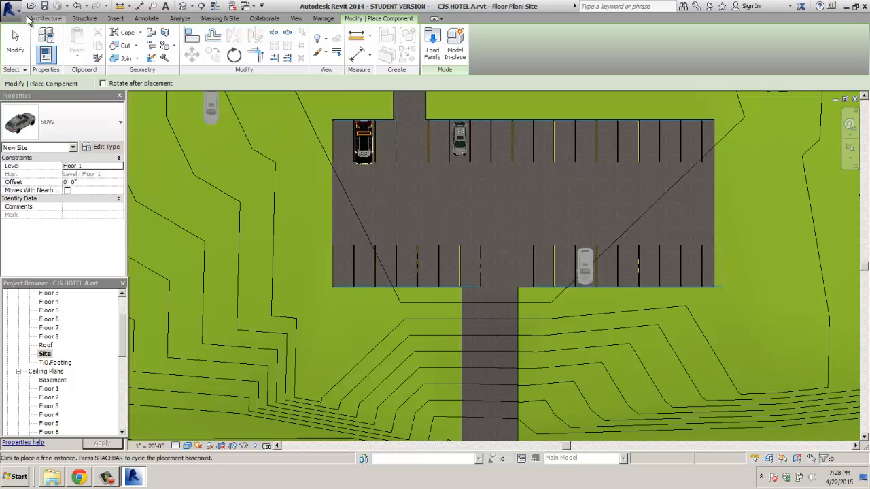
Step: Change the component type to the RPC Male entourage figure
click(96, 126)
drag(172, 272, 177, 226)
click(88, 241)
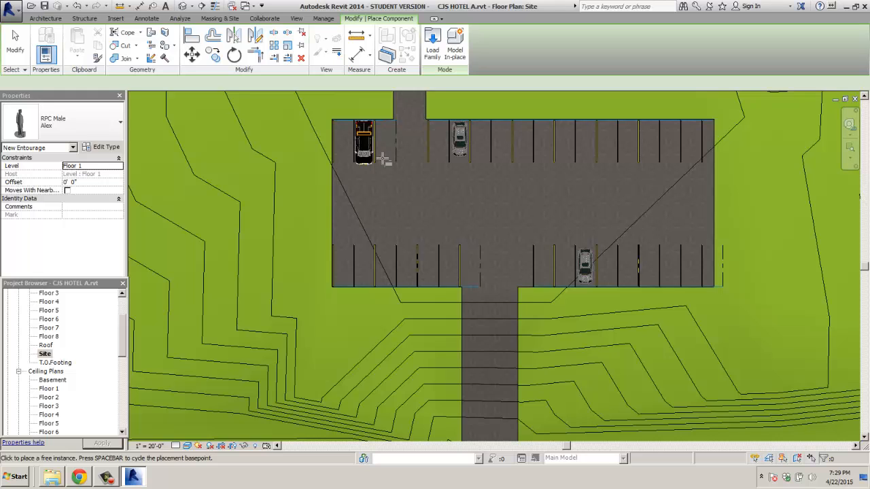
scroll(382, 155, up, 5)
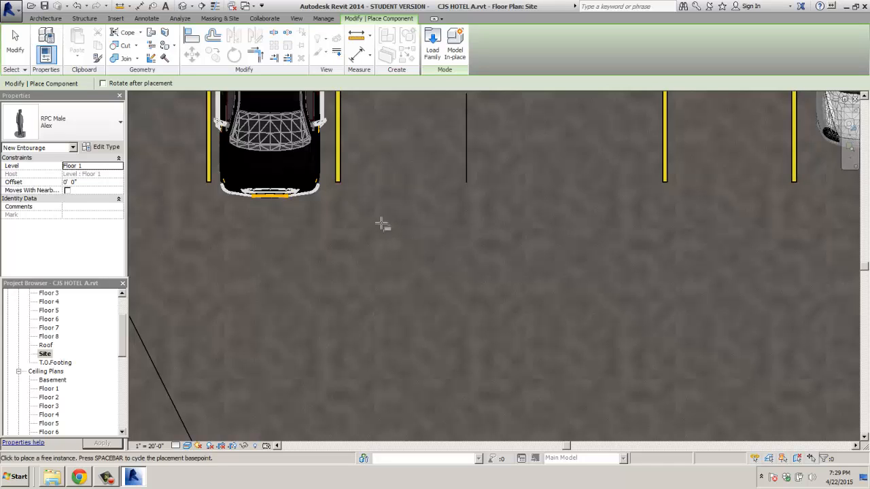
scroll(383, 224, down, 1)
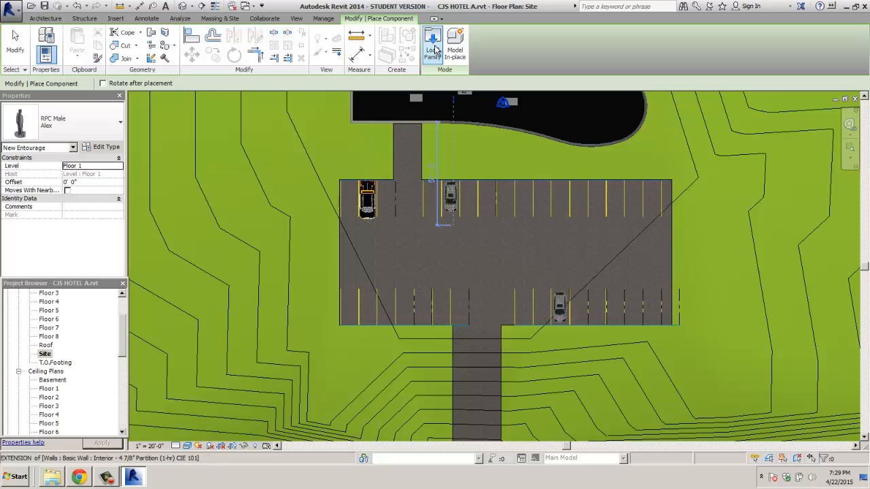
Step: Load the Chevrolet_Camaro.rfa family from the Entourage folder
click(434, 50)
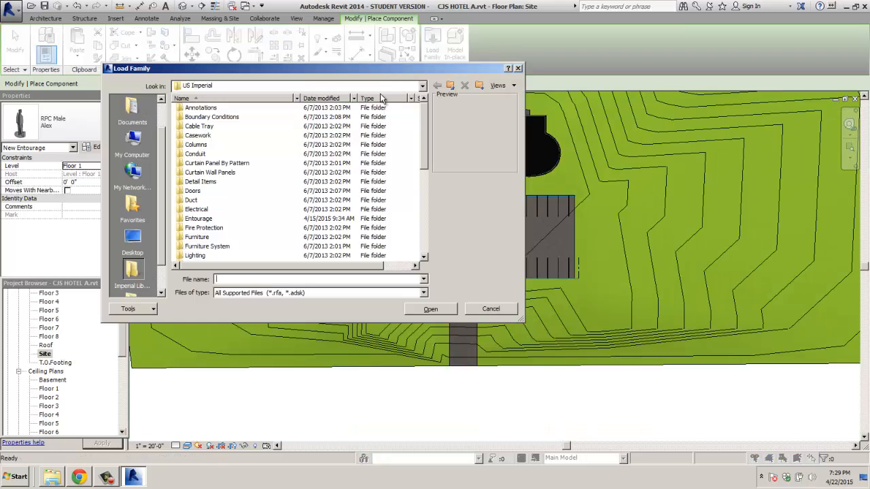
double_click(196, 218)
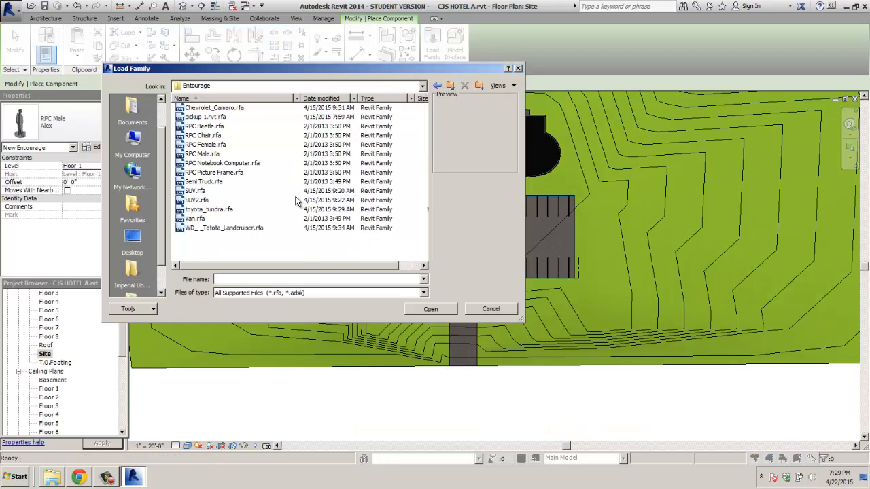
click(225, 109)
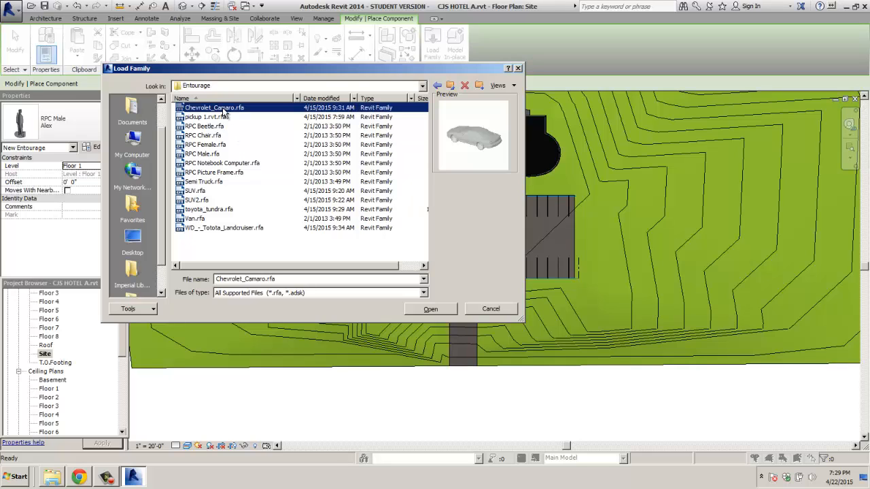
click(430, 310)
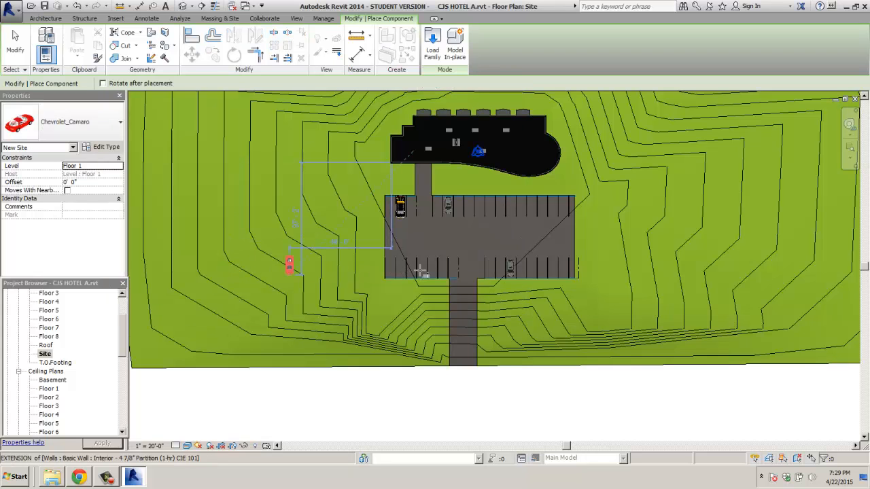
Step: Place the red Camaro in a lower-row stall on the lot's left side
scroll(410, 269, up, 4)
scroll(418, 269, up, 2)
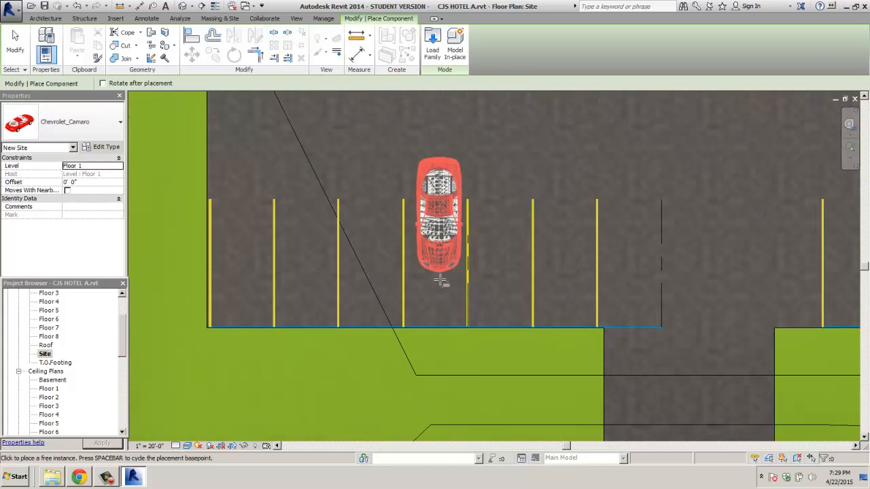
click(436, 325)
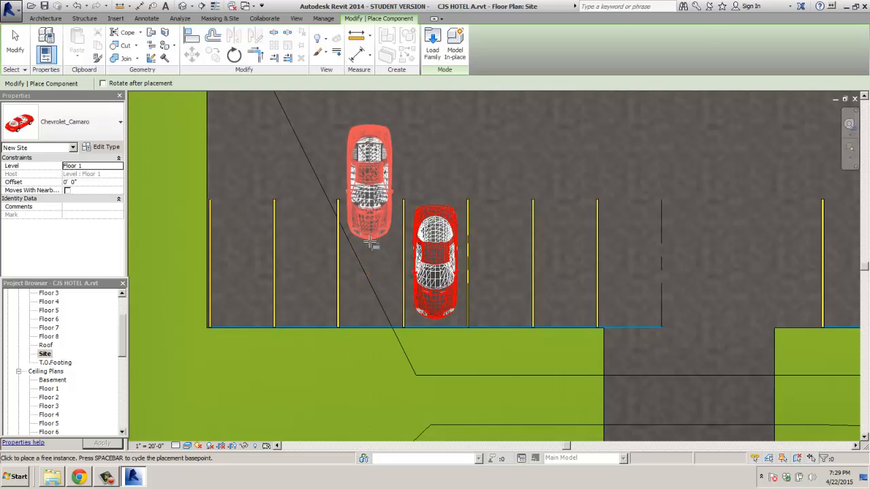
key(Escape)
scroll(384, 243, down, 4)
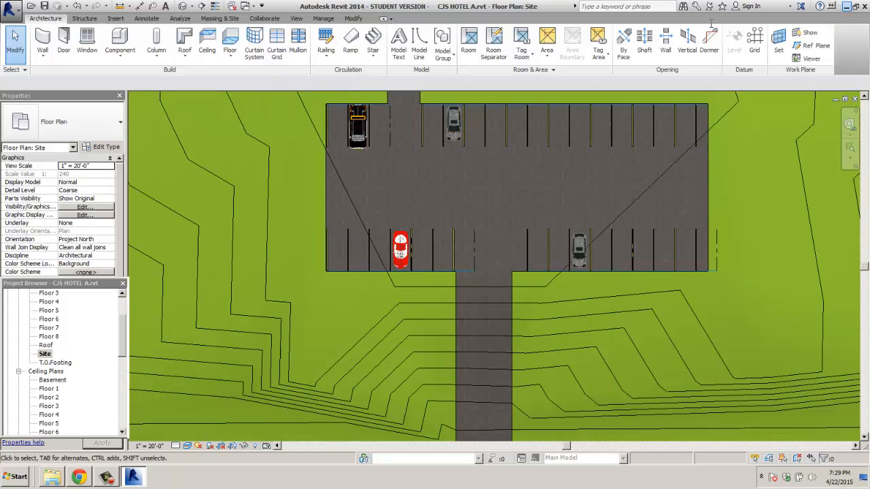
Step: Go to CADforum's Revit RFA library and search for 'automobiles'
click(846, 7)
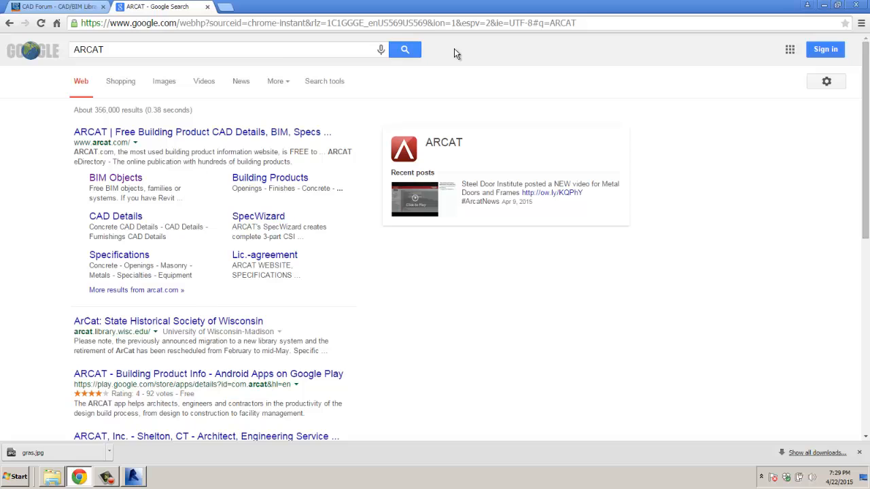
click(71, 8)
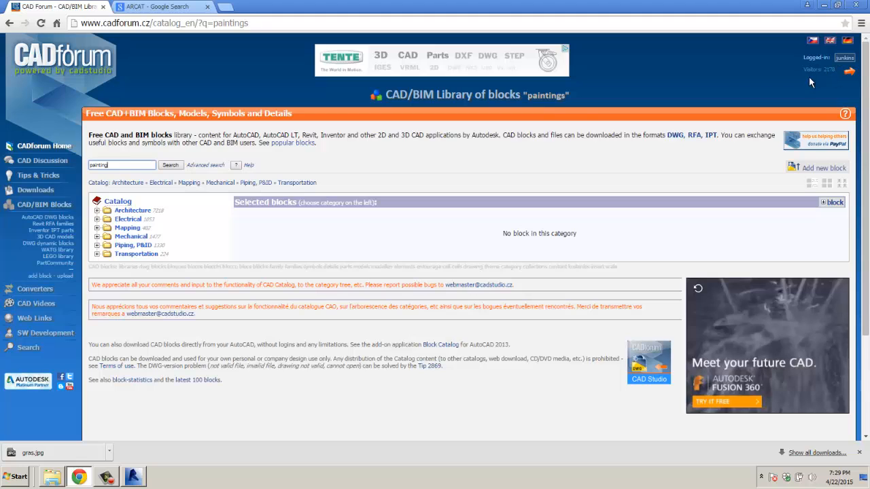
double_click(96, 165)
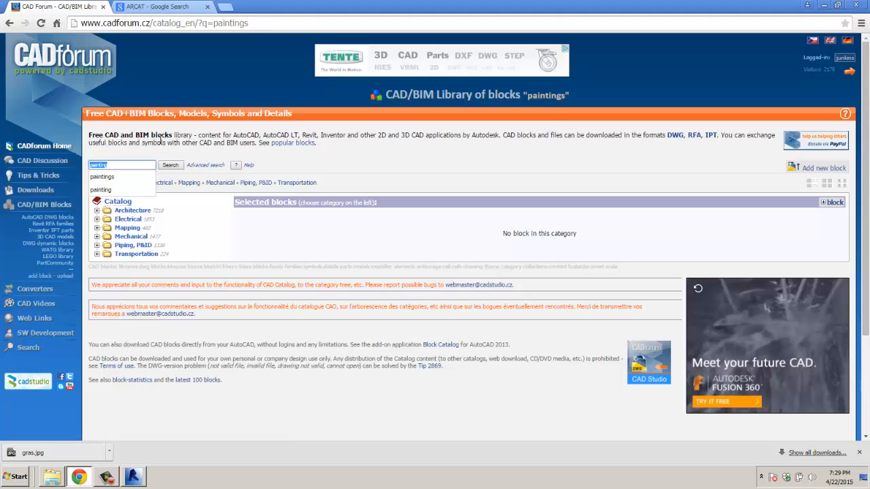
click(694, 138)
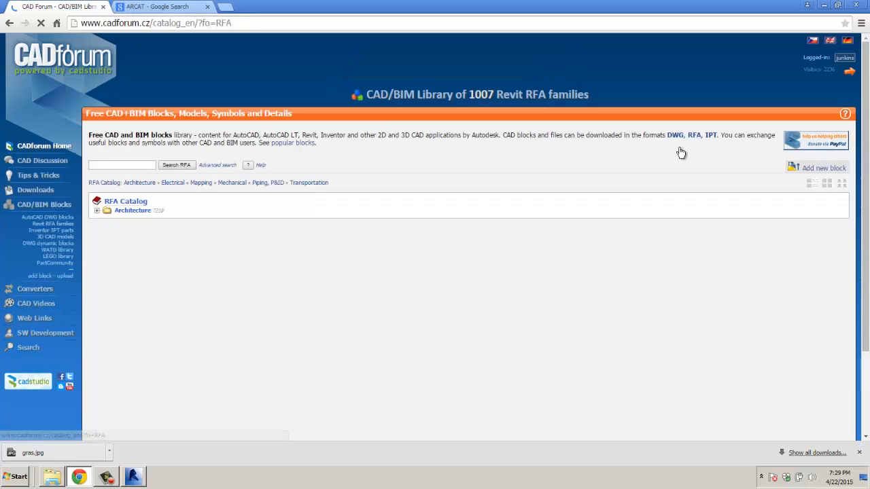
click(115, 164)
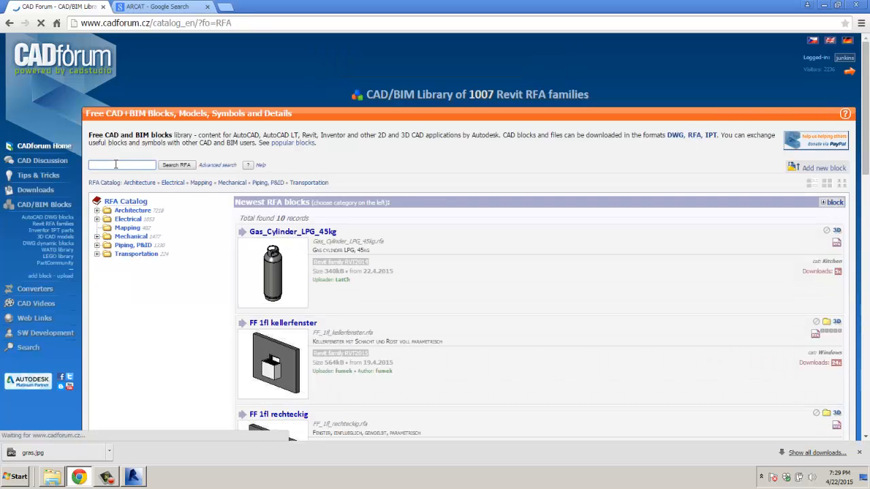
text(atuo)
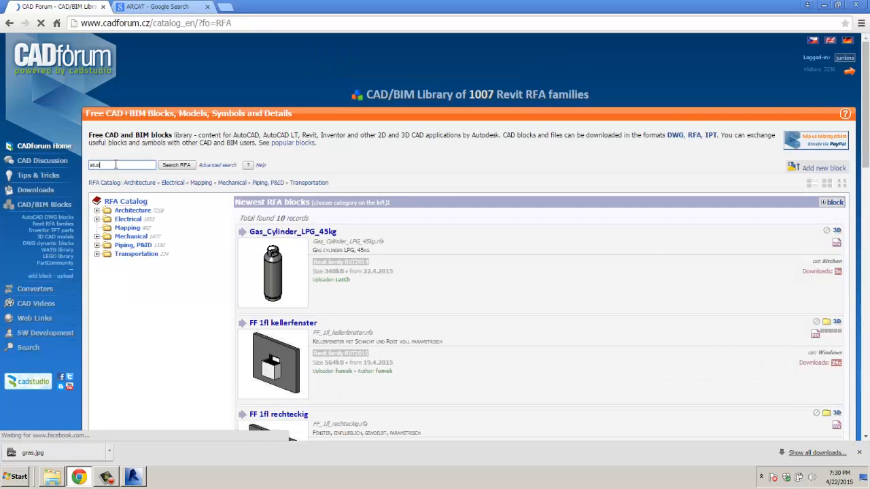
key(BackSpace)
key(BackSpace)
key(BackSpace)
text(u)
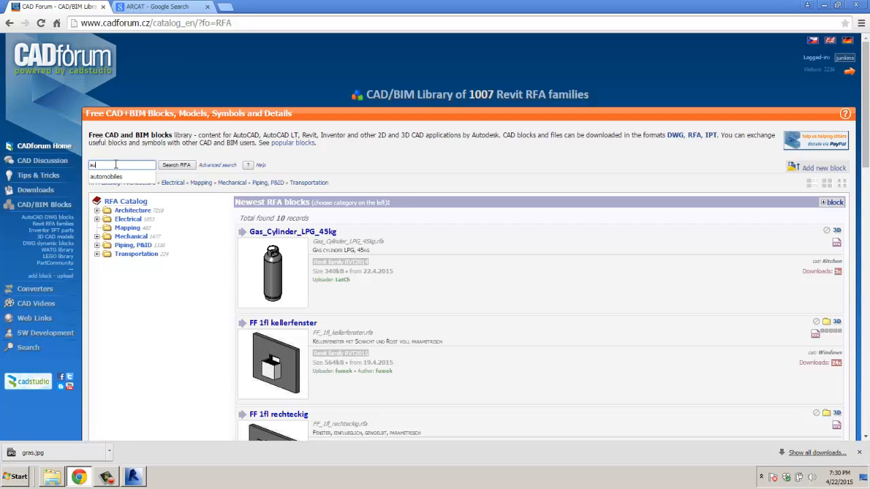
text(tomobiles)
key(Return)
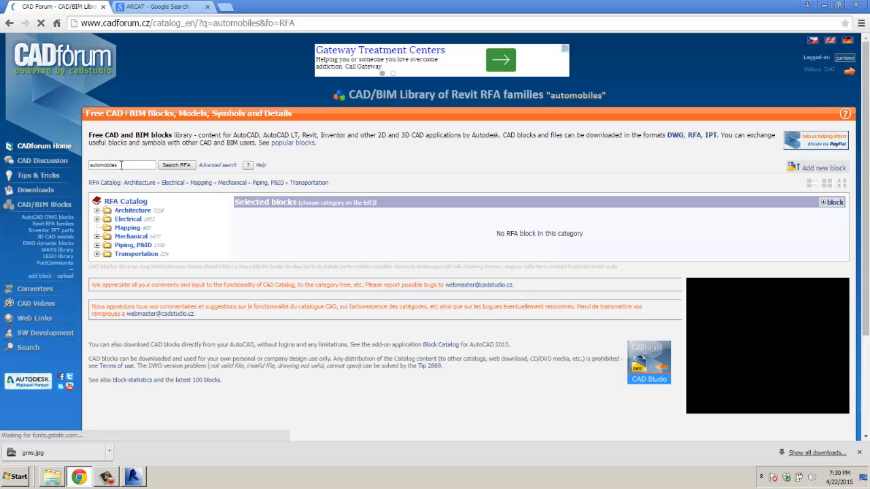
Step: Retry the RFA search with 'cars', then 'autos', then 'vehicle'
text(cars)
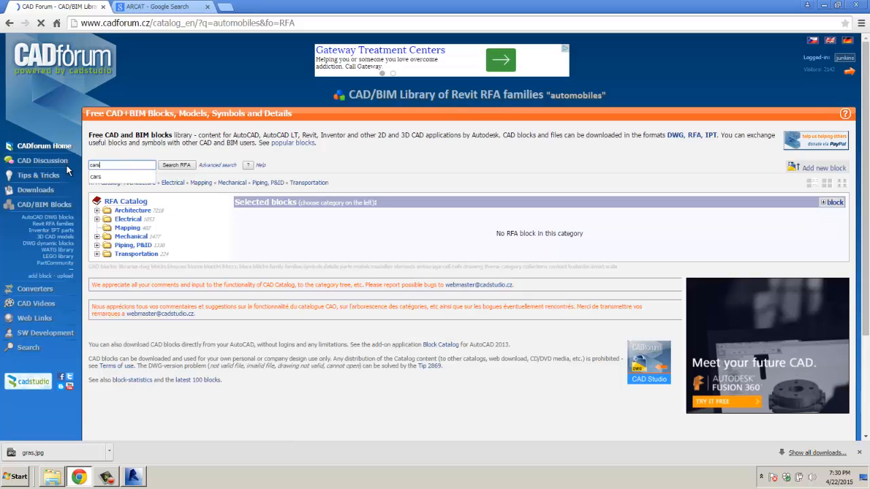
key(Return)
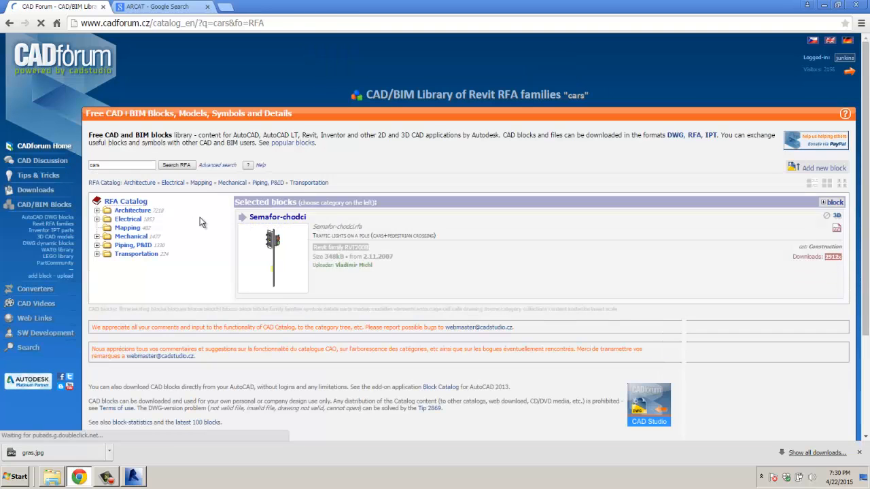
drag(121, 166, 46, 169)
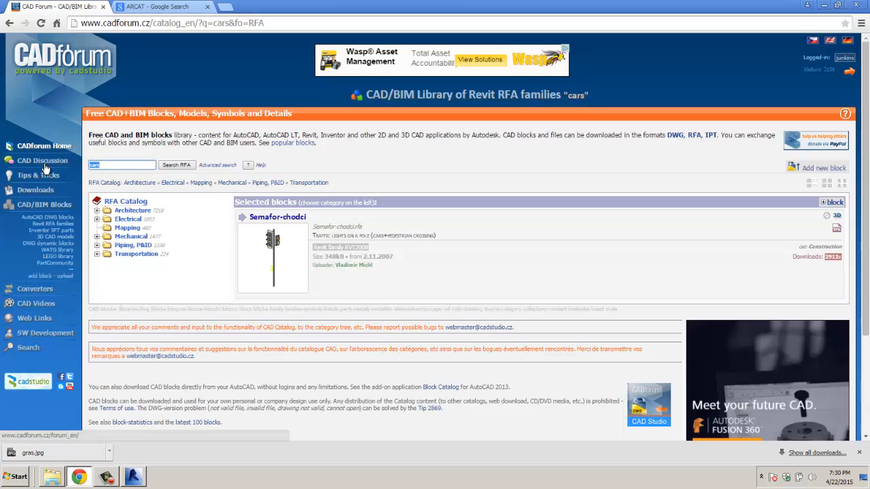
text(autos)
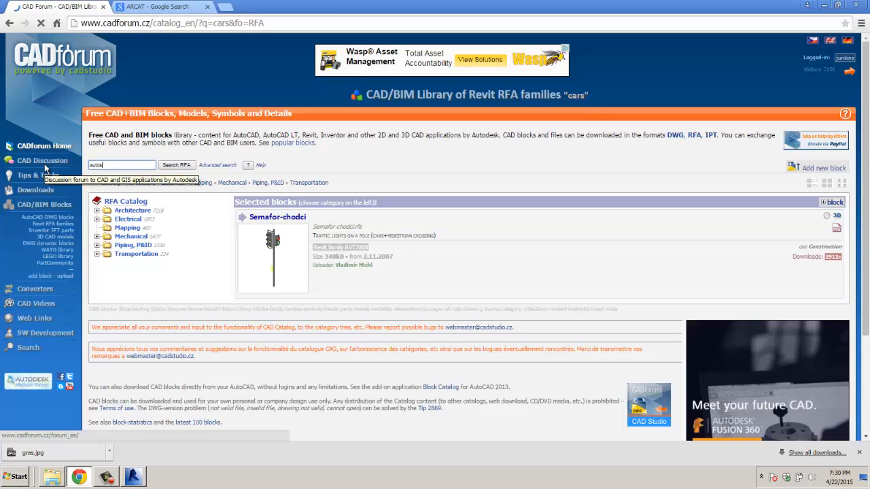
key(Return)
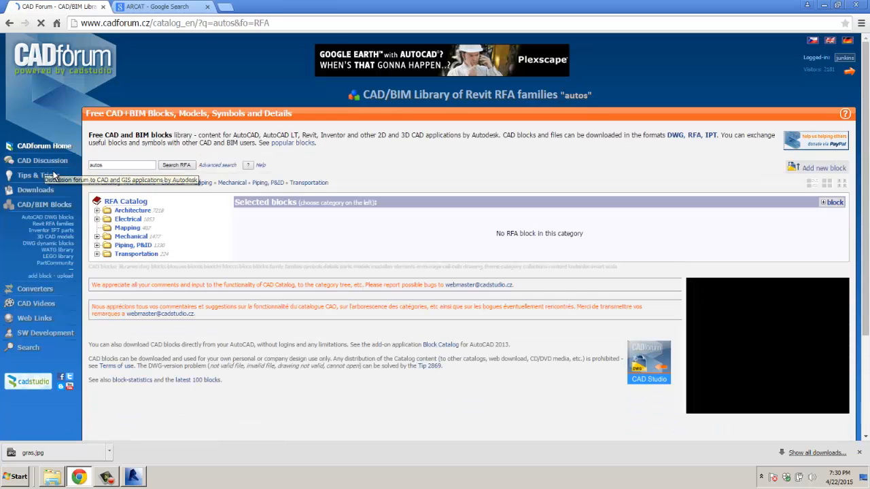
drag(114, 168, 37, 168)
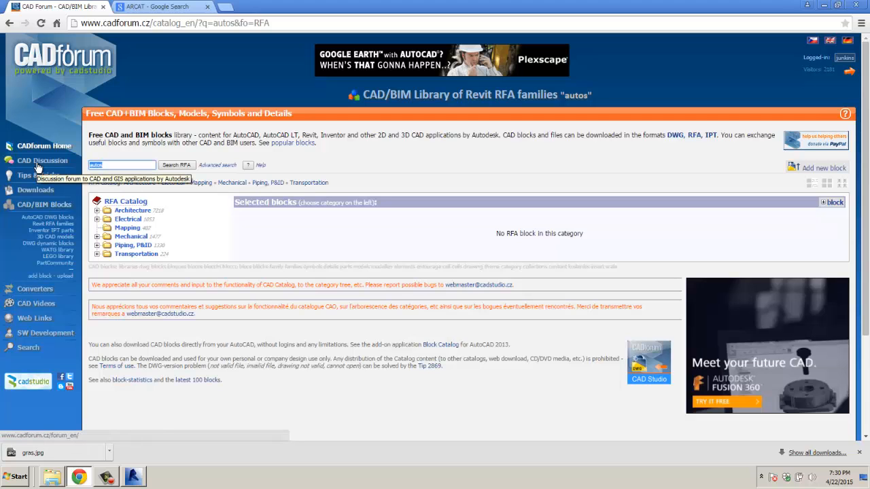
text(vehicle)
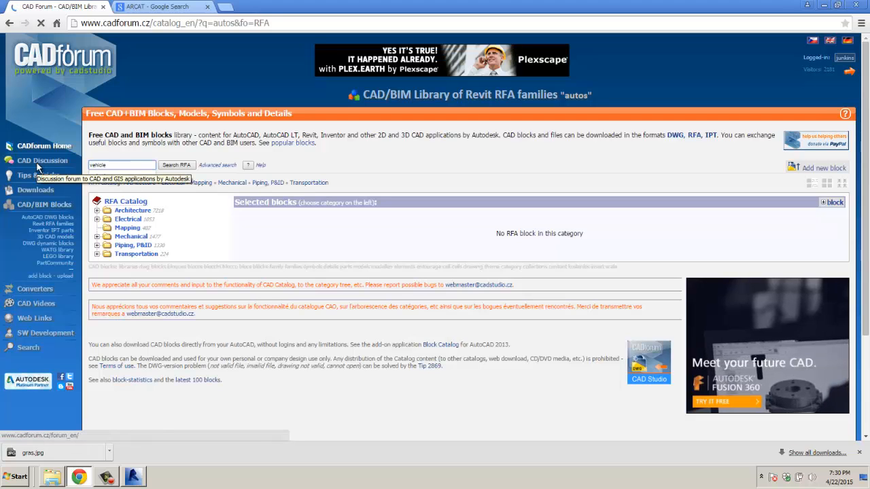
key(Return)
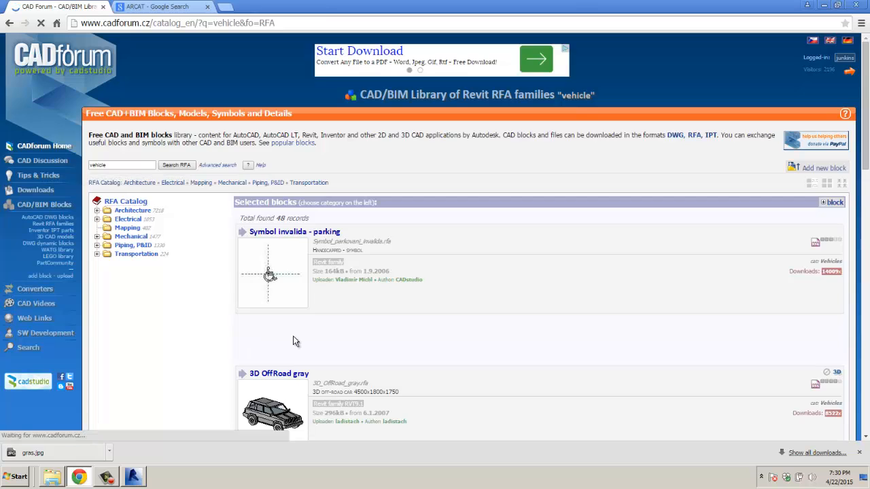
Step: Page through the vehicle results to page 3
scroll(293, 335, down, 2)
scroll(330, 336, down, 2)
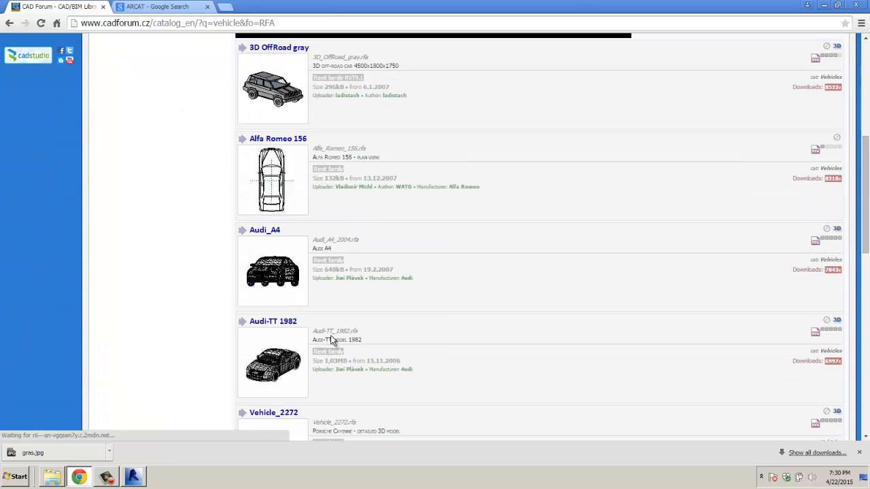
scroll(345, 339, down, 4)
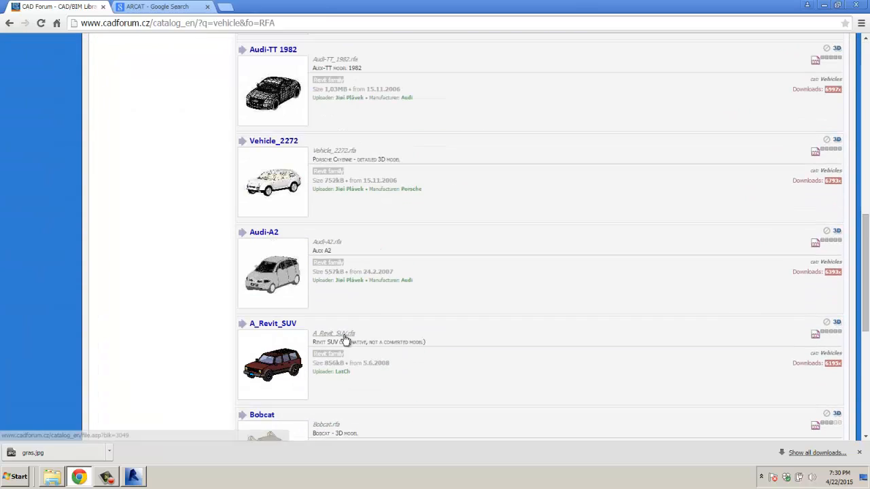
scroll(392, 335, down, 2)
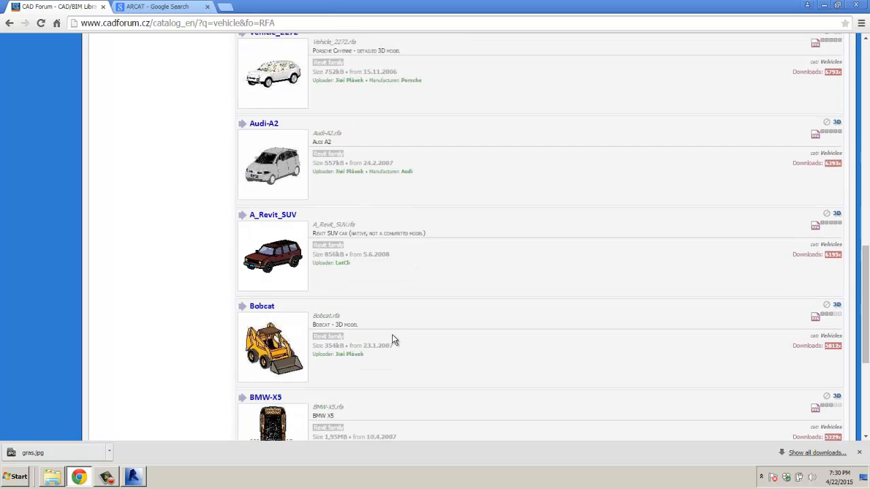
scroll(393, 335, down, 3)
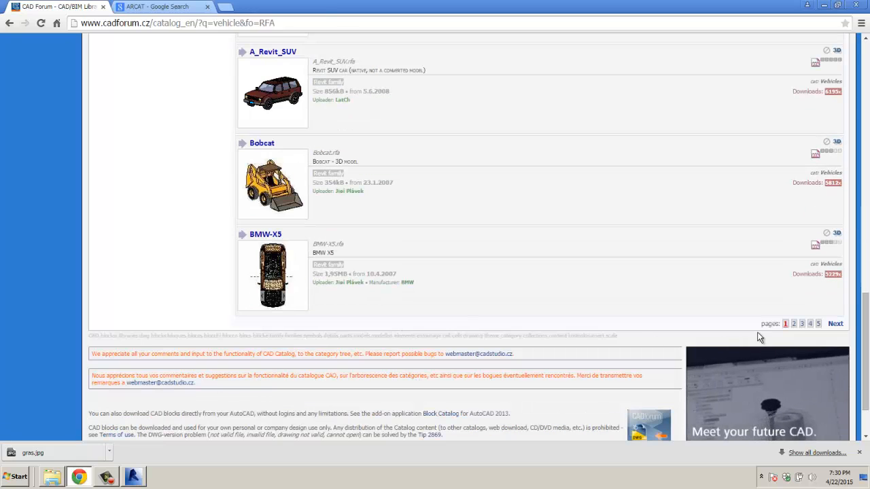
click(795, 325)
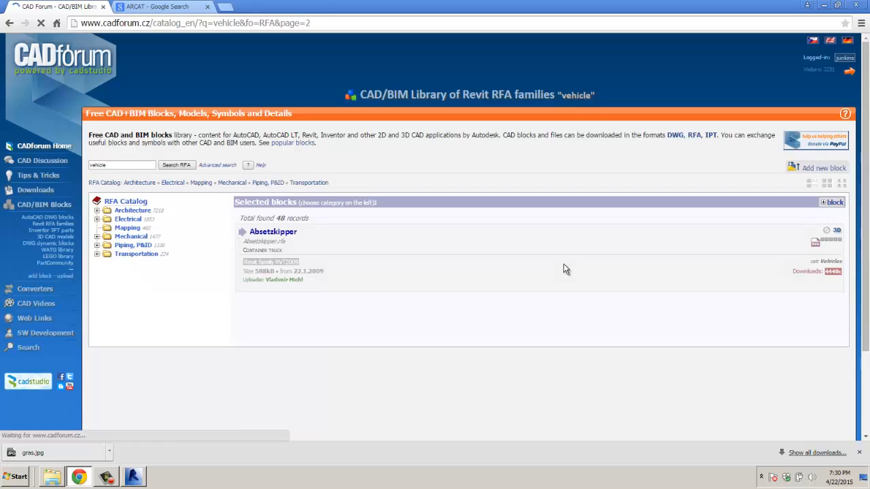
scroll(524, 291, down, 2)
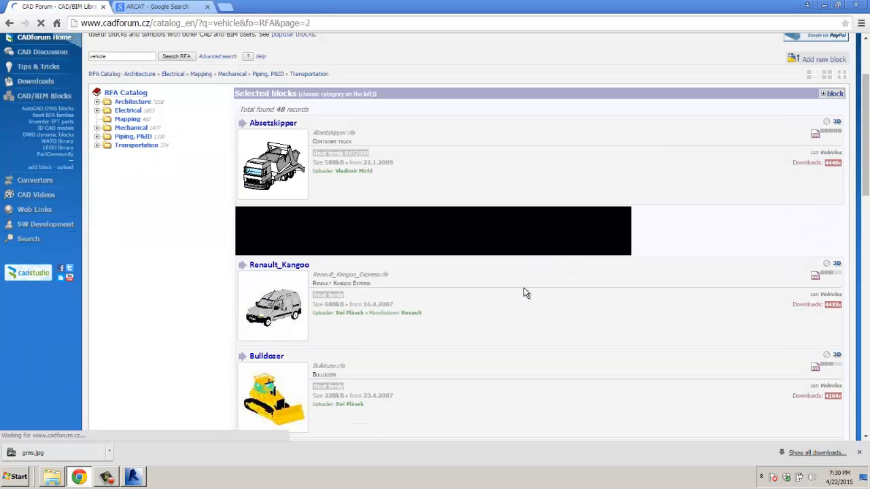
scroll(524, 293, down, 3)
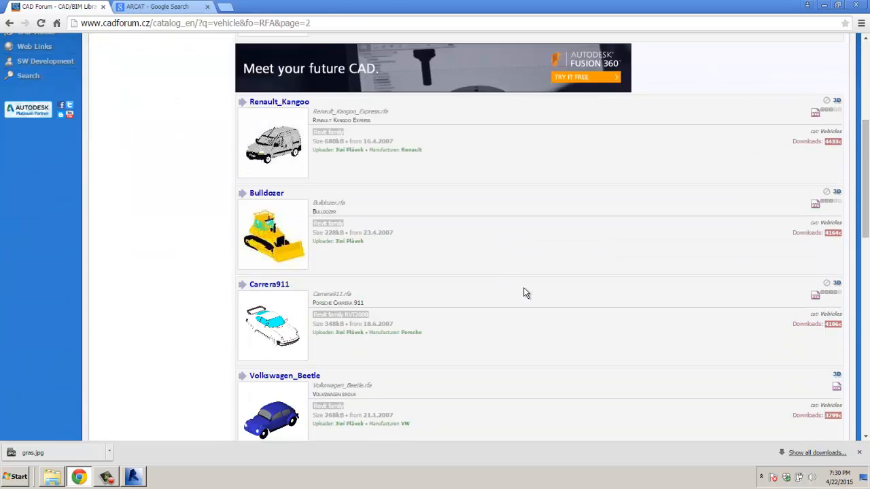
scroll(527, 293, down, 5)
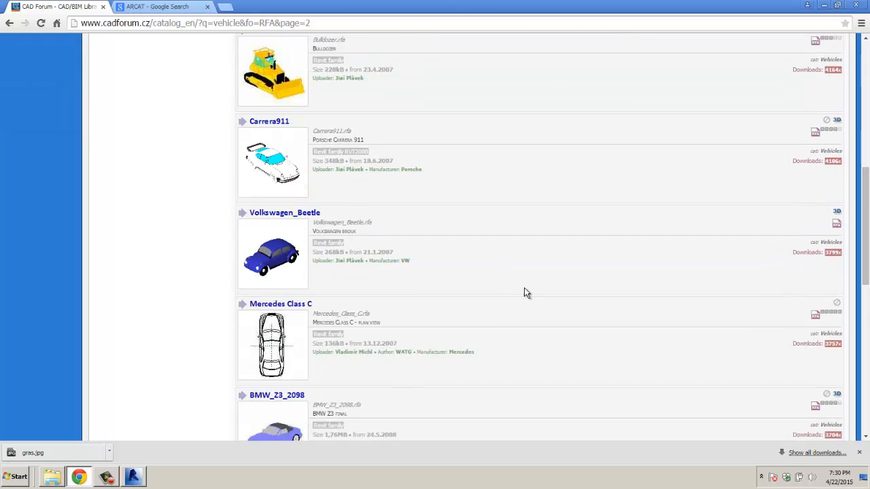
scroll(524, 293, down, 2)
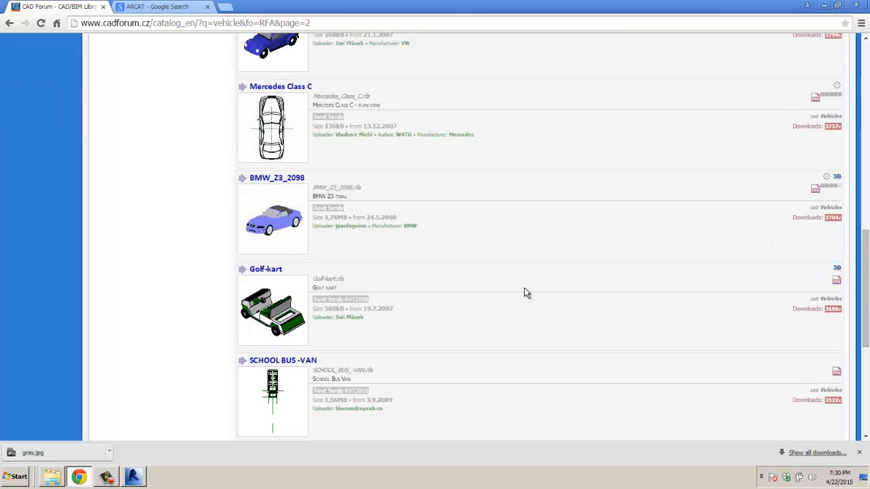
scroll(524, 293, down, 2)
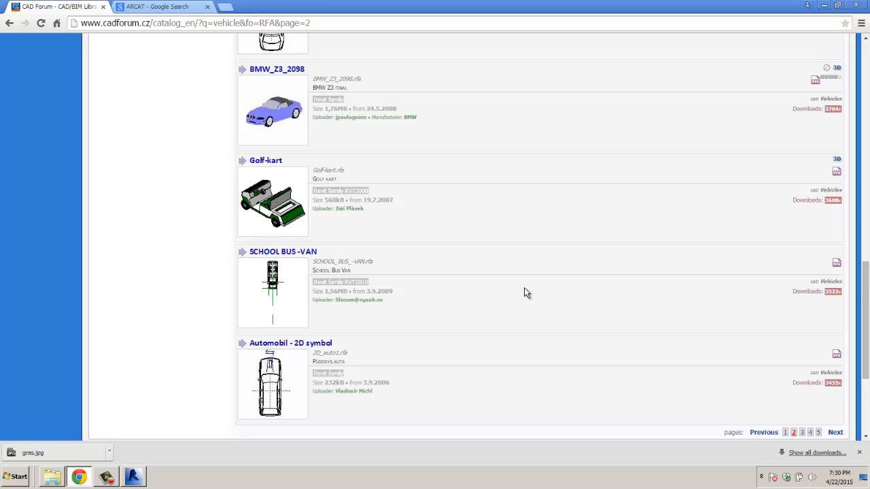
scroll(524, 292, down, 2)
click(802, 325)
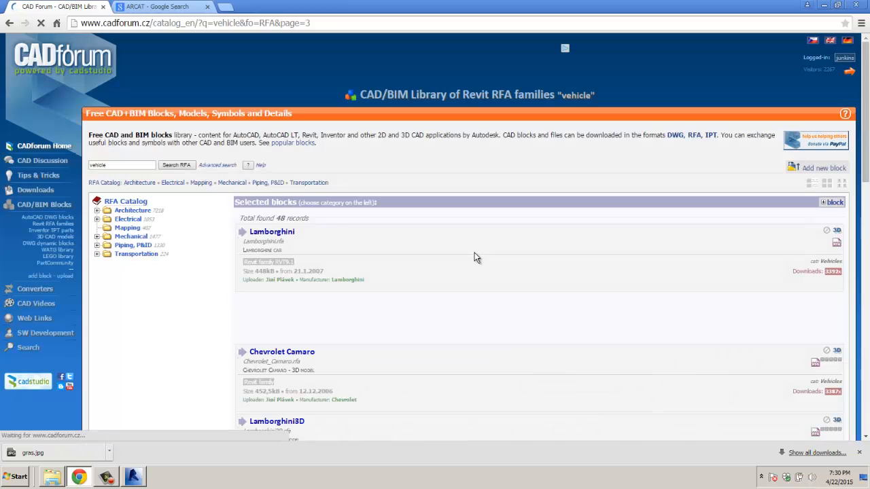
Step: Download Jeep.rfa and open it in Revit
scroll(476, 257, down, 2)
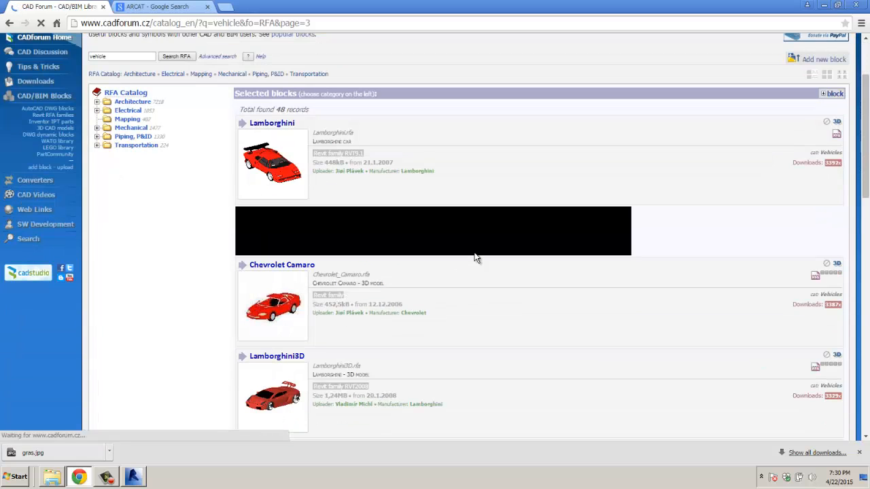
scroll(476, 257, down, 4)
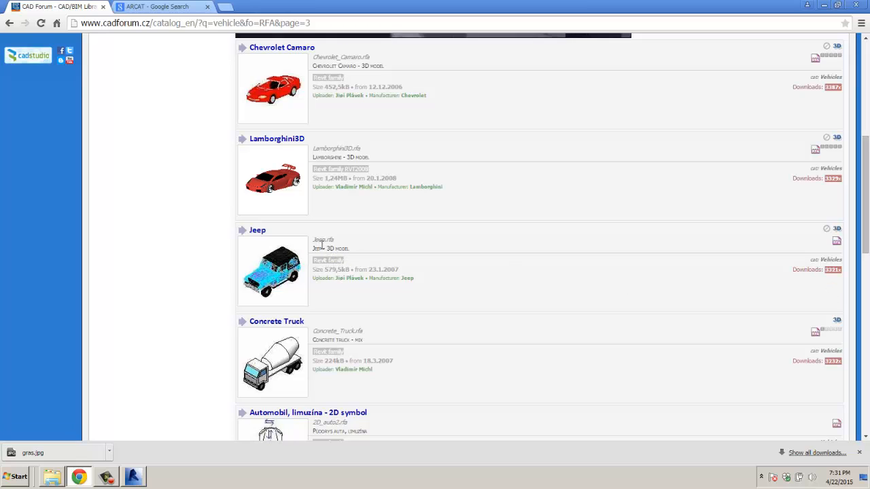
click(321, 241)
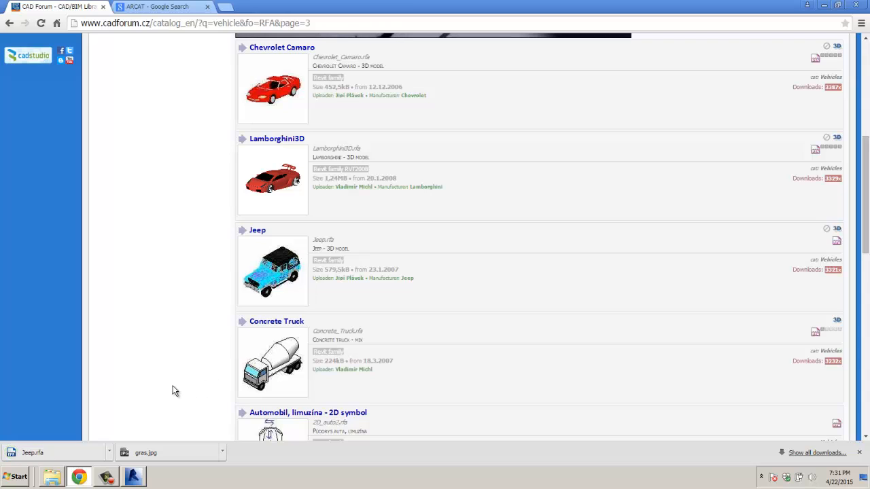
click(32, 453)
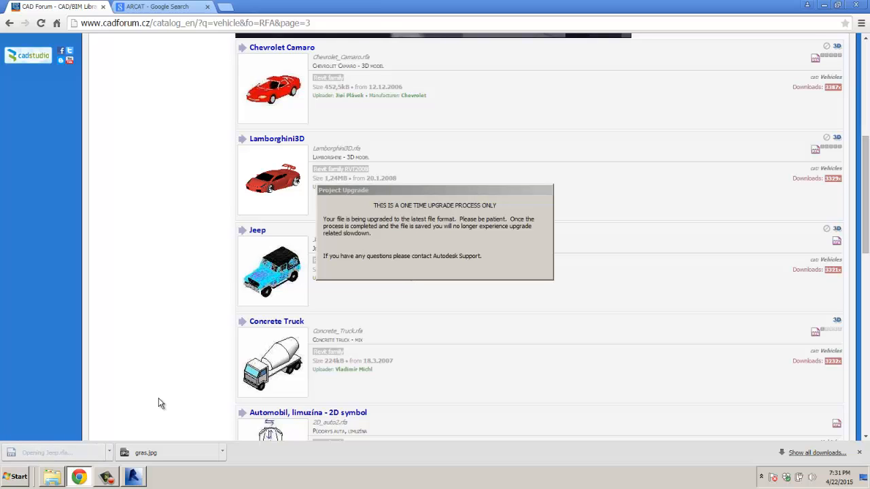
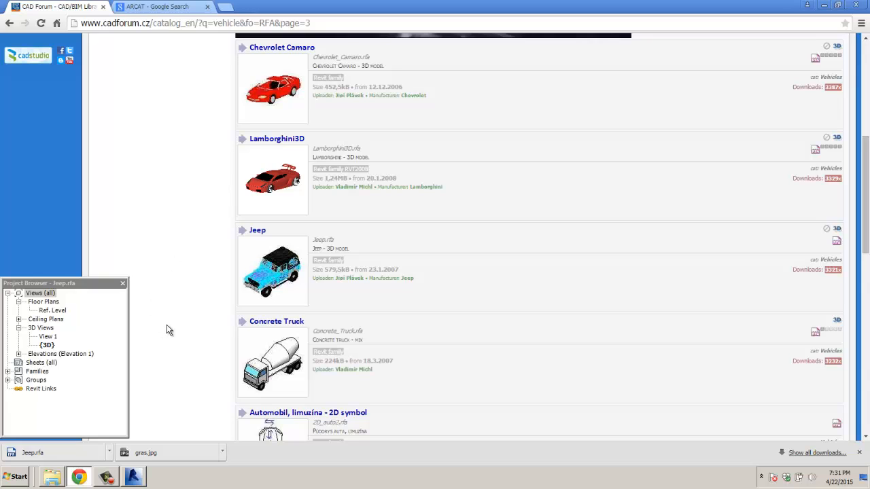
Step: Browse to page 4 of CADforum's vehicle results, then open the downloaded Jeep.rfa in Revit
scroll(448, 313, down, 5)
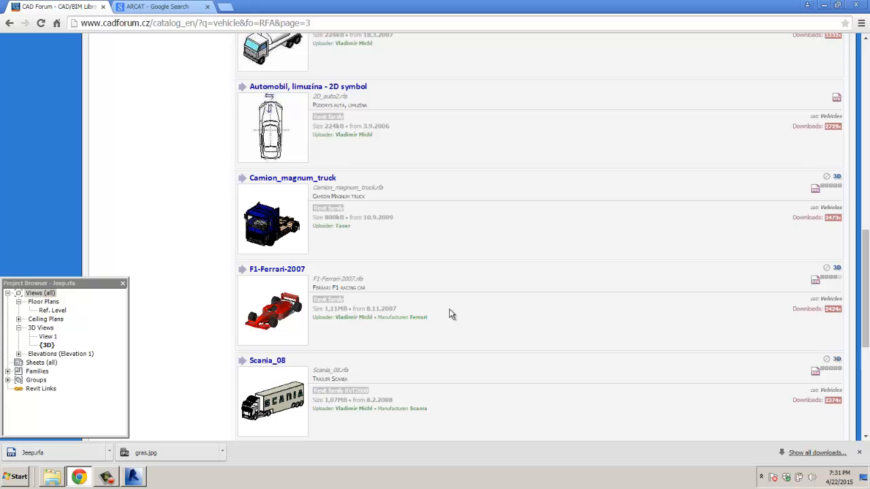
scroll(449, 312, down, 3)
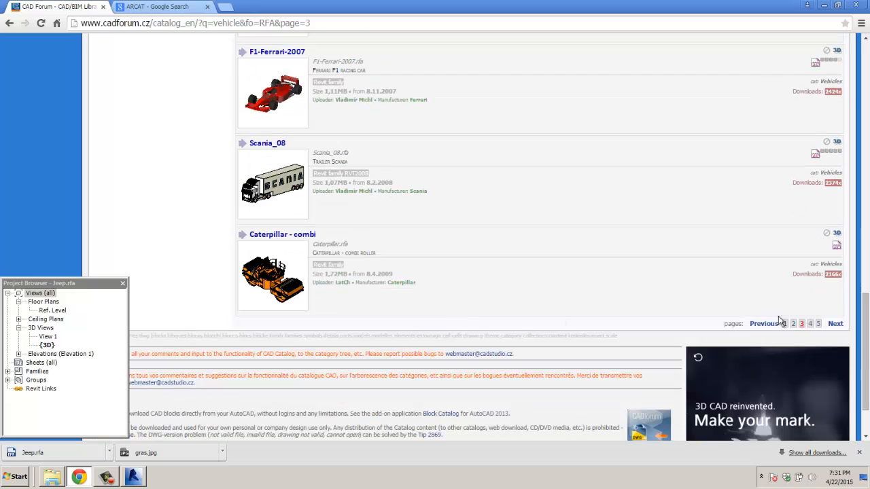
click(810, 324)
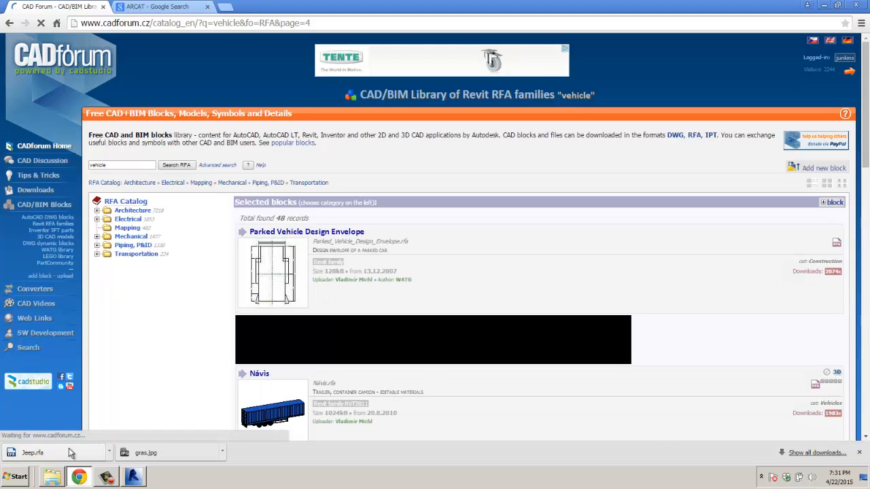
click(69, 448)
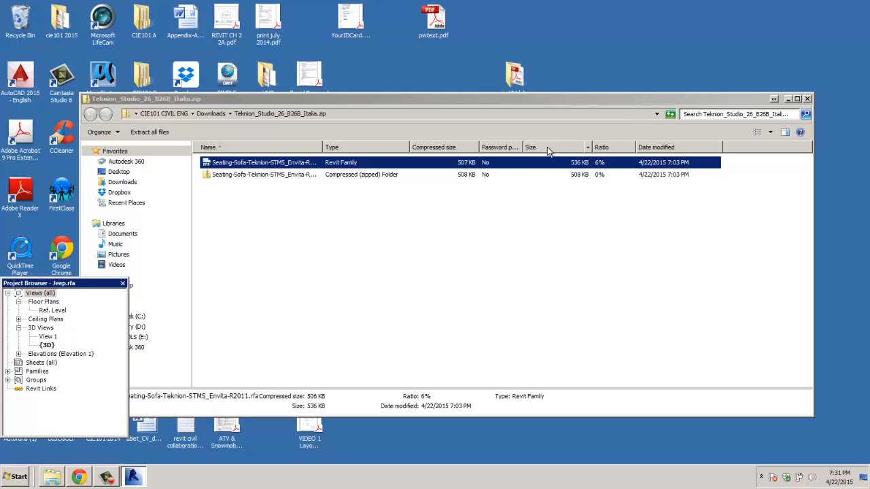
click(807, 99)
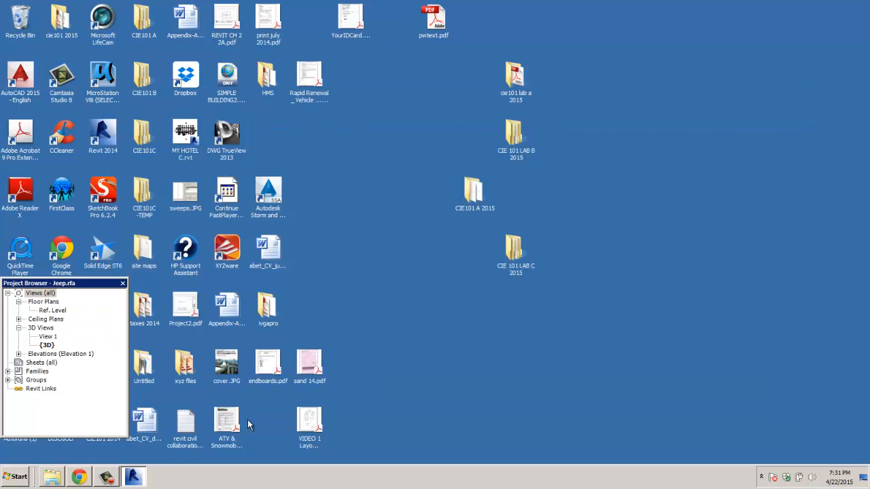
click(141, 475)
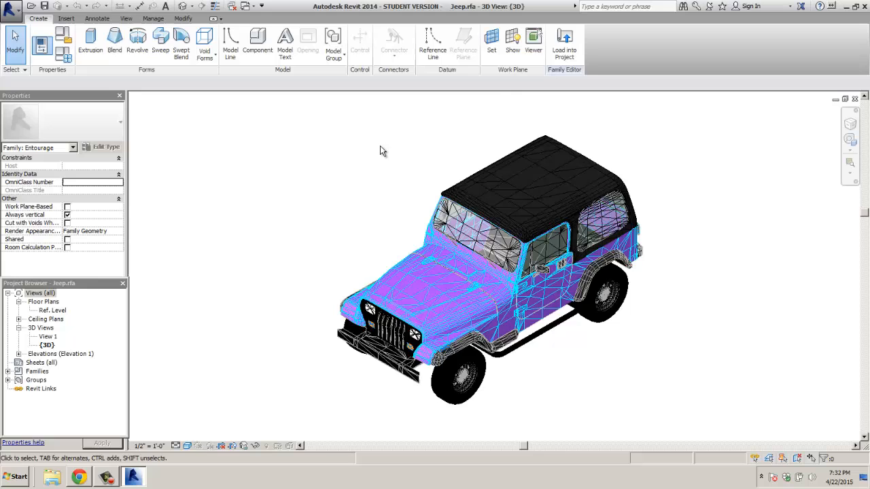
Step: Load the Jeep family into the hotel project and open the Site floor plan
click(566, 54)
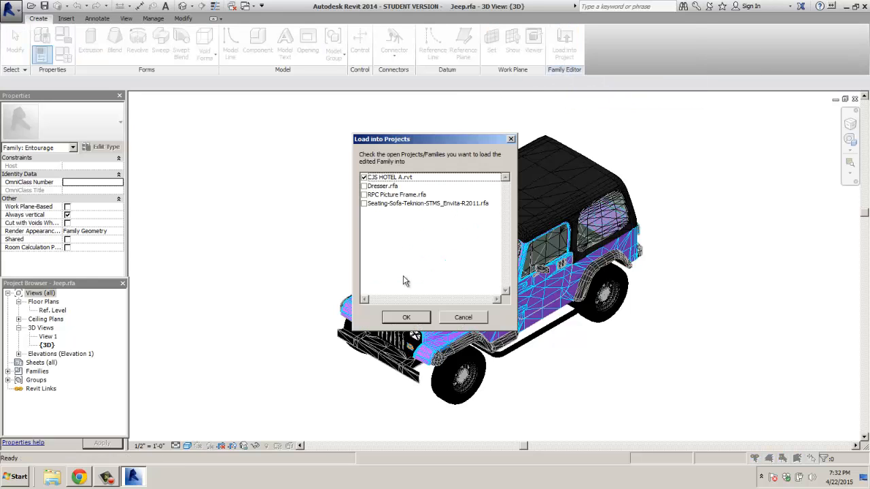
click(407, 318)
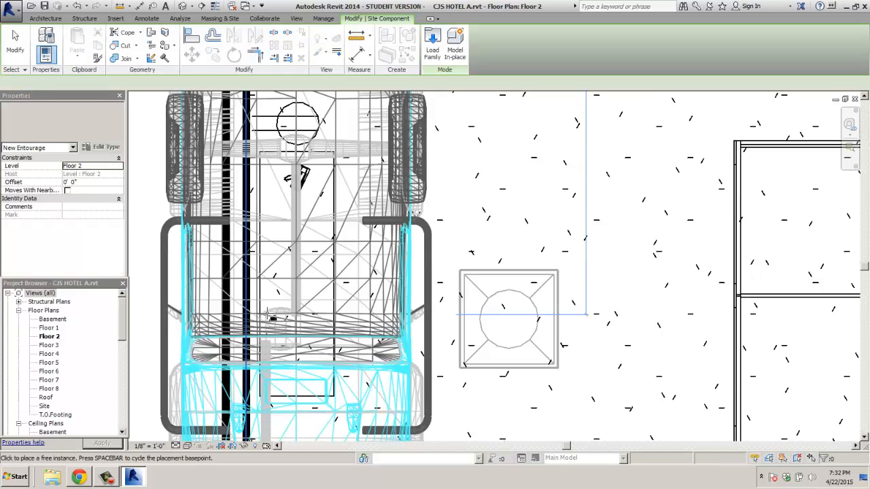
scroll(279, 250, down, 8)
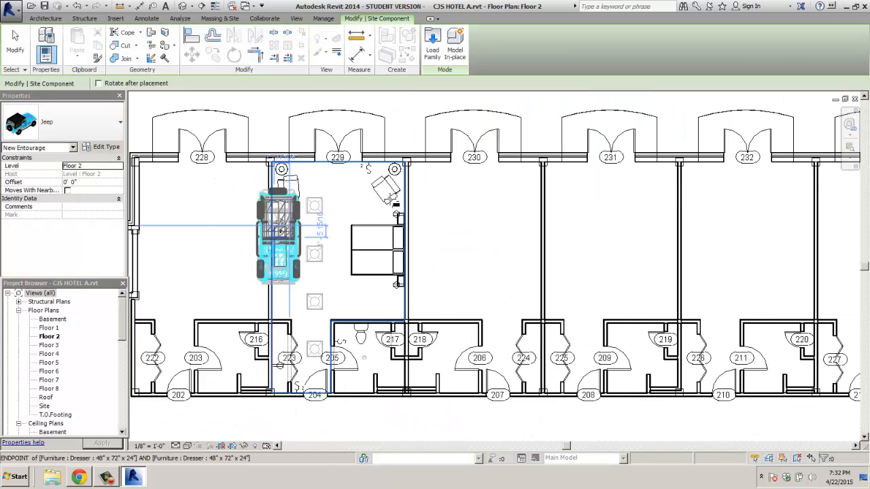
double_click(45, 406)
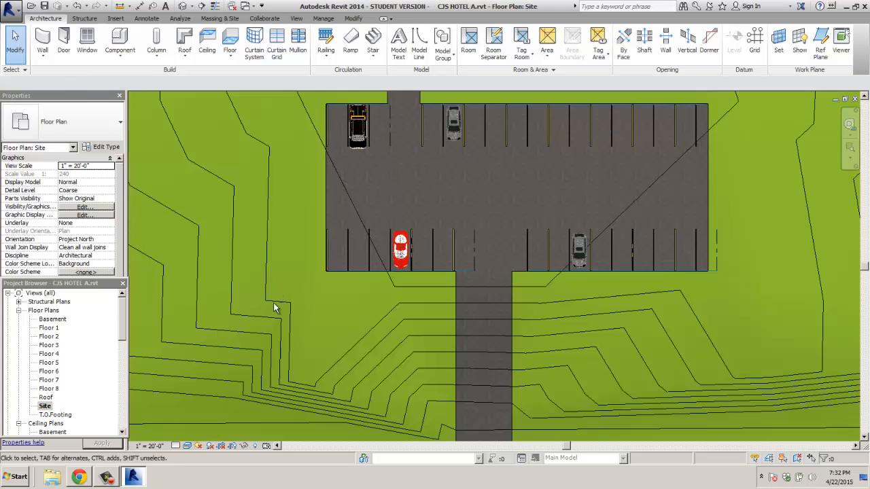
Step: Place the Jeep as a component in a stall of the parking lot's upper row
click(120, 41)
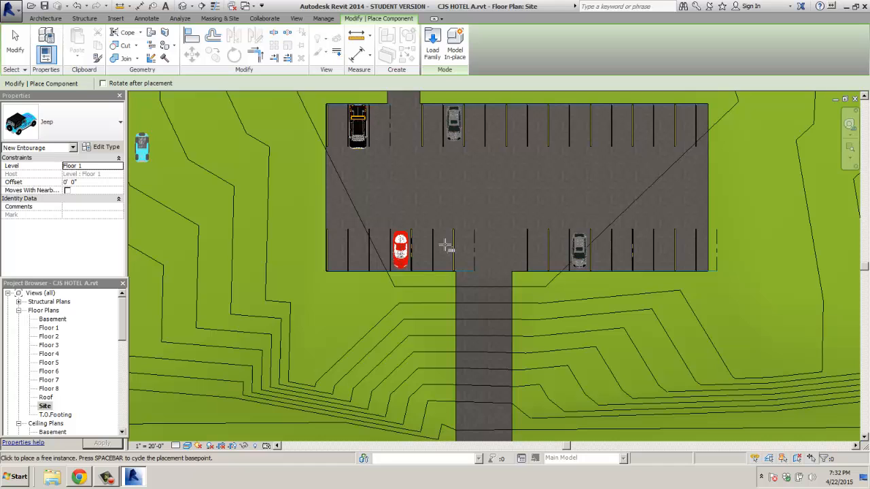
click(447, 245)
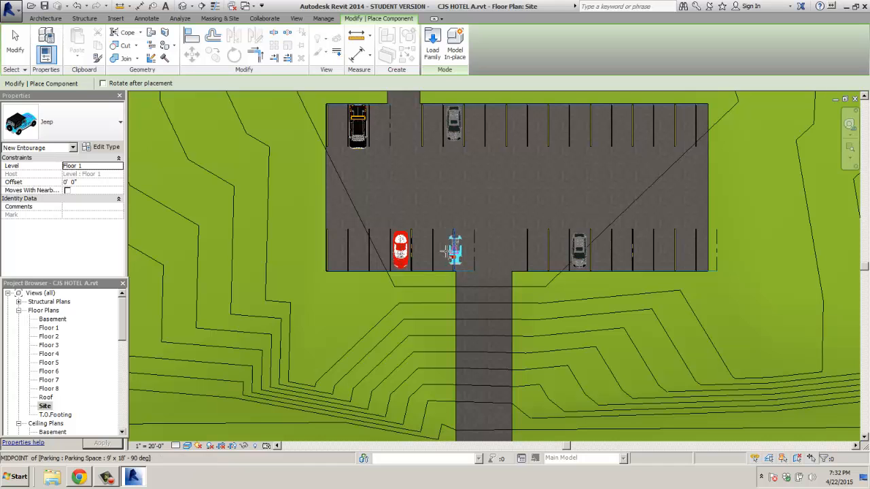
scroll(447, 251, up, 2)
middle_drag(428, 139, 424, 212)
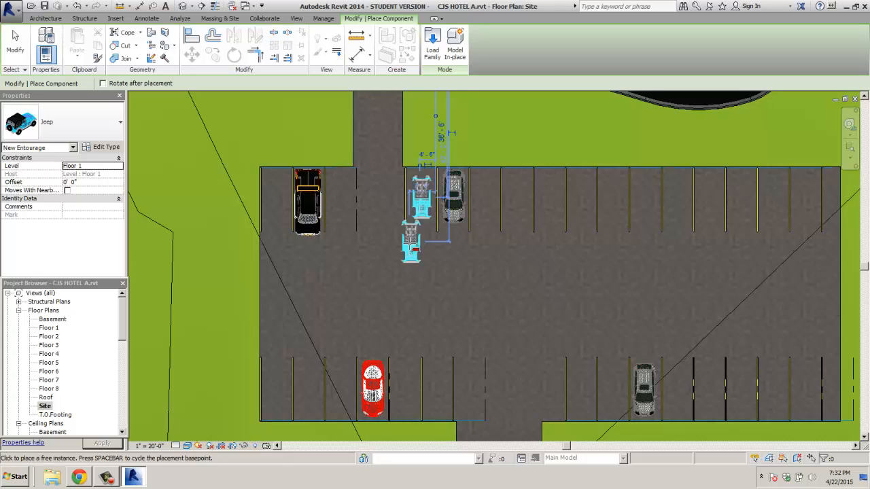
key(Escape)
key(Escape)
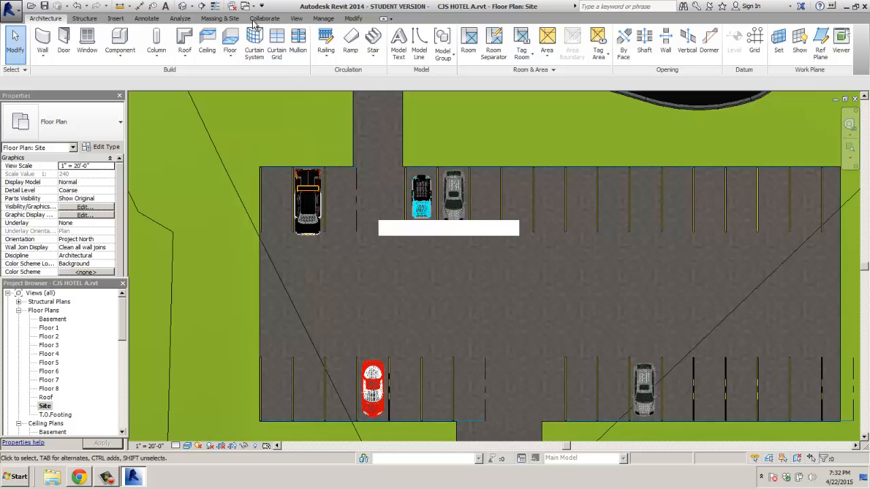
Step: Start a Site Component and choose the RPC Tree - Deciduous Common Apple - 20' type
click(220, 18)
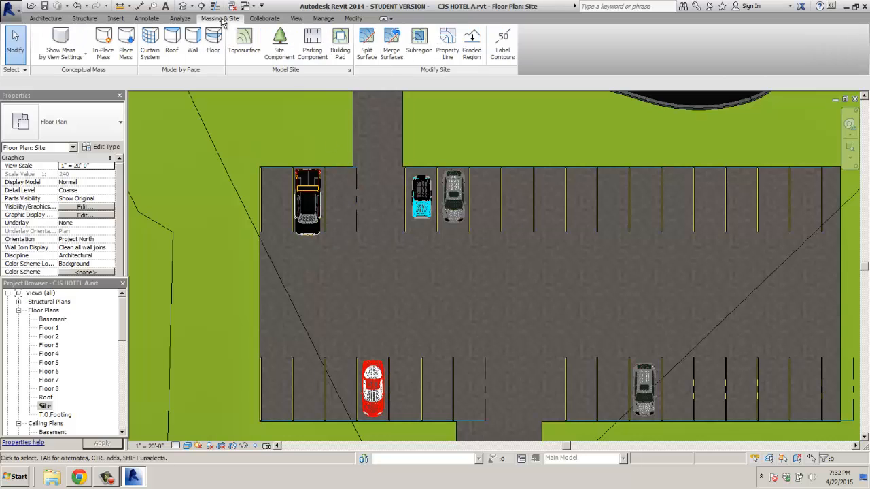
click(280, 45)
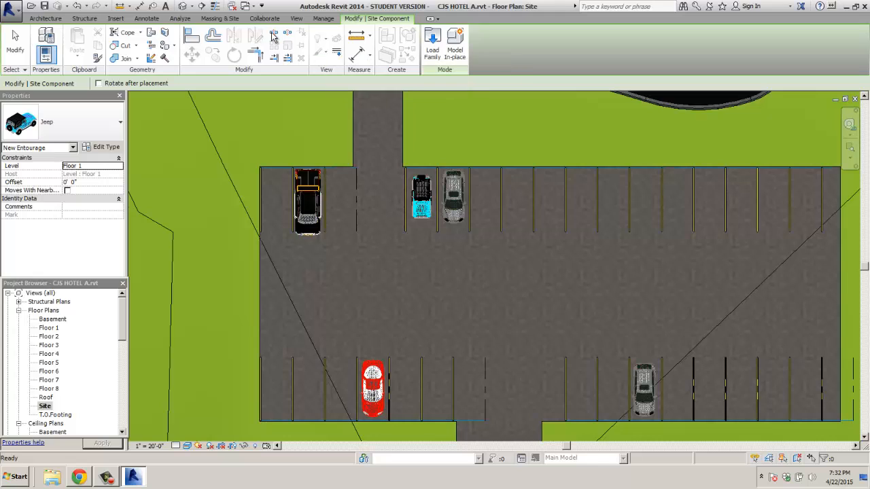
click(222, 19)
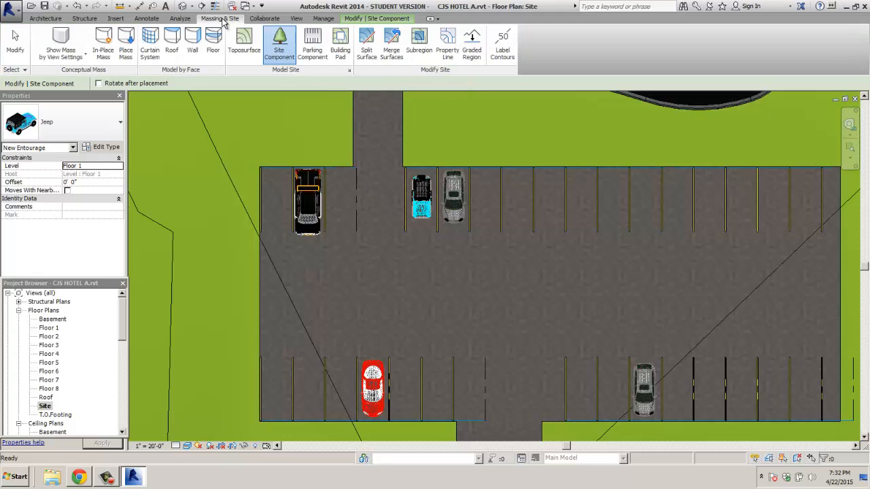
click(119, 124)
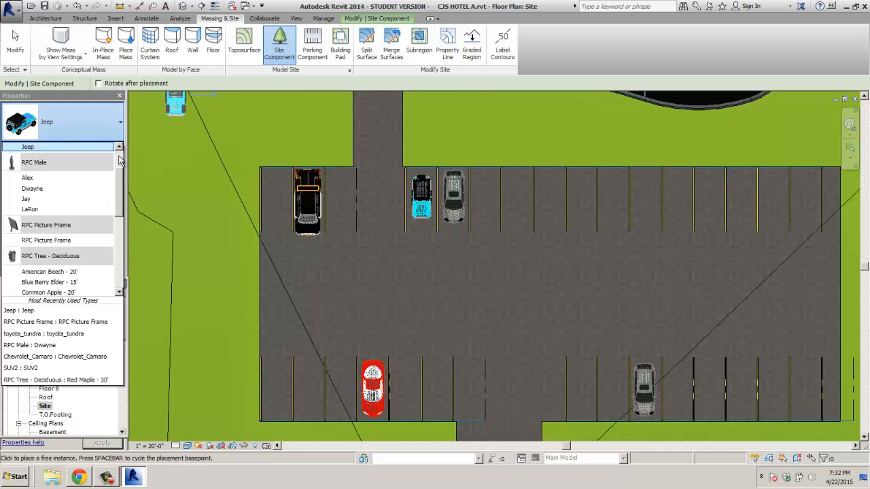
drag(117, 197, 115, 220)
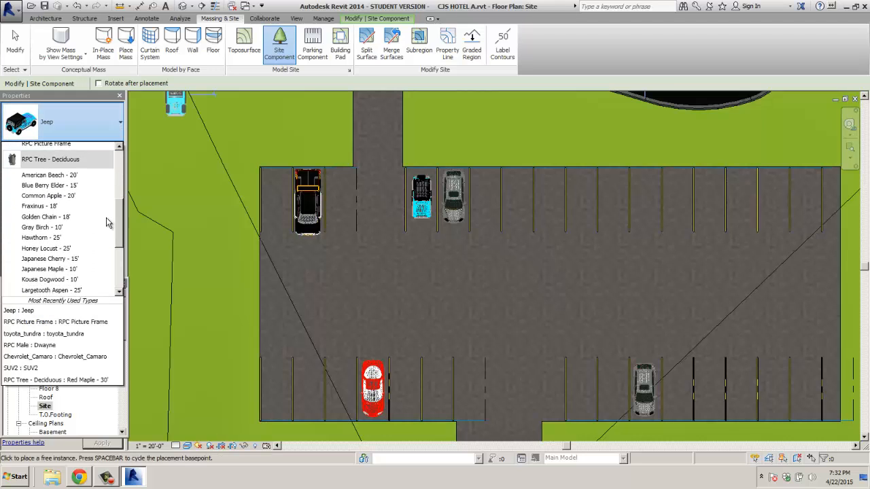
click(42, 196)
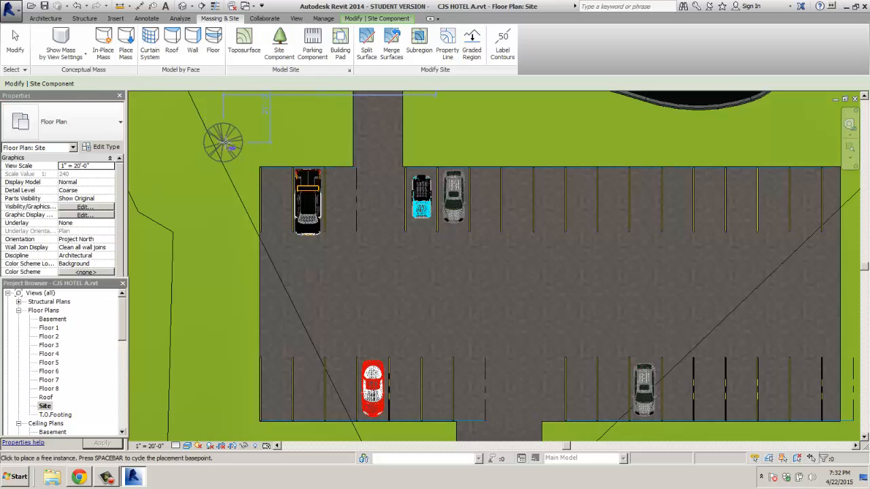
Step: Plant Common Apple - 20' trees on the grass left of and above the lot
click(193, 167)
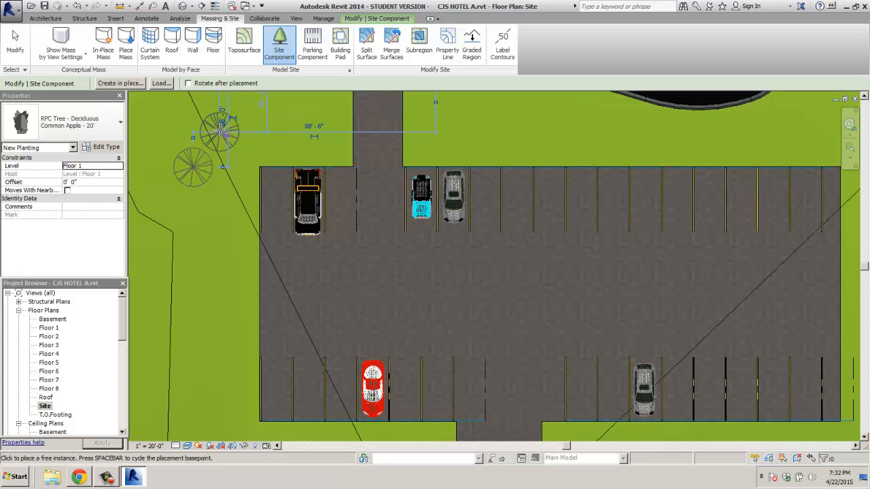
click(220, 129)
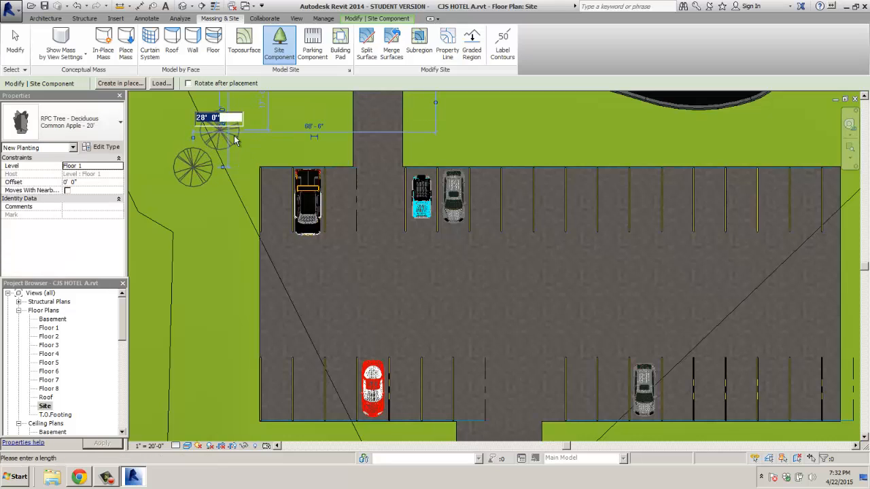
click(532, 136)
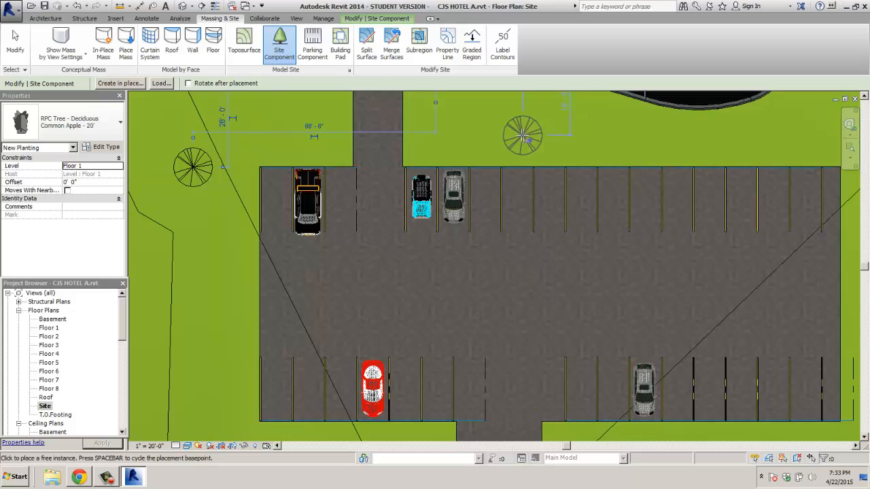
click(522, 136)
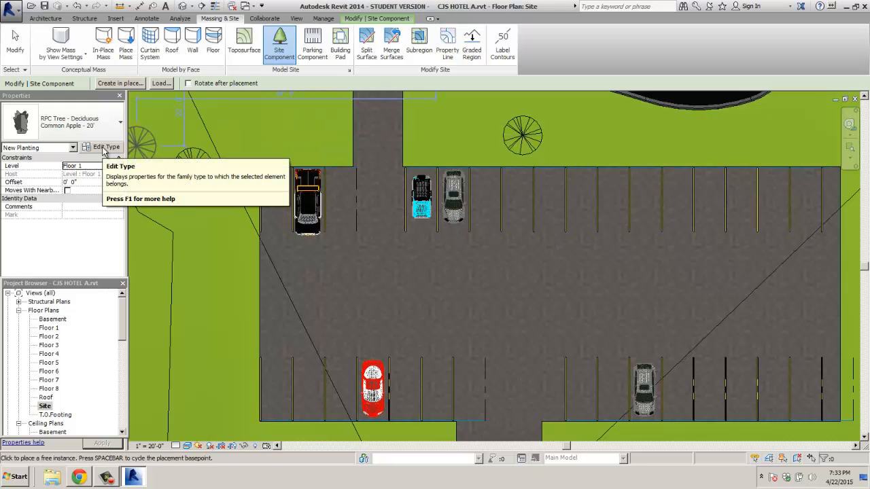
Step: Duplicate the tree type as Common Apple - 30' with its Height set to 30' 0"
click(104, 148)
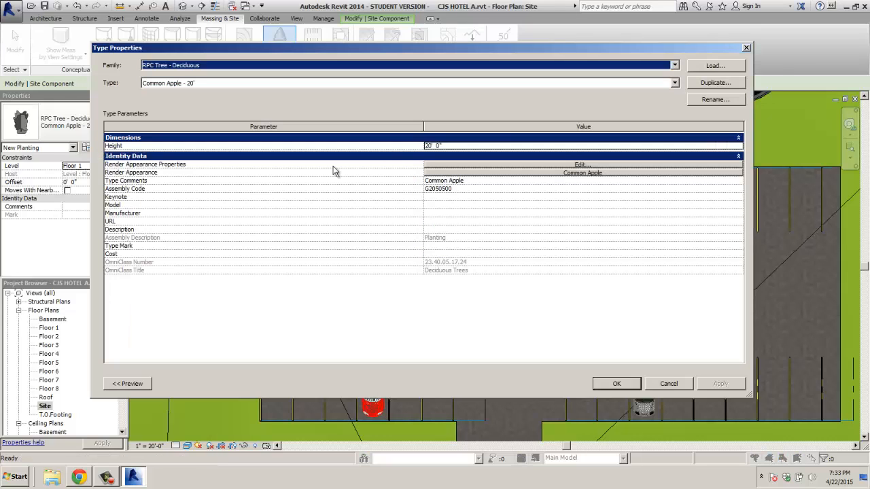
click(713, 83)
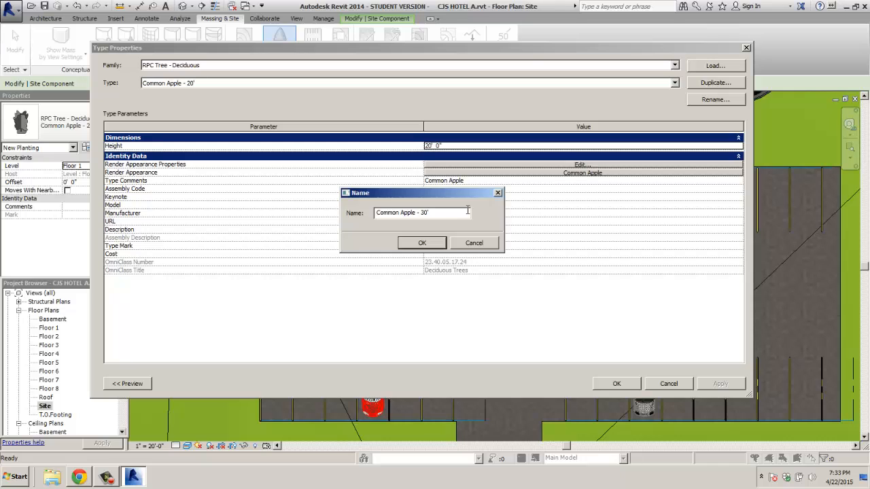
click(437, 244)
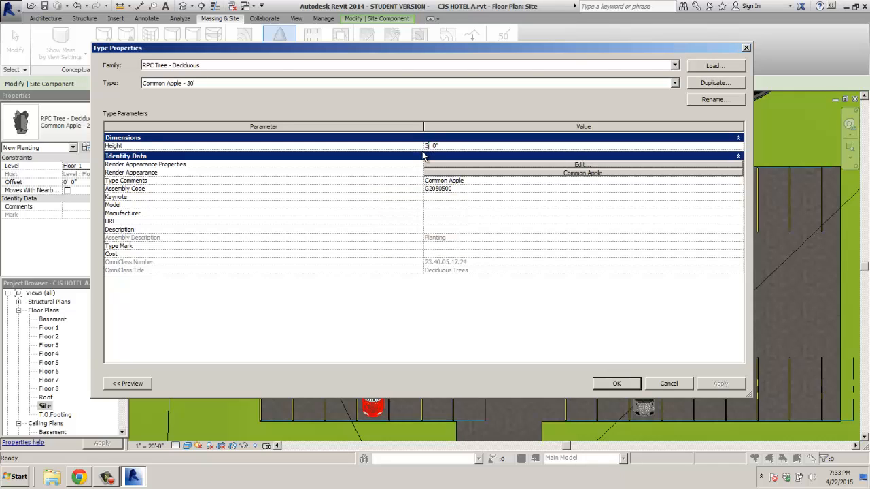
click(614, 384)
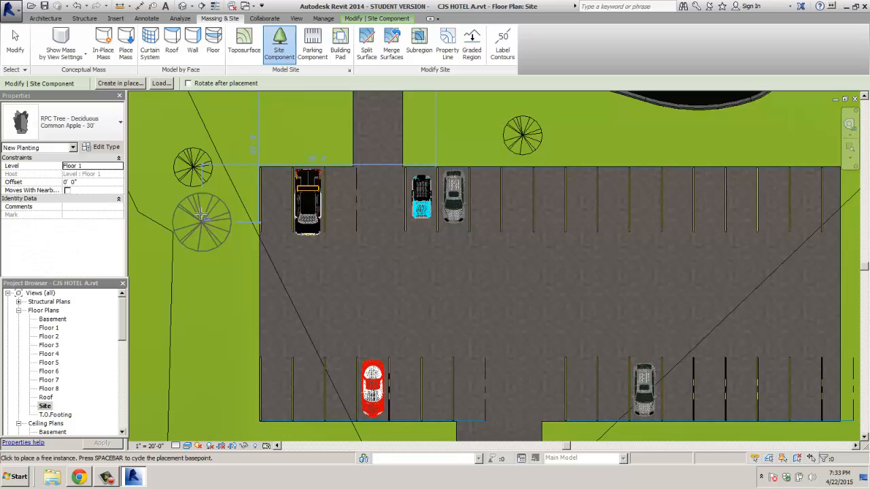
Step: Plant a Common Apple - 30' tree left of the lot, then pick Fraxinus - 18' and cancel
click(169, 138)
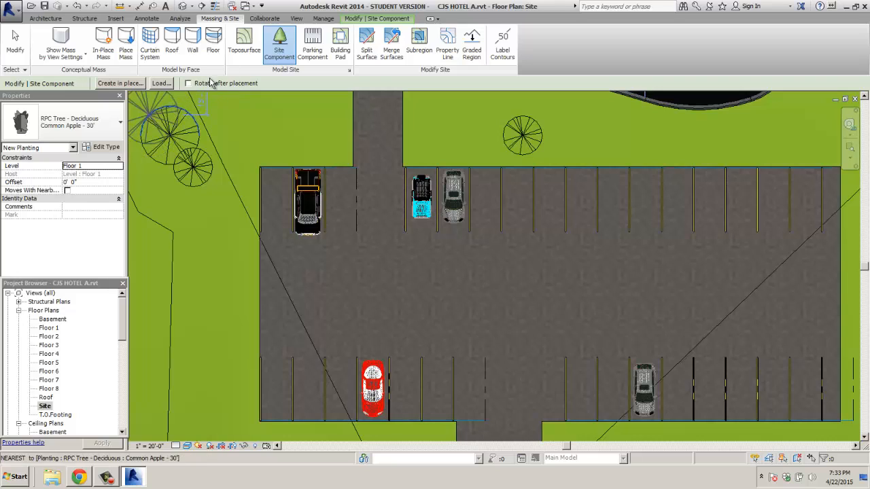
click(116, 130)
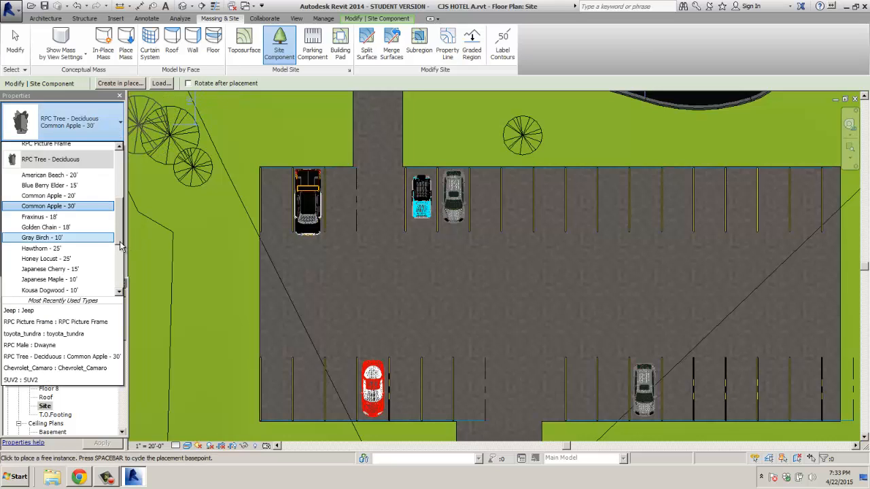
click(38, 217)
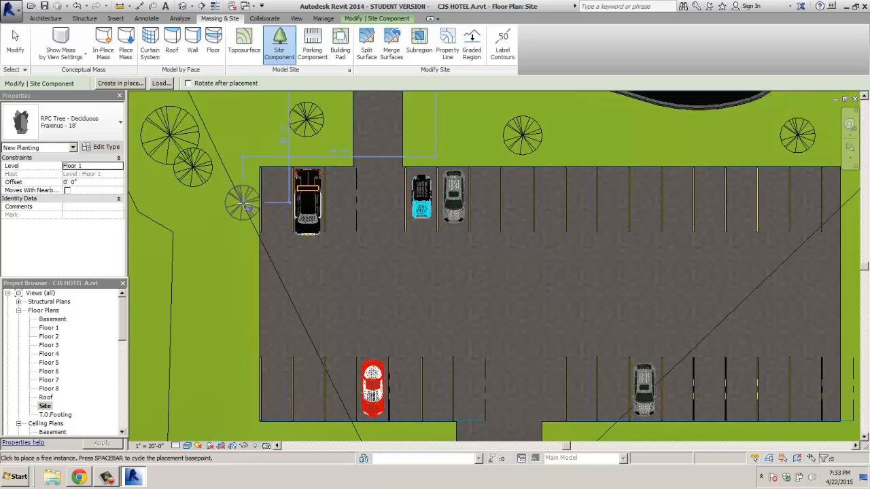
key(Escape)
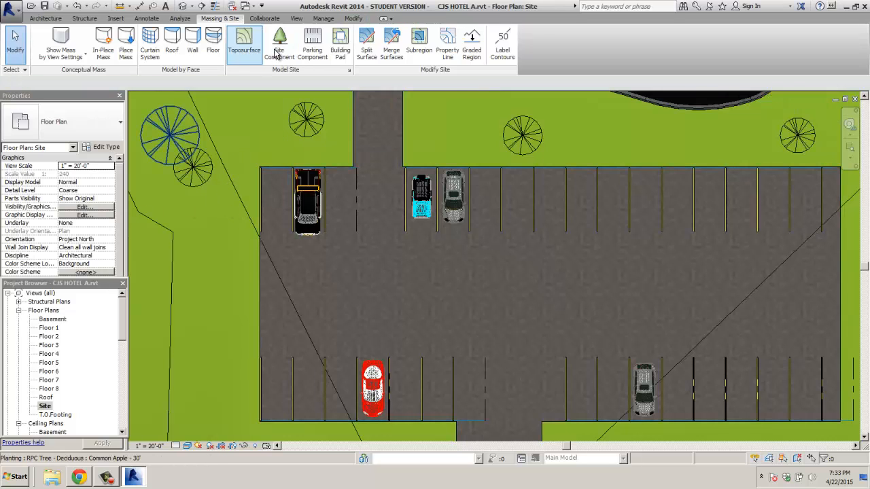
Step: Check the Parking Component type list, then open the Site Component type list
click(311, 48)
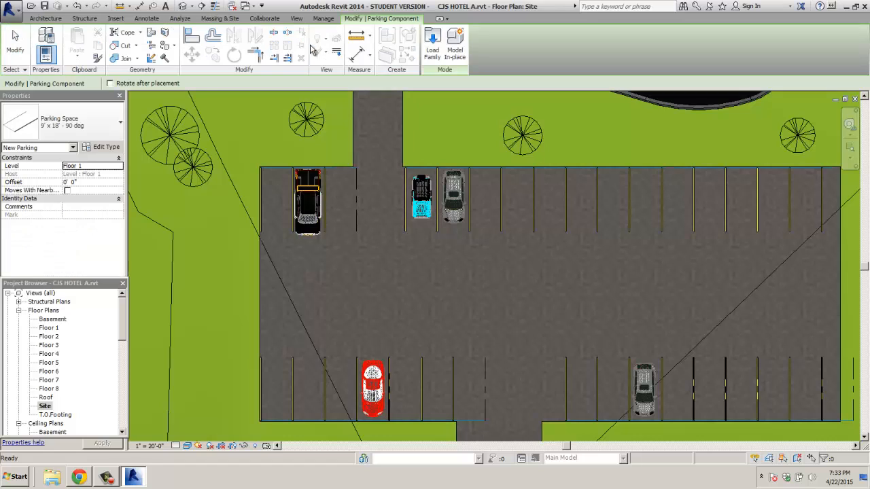
click(118, 124)
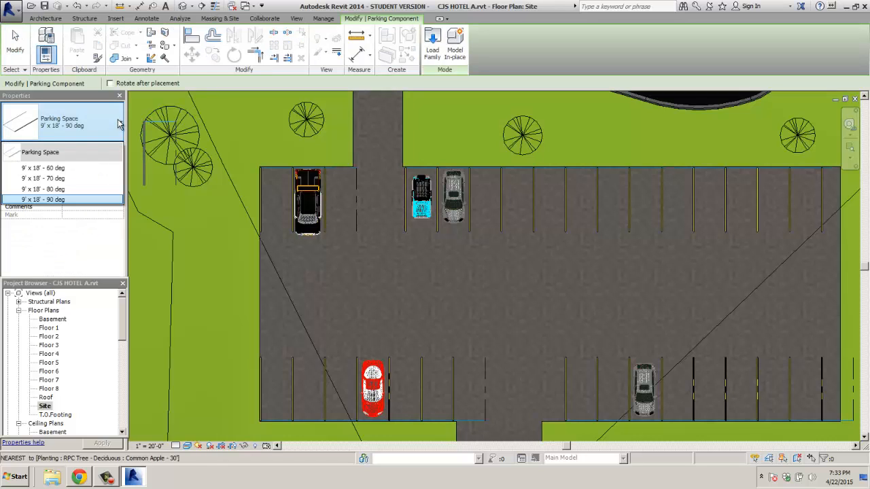
click(118, 124)
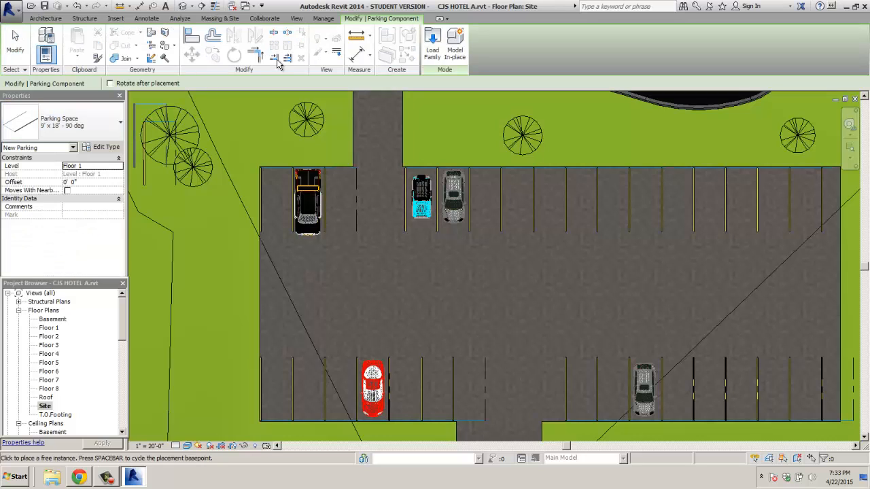
click(228, 19)
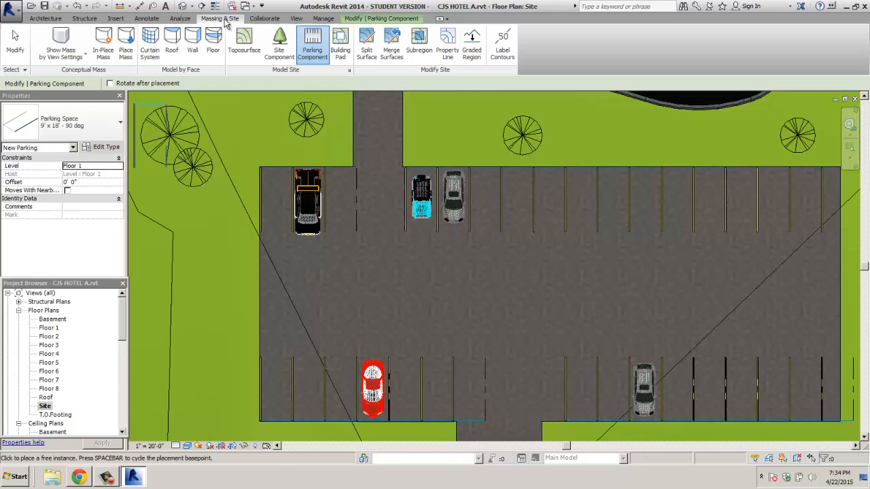
click(281, 51)
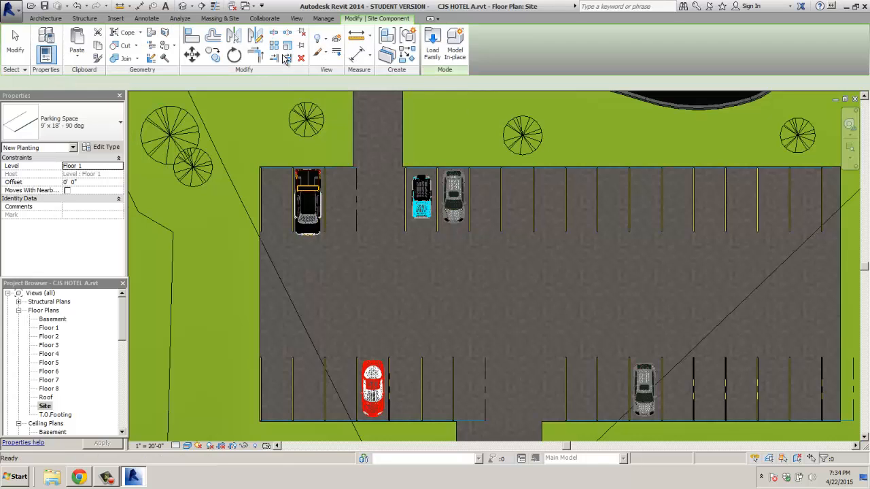
click(119, 125)
drag(120, 192, 118, 144)
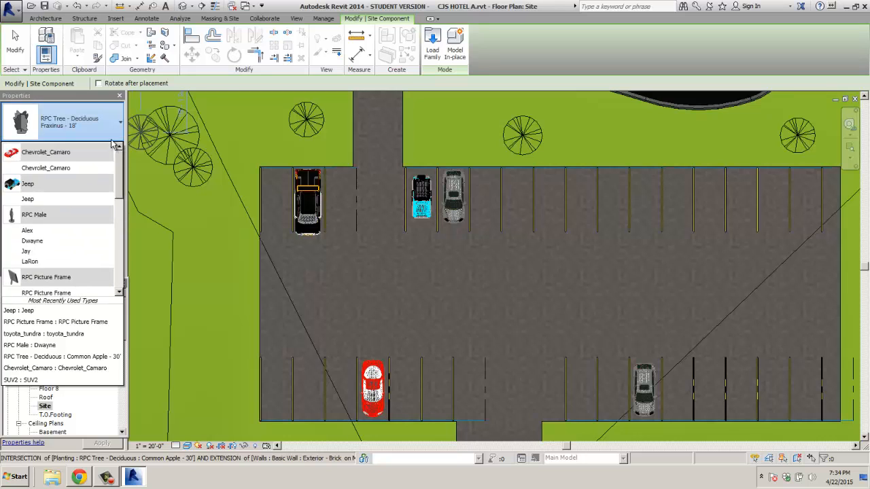
Step: Load Street Light - Standard.rfa from the Lighting > External family folder via Component > Load Family
click(46, 19)
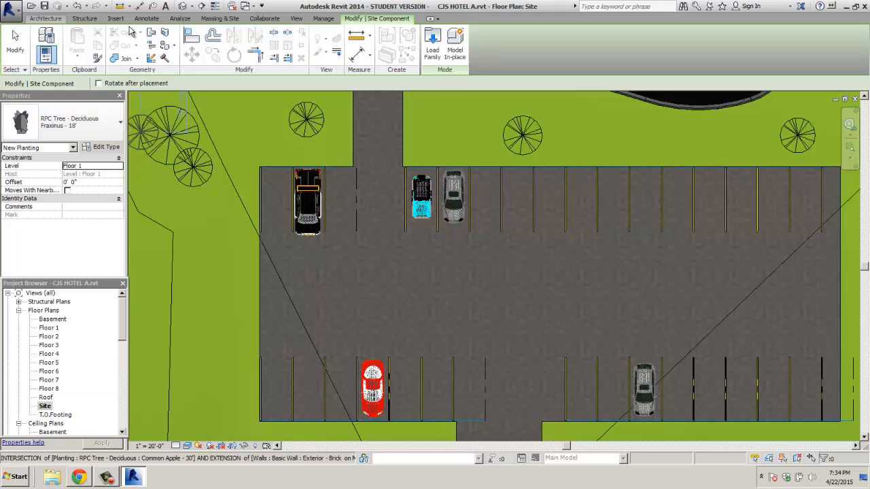
click(45, 19)
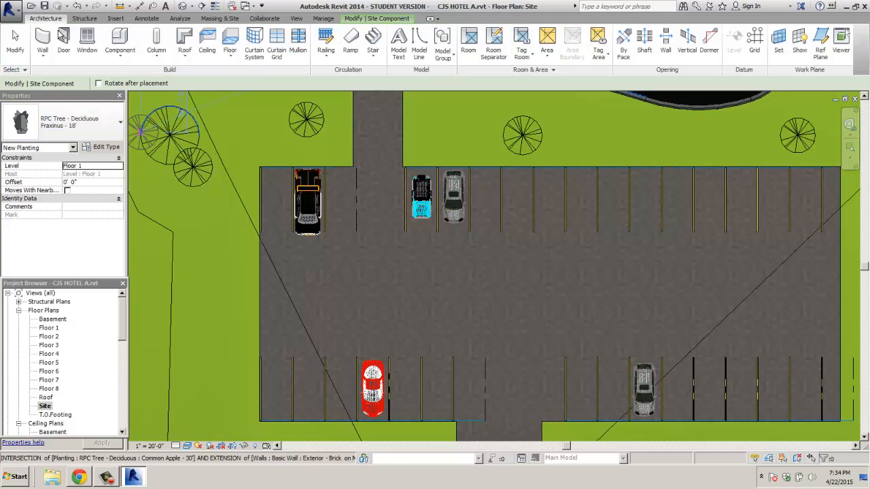
click(120, 40)
click(433, 46)
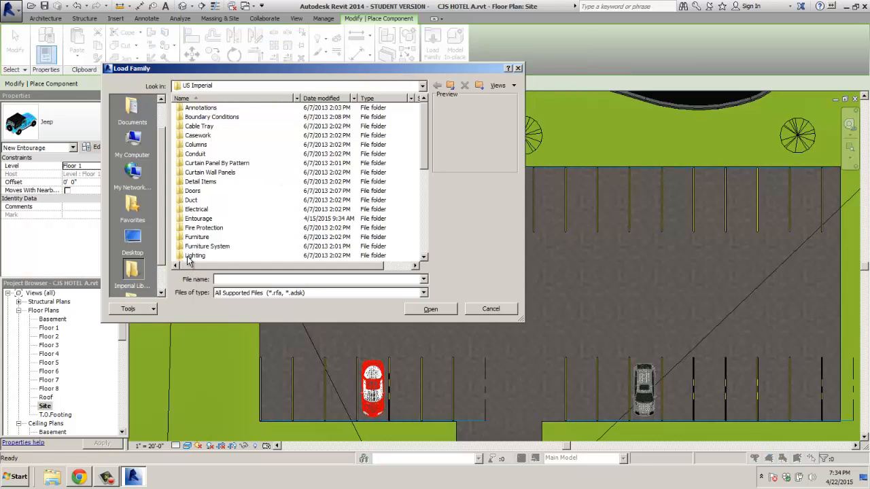
double_click(193, 255)
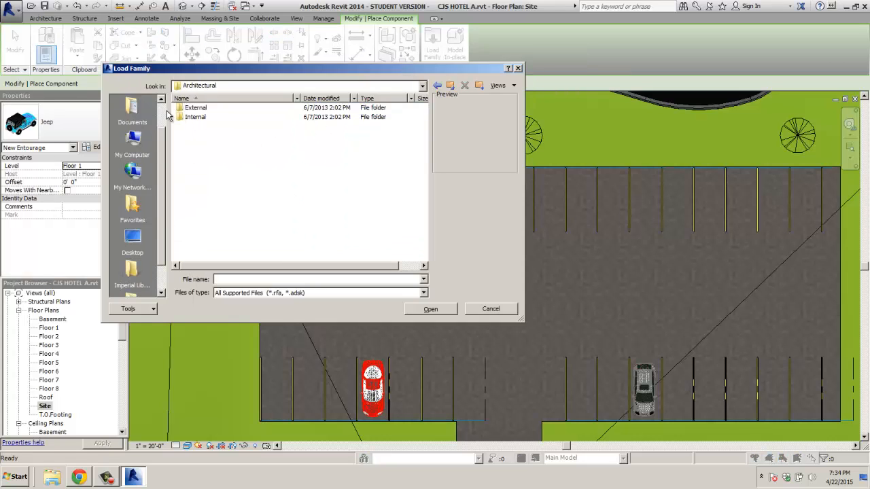
double_click(195, 107)
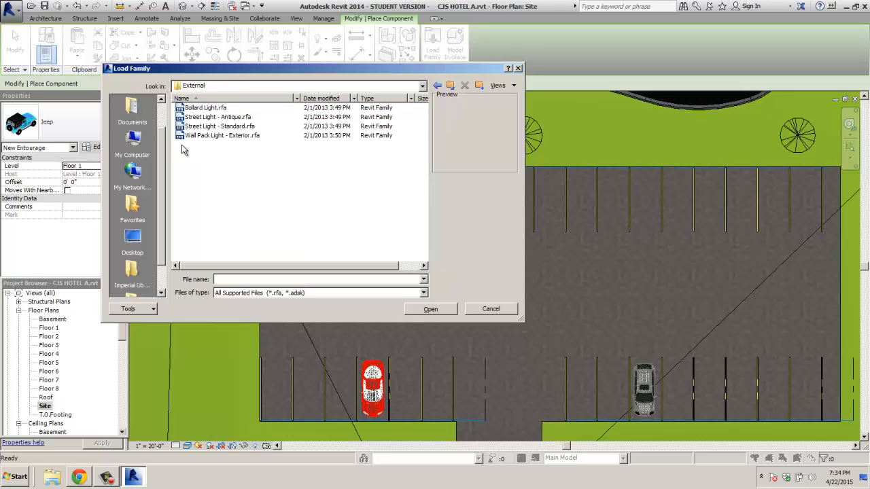
click(196, 127)
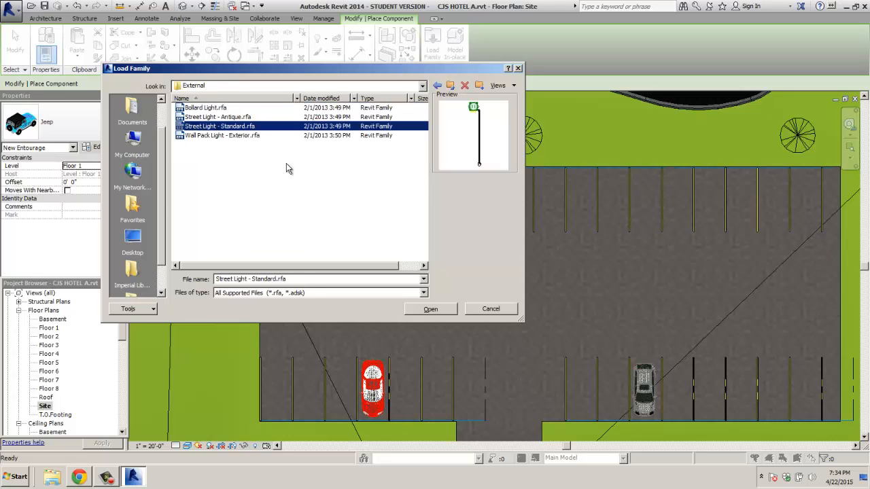
click(431, 308)
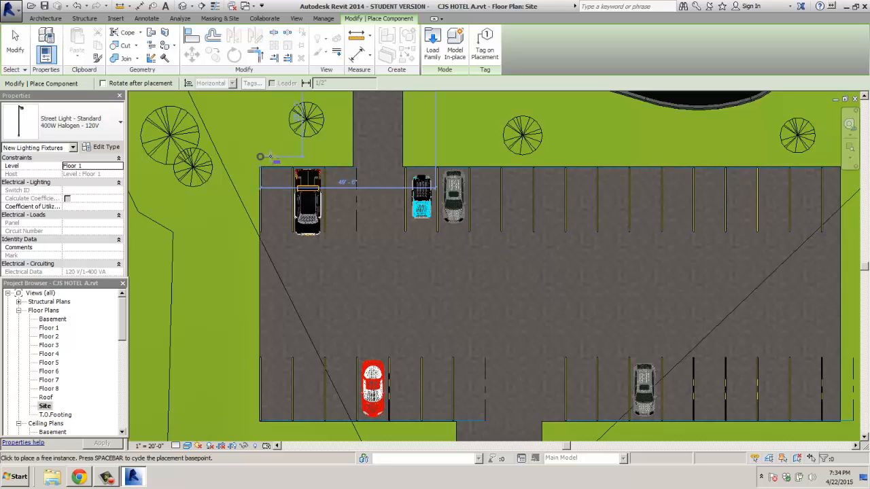
Step: Place a Street Light - Standard at the parking lot corner, rotated 90° to point upward
click(265, 155)
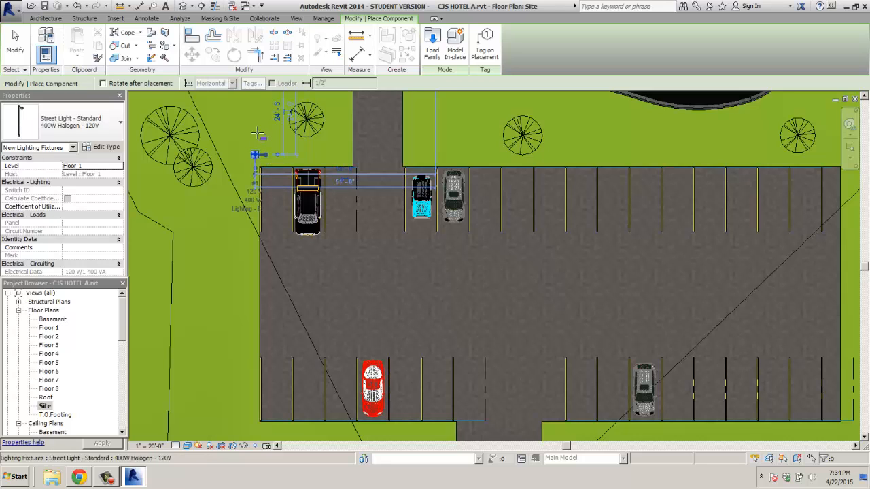
scroll(258, 143, up, 4)
scroll(260, 141, up, 2)
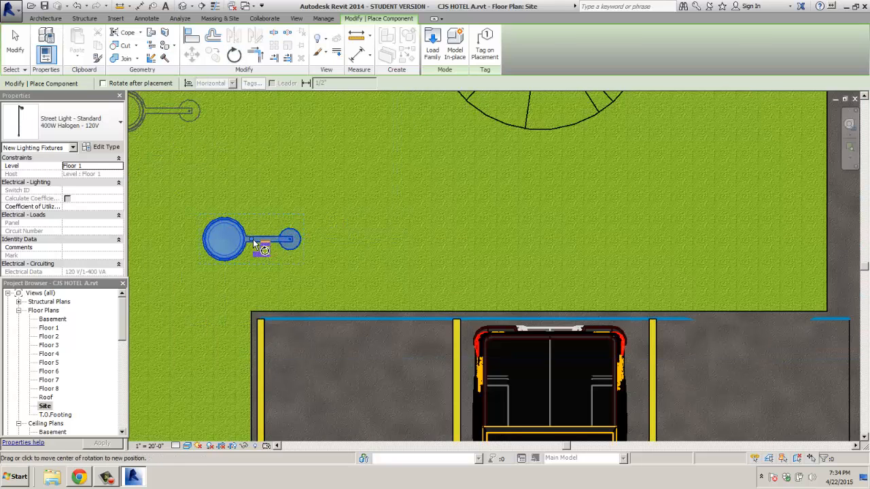
drag(252, 240, 290, 239)
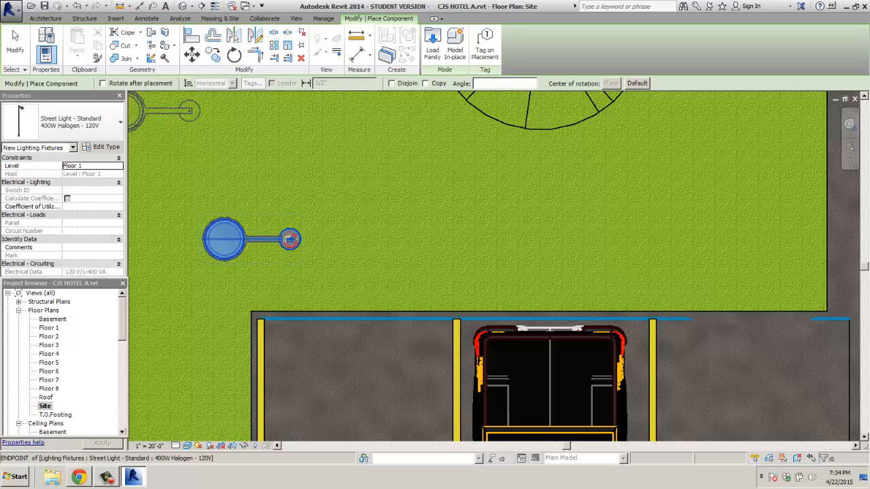
click(355, 239)
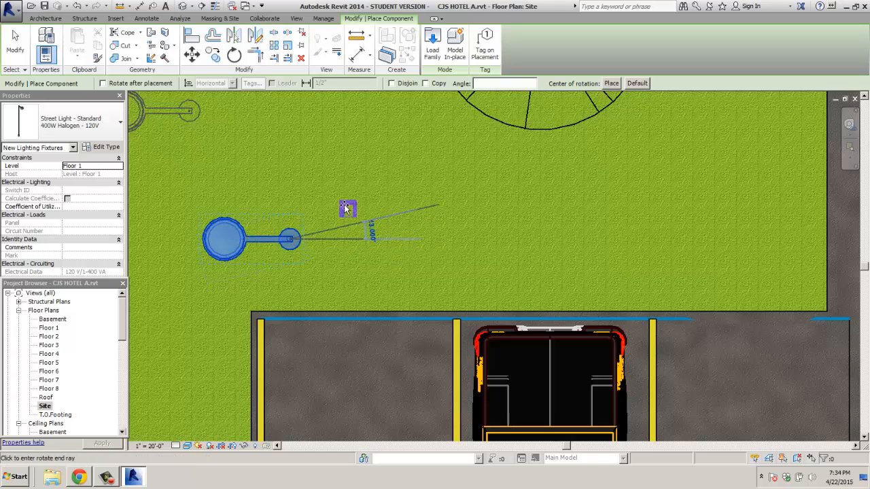
click(288, 185)
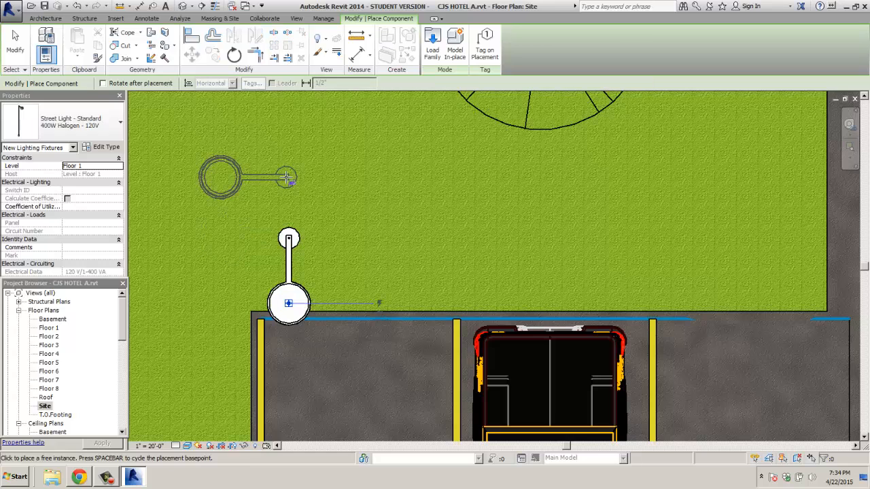
key(Escape)
key(Escape)
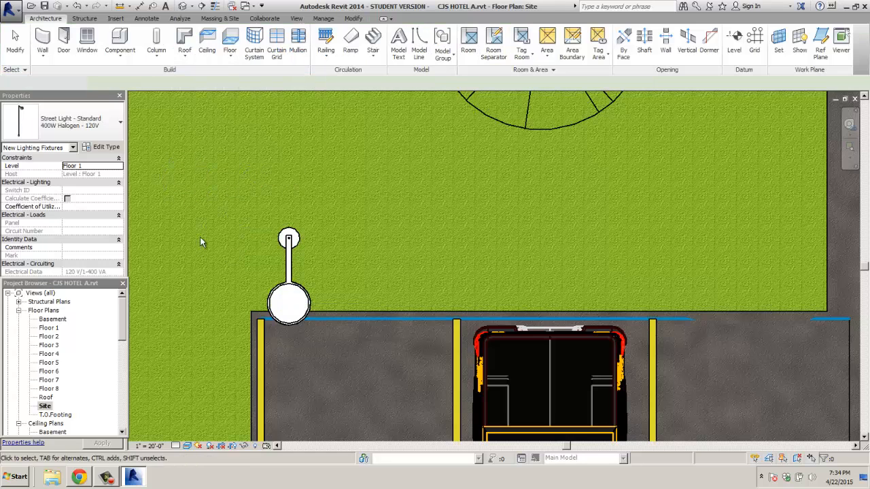
Step: Copy the street light to the right along the lot's upper edge
click(288, 239)
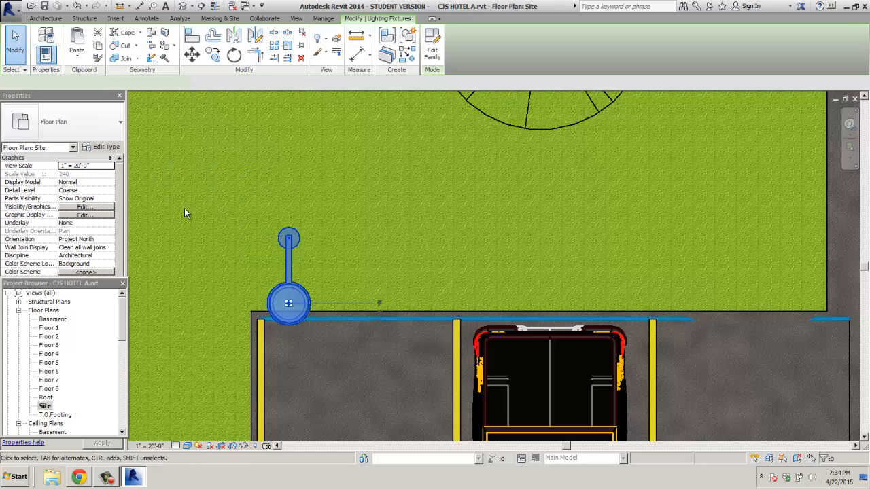
click(212, 54)
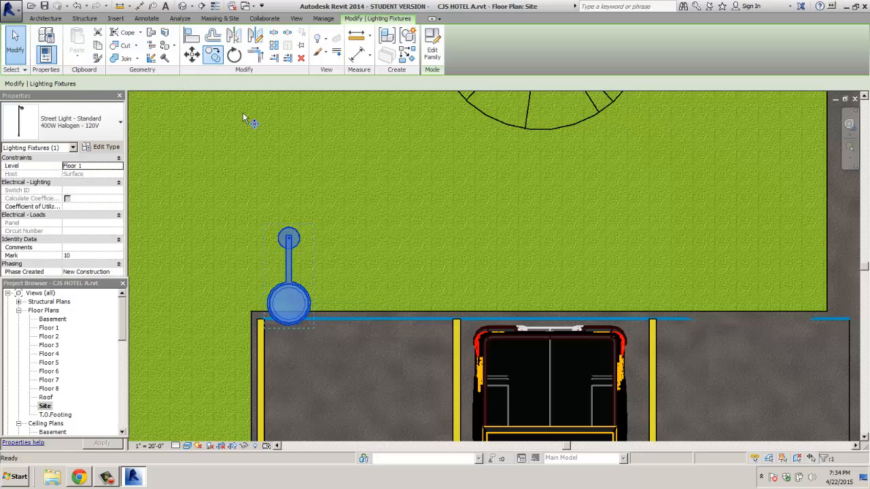
click(298, 241)
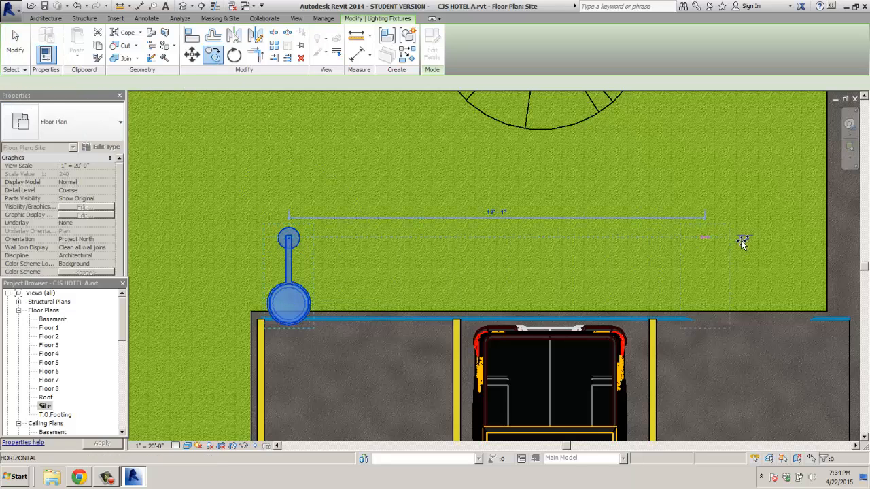
click(795, 240)
middle_drag(747, 231, 201, 243)
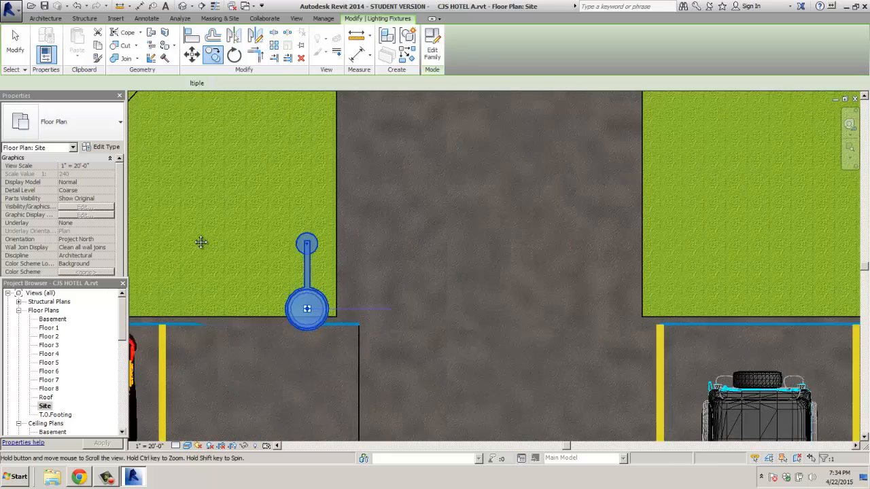
key(Escape)
Step: Copy street lights across the driveway and to the other parking strip's right end
click(240, 246)
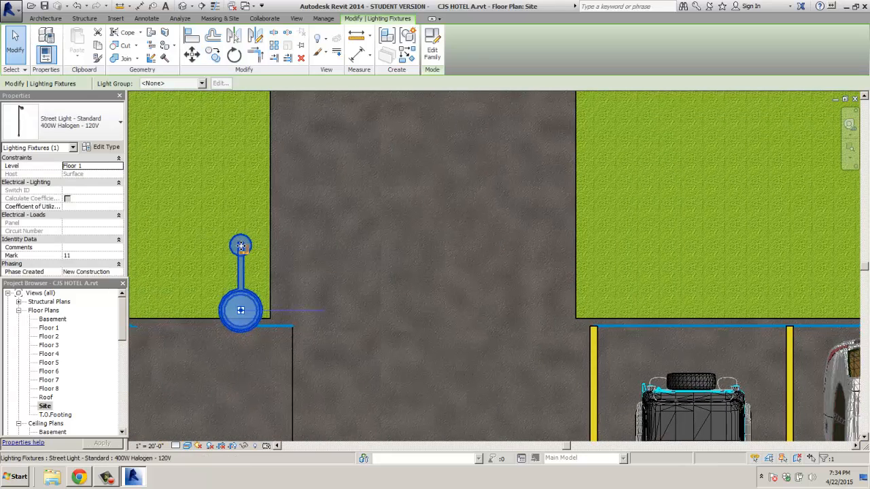
click(213, 54)
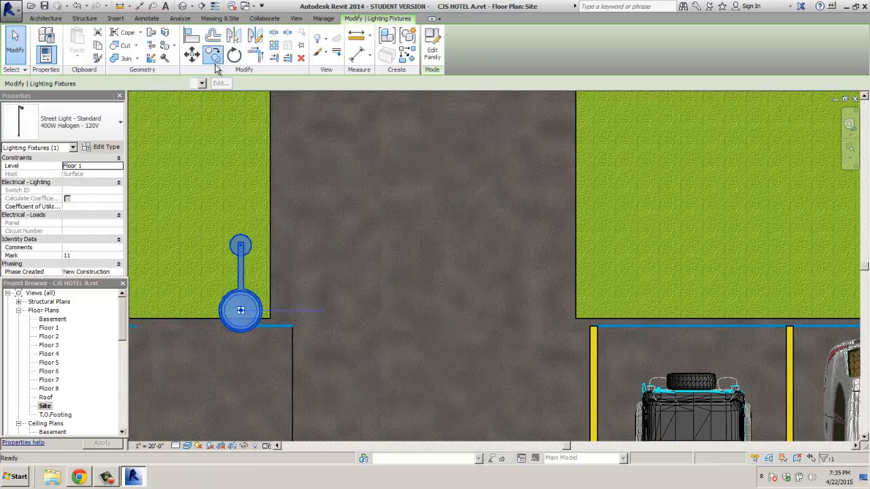
click(241, 246)
click(614, 242)
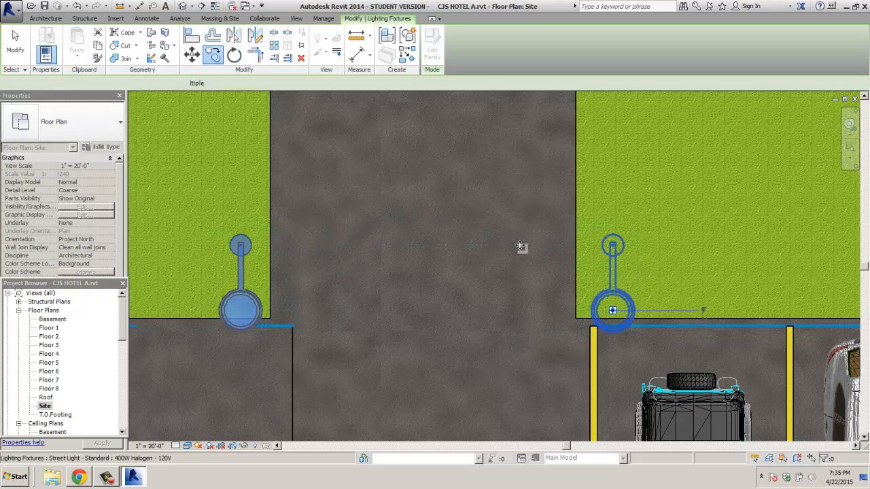
scroll(534, 243, down, 4)
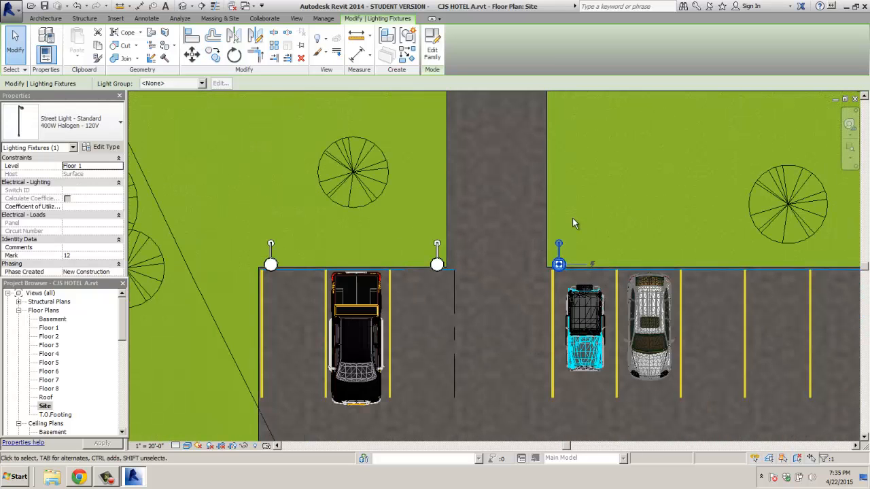
scroll(638, 215, down, 2)
middle_drag(646, 219, 289, 220)
click(213, 54)
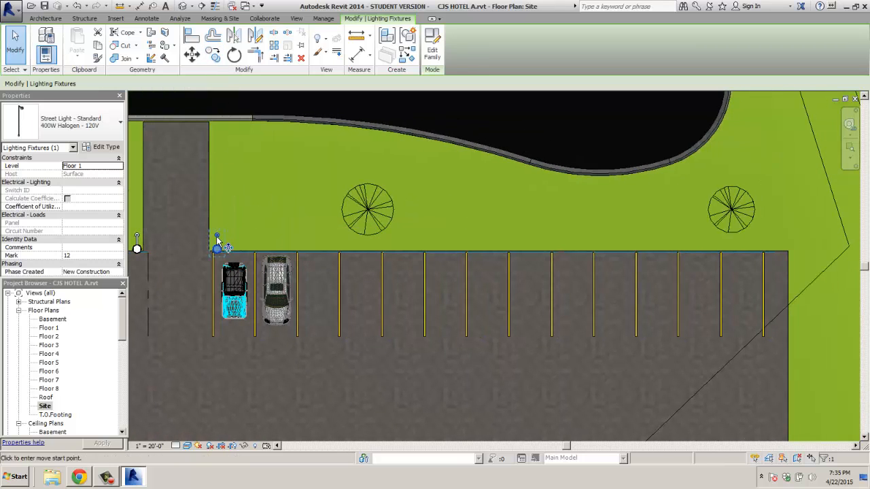
click(217, 238)
click(776, 231)
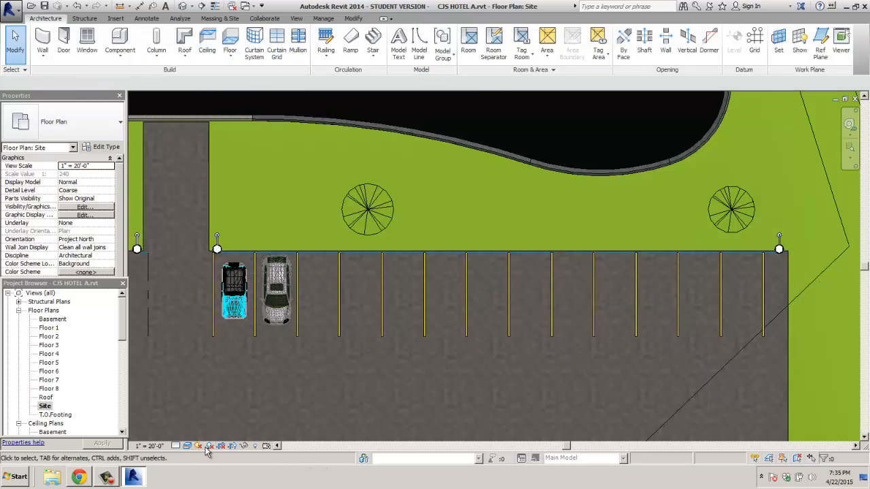
drag(123, 322, 124, 372)
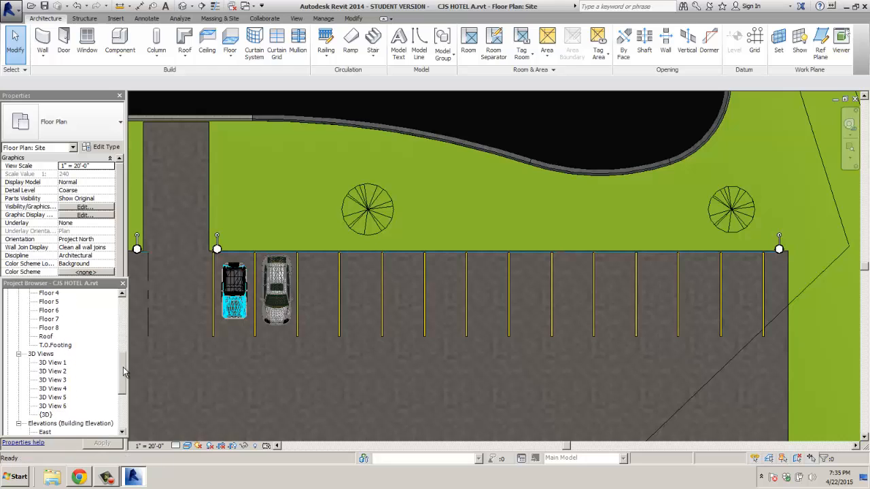
double_click(47, 416)
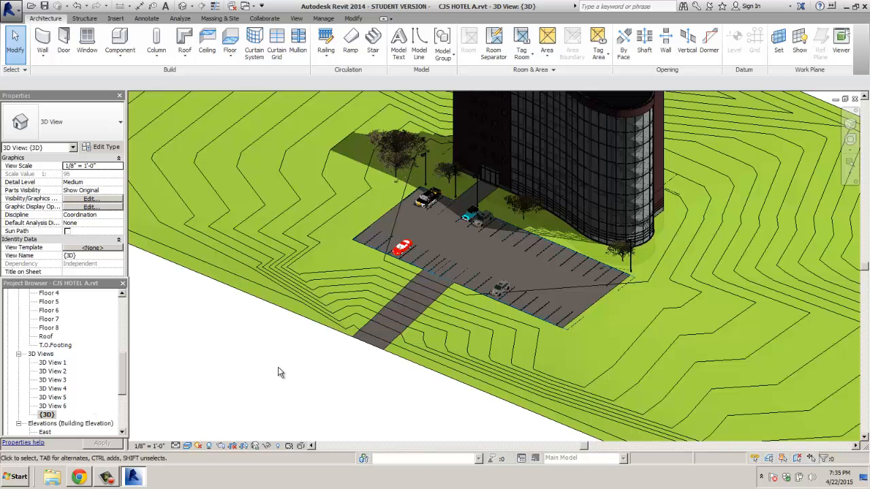
middle_drag(293, 370, 294, 369)
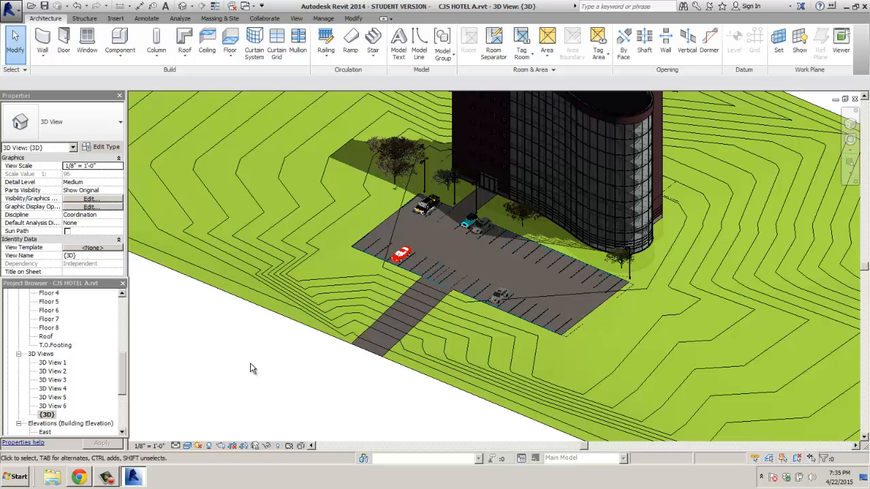
scroll(258, 367, up, 4)
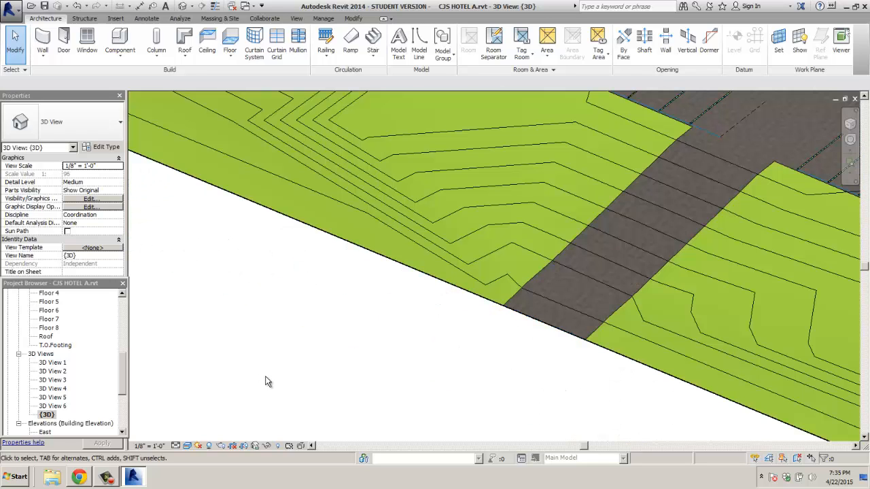
scroll(268, 376, down, 5)
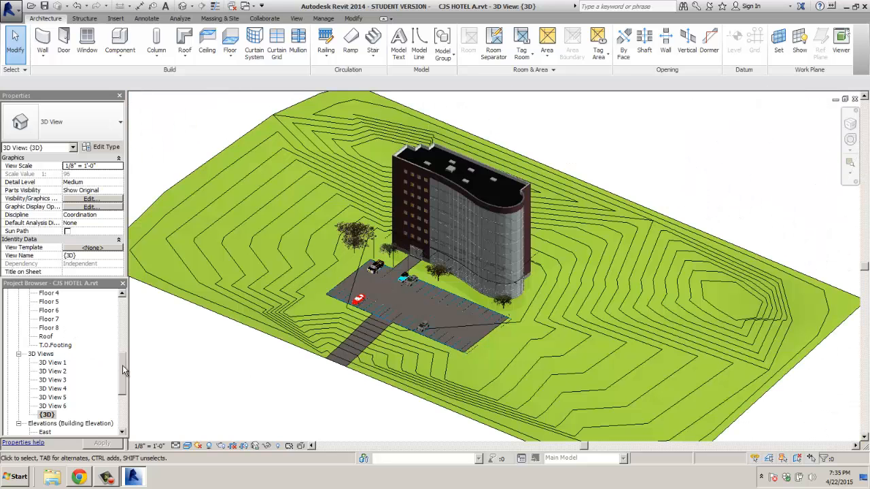
drag(123, 366, 123, 301)
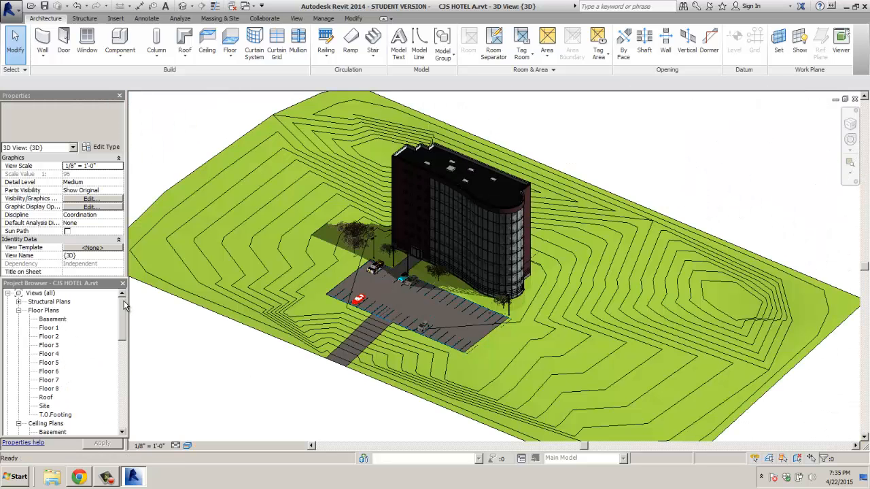
double_click(44, 407)
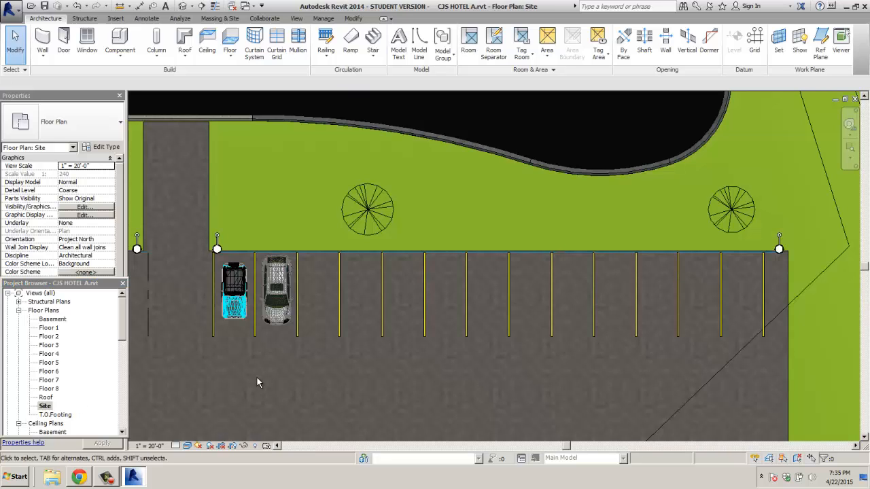
Step: Switch the Site plan to an unshaded visual style showing plain linework
scroll(258, 379, up, 5)
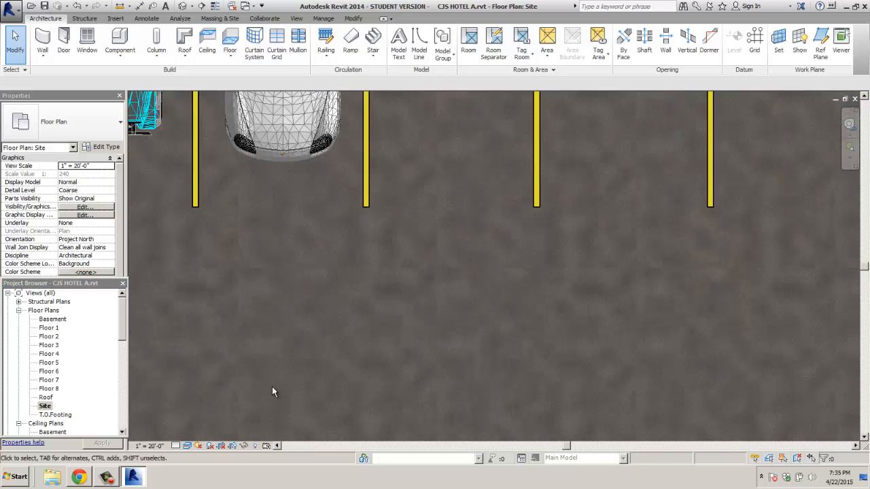
scroll(272, 387, down, 4)
right_click(324, 399)
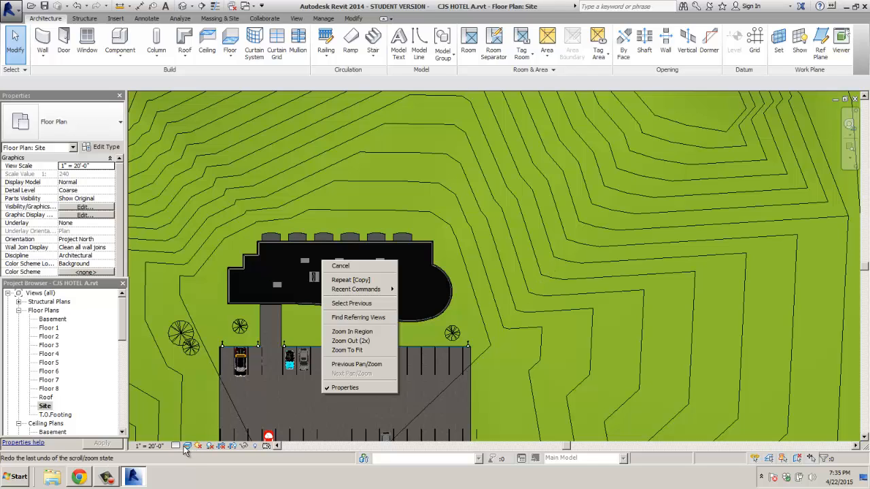
click(187, 446)
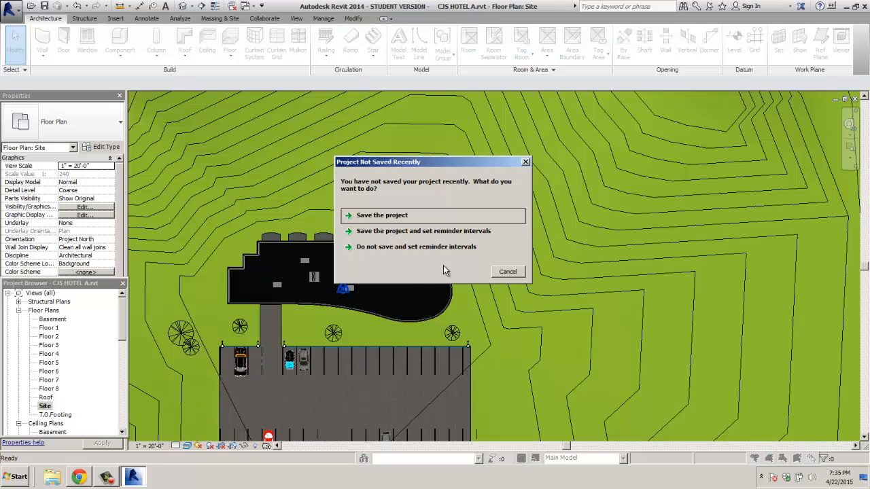
Step: Save the project from the reminder and zoom in on the hotel and parking lot
click(396, 217)
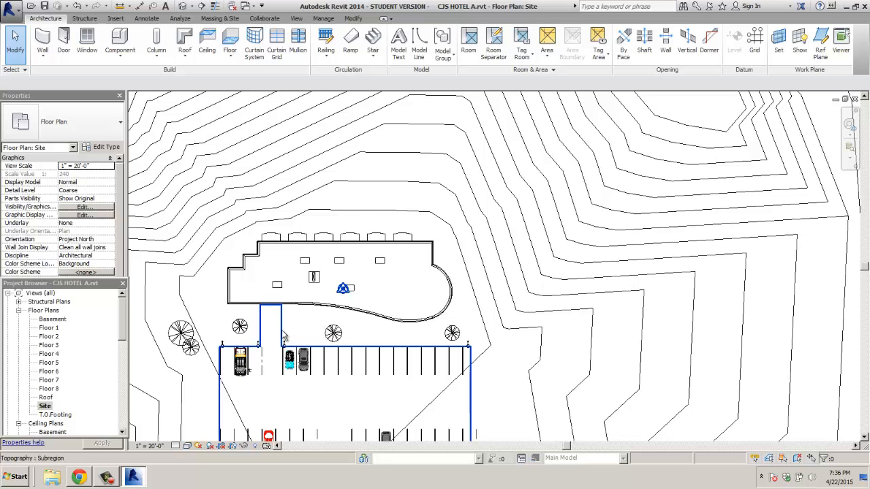
scroll(326, 332, down, 4)
scroll(331, 330, down, 2)
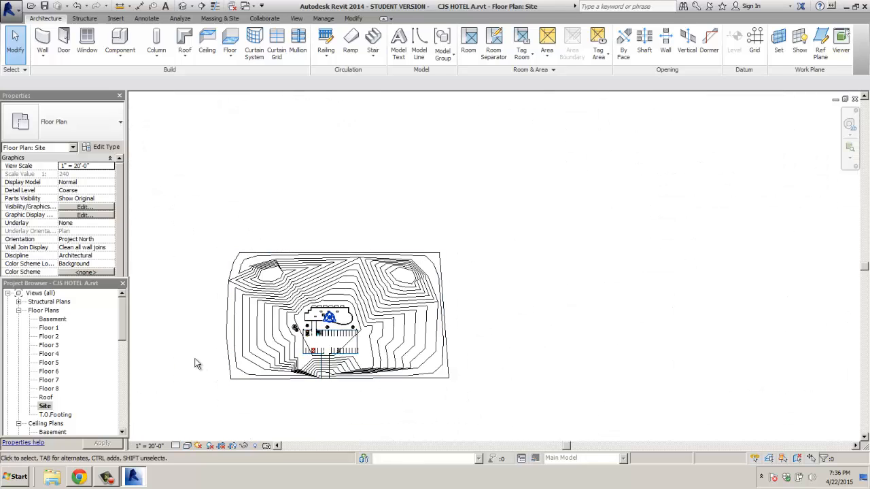
scroll(218, 362, up, 5)
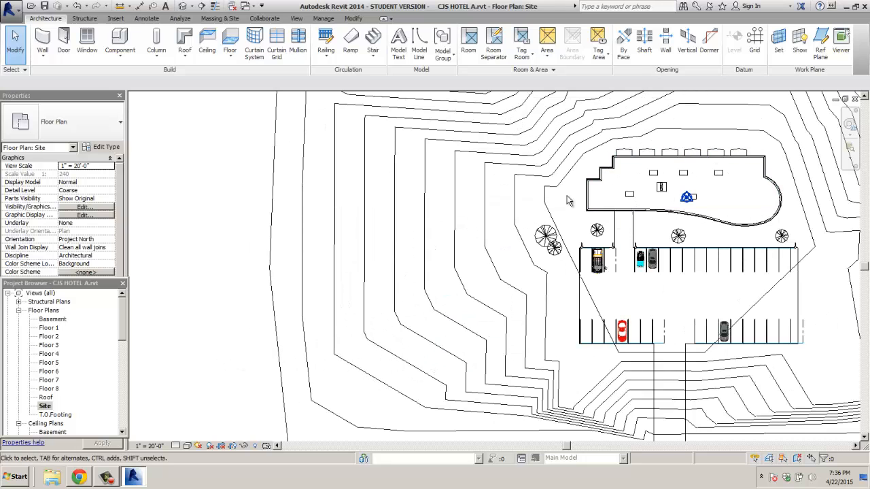
Step: Place a perspective camera with its eye below the parking lot, aimed past the hotel's right end
click(296, 18)
click(322, 59)
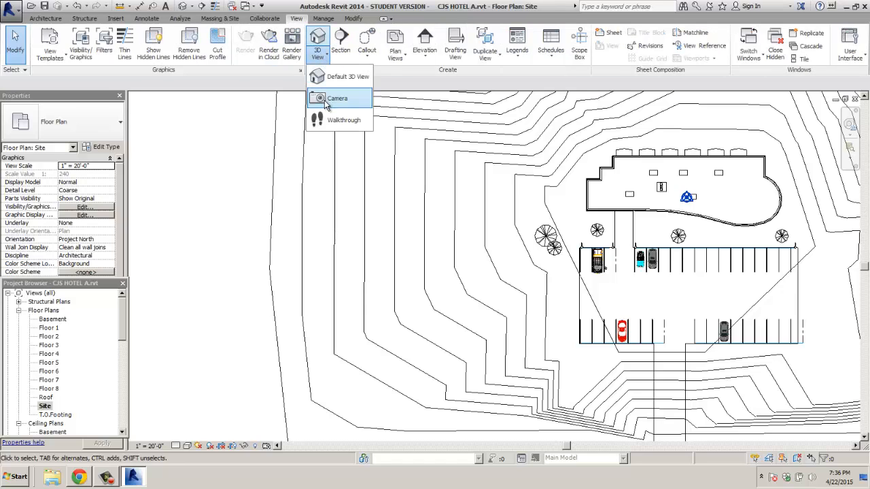
click(331, 99)
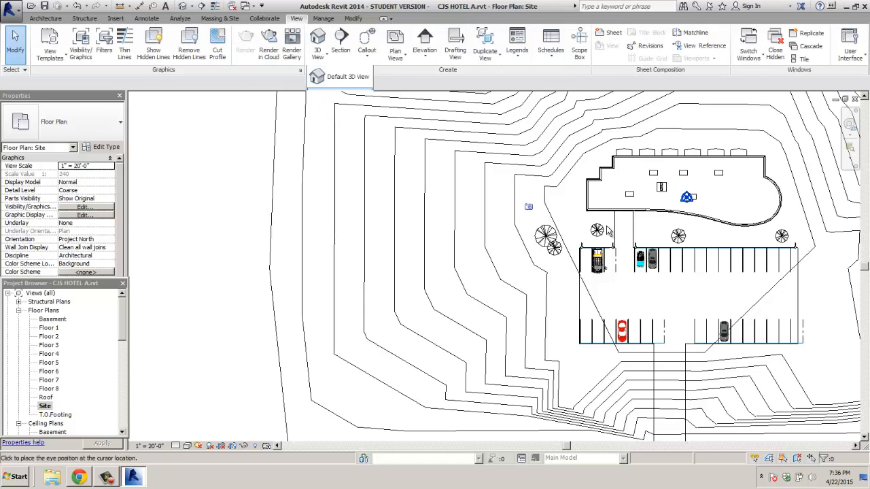
click(410, 412)
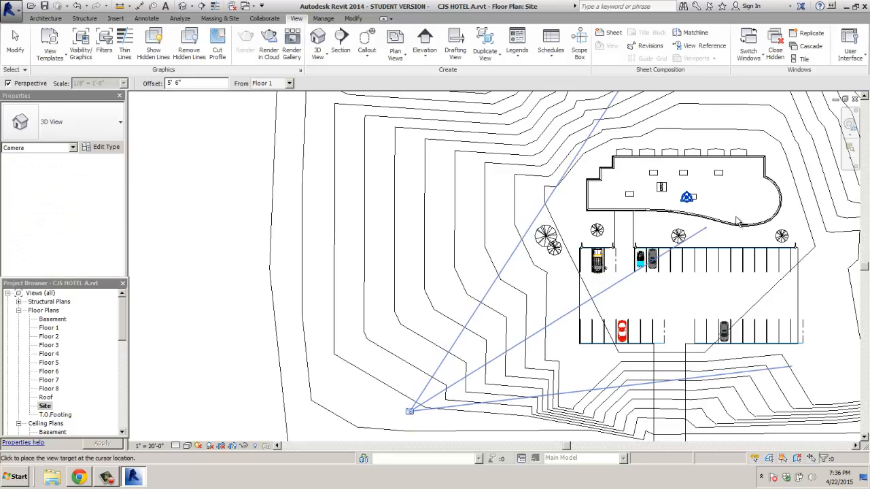
click(840, 170)
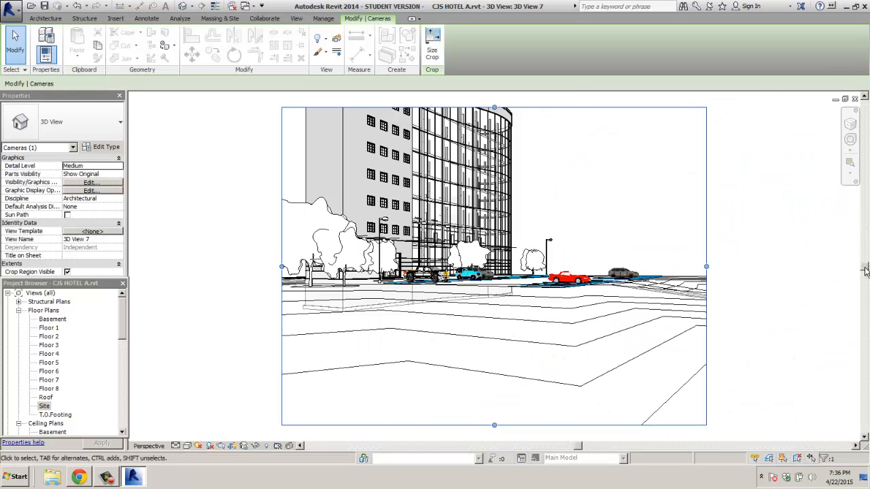
Step: Adjust the crop region: top up to the roof, left out, right in, bottom up to the street
drag(865, 270, 590, 181)
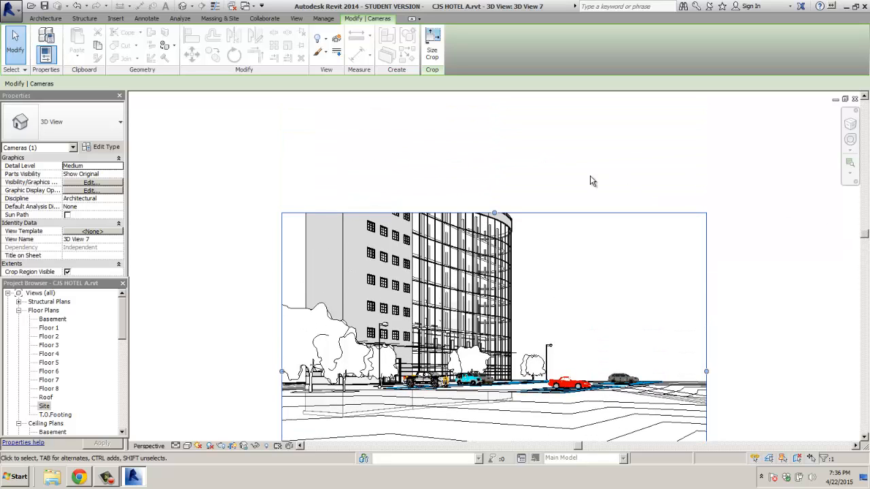
drag(495, 215, 494, 104)
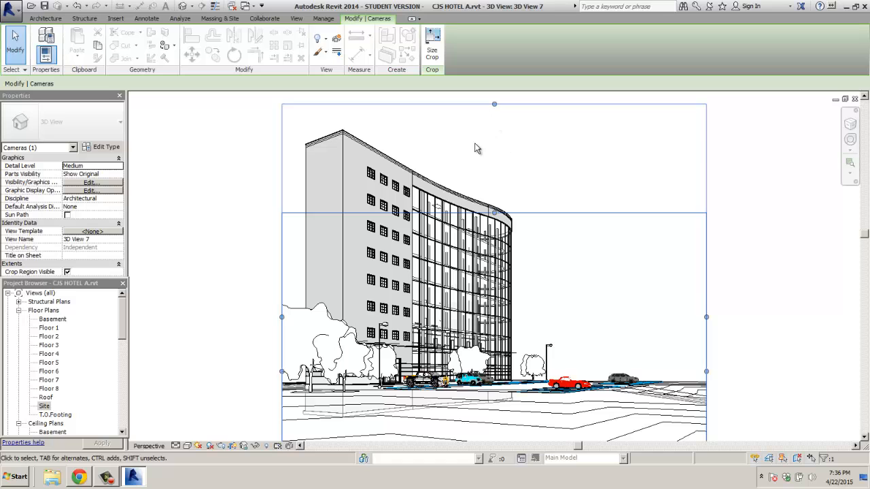
drag(282, 317, 229, 317)
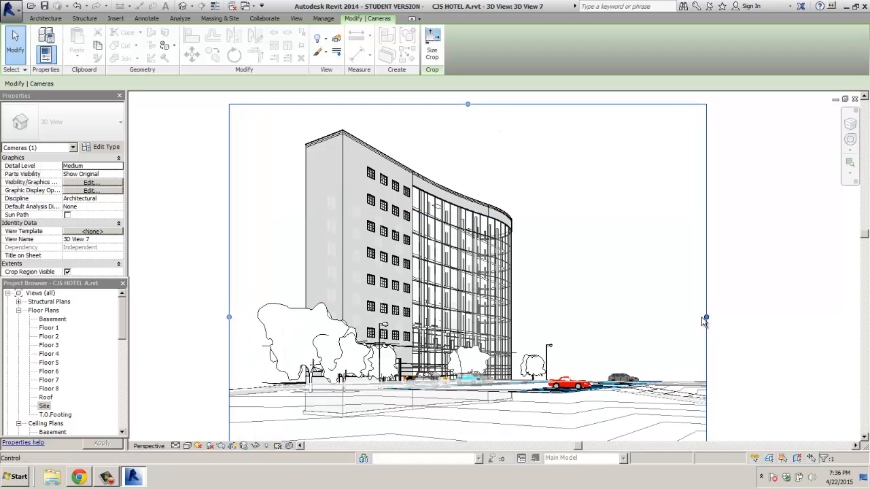
drag(706, 317, 673, 317)
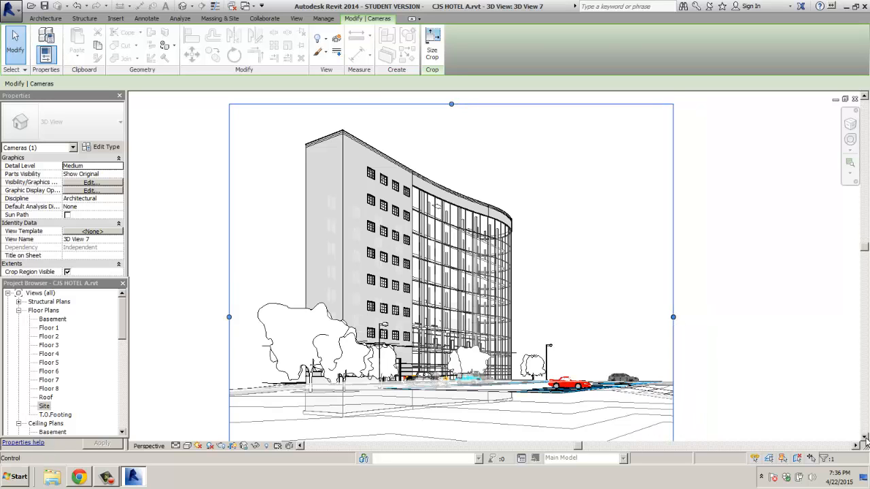
click(865, 438)
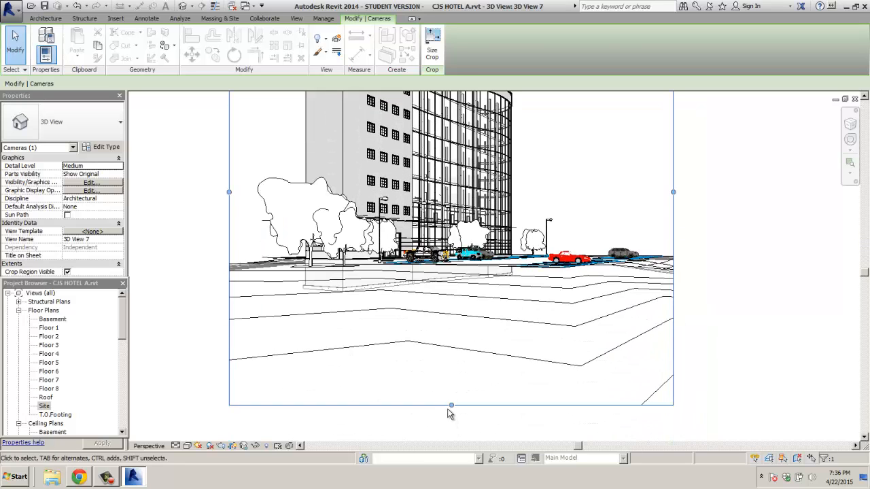
drag(450, 406, 454, 297)
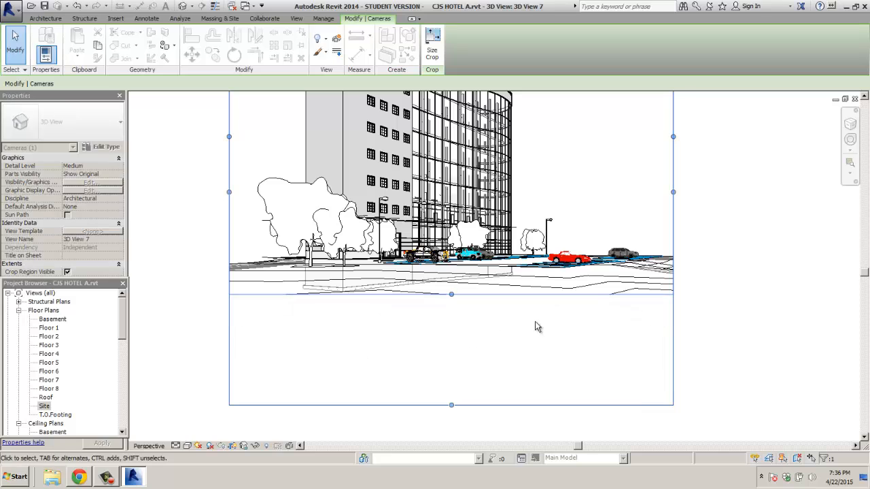
click(865, 97)
click(865, 97)
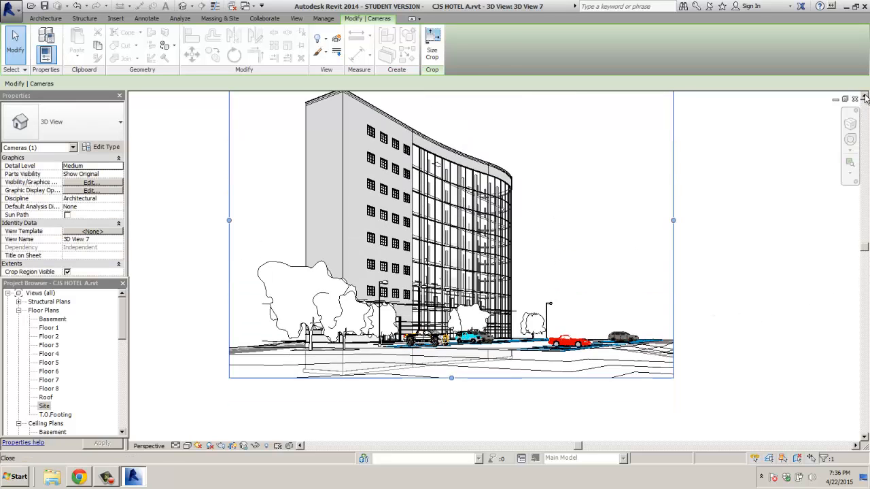
click(865, 97)
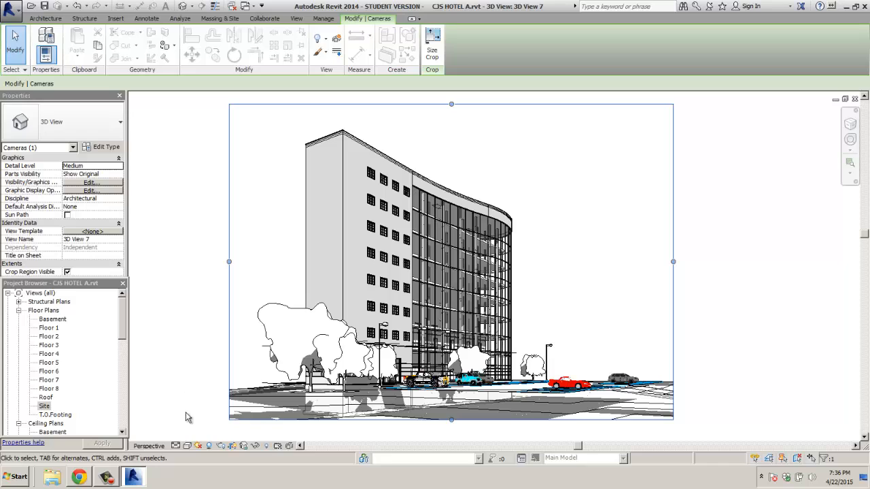
Step: Set a still sun dated 4/22/2015, with ground shadows cast on Floor 1, and apply it
click(199, 446)
click(207, 414)
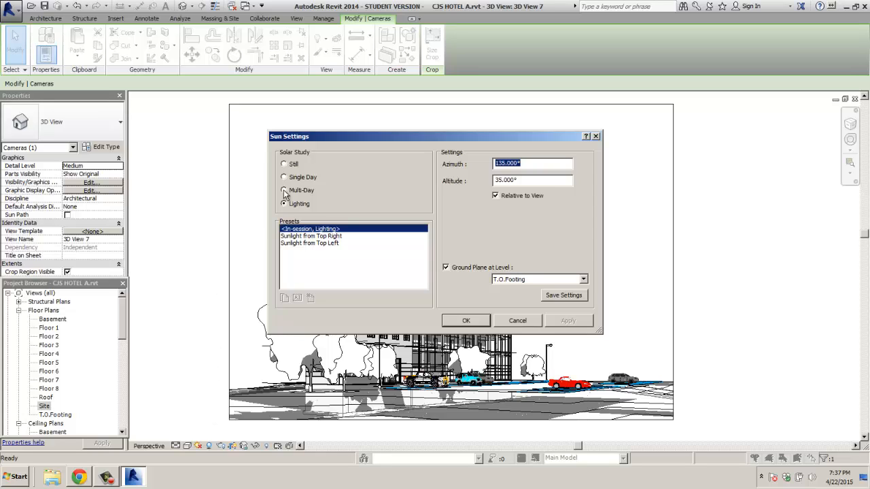
click(285, 165)
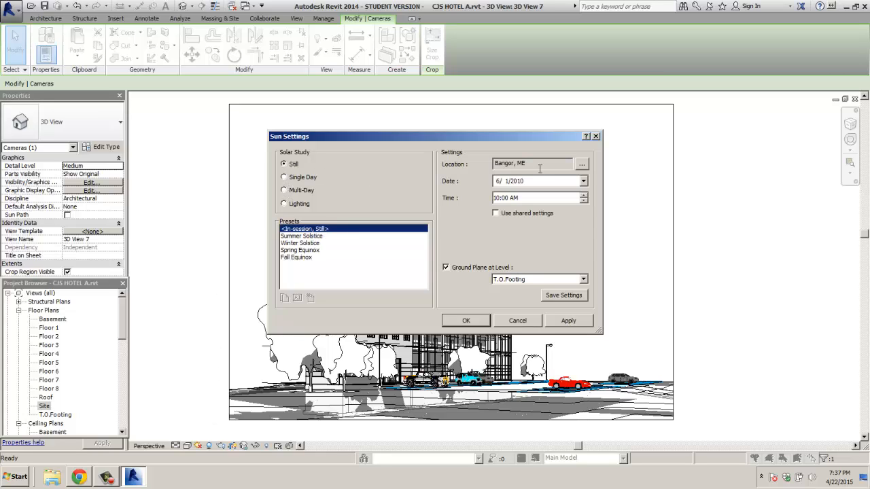
click(584, 181)
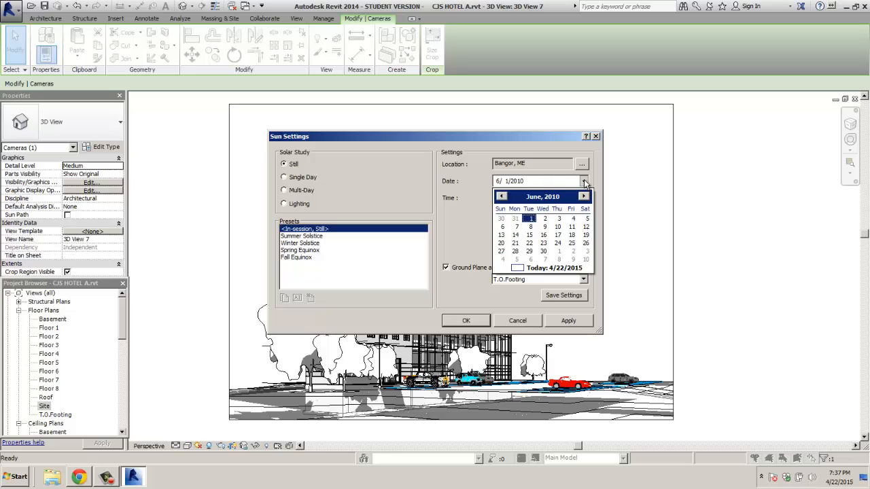
click(519, 266)
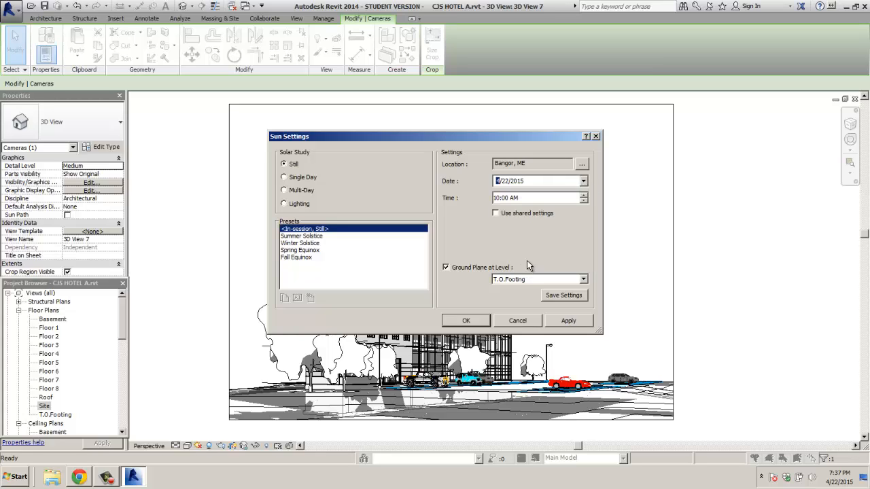
click(584, 196)
click(584, 196)
click(583, 280)
click(563, 303)
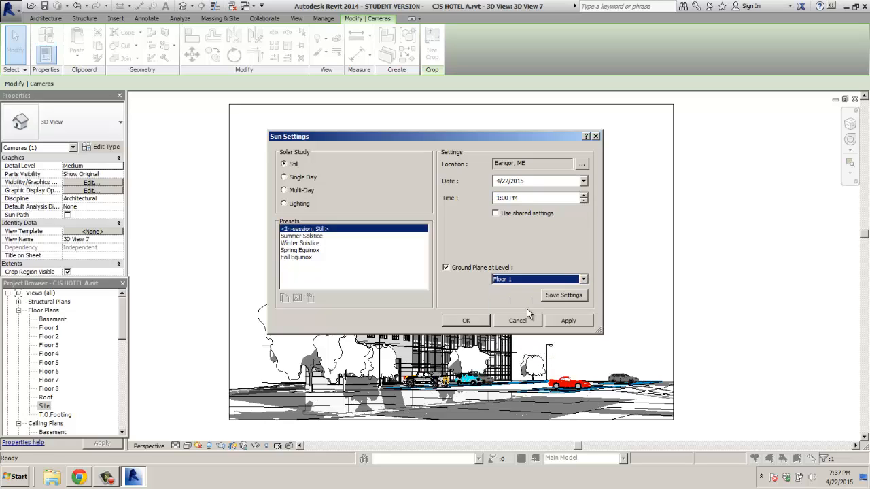
click(570, 321)
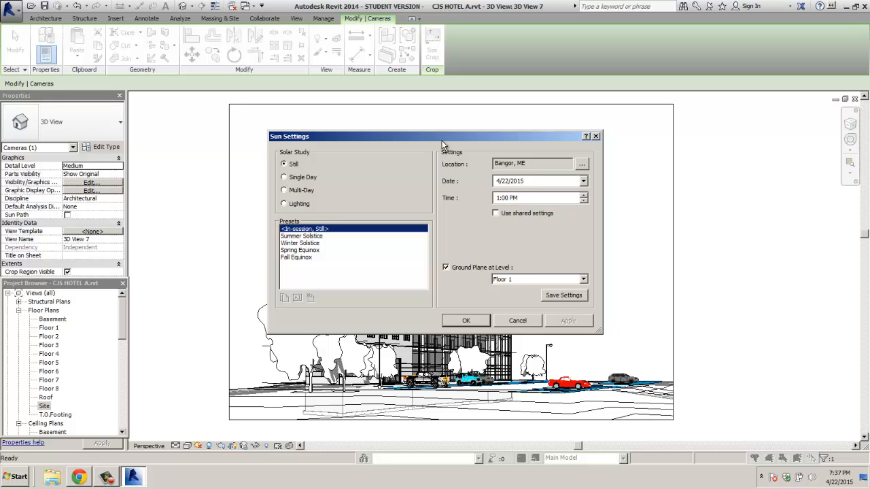
Step: Apply a 10:00 AM sun time, then apply 3:00 PM and close Sun Settings
drag(442, 145, 589, 120)
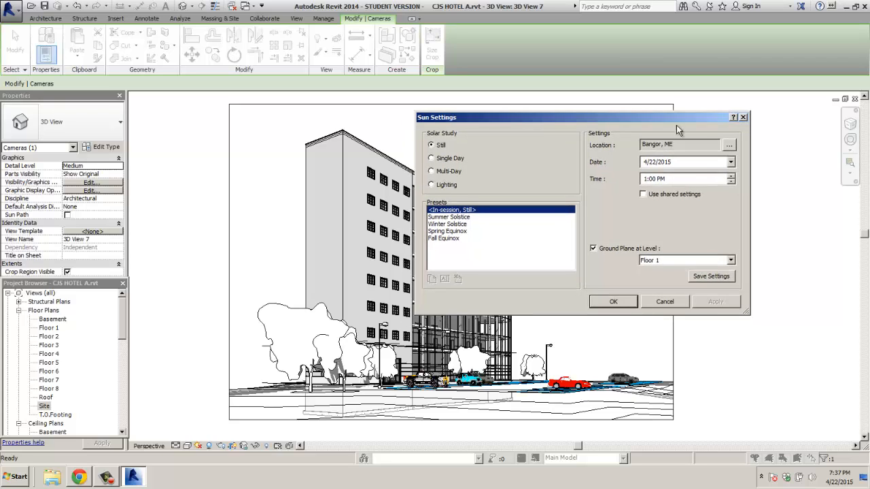
click(731, 182)
click(714, 303)
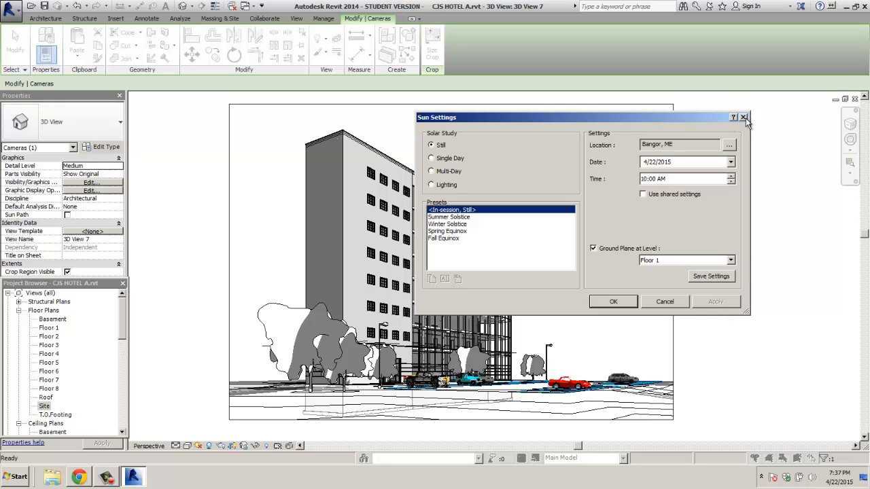
click(645, 180)
text(3)
click(661, 180)
click(728, 301)
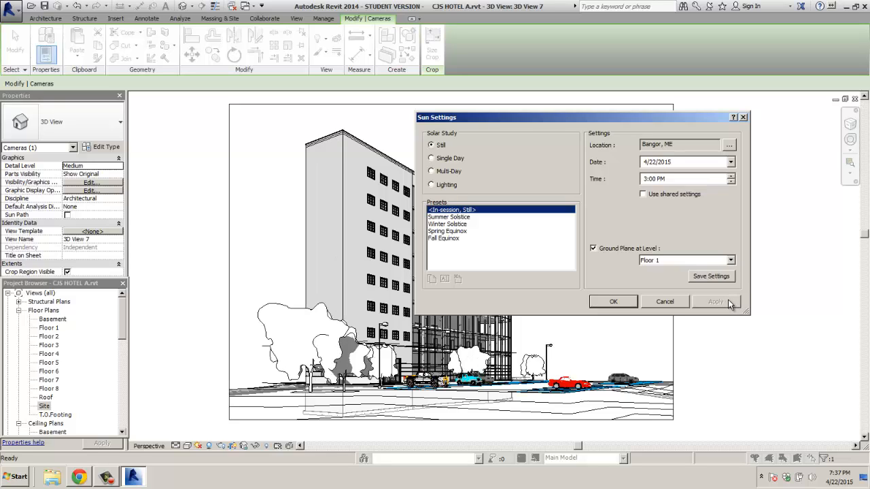
click(743, 118)
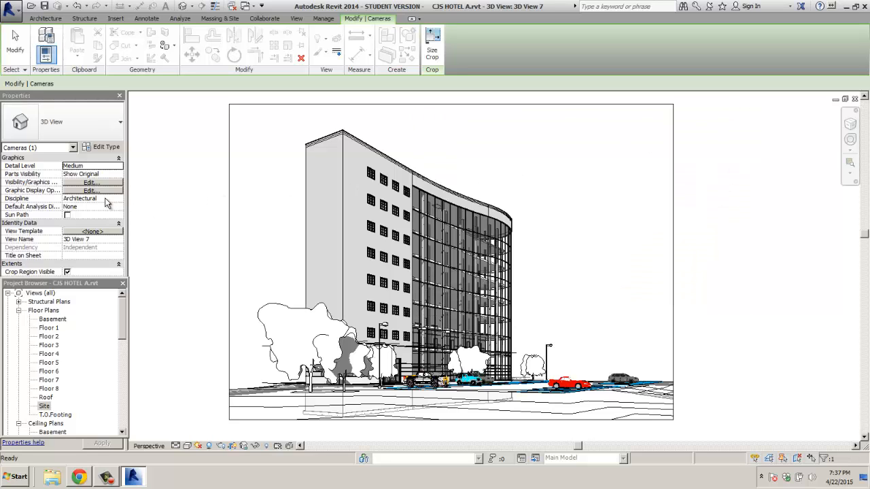
Step: In Graphic Display Options, set lighting to Sun 53, Ambient Light 51 and Shadows 41
key(Escape)
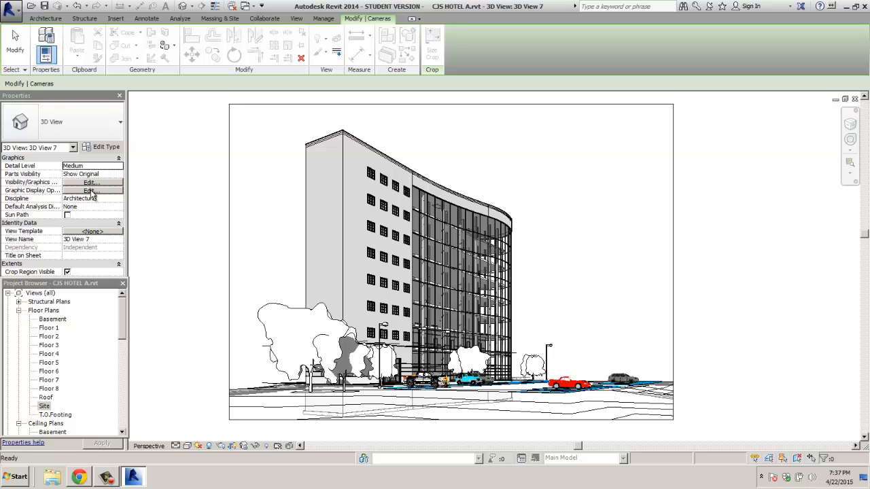
click(92, 191)
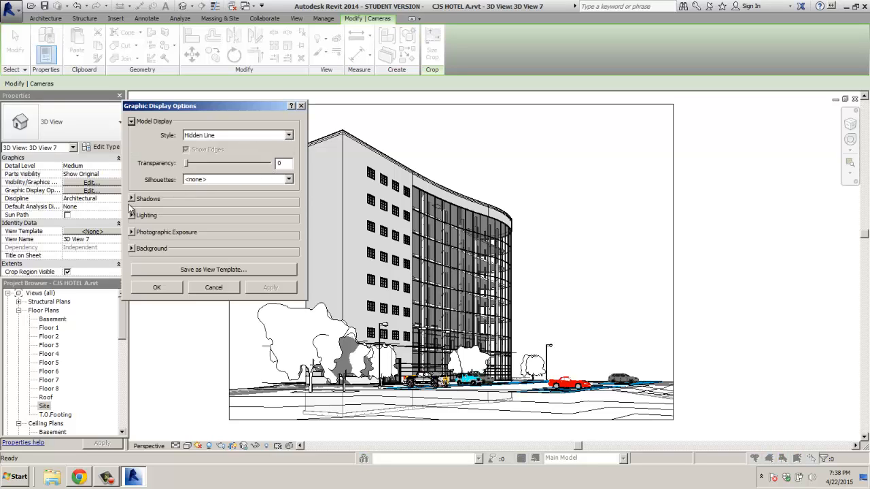
click(132, 214)
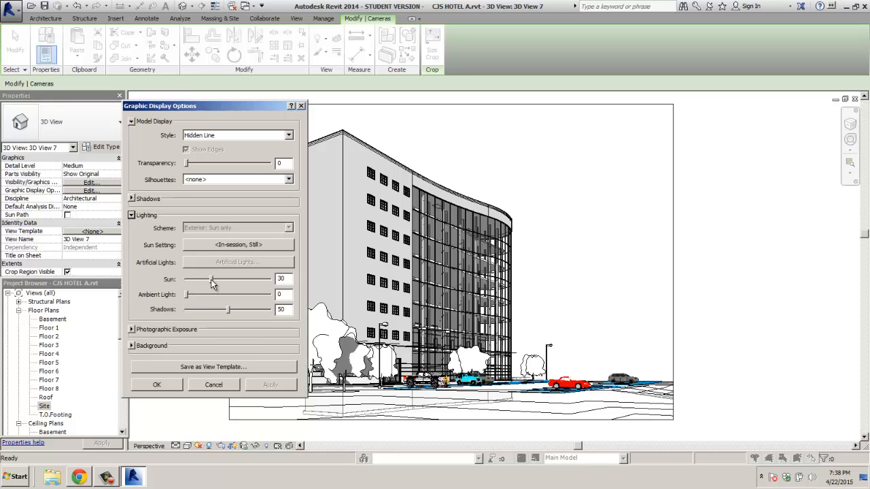
drag(211, 279, 221, 310)
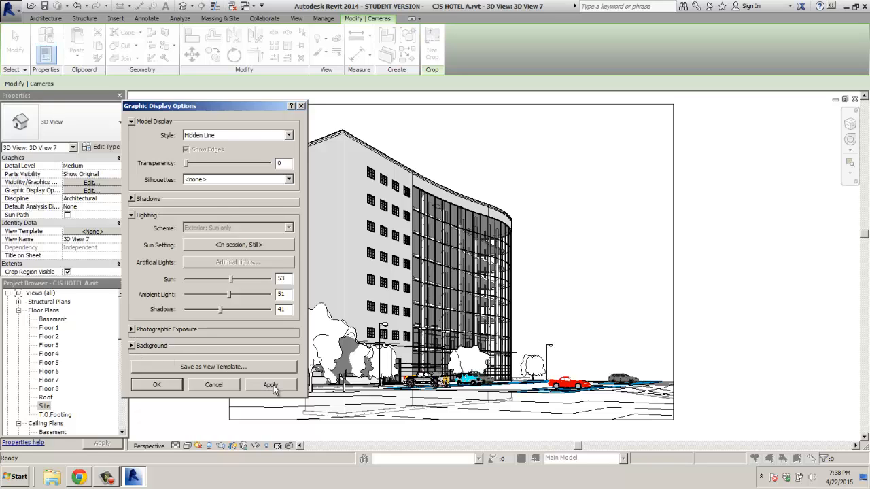
click(159, 384)
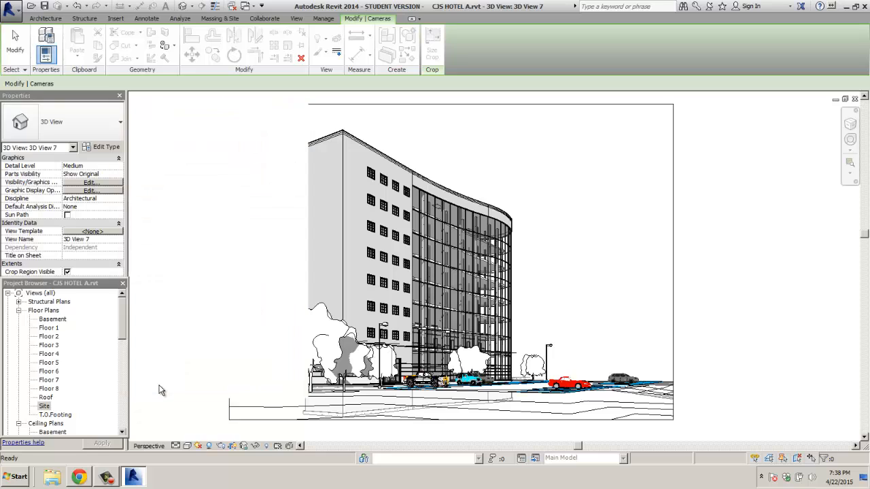
Step: Switch 3D View 7 to the Realistic visual style and deselect the camera
click(188, 445)
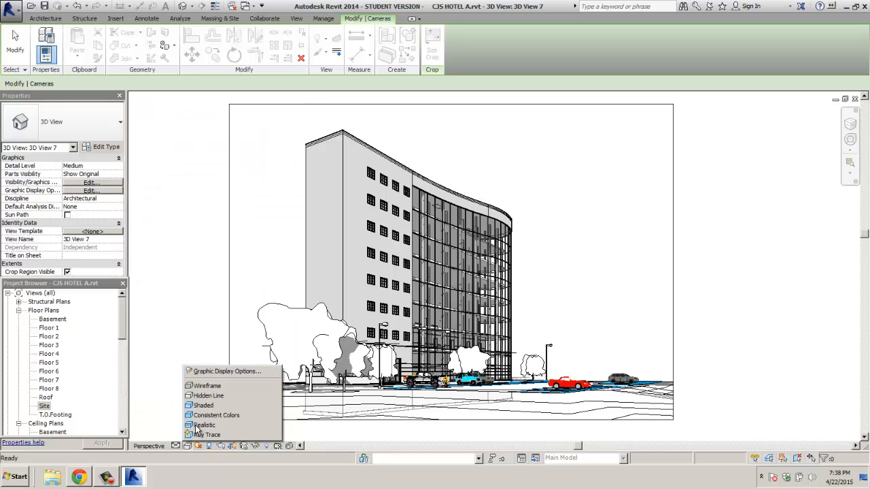
click(198, 427)
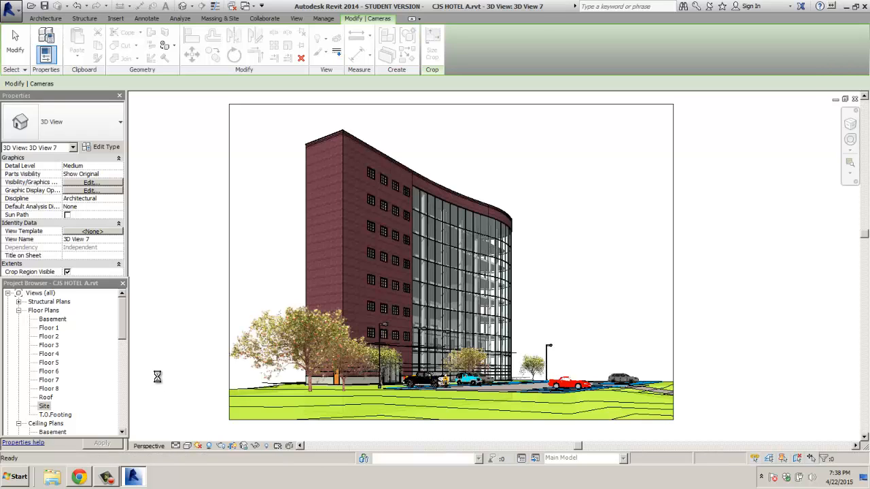
click(157, 377)
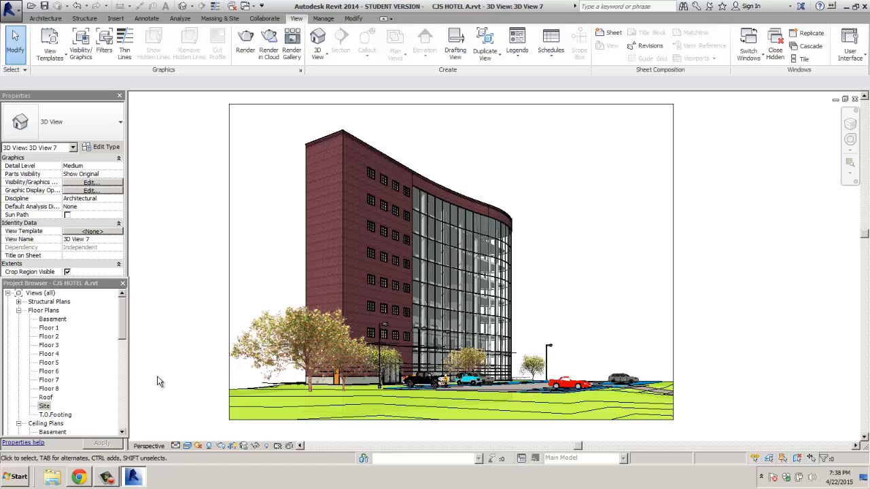
click(187, 447)
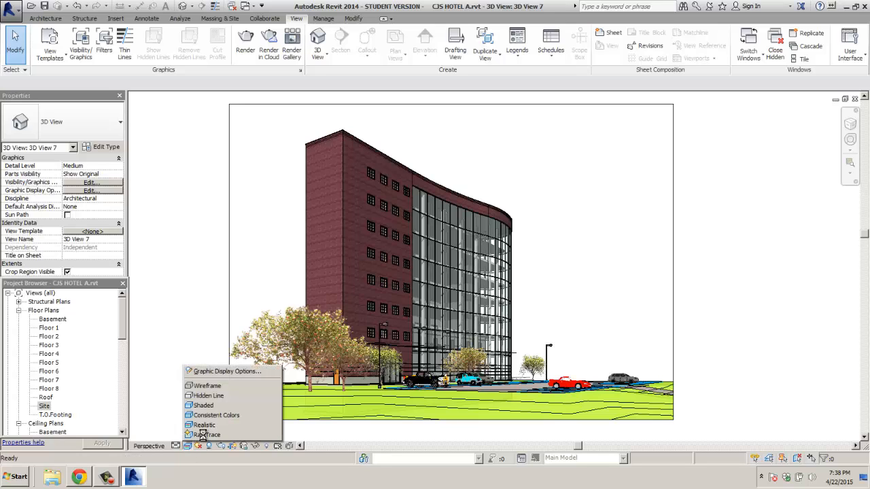
Step: Render the hotel view with Interactive Ray Trace, then stop the rendering
click(203, 435)
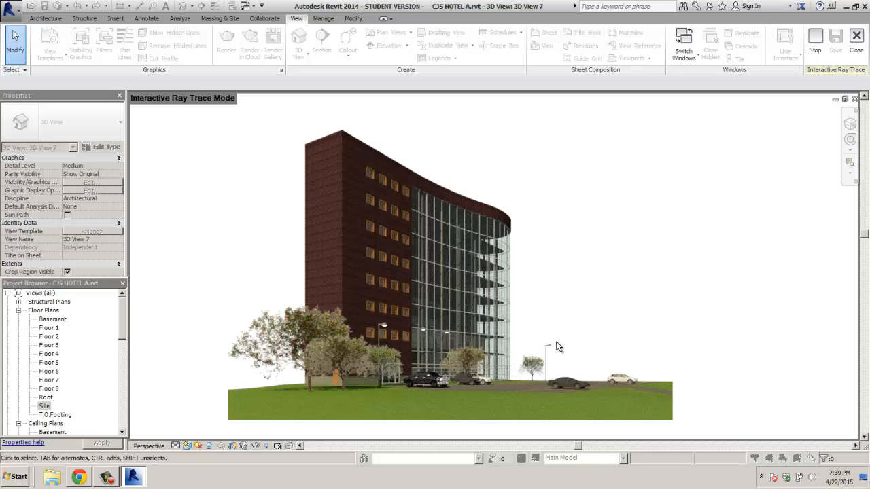
click(815, 42)
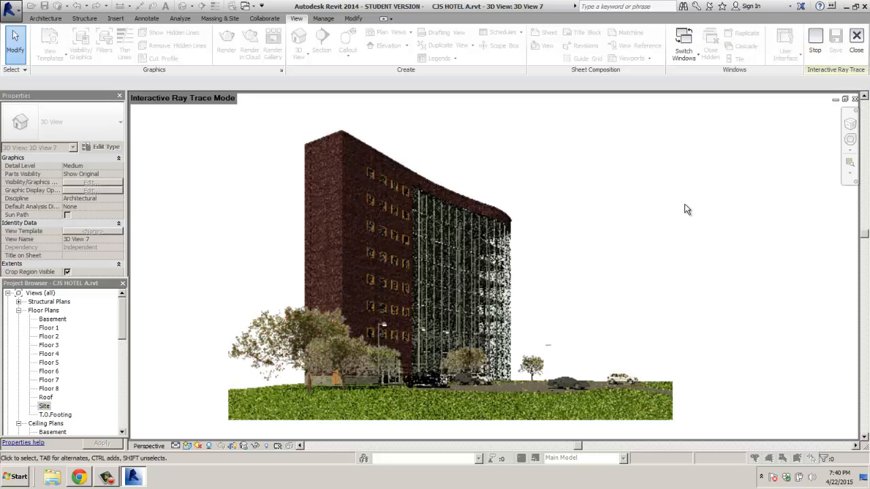
click(188, 446)
Step: Restore the Realistic style, set the sun time to 3:00 AM, and open Graphic Display Options
click(197, 424)
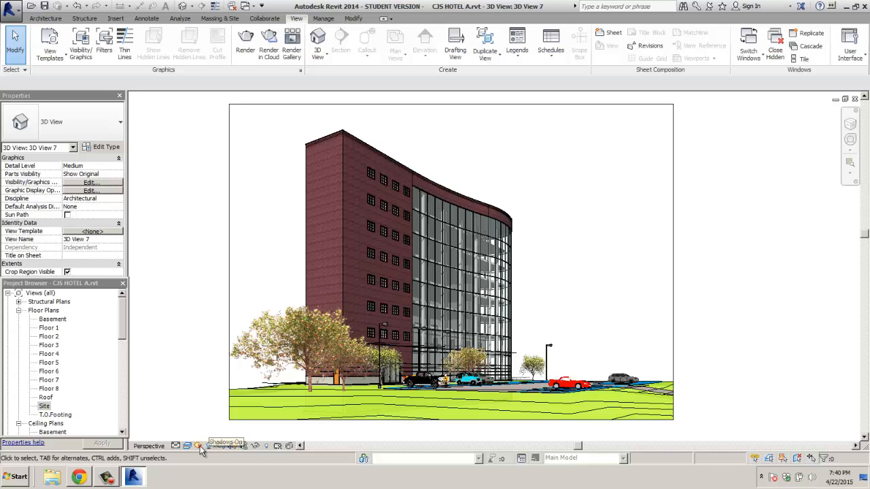
click(199, 446)
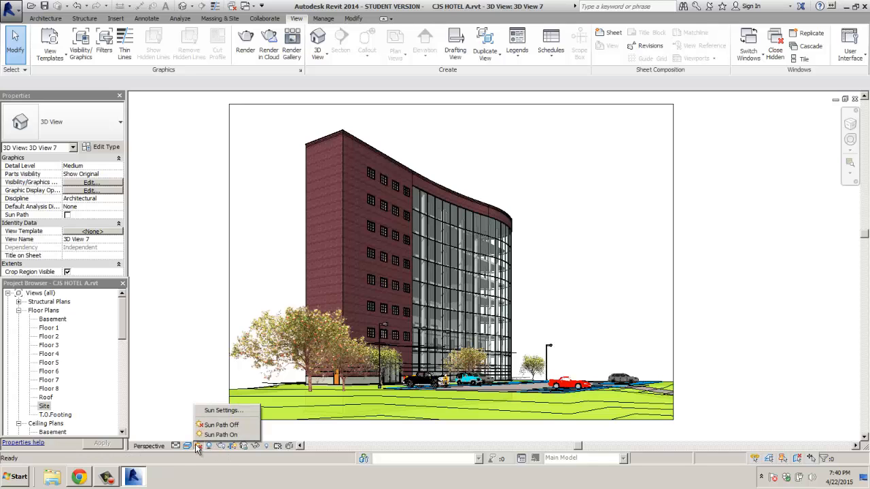
click(219, 411)
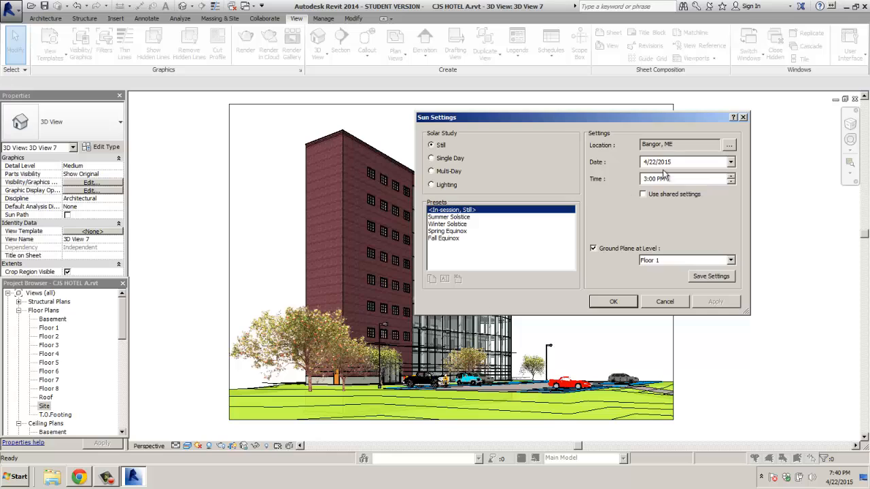
click(730, 181)
click(615, 302)
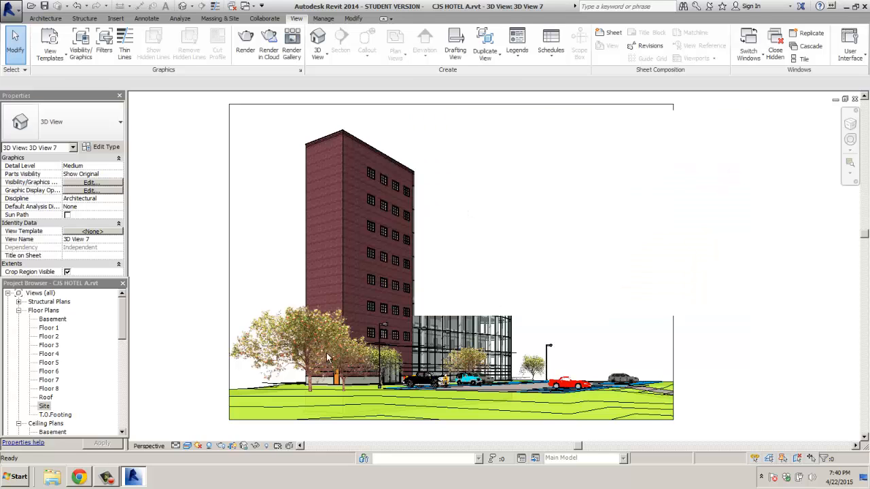
click(89, 191)
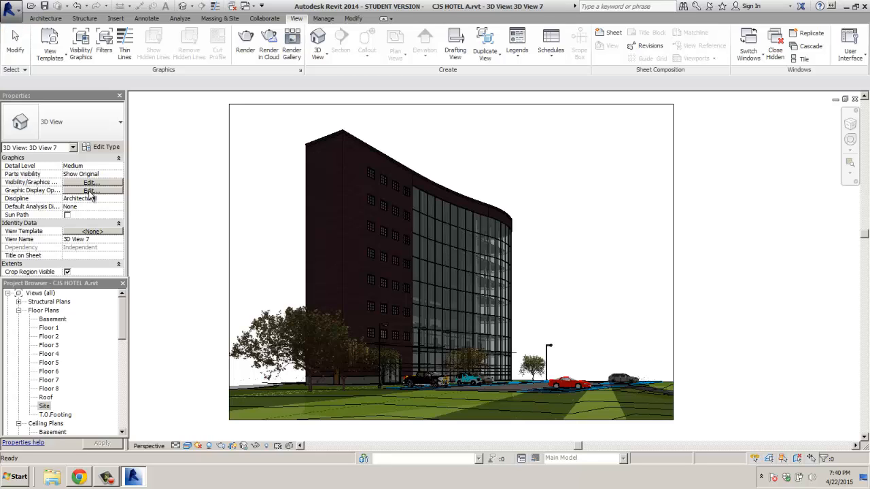
click(89, 192)
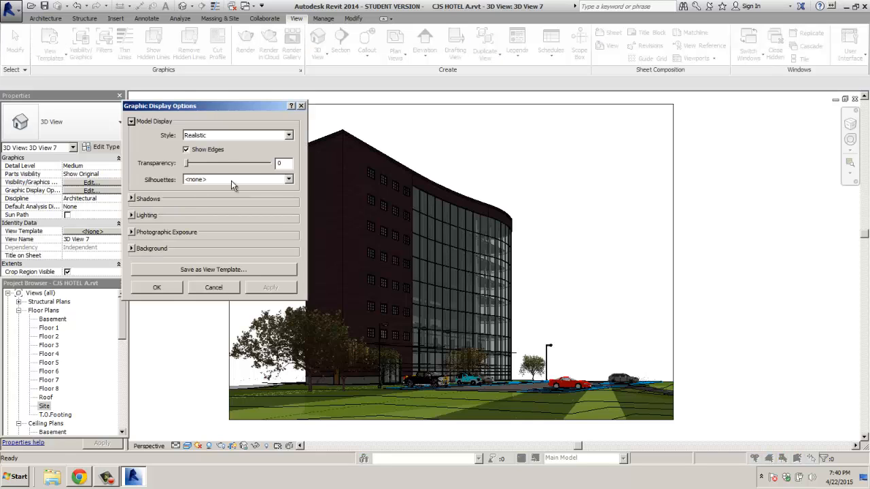
Step: Use the Exterior: Artificial only lighting scheme with ambient light 47 and shadows 58
click(137, 216)
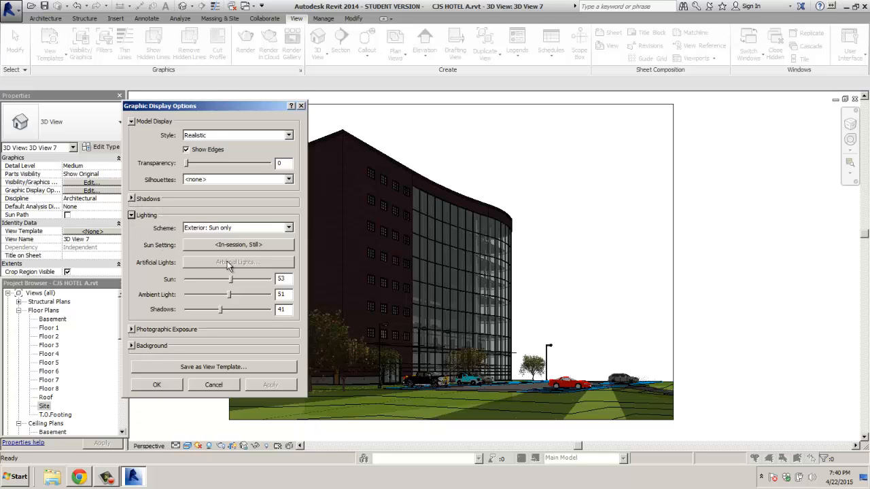
click(289, 229)
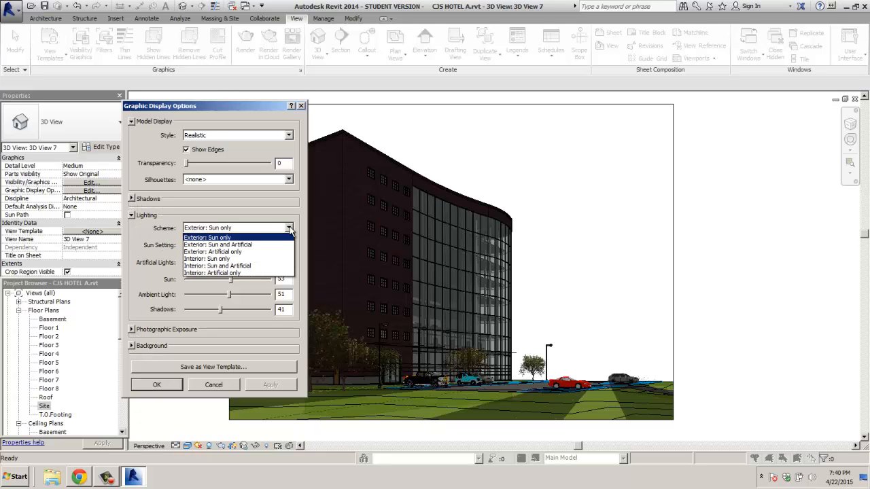
click(265, 253)
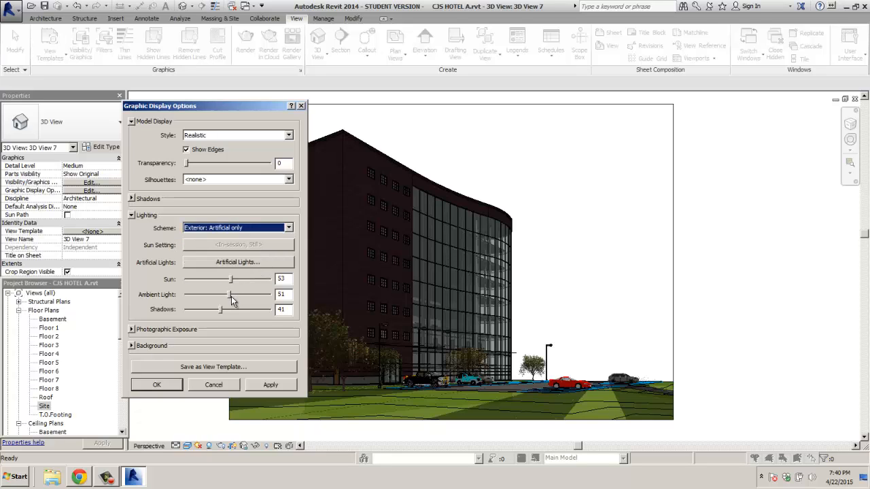
mouse_move(229, 295)
mouse_down()
mouse_move(238, 297)
mouse_move(235, 311)
mouse_move(225, 295)
mouse_up()
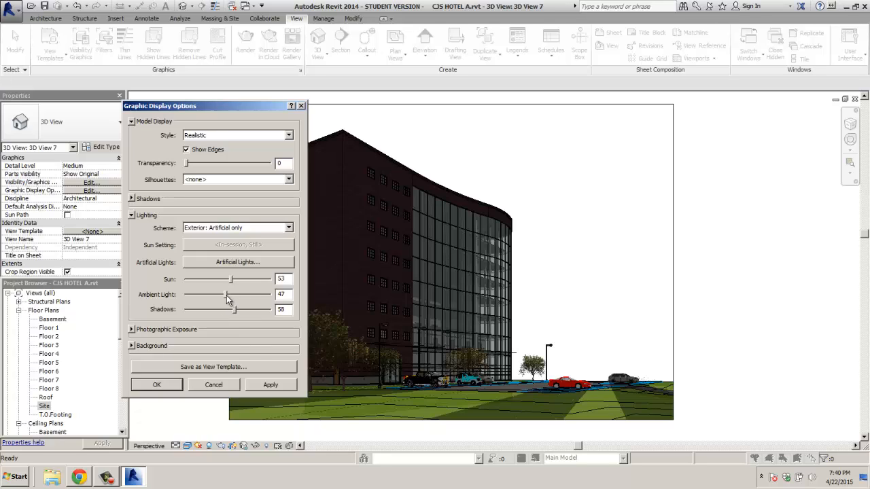
click(267, 382)
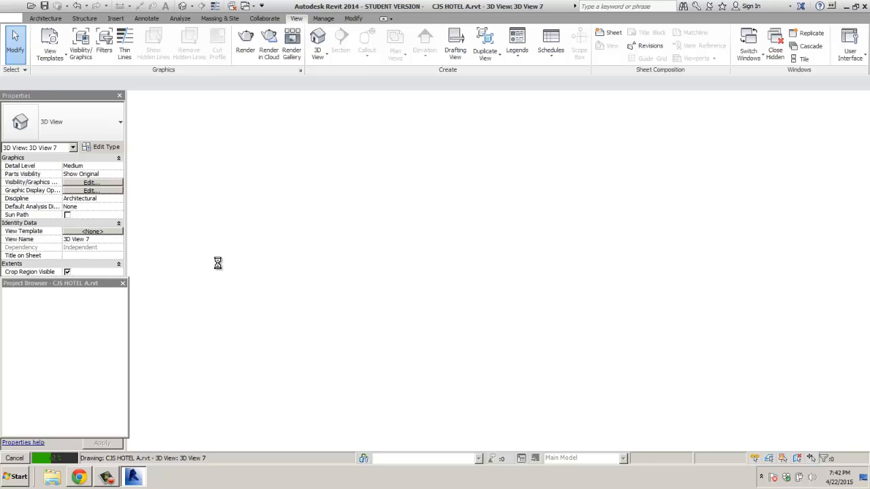
Step: Stop the slow night redraw, reopen Graphic Display Options, then interrupt the redraw again
key(Escape)
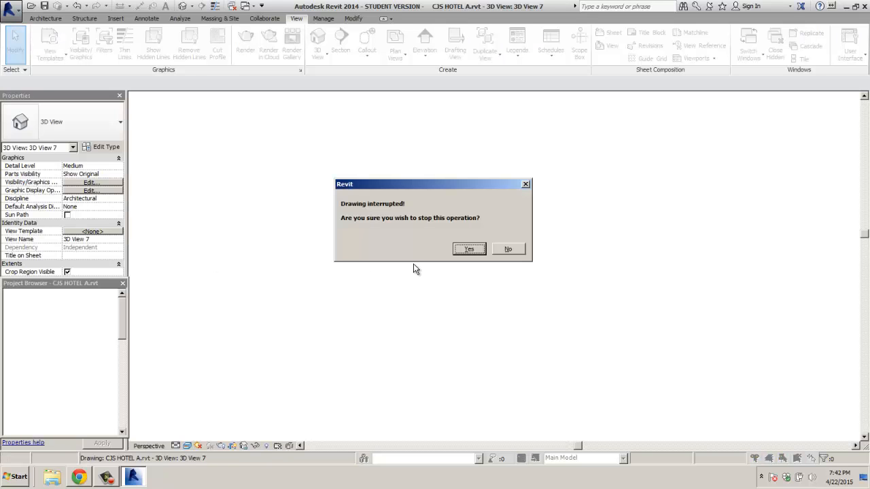
click(481, 252)
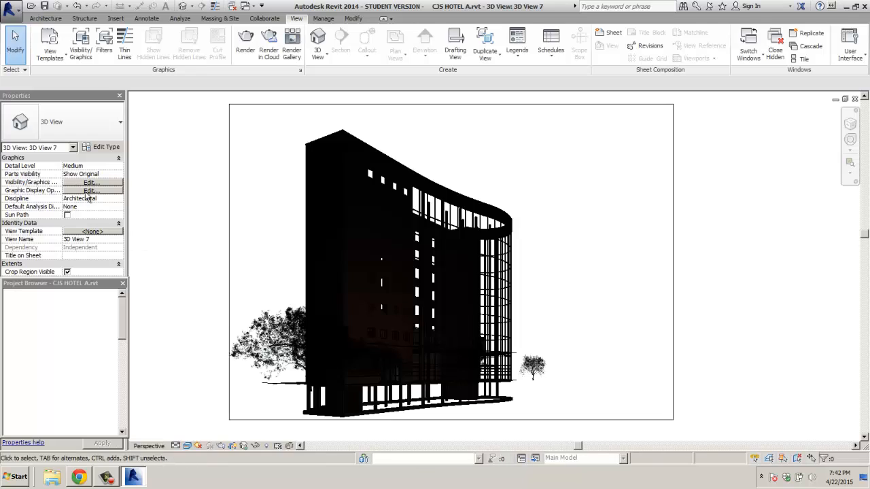
click(89, 191)
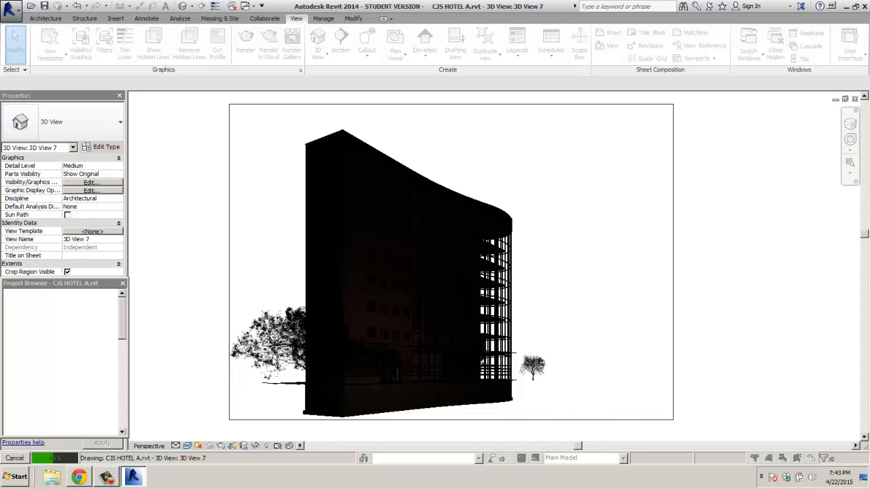
key(Escape)
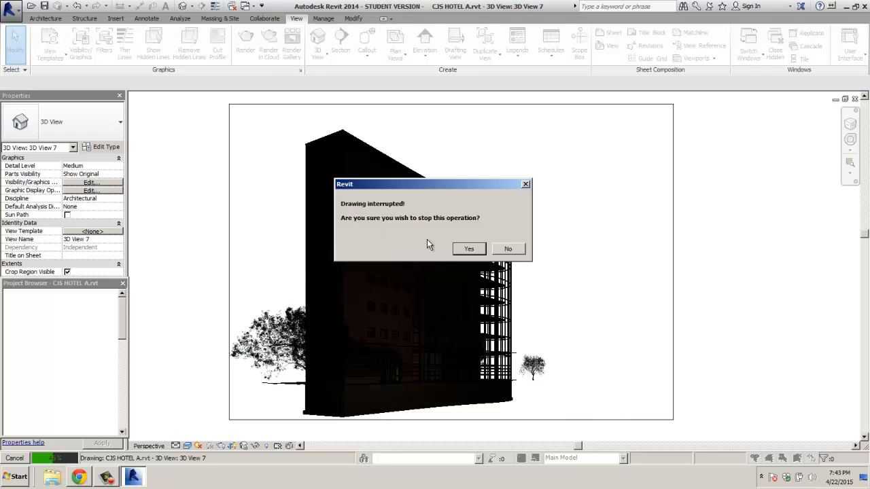
Step: Switch off the first Troffer Light in the view's Artificial Lights list and confirm
click(468, 249)
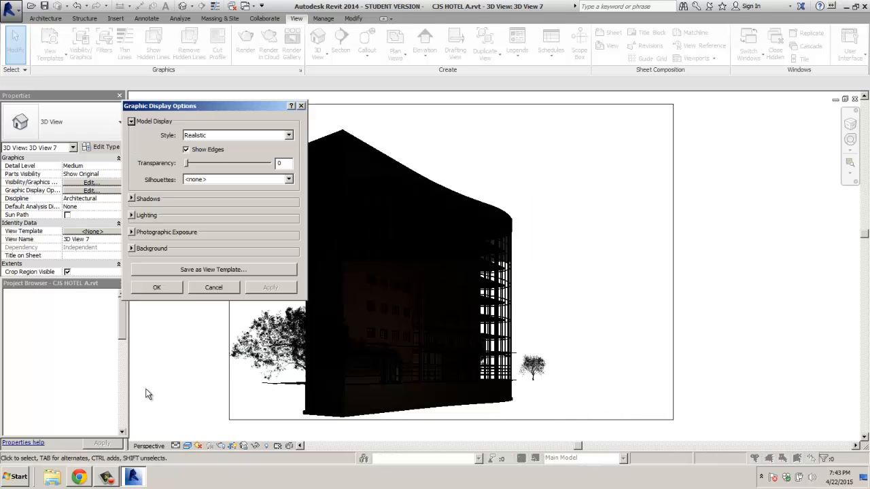
click(146, 215)
click(235, 262)
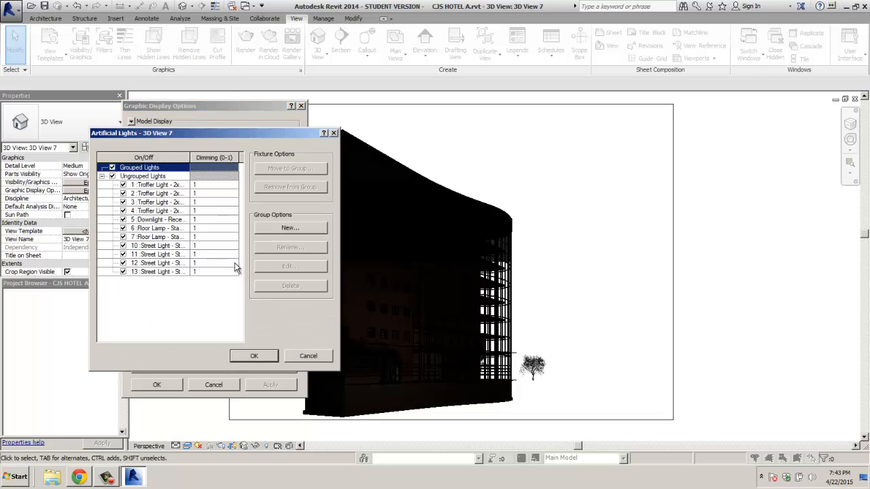
click(122, 185)
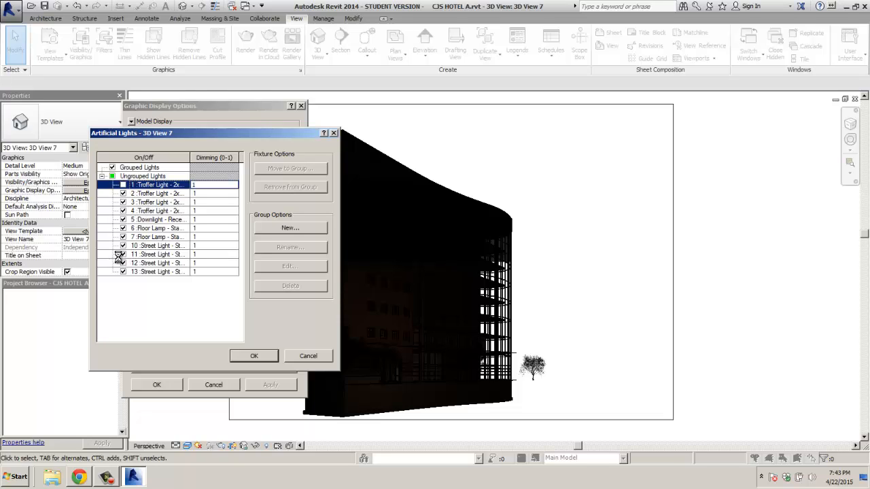
click(122, 193)
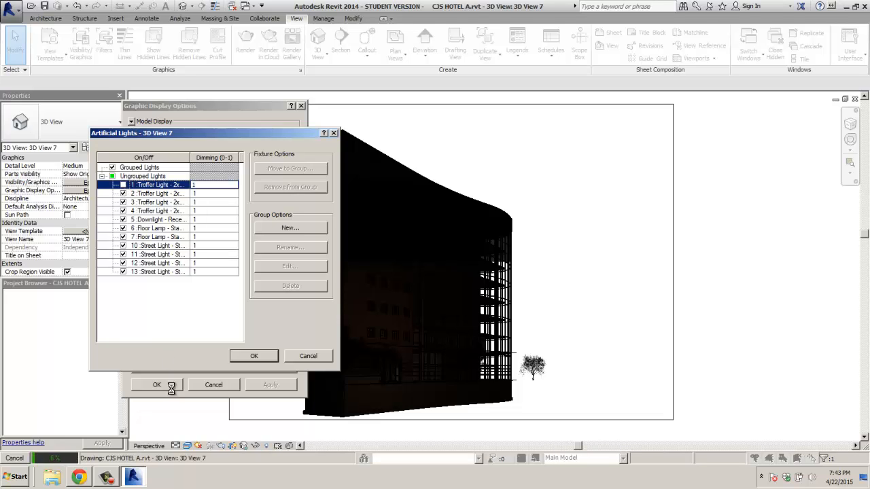
click(254, 356)
click(255, 357)
Step: Move the Artificial Lights dialog aside and minimize Revit to the desktop
click(334, 133)
drag(261, 136, 693, 111)
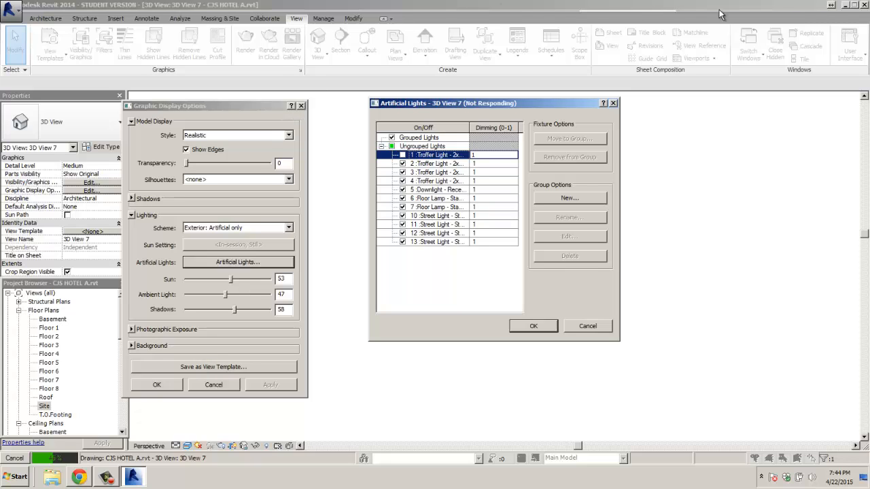
click(845, 4)
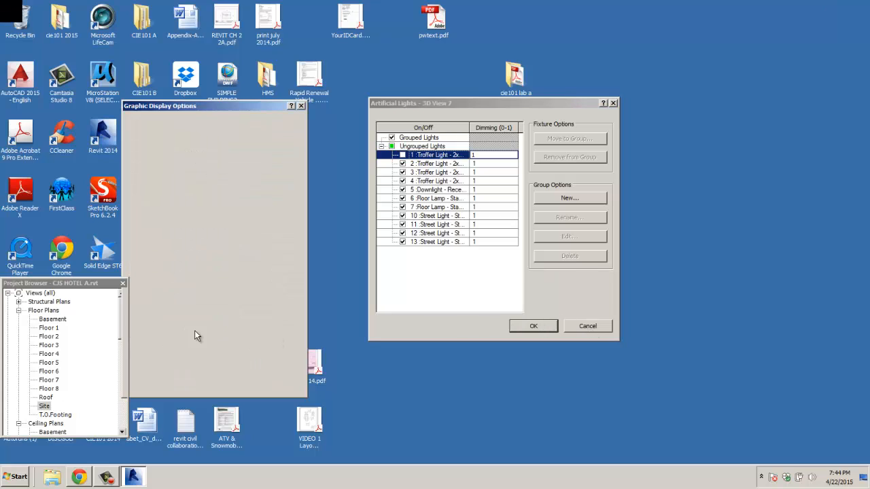
Step: In Chrome, search for 'landscape images' from the address bar
click(79, 476)
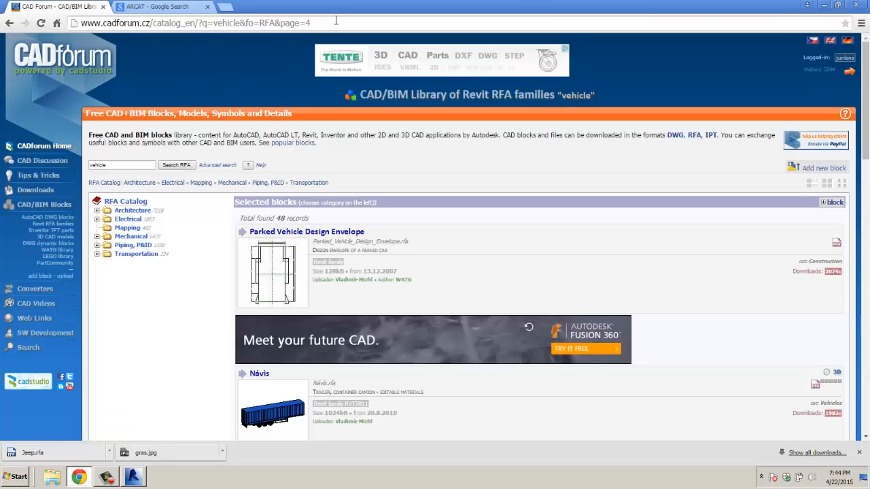
drag(335, 21, 73, 26)
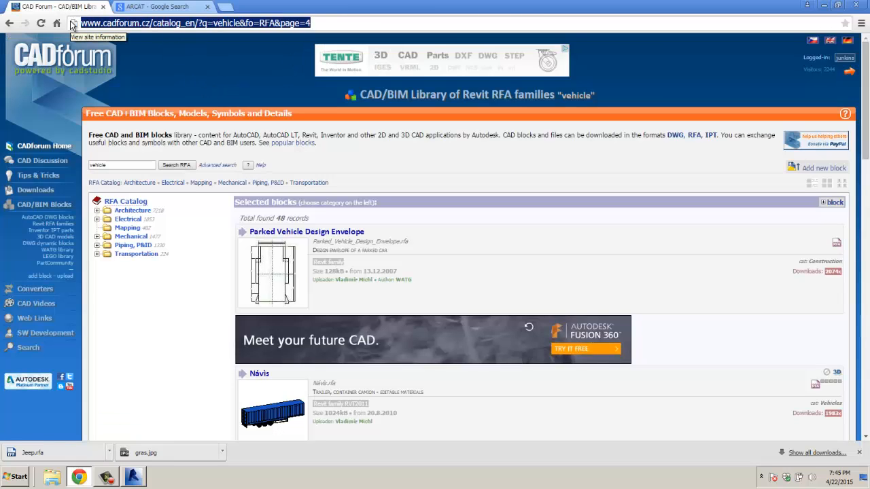
text(la)
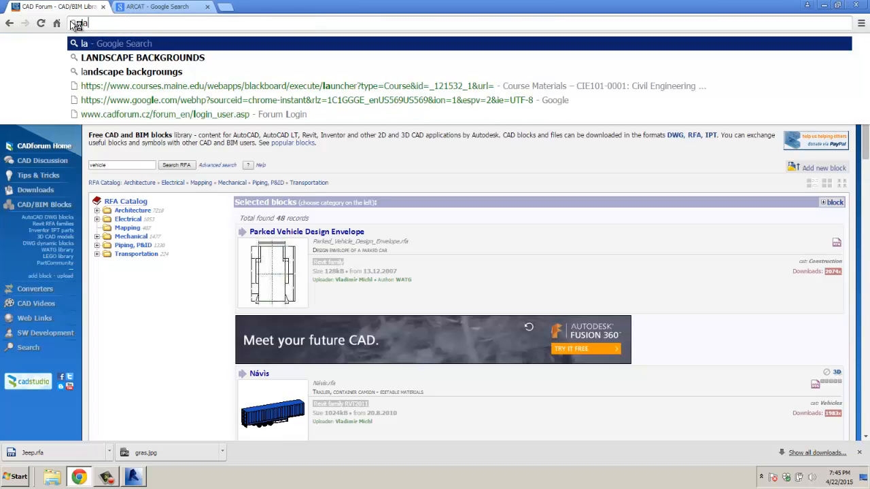
text(nds)
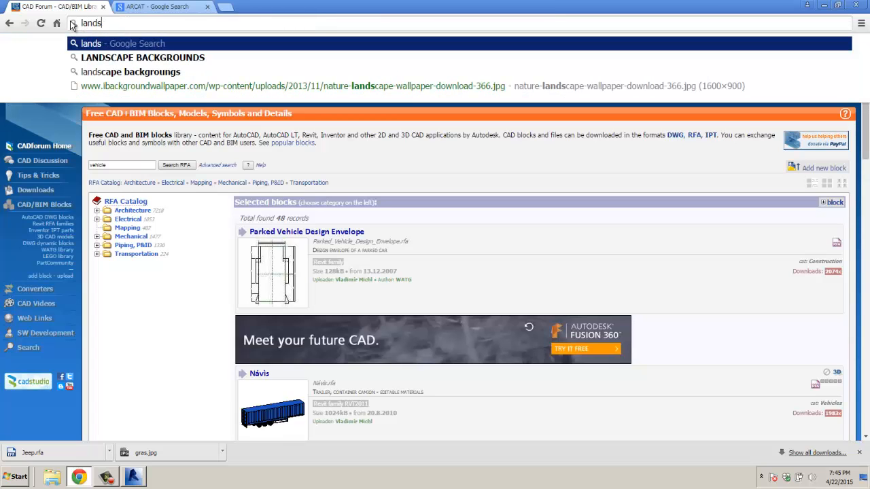
text(cape imat)
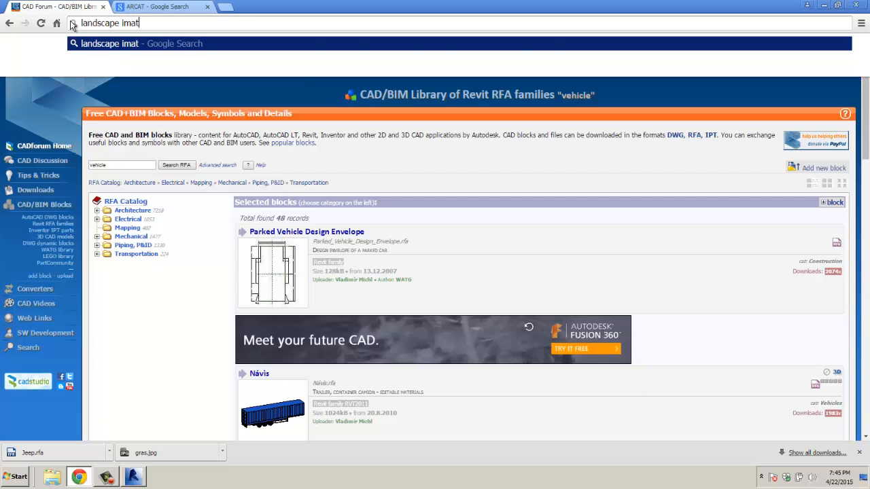
key(BackSpace)
text(ge)
key(Return)
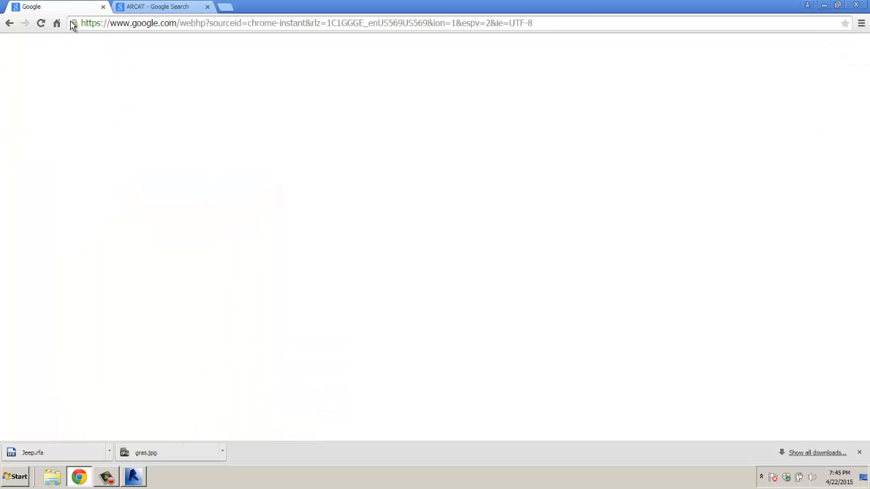
Step: Show image-only results and preview the green field with lone tree image
click(121, 89)
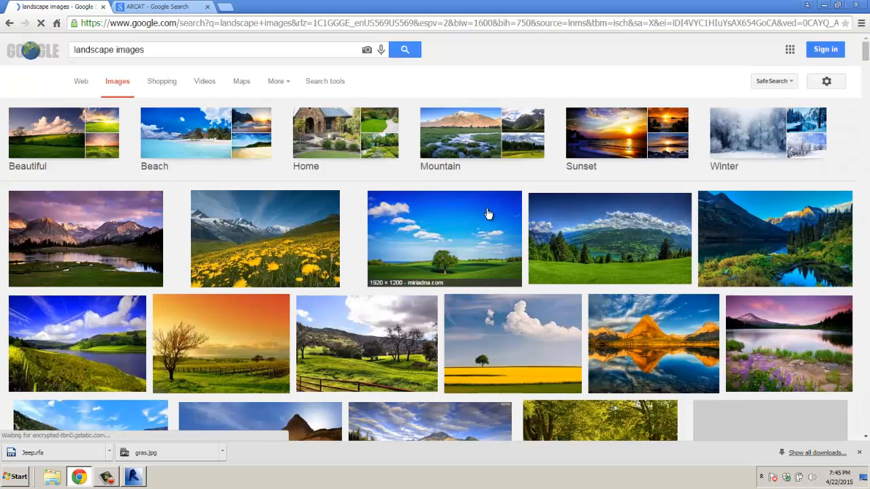
click(449, 254)
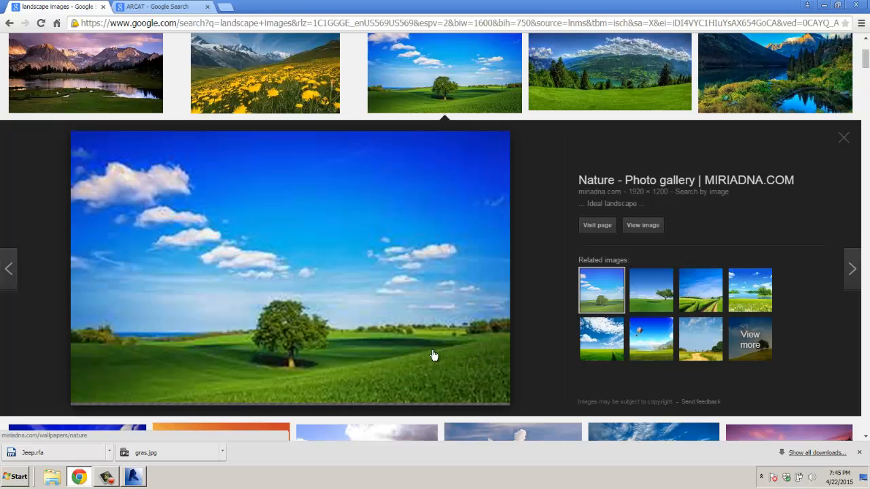
drag(451, 344, 385, 311)
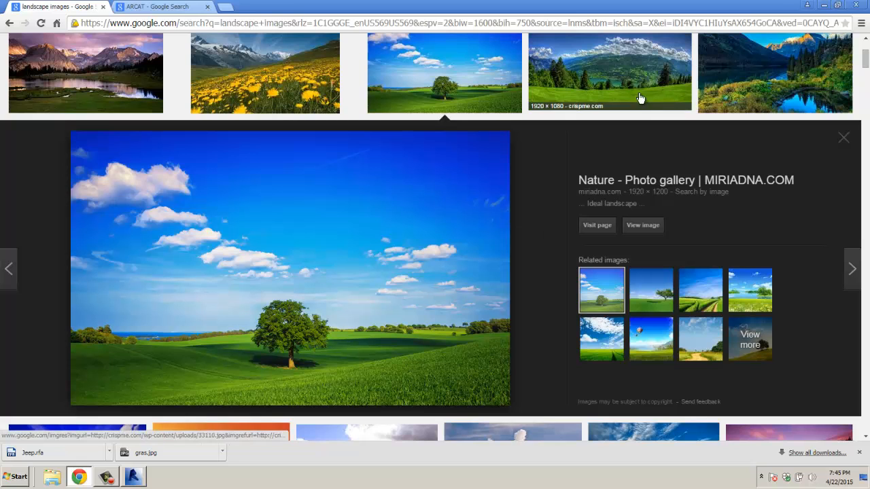
drag(866, 64, 866, 88)
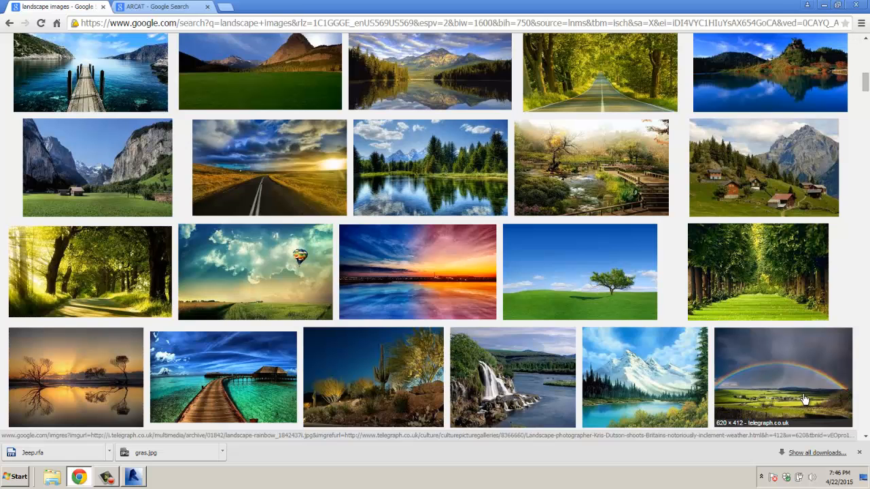
Step: Browse further results and bring up options for the sky and lawn image
scroll(804, 399, down, 3)
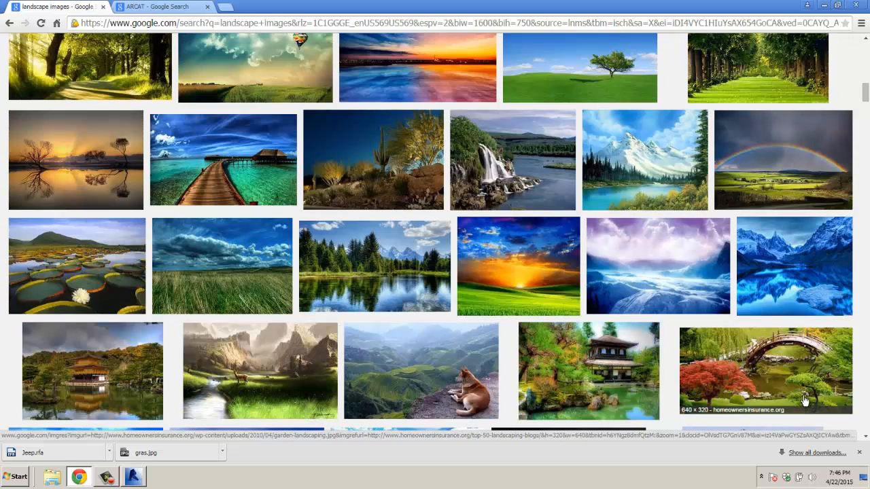
scroll(804, 401, down, 3)
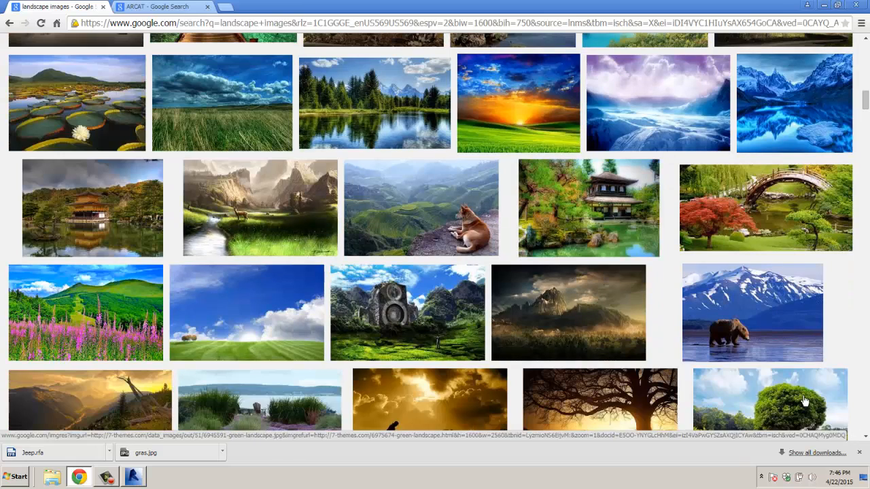
scroll(804, 401, down, 1)
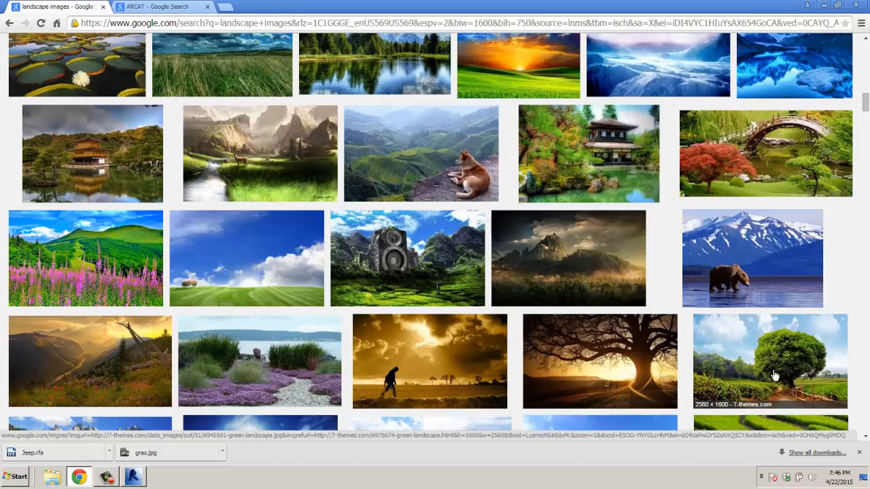
right_click(242, 267)
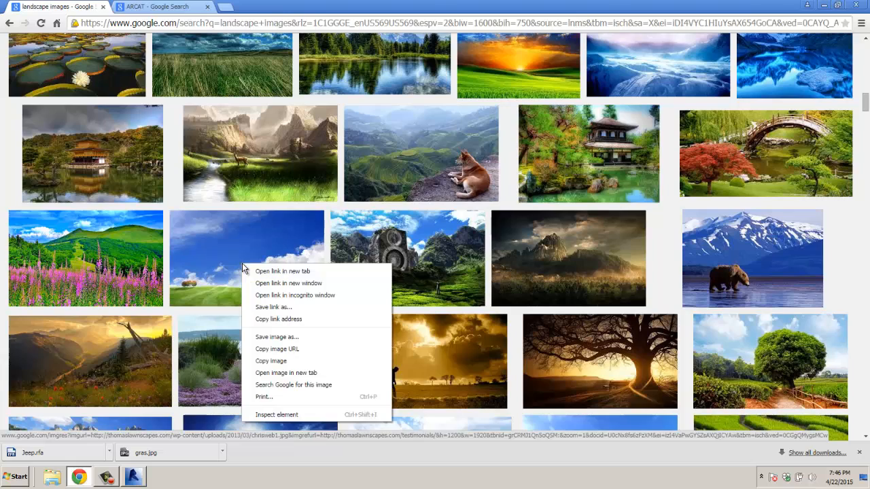
scroll(242, 261, up, 5)
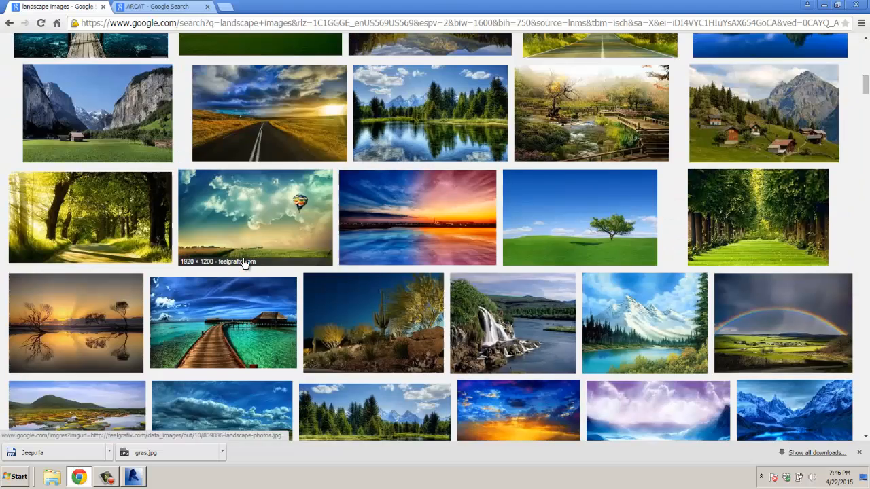
scroll(467, 202, up, 1)
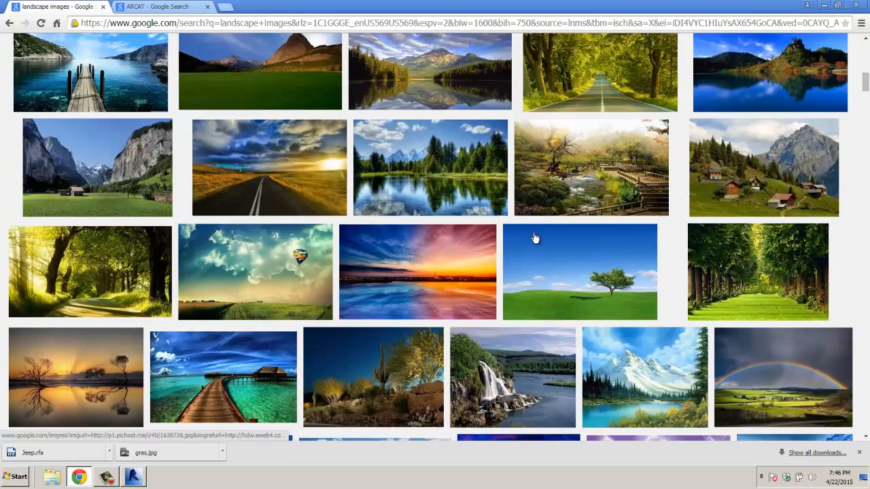
Step: Save the lone-tree thumbnail as images.jpg, then exit Chrome despite the active download
right_click(585, 276)
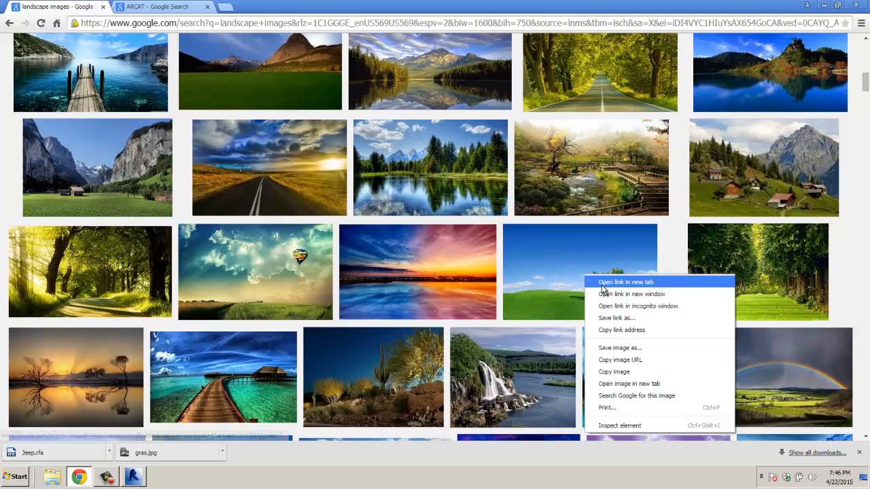
click(637, 345)
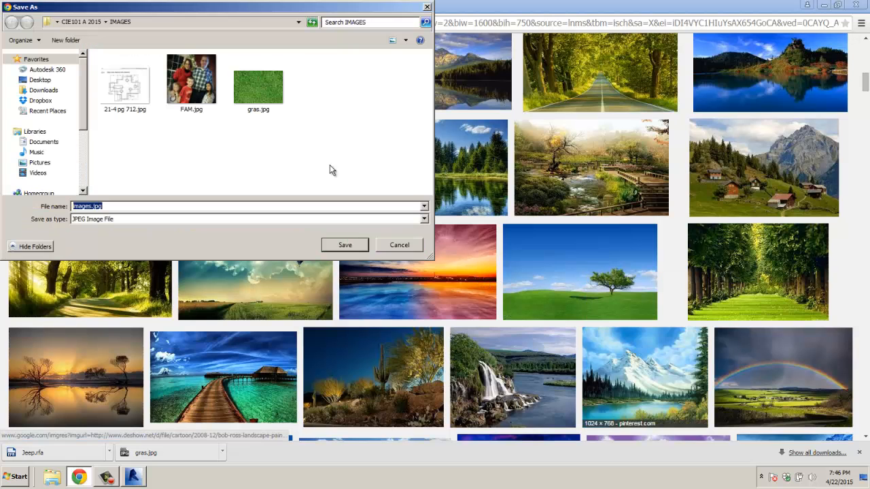
click(347, 245)
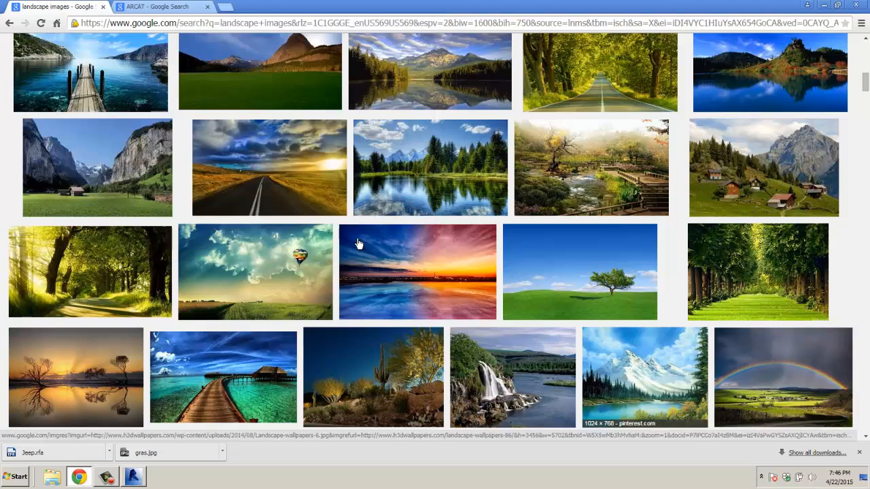
click(862, 8)
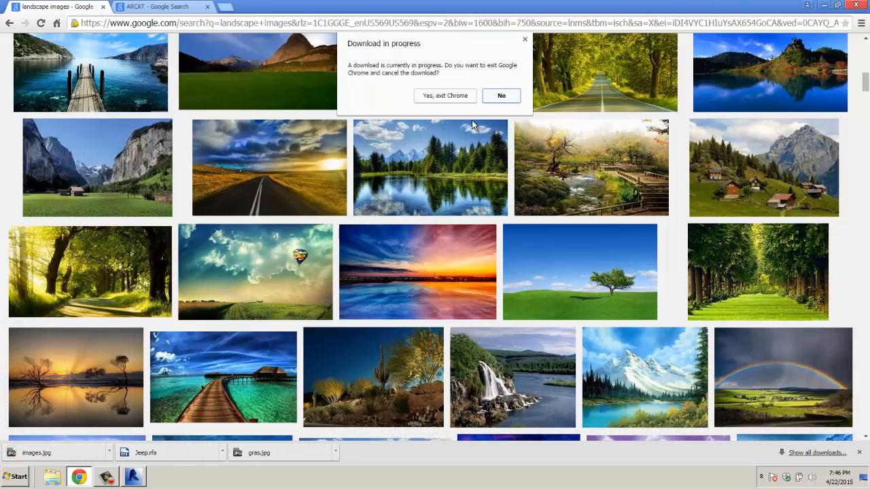
click(454, 96)
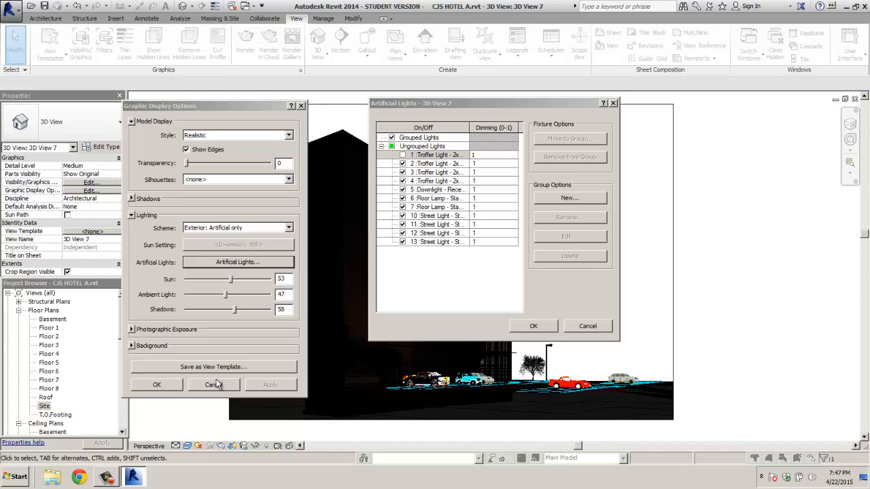
Step: Display the ribbon keytips in Revit's 3D View 7
key(alt)
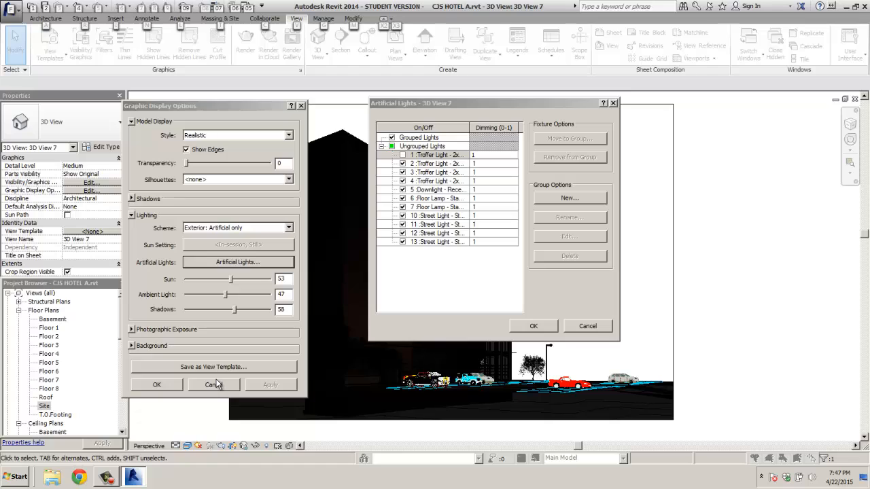